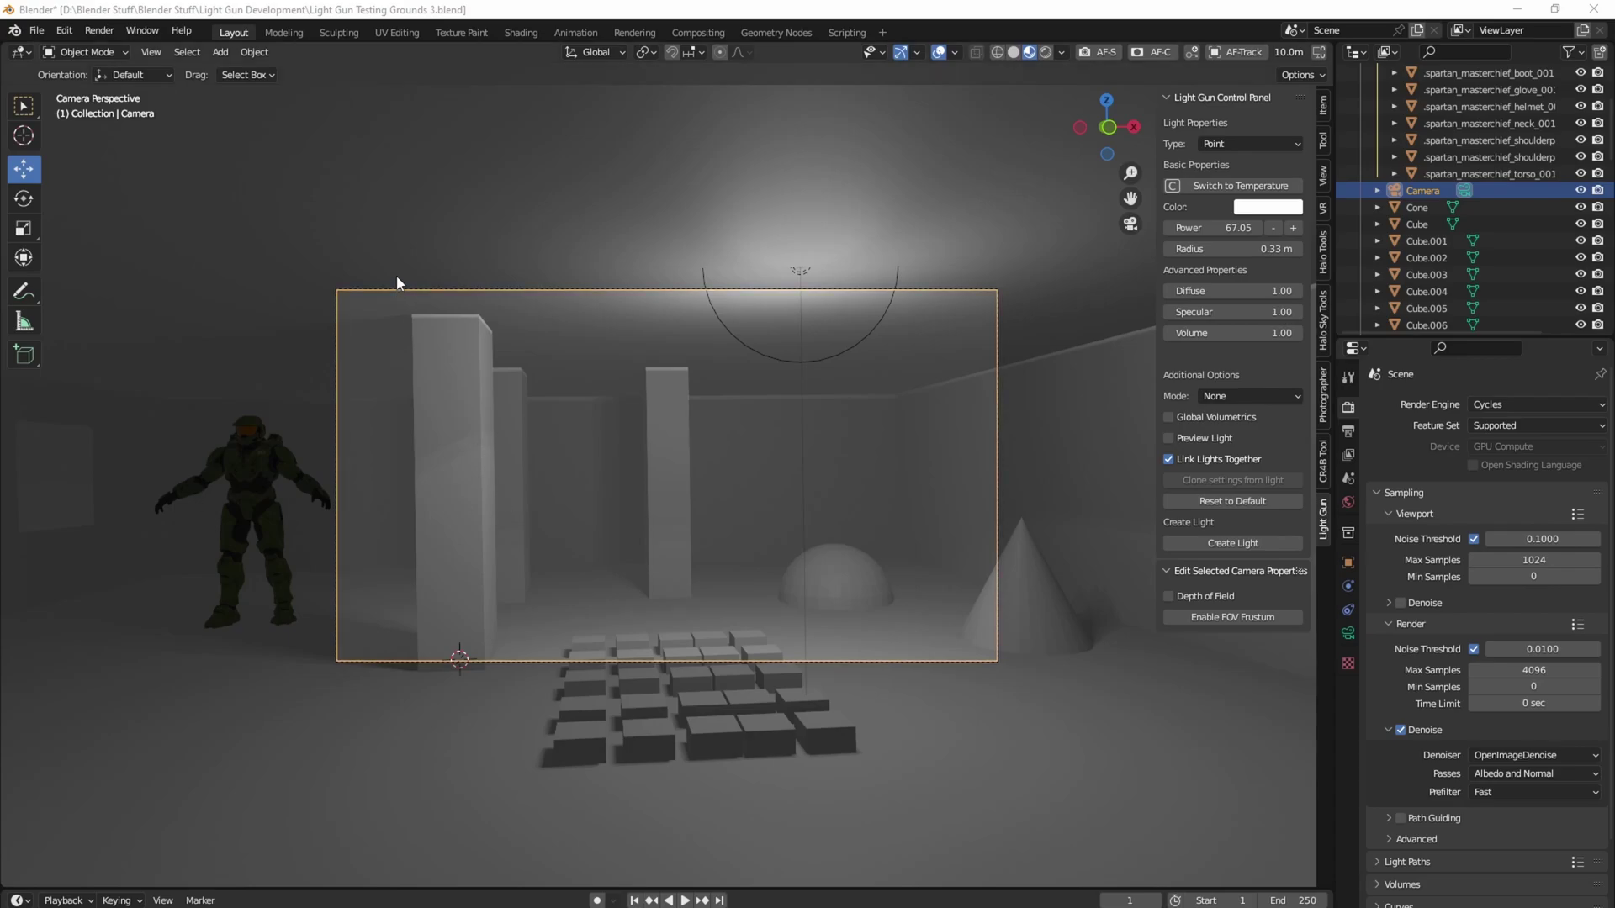
Frame the scene through the camera and create a point light on the middle pillar with Light Gun
{"action": "left_click", "coordinate": [1130, 224]}
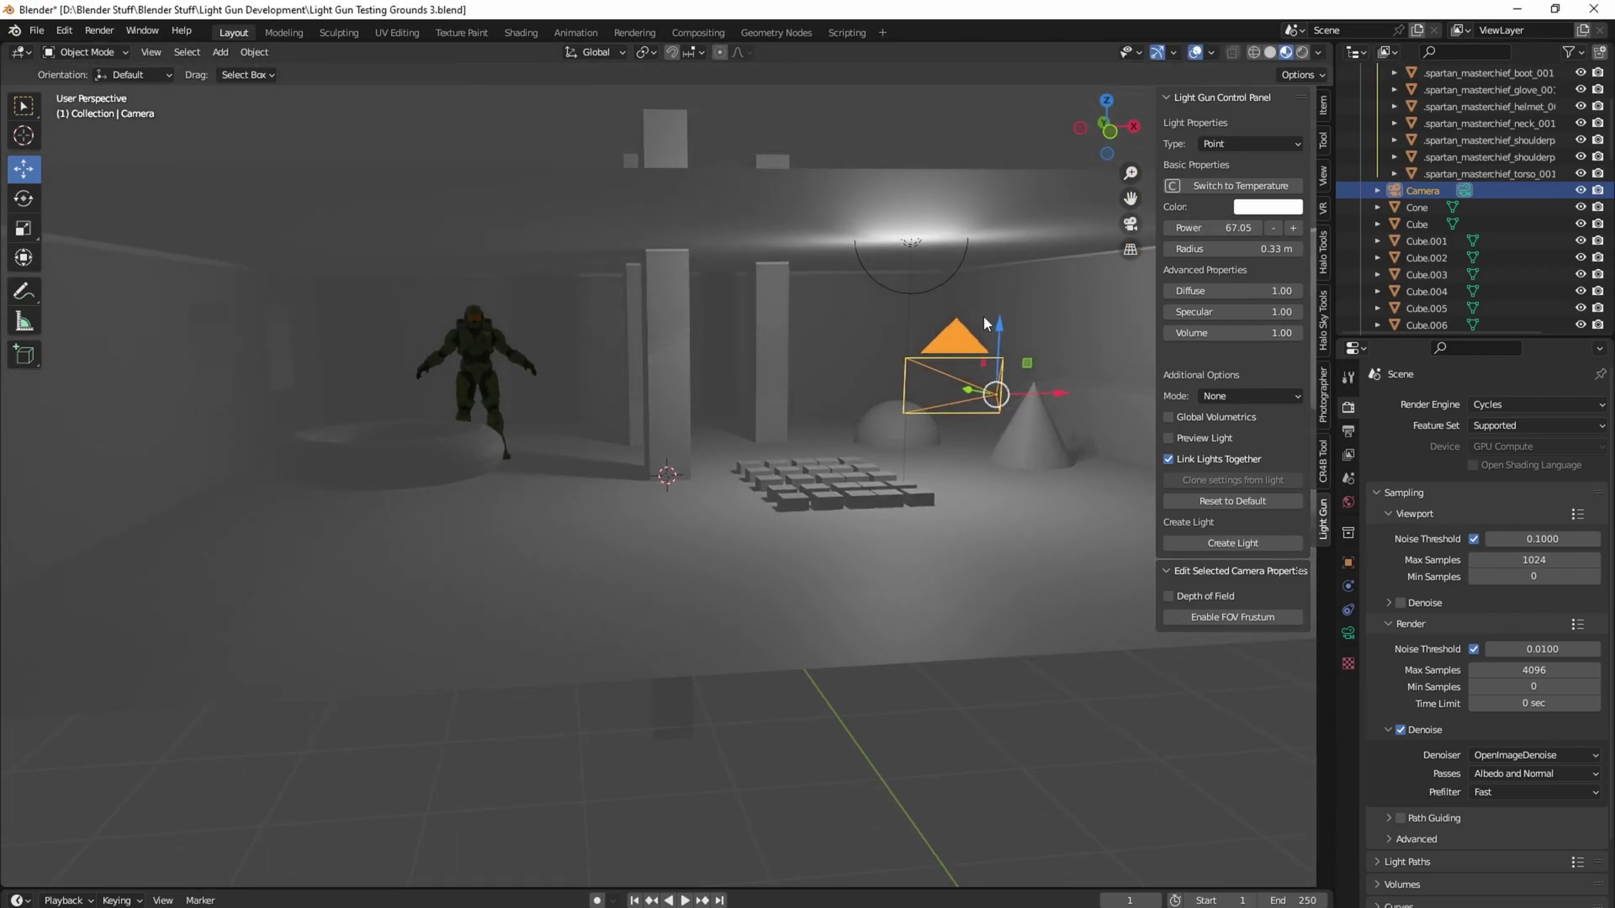
{"action": "left_click", "coordinate": [1512, 192]}
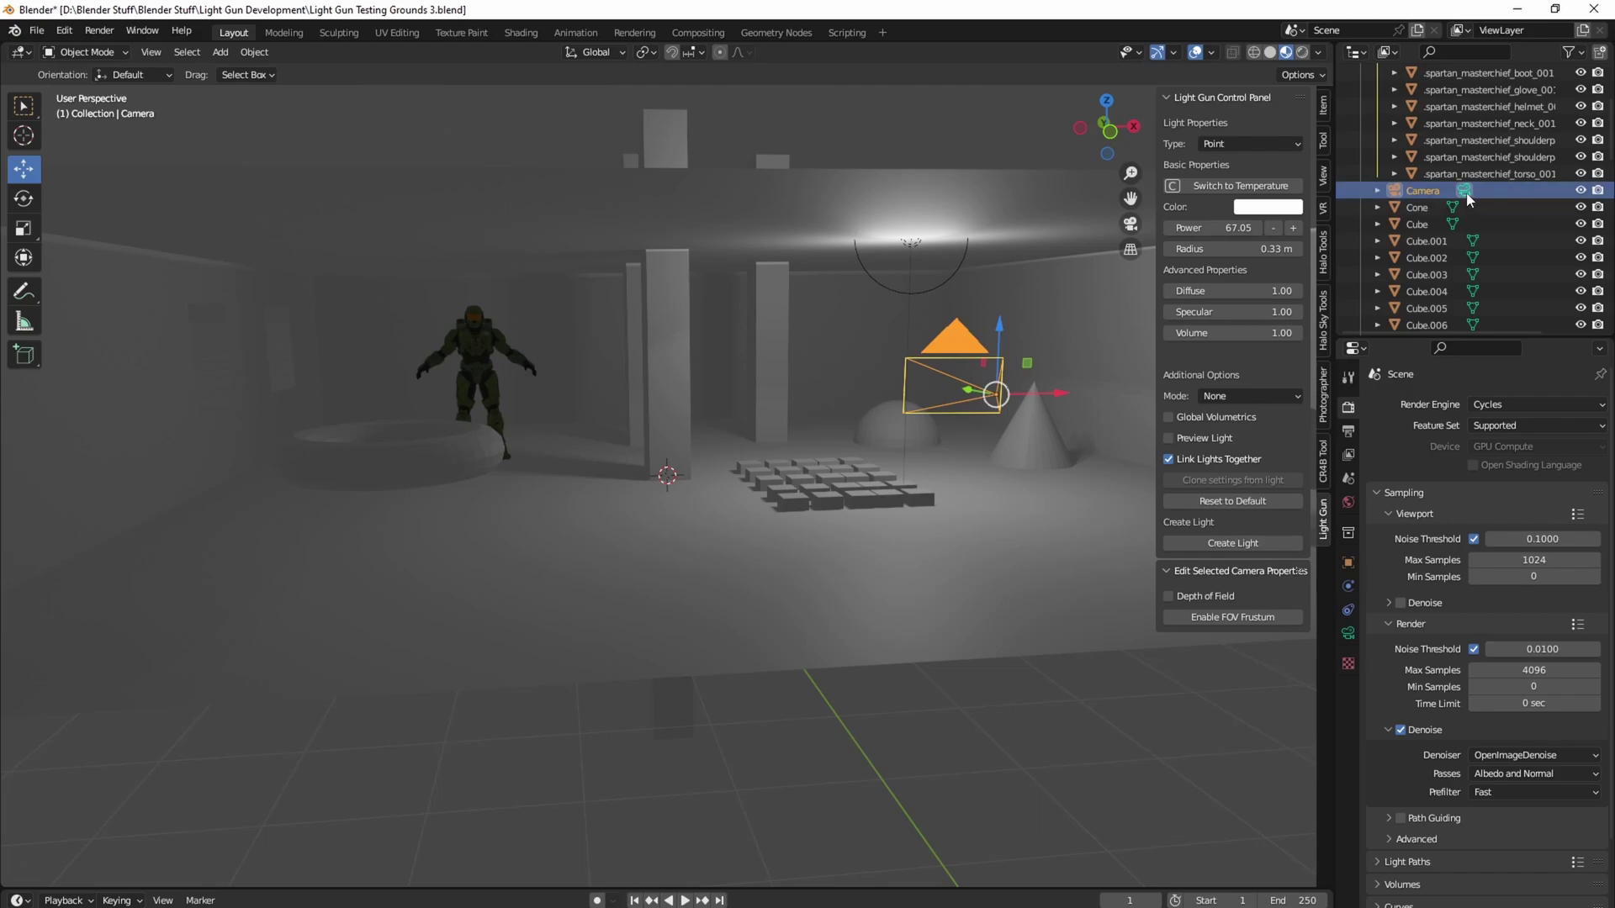
{"action": "left_click", "coordinate": [1133, 224]}
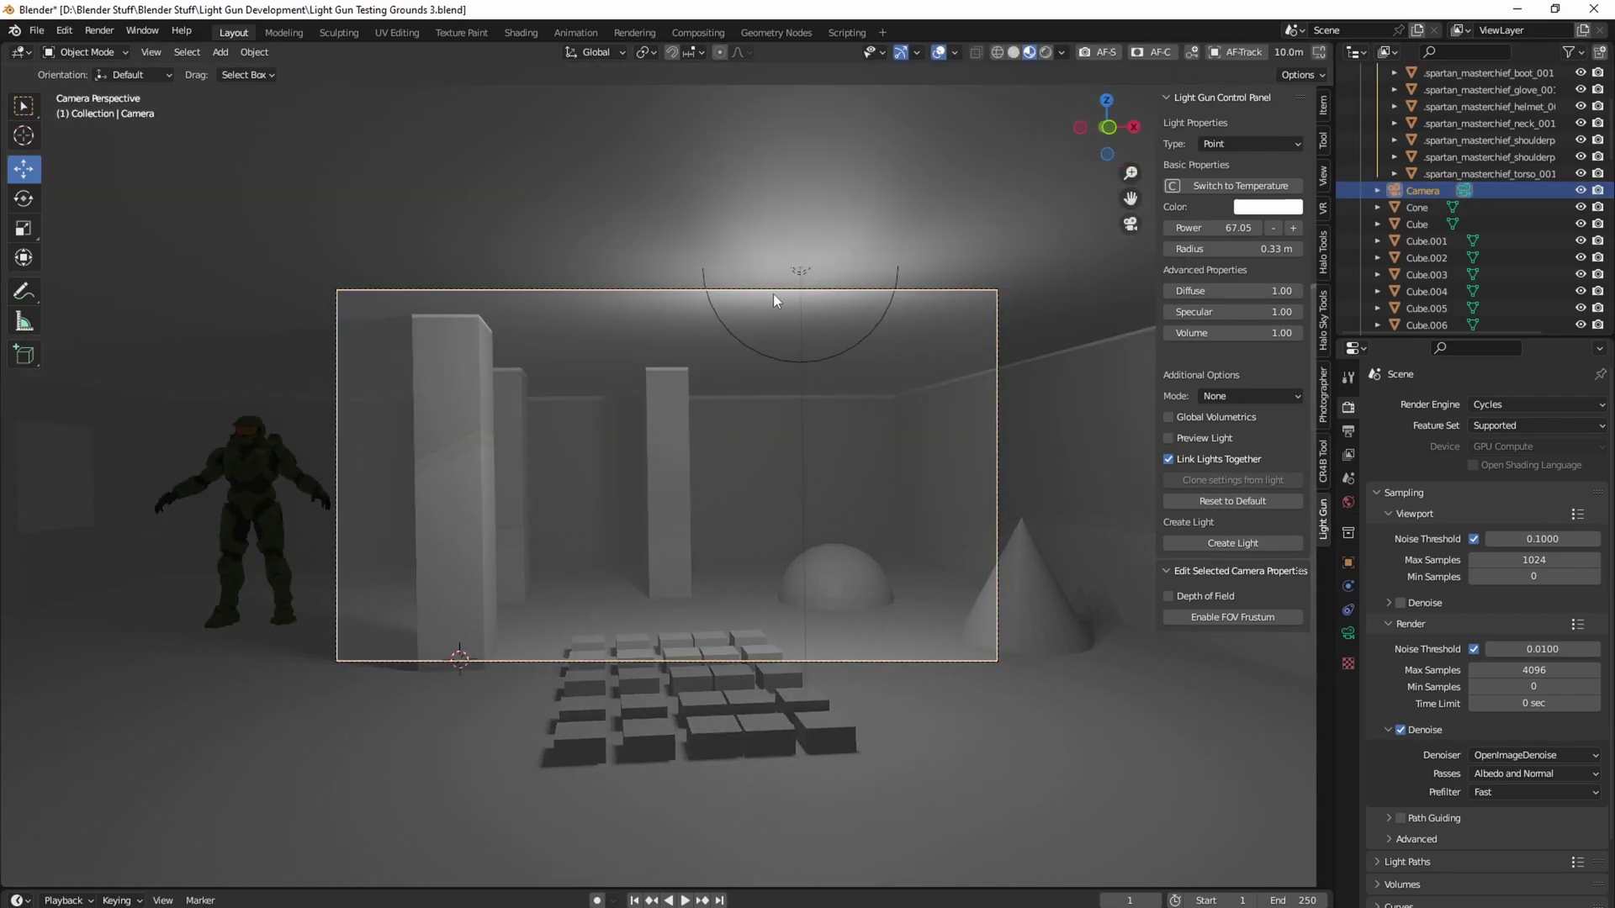
{"action": "key", "text": "shift+grave"}
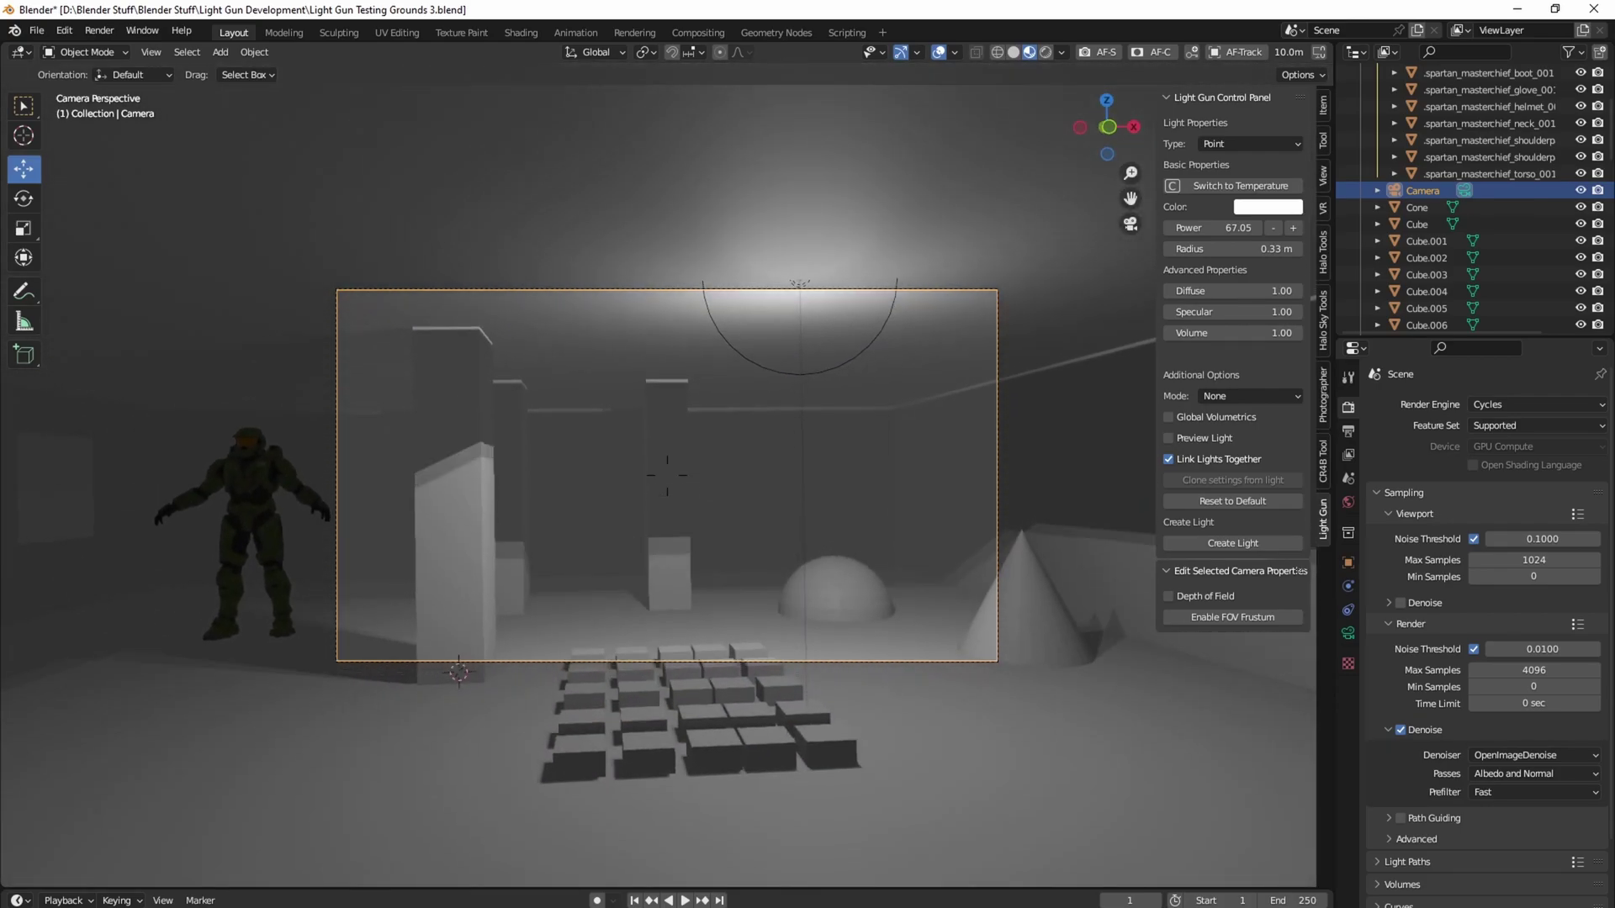
{"action": "left_click", "coordinate": [628, 455]}
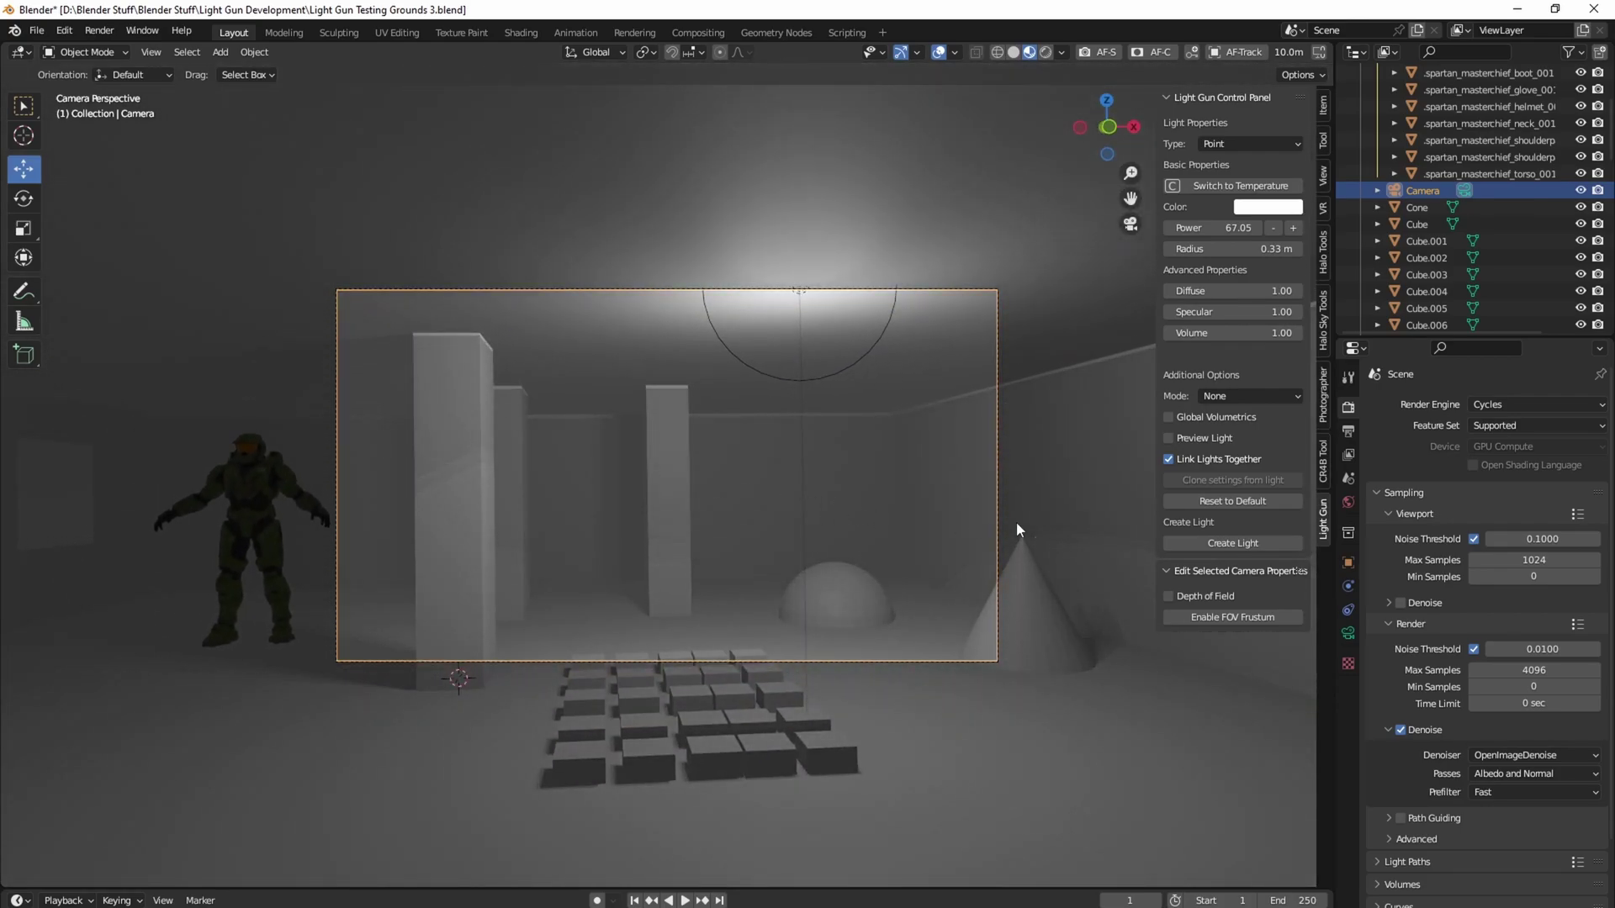
{"action": "left_click", "coordinate": [1202, 542]}
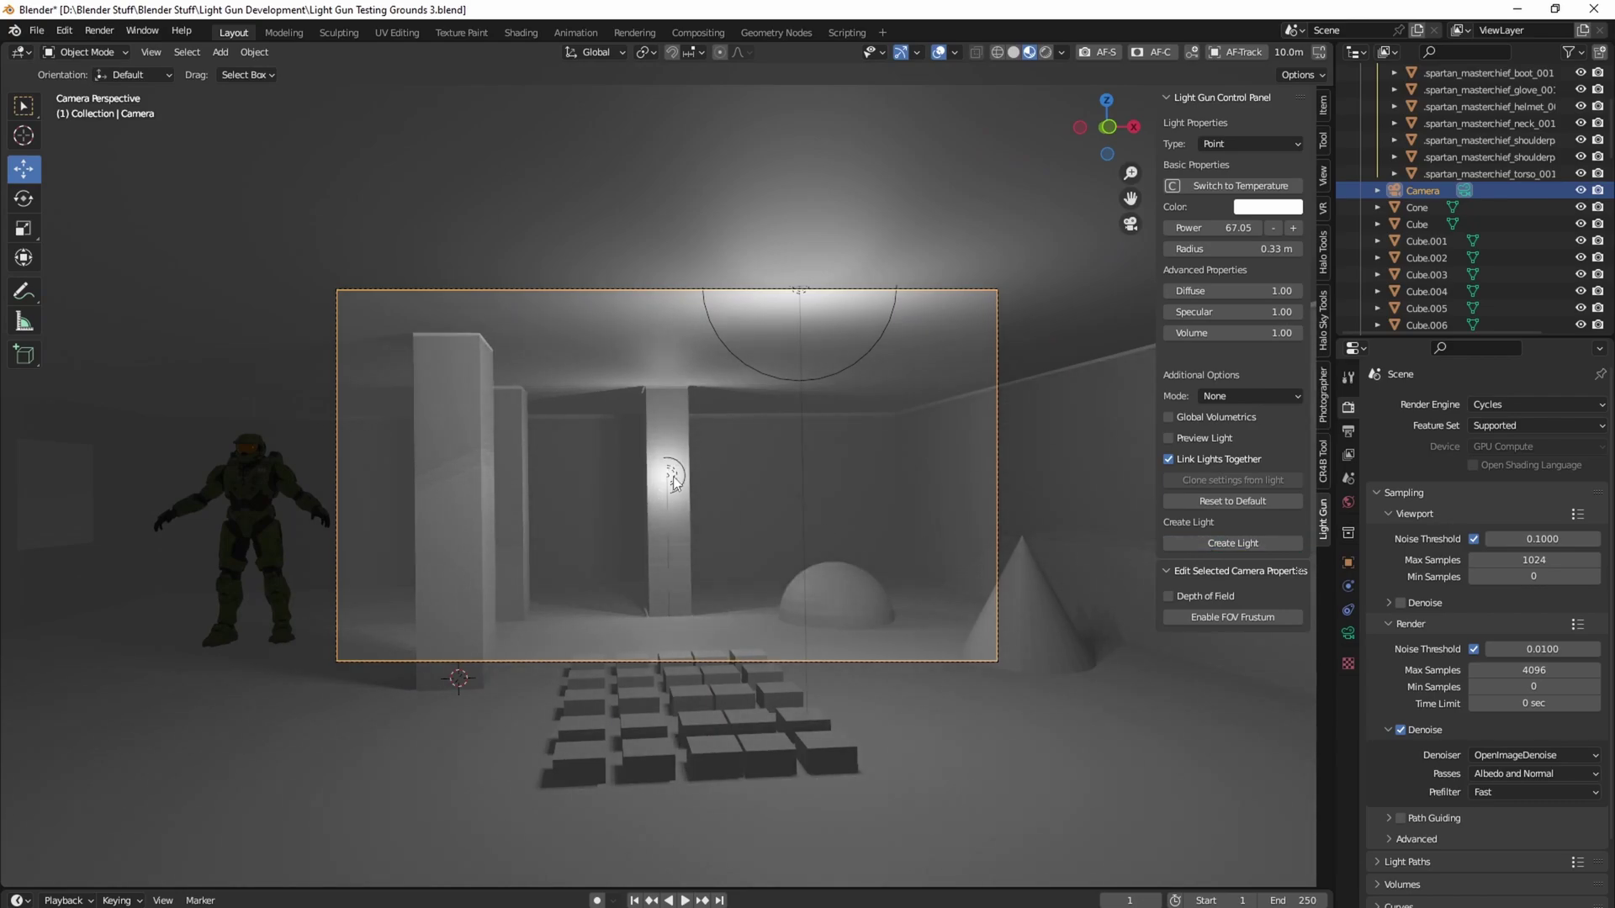
Fly the camera around the middle pillar to examine the new point light from different angles
{"action": "key", "text": "shift+grave"}
{"action": "key", "text": "w"}
{"action": "key", "text": "d"}
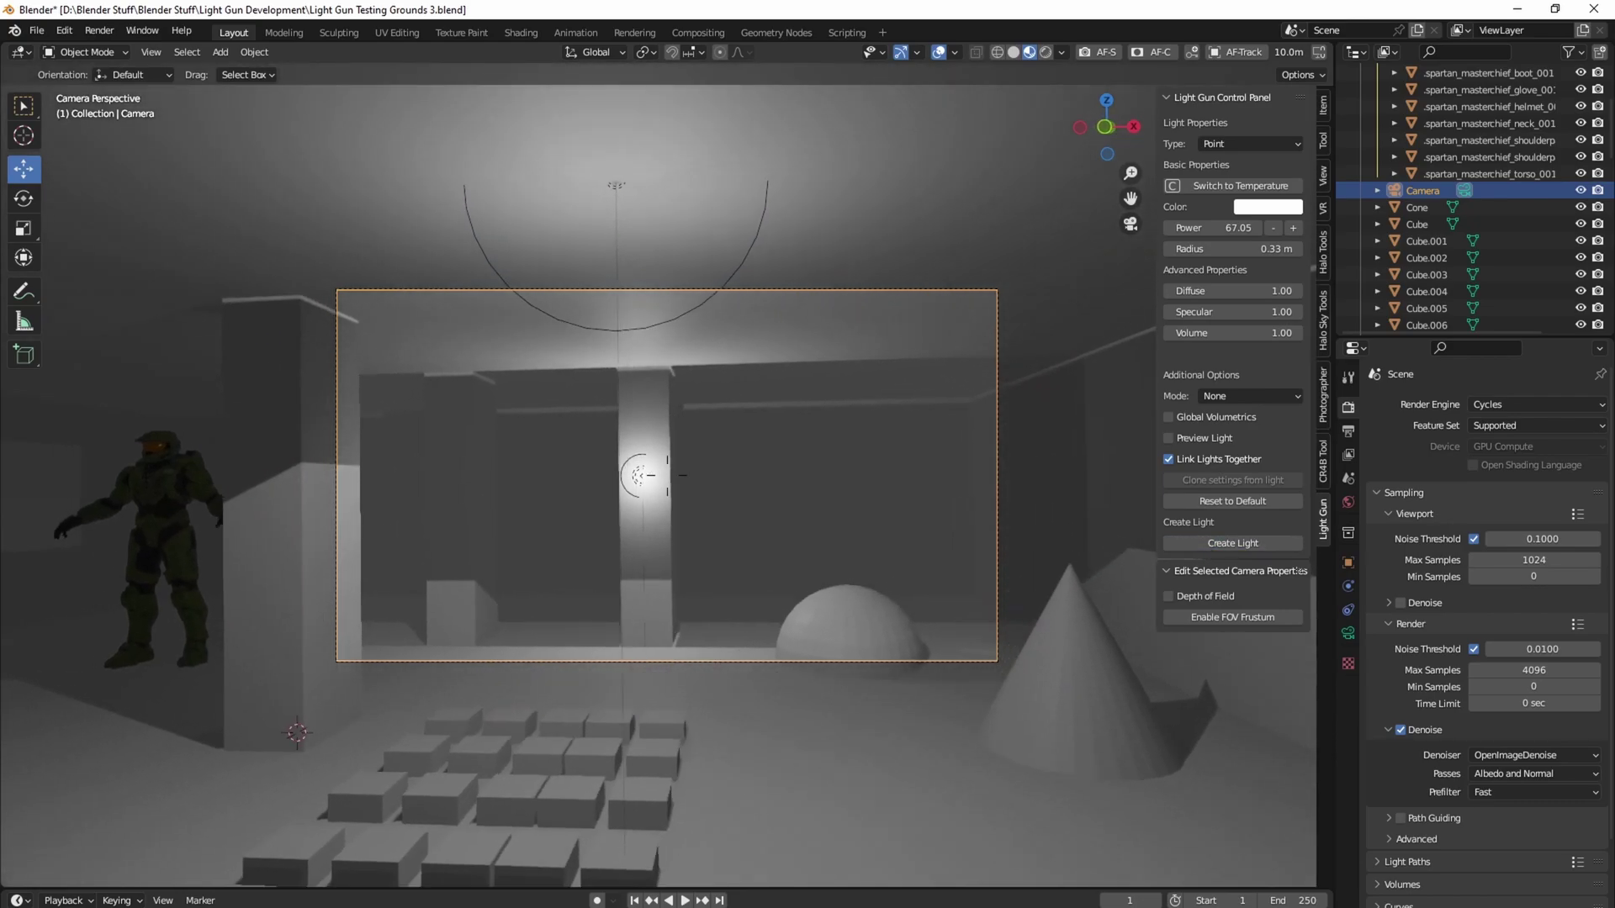
{"action": "key", "text": "w"}
{"action": "key", "text": "d"}
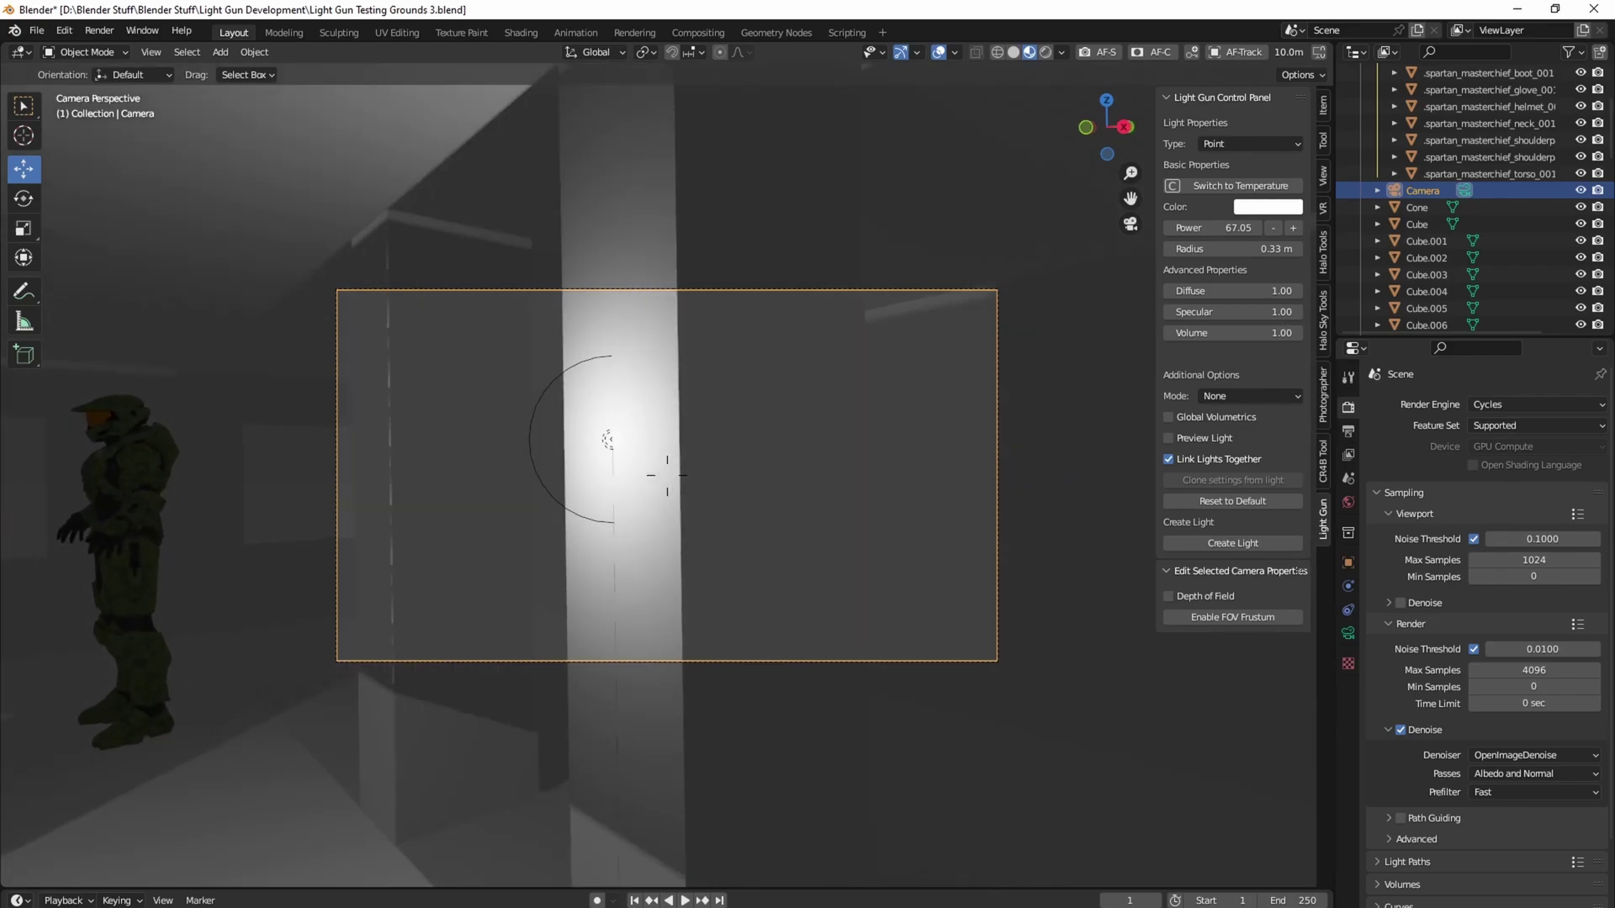
{"action": "key", "text": "a"}
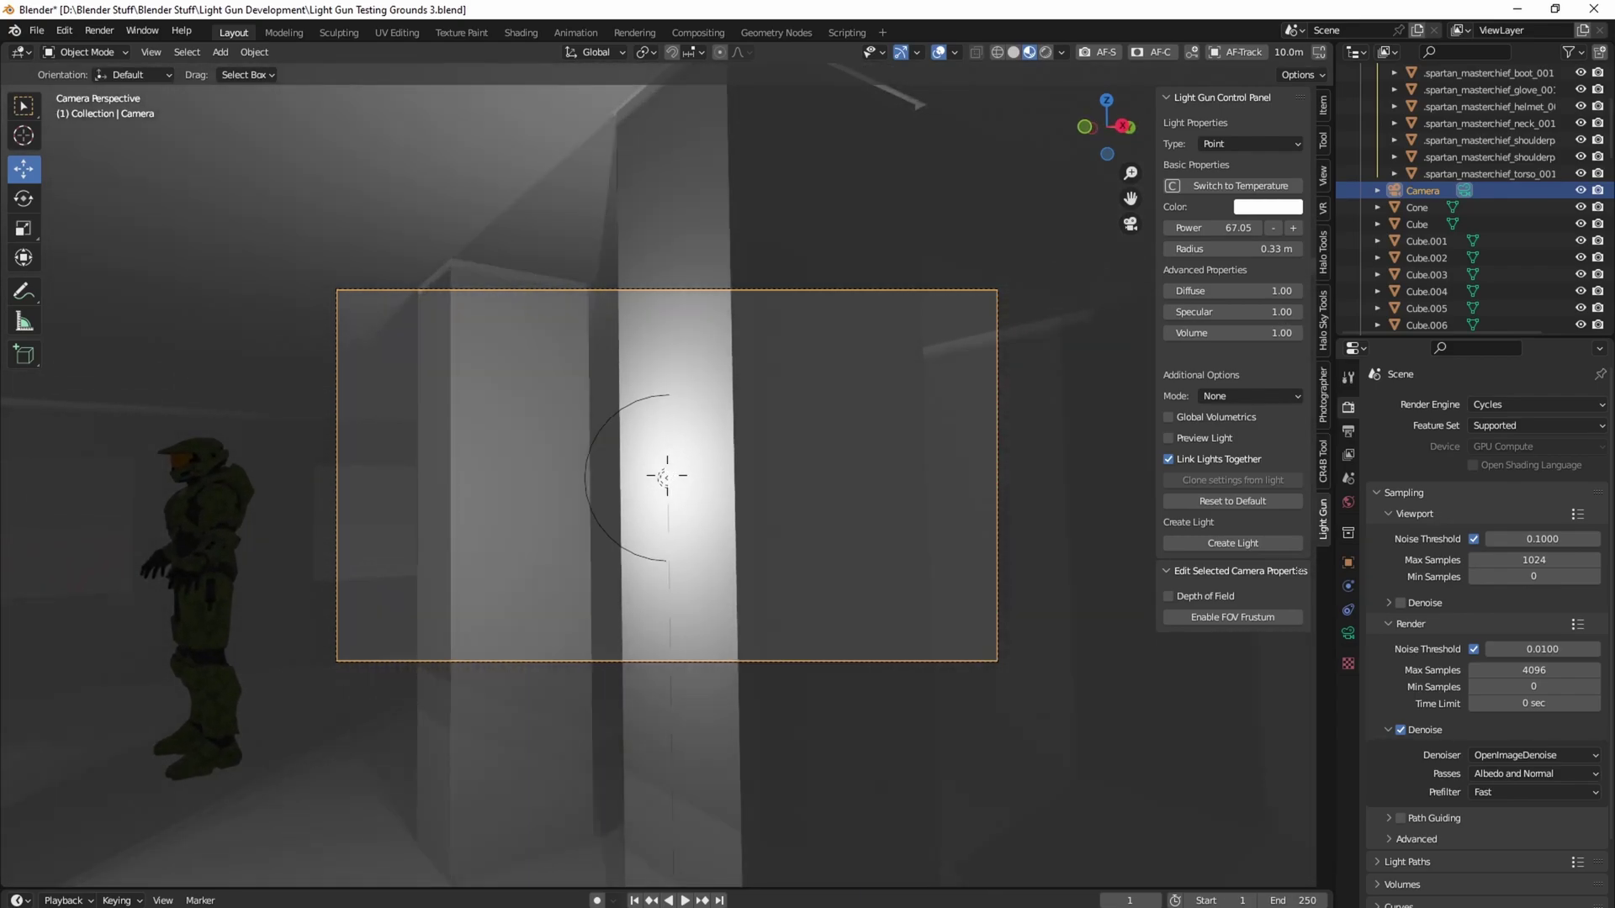
{"action": "key", "text": "s"}
{"action": "key", "text": "a"}
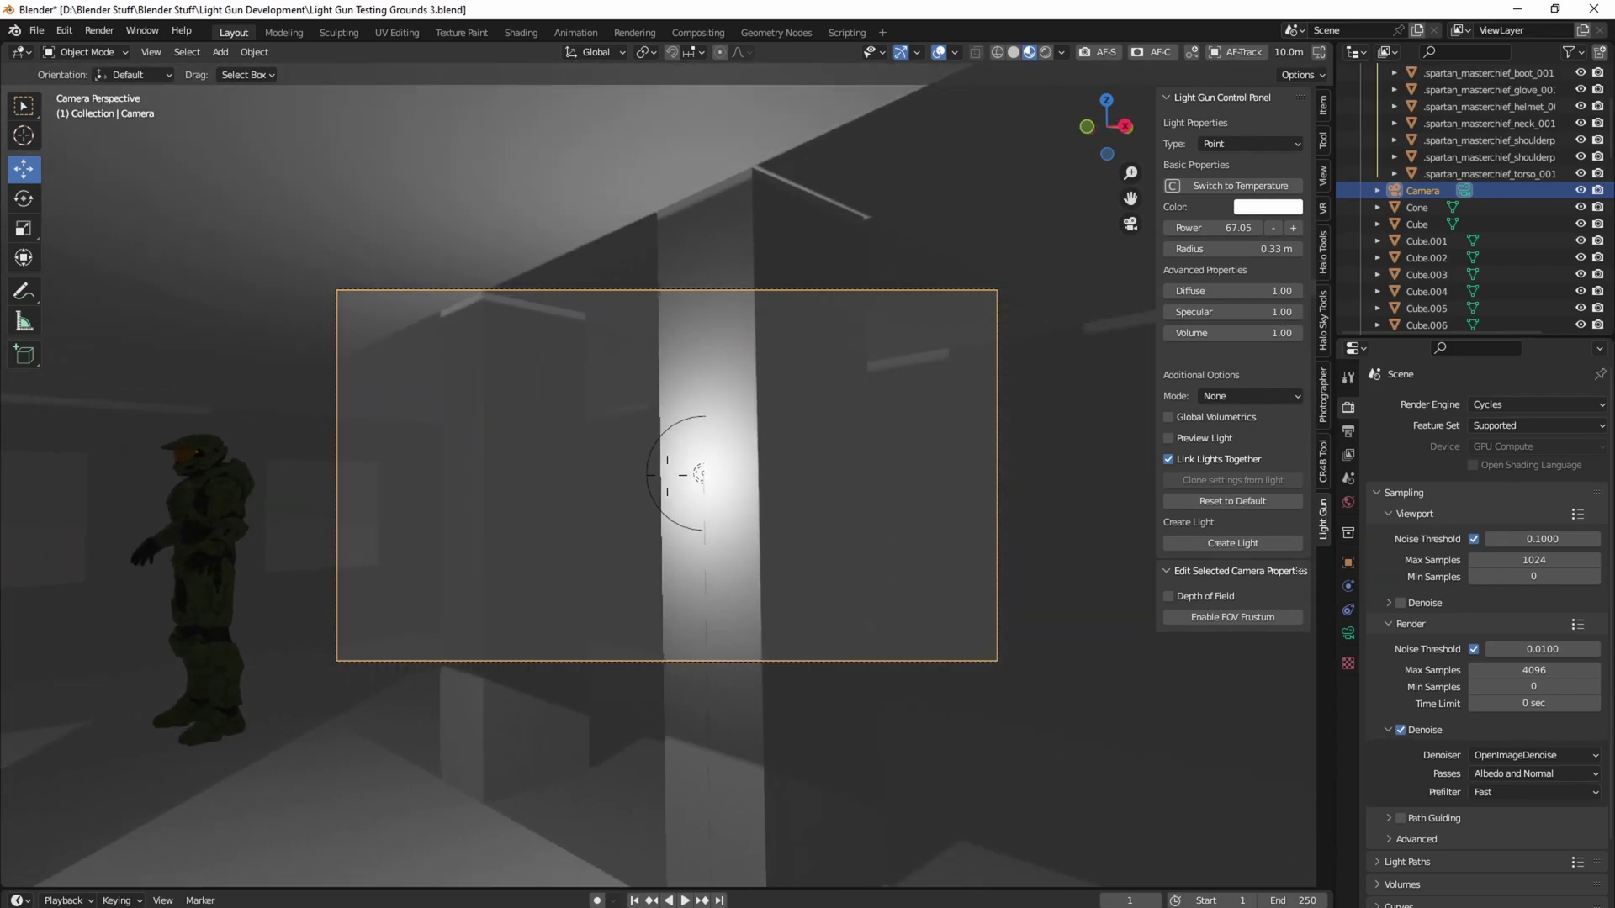
{"action": "left_click", "coordinate": [669, 474]}
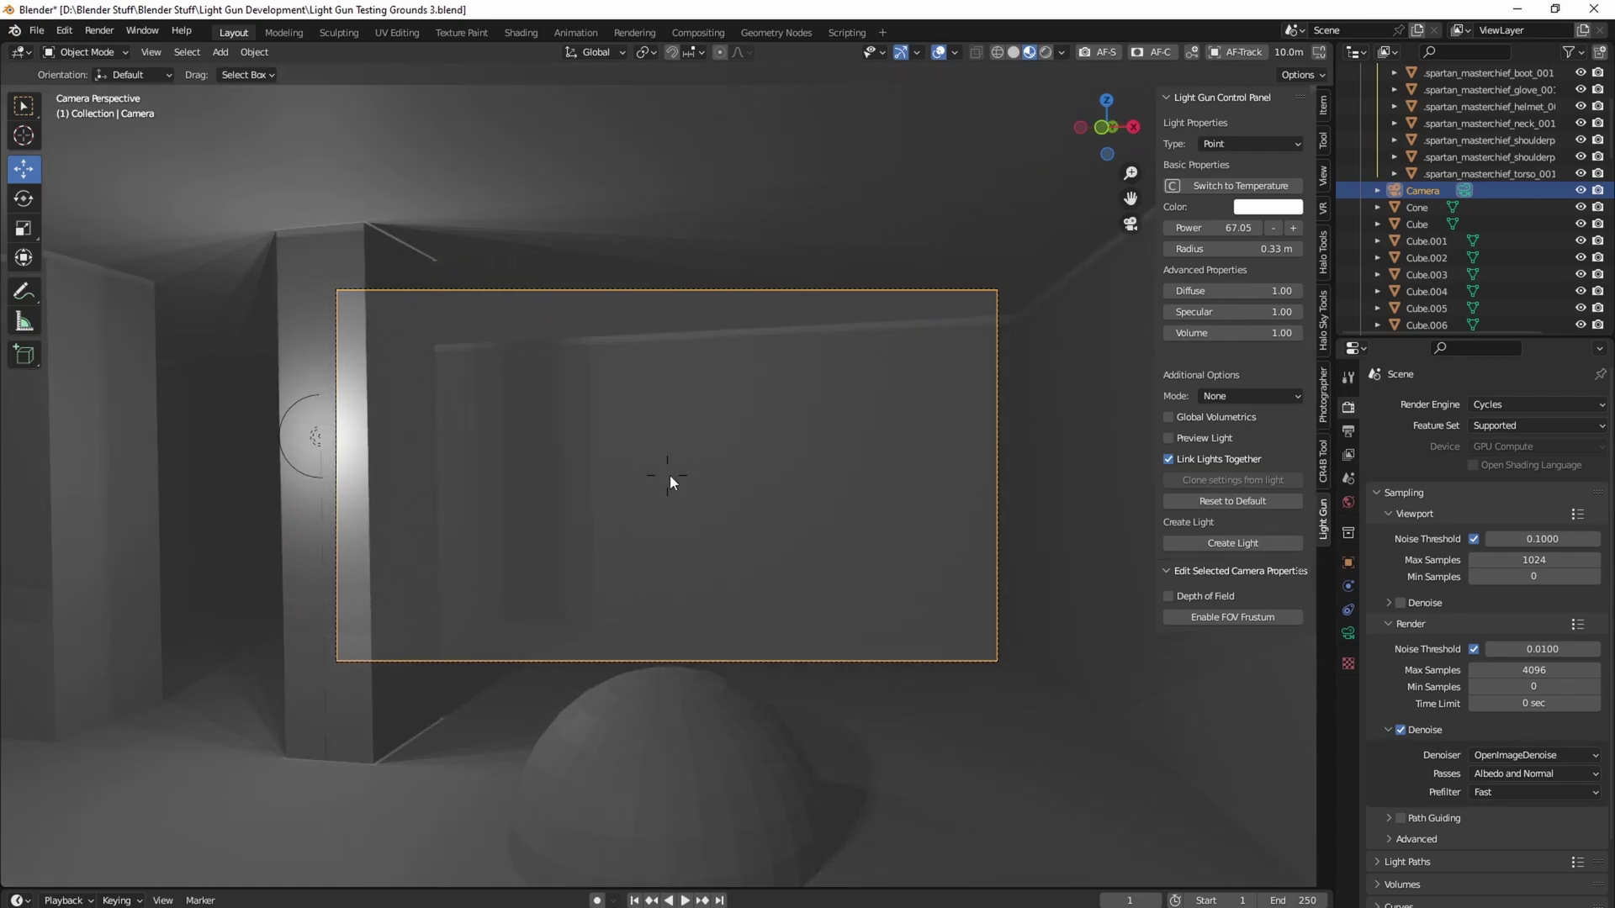
Set the new light type to Spot, aim the camera at the ceiling and create a spot light there
{"action": "left_click", "coordinate": [1252, 144]}
{"action": "left_click", "coordinate": [1245, 200]}
{"action": "key", "text": "shift+grave"}
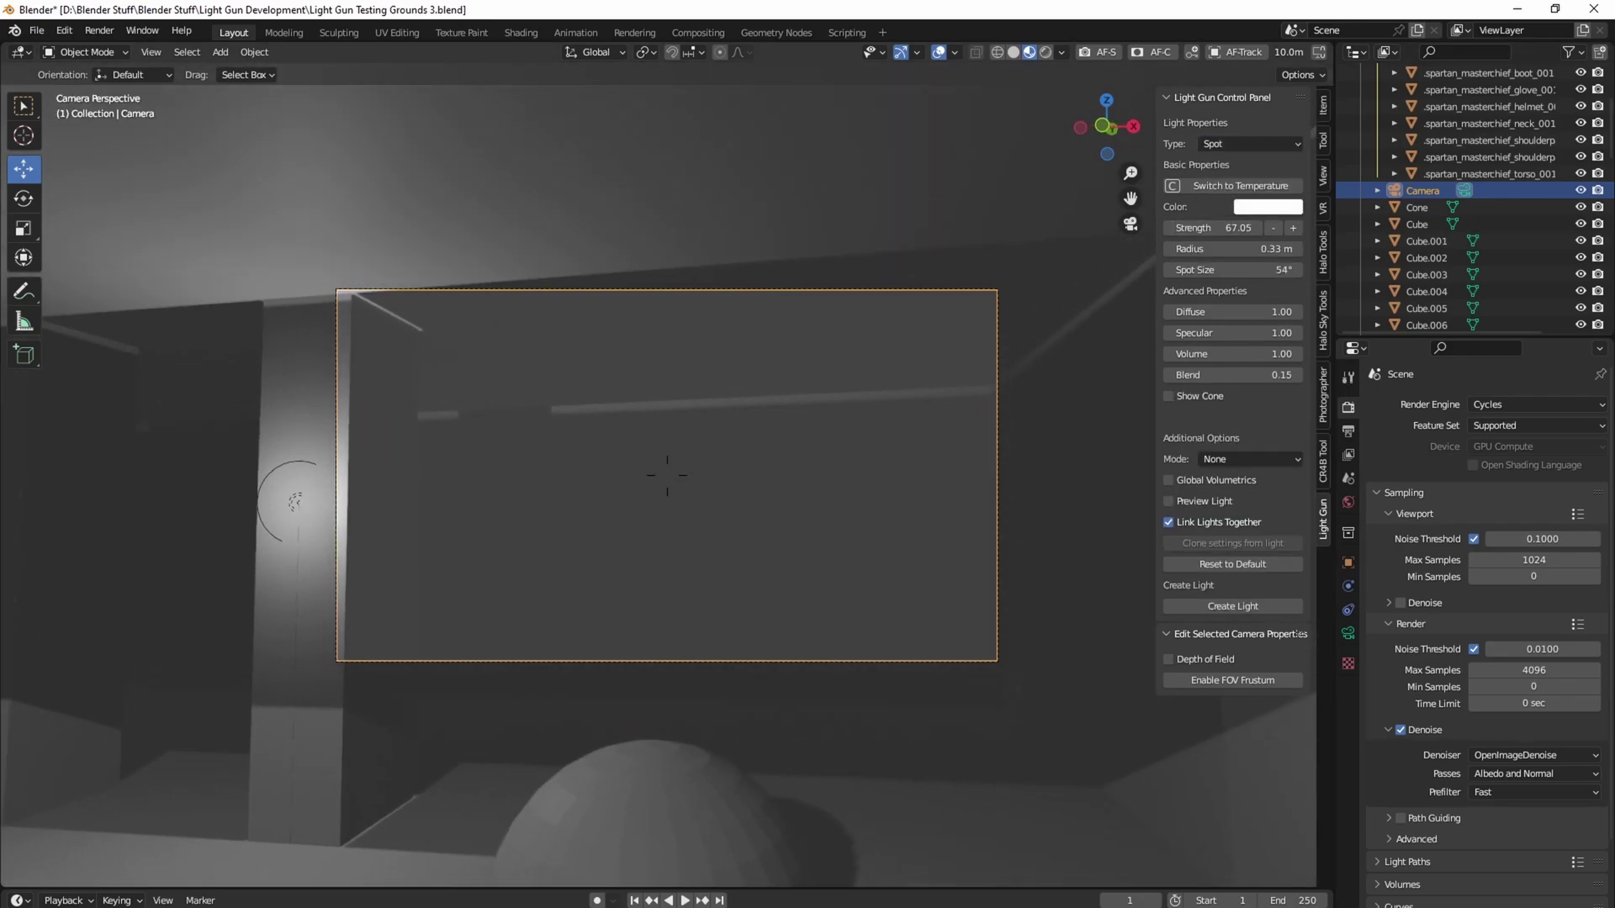
{"action": "left_click", "coordinate": [585, 436]}
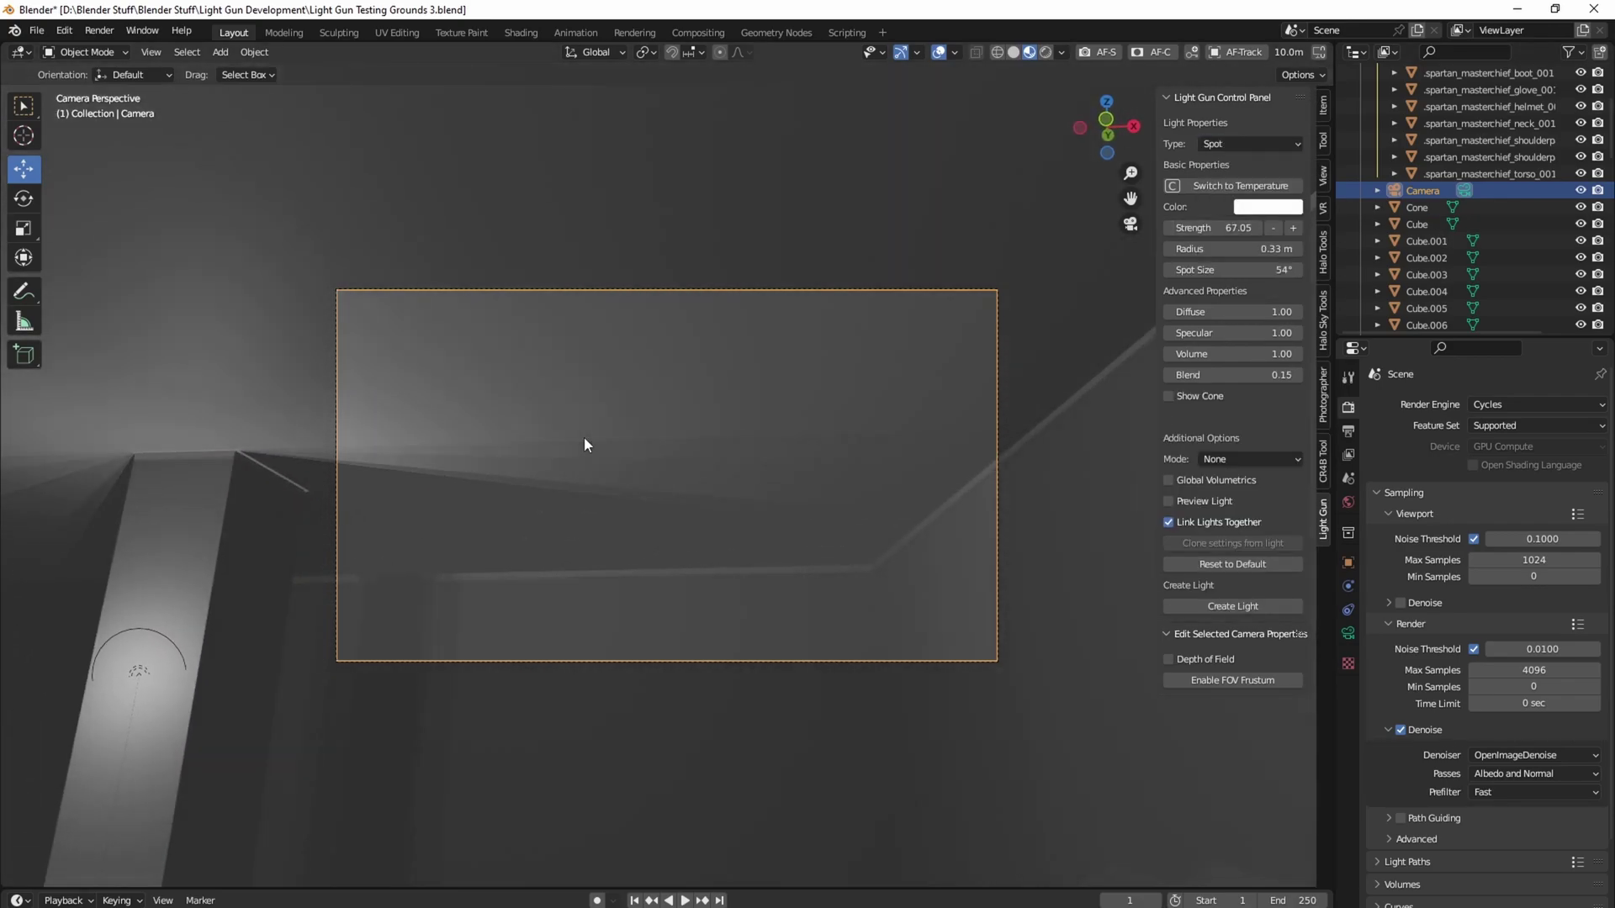
{"action": "left_click", "coordinate": [1243, 613]}
Fly the camera down to the dome and place three spot lights across its surface
{"action": "key", "text": "shift+grave"}
{"action": "middle_click_drag", "start_coordinate": [667, 476], "coordinate": [647, 542]}
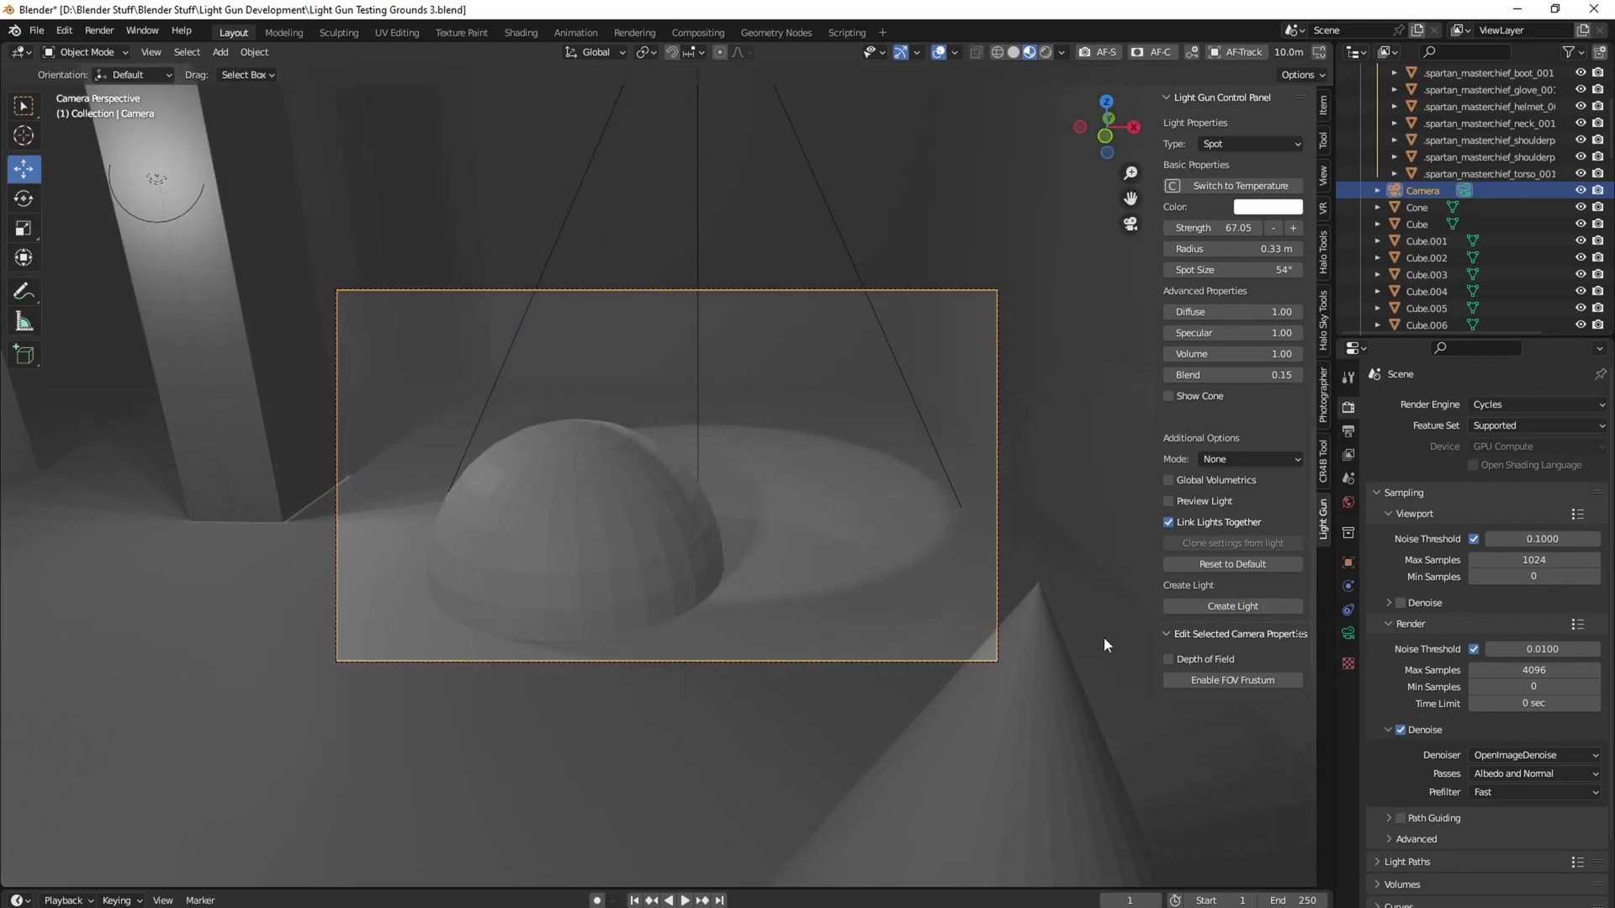
{"action": "left_click", "coordinate": [1225, 605]}
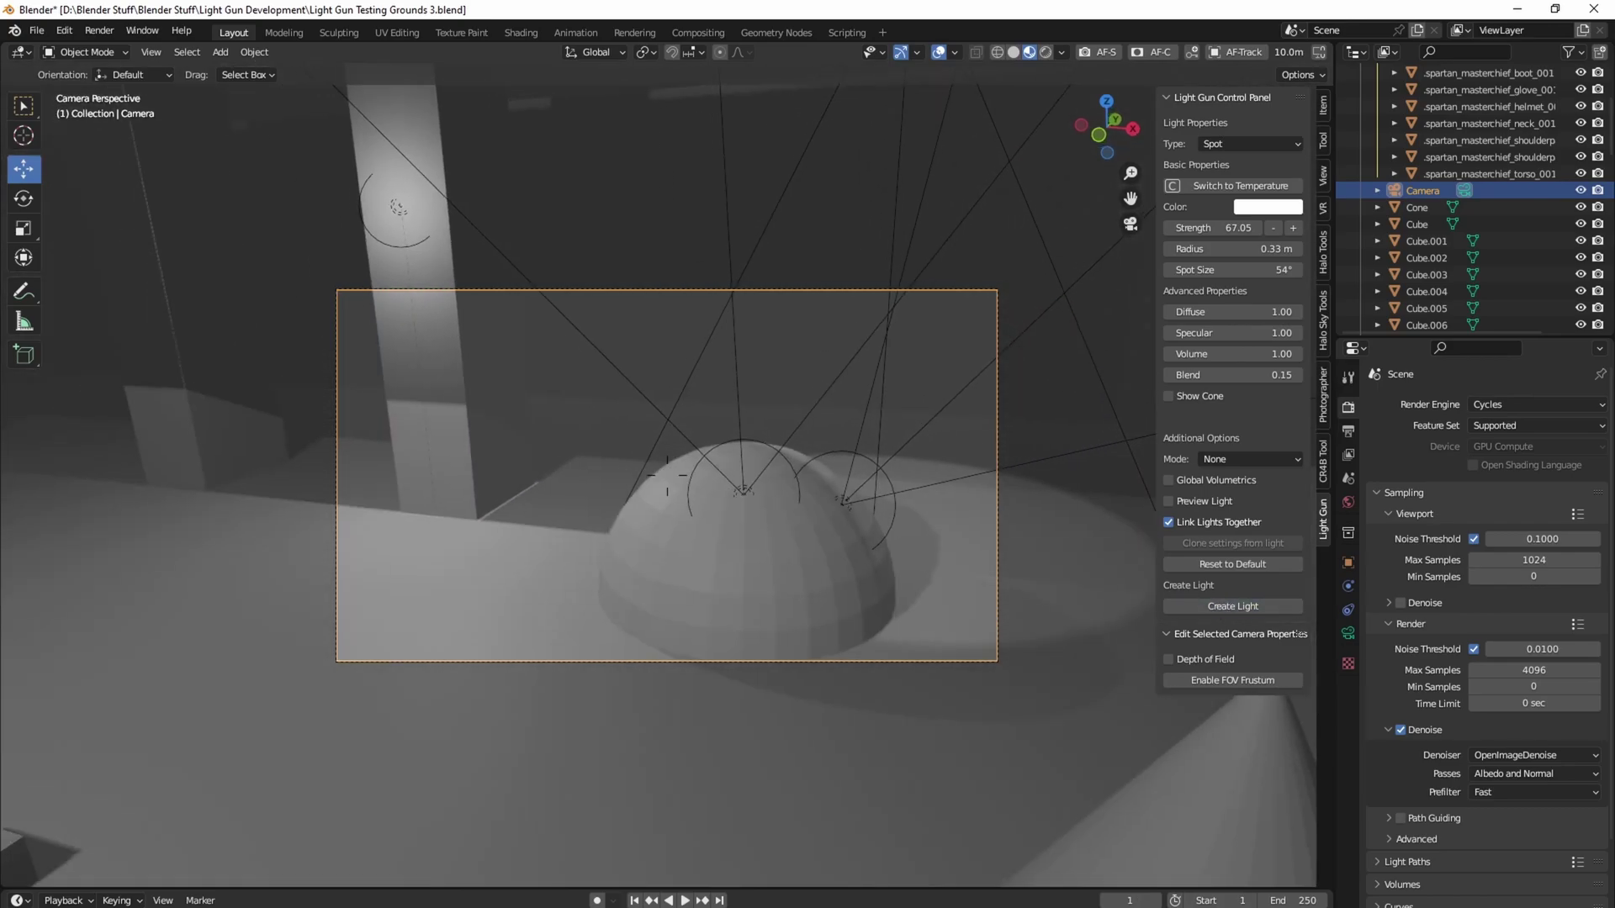
{"action": "left_click", "coordinate": [1226, 606]}
{"action": "key", "text": "s"}
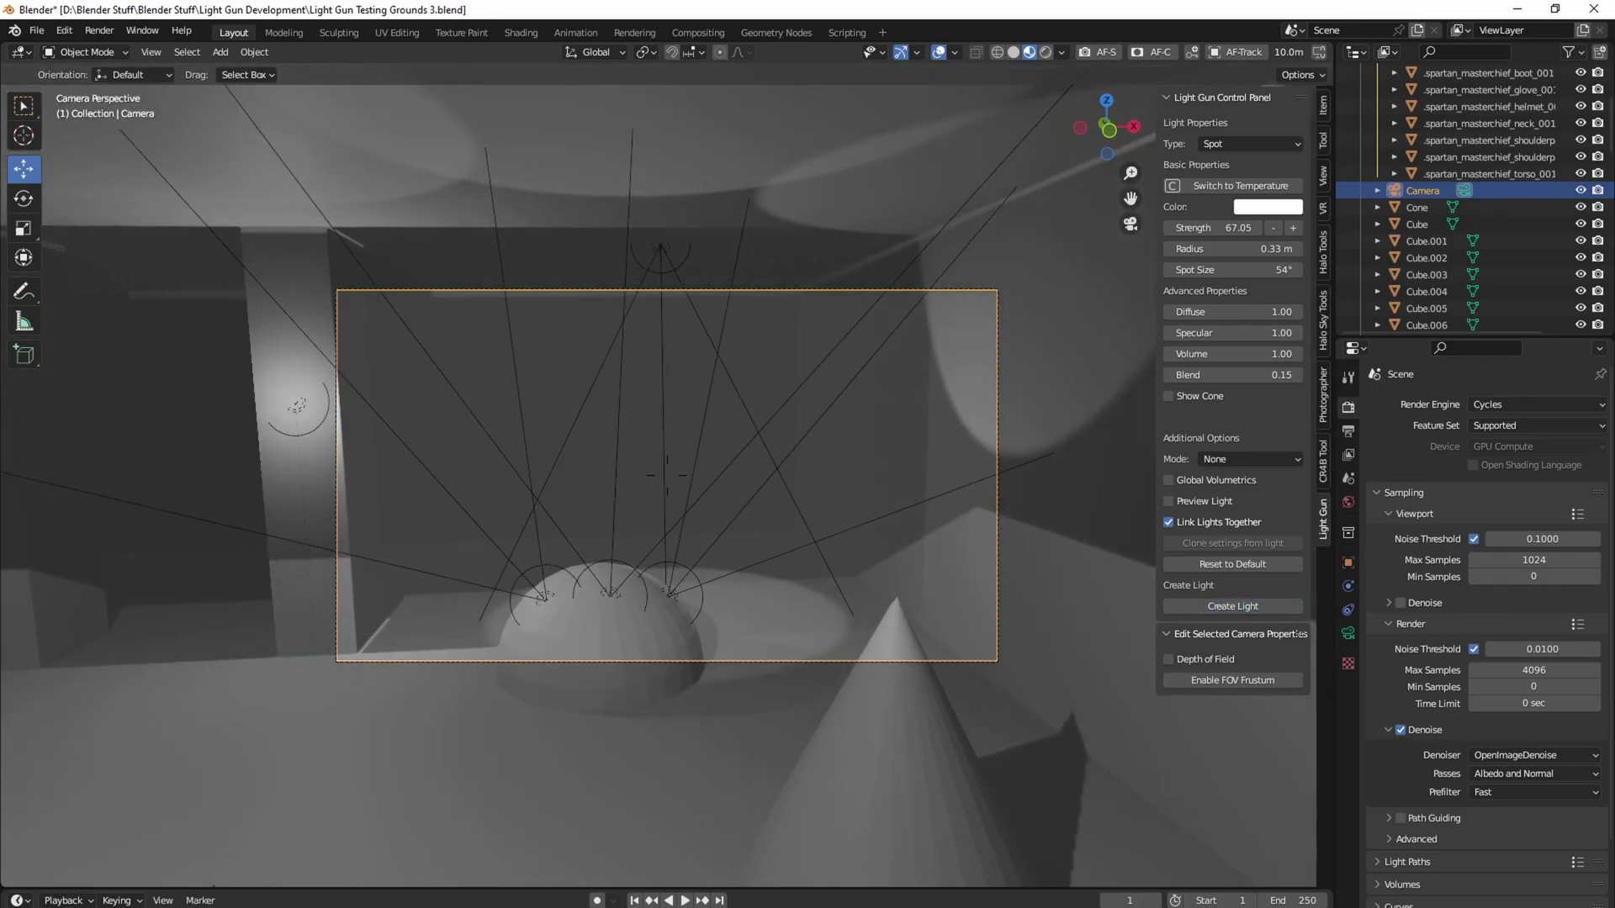
{"action": "key", "text": "w"}
{"action": "left_click", "coordinate": [886, 521]}
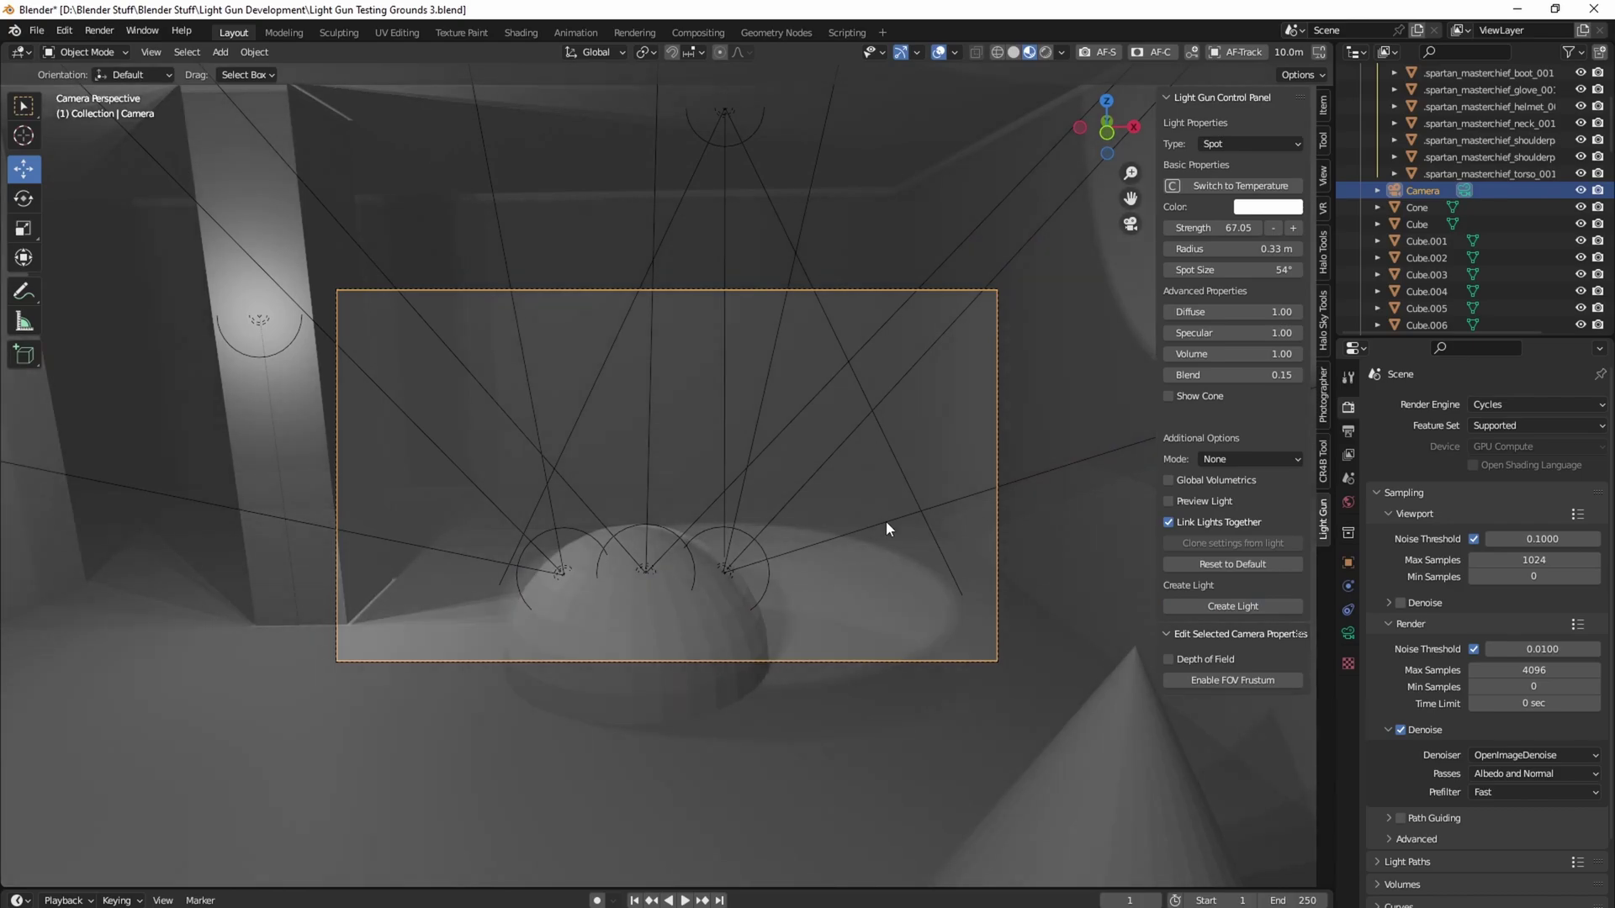
Undo the created spot lights, the point light and the change of light type
{"action": "key", "text": "ctrl+z"}
{"action": "key", "text": "ctrl+z"}
{"action": "key", "text": "ctrl+z"}
{"action": "key", "text": "ctrl+z"}
{"action": "key", "text": "ctrl+z"}
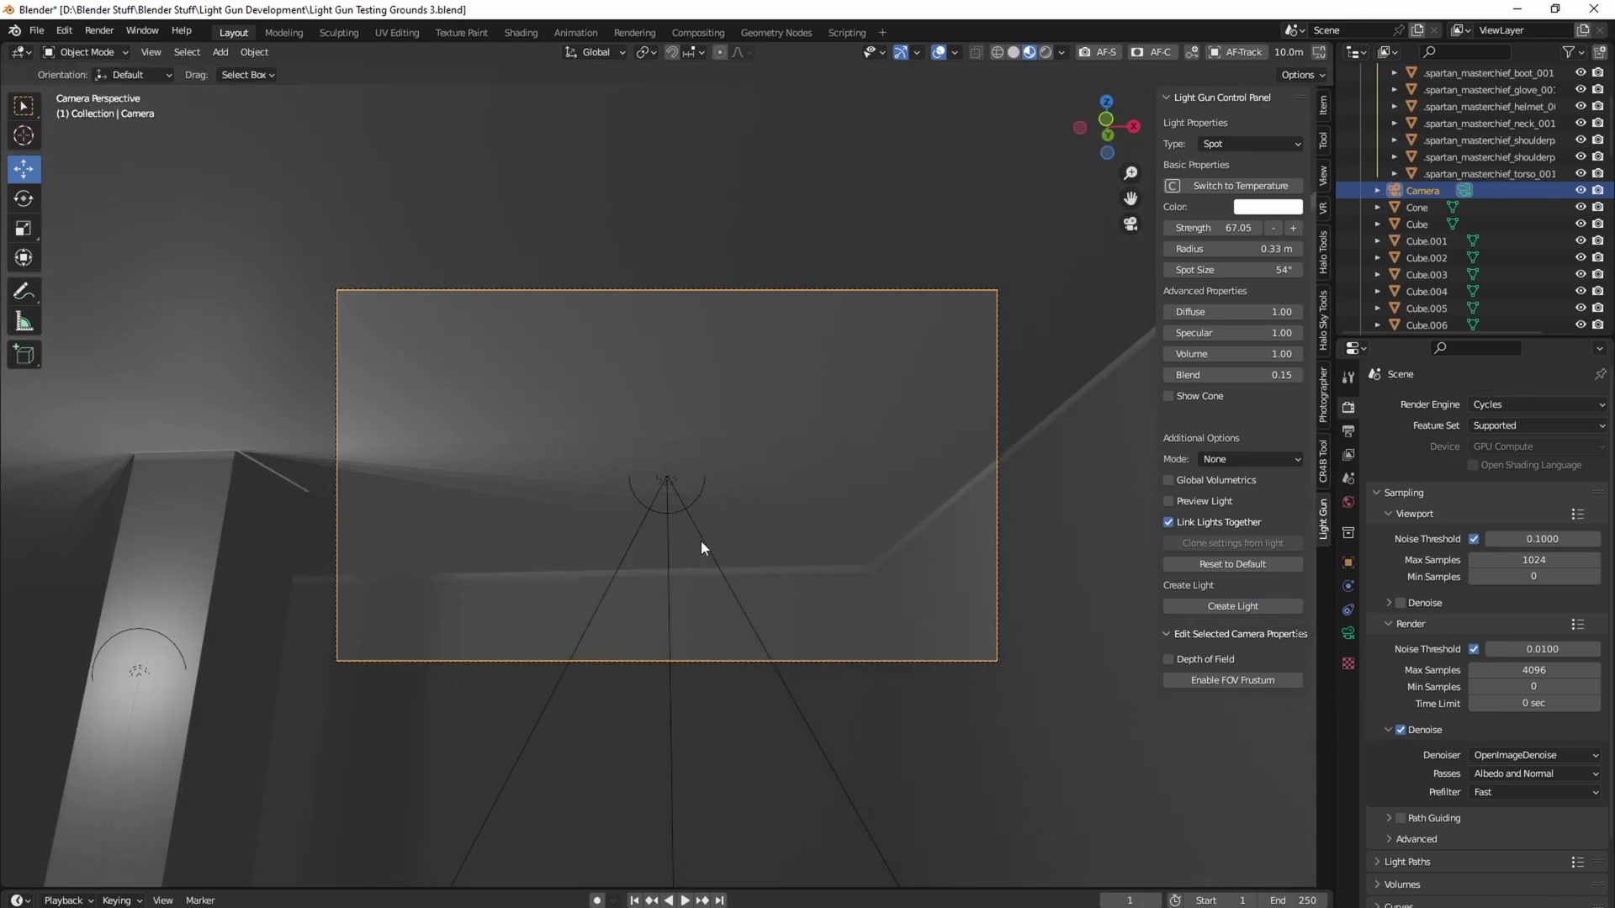
{"action": "key", "text": "ctrl+z"}
{"action": "key", "text": "ctrl+z"}
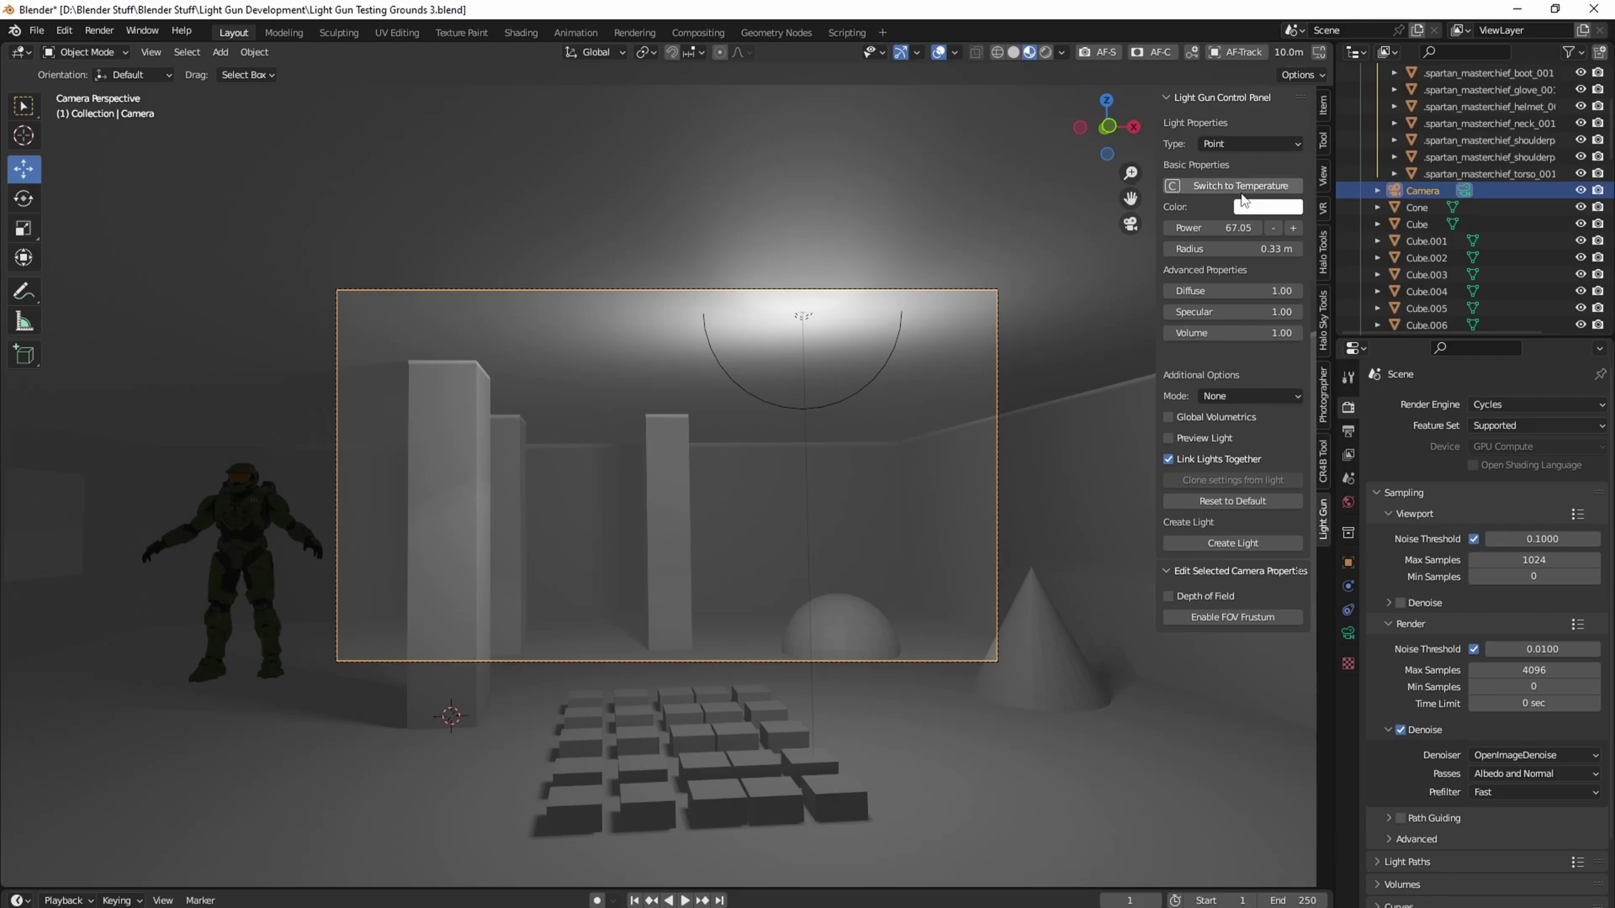
Enable the light preview and fly the camera to aim the previewed point light at the dome
{"action": "left_click", "coordinate": [1204, 439]}
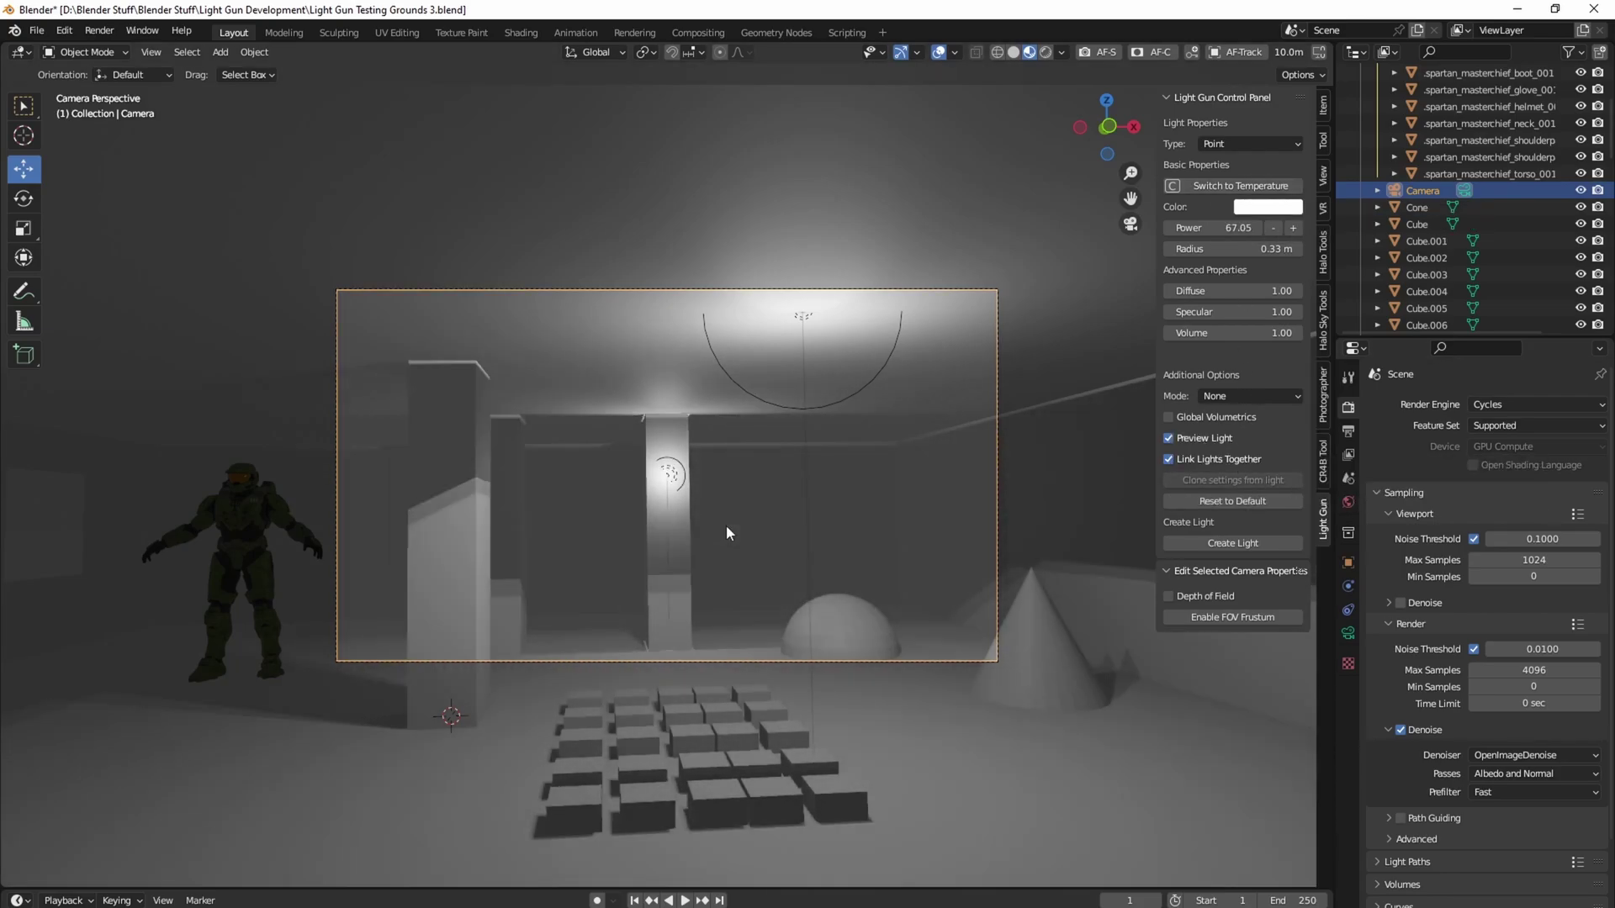
{"action": "key", "text": "w"}
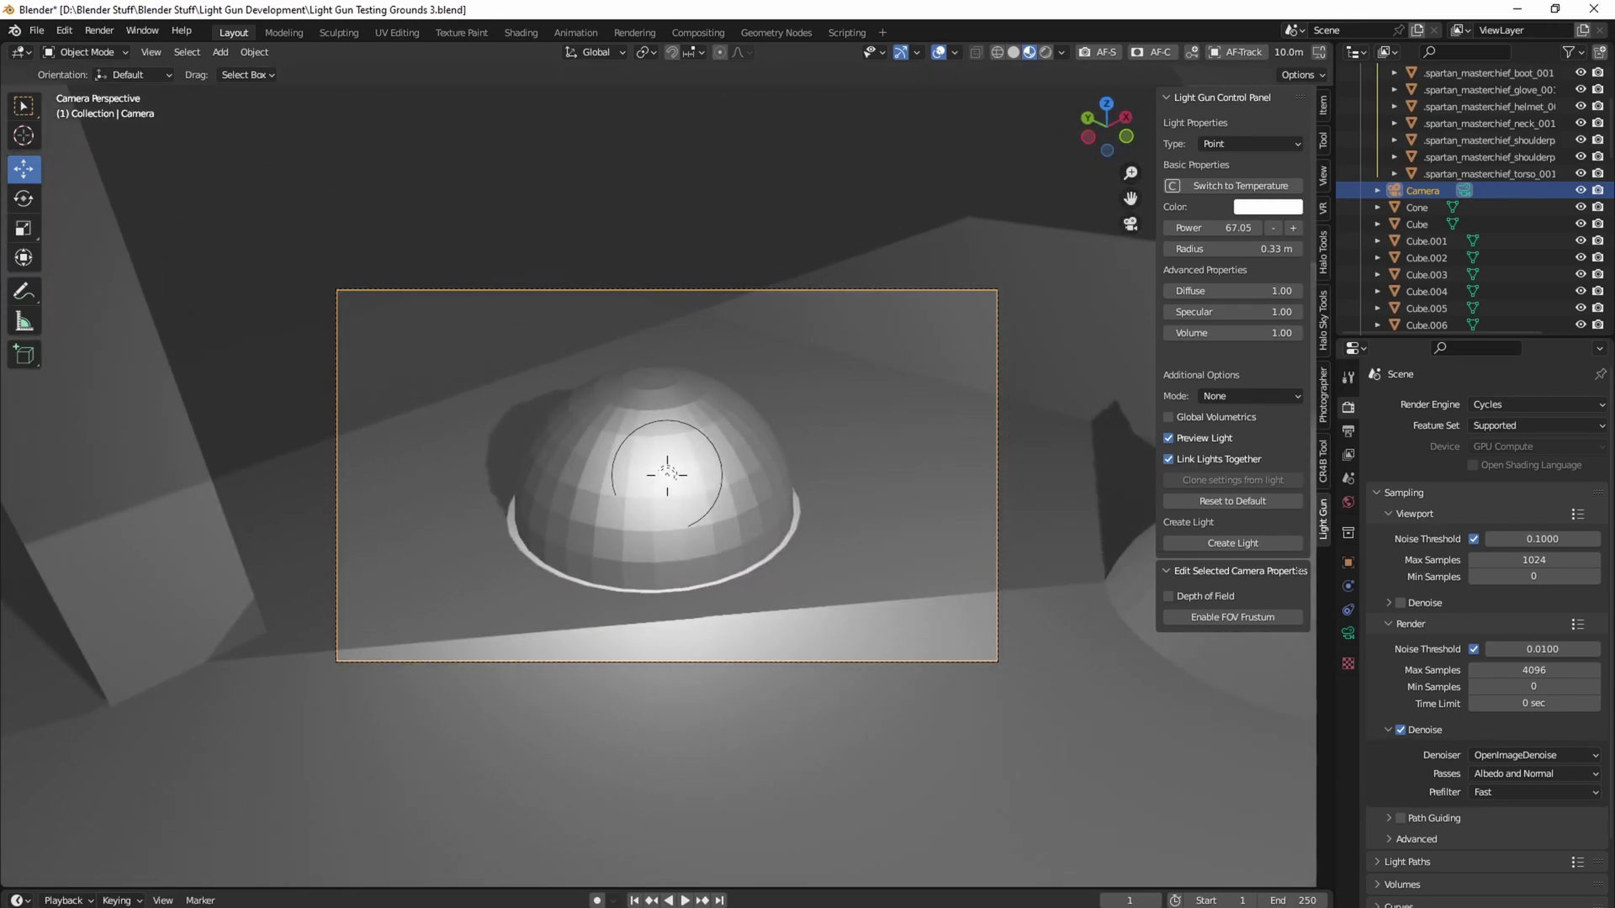
{"action": "left_click", "coordinate": [726, 524]}
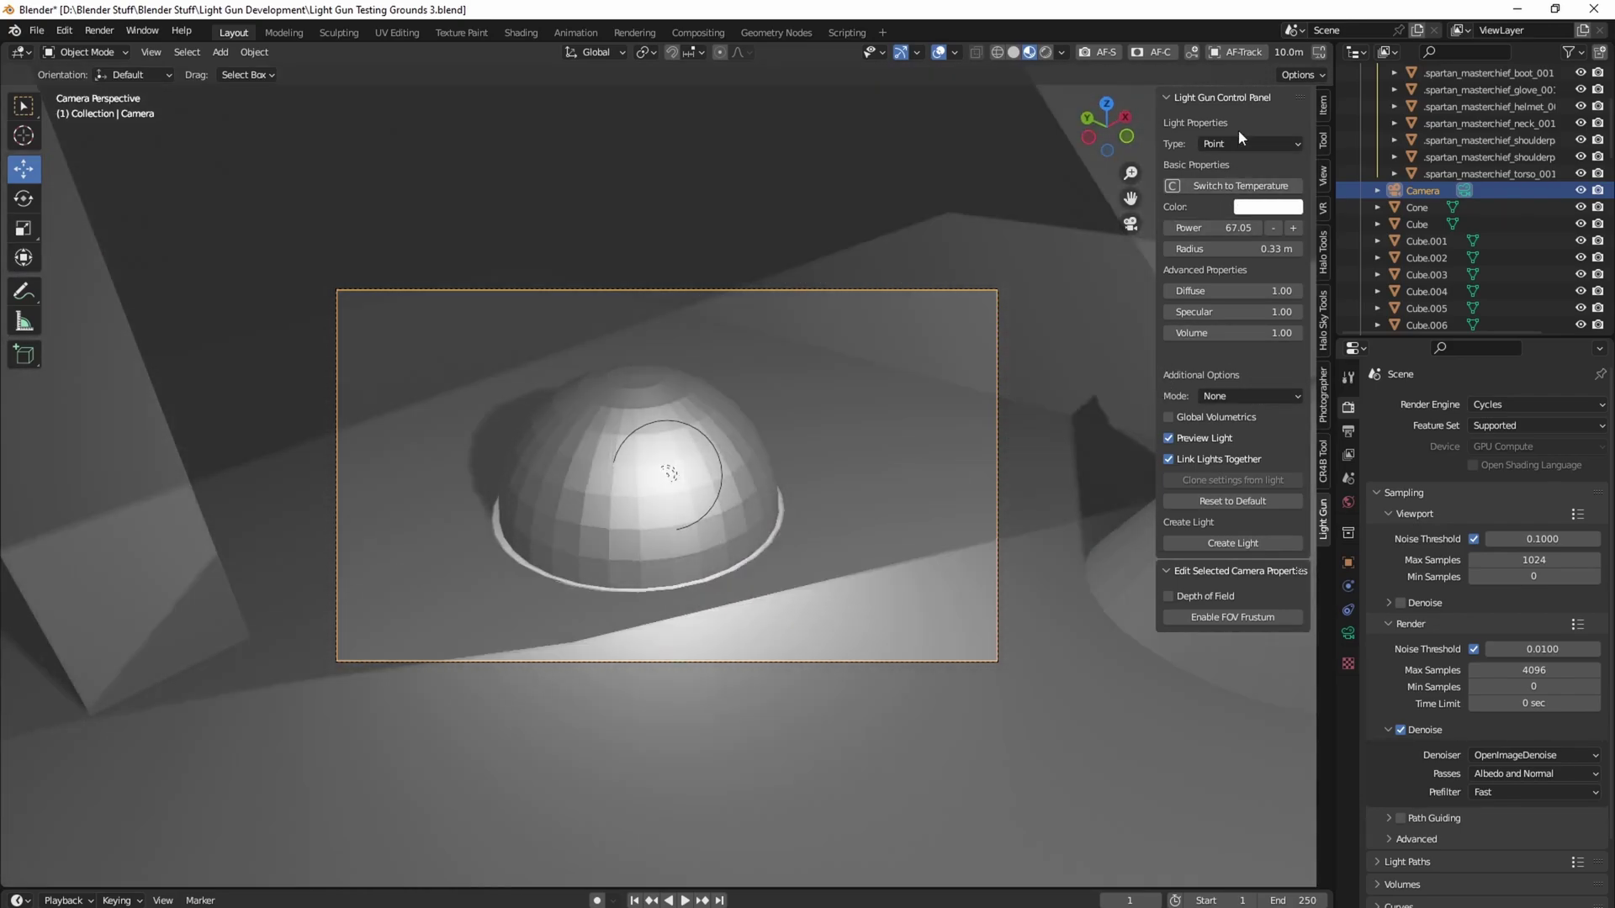
Set the light type to Spot and aim the preview at the ceiling edge along the back wall
{"action": "left_click", "coordinate": [1237, 144]}
{"action": "left_click", "coordinate": [1214, 200]}
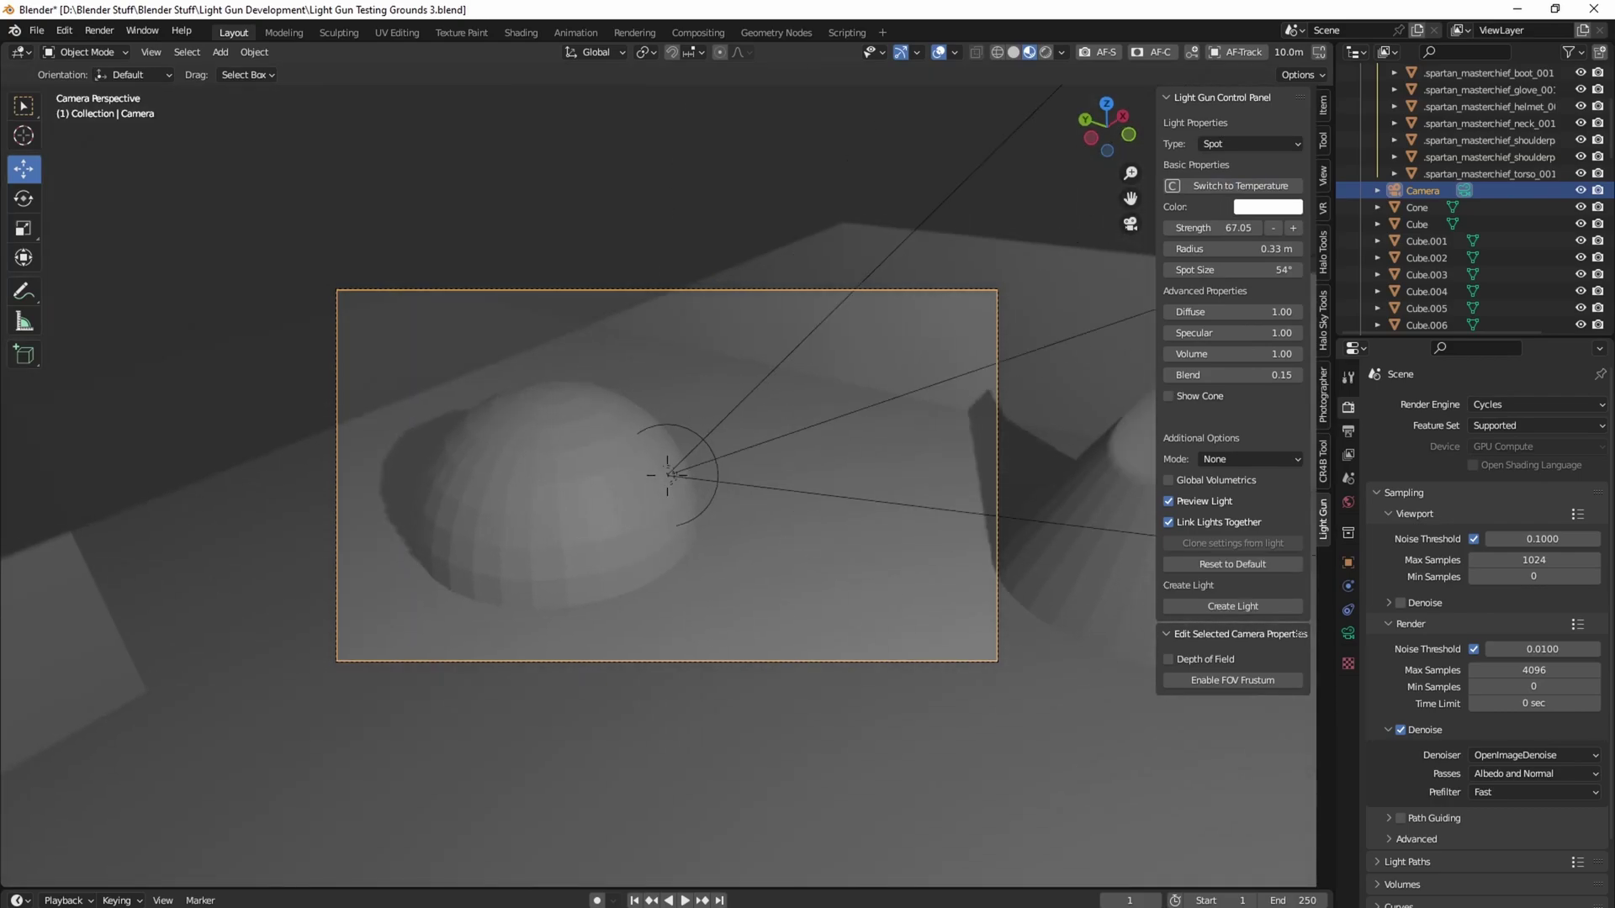
{"action": "key", "text": "d"}
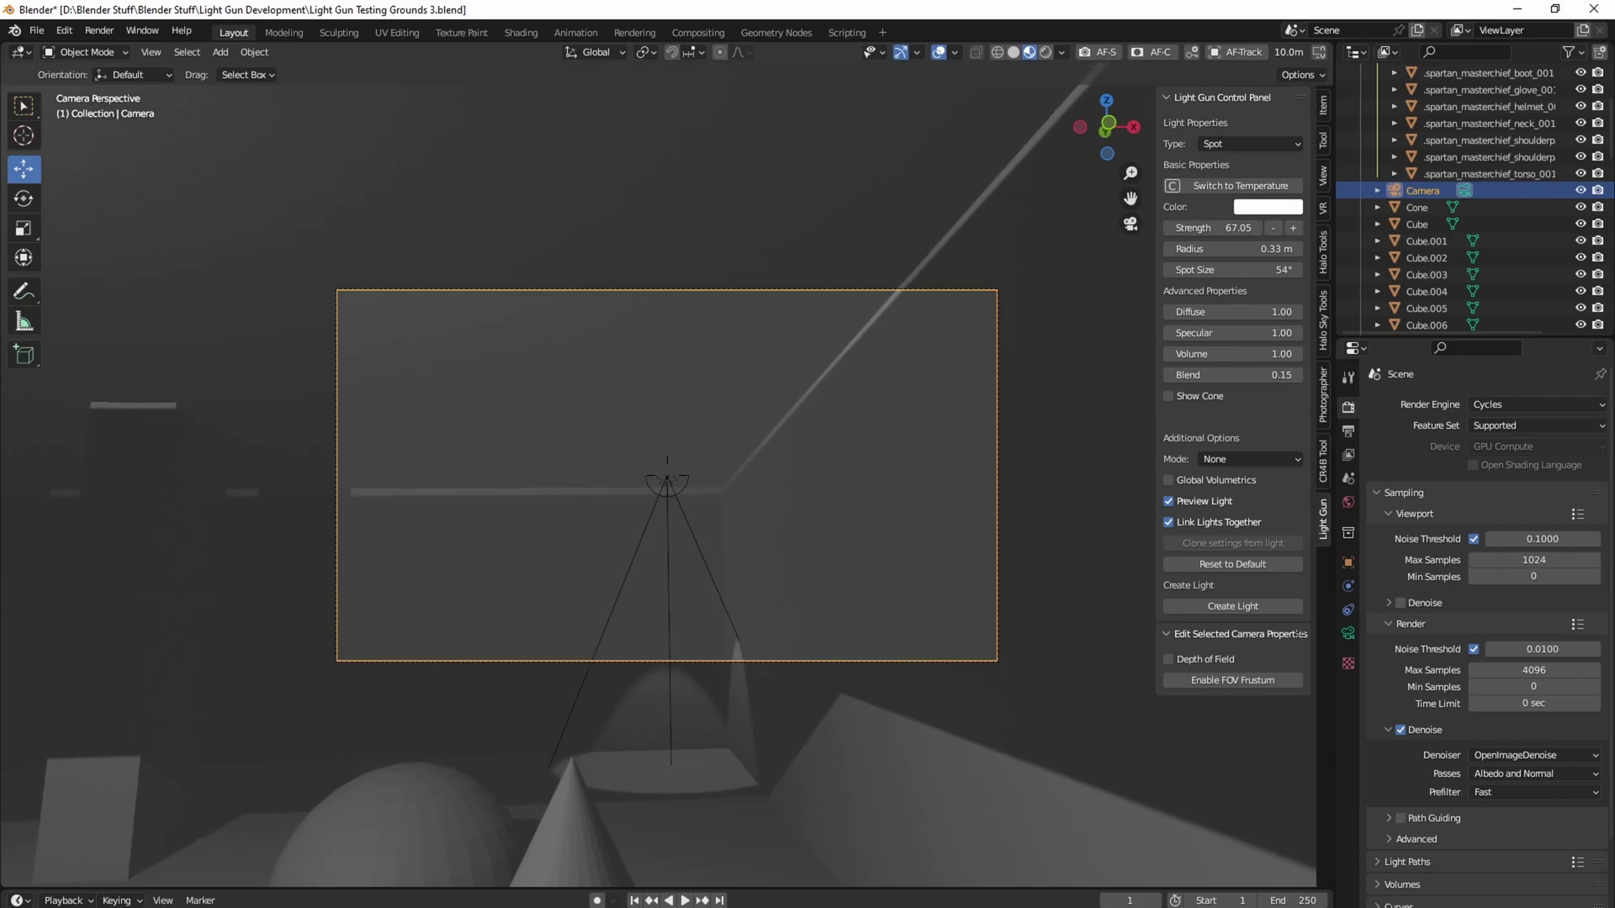
{"action": "left_click", "coordinate": [667, 476]}
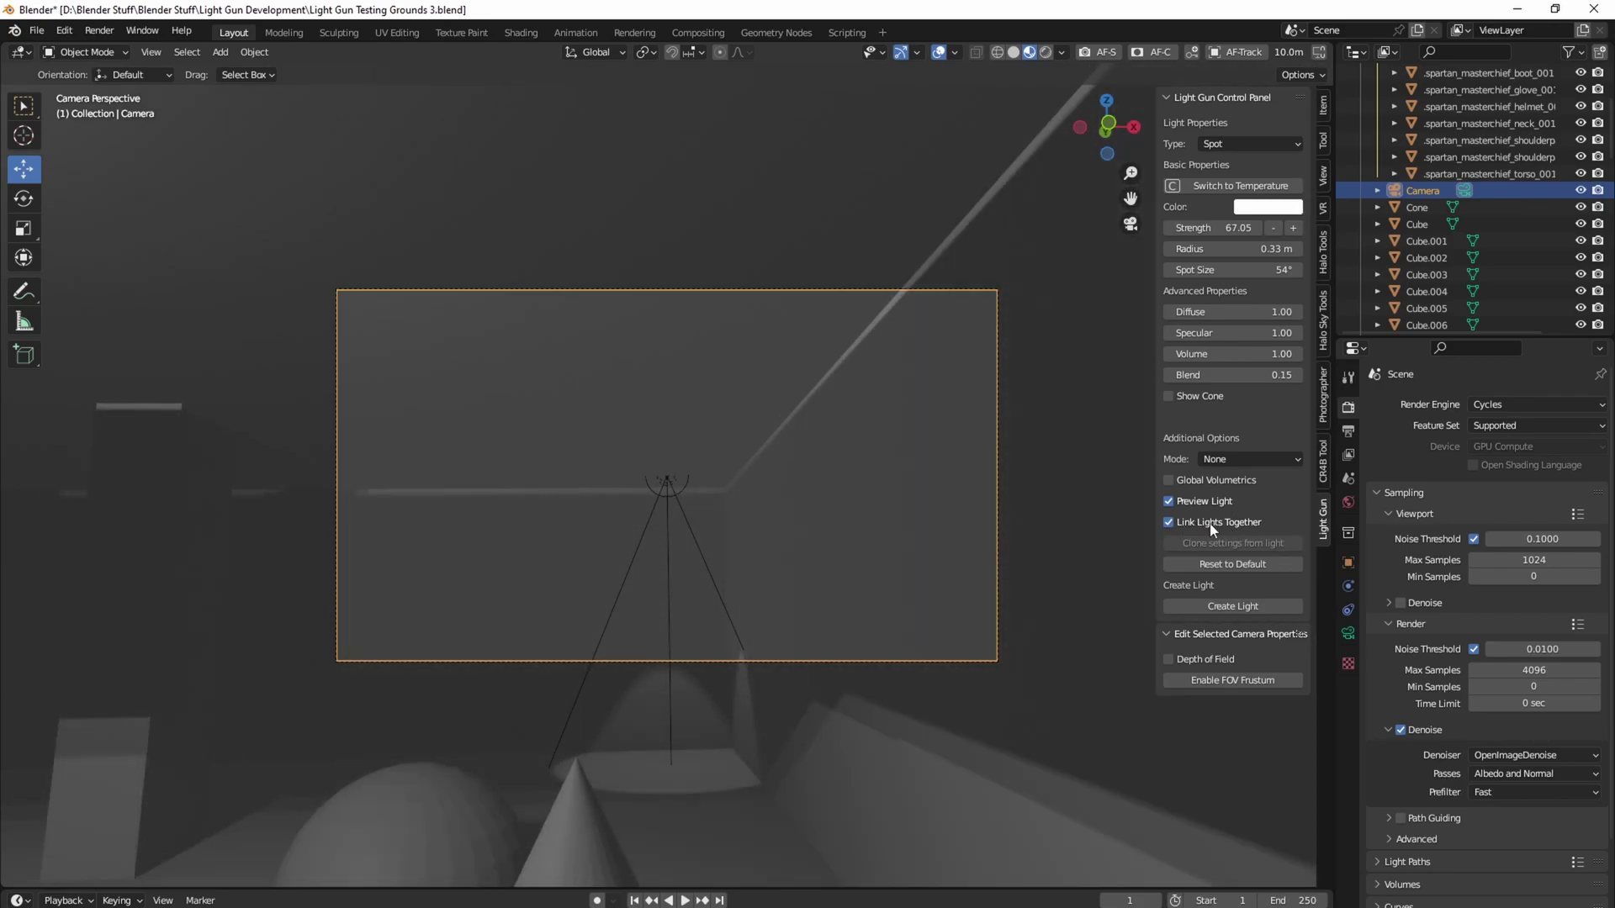
Keep linking of lights enabled and create a spot light at the previewed position by the ceiling edge
{"action": "left_click", "coordinate": [1203, 523]}
{"action": "left_click", "coordinate": [1203, 523]}
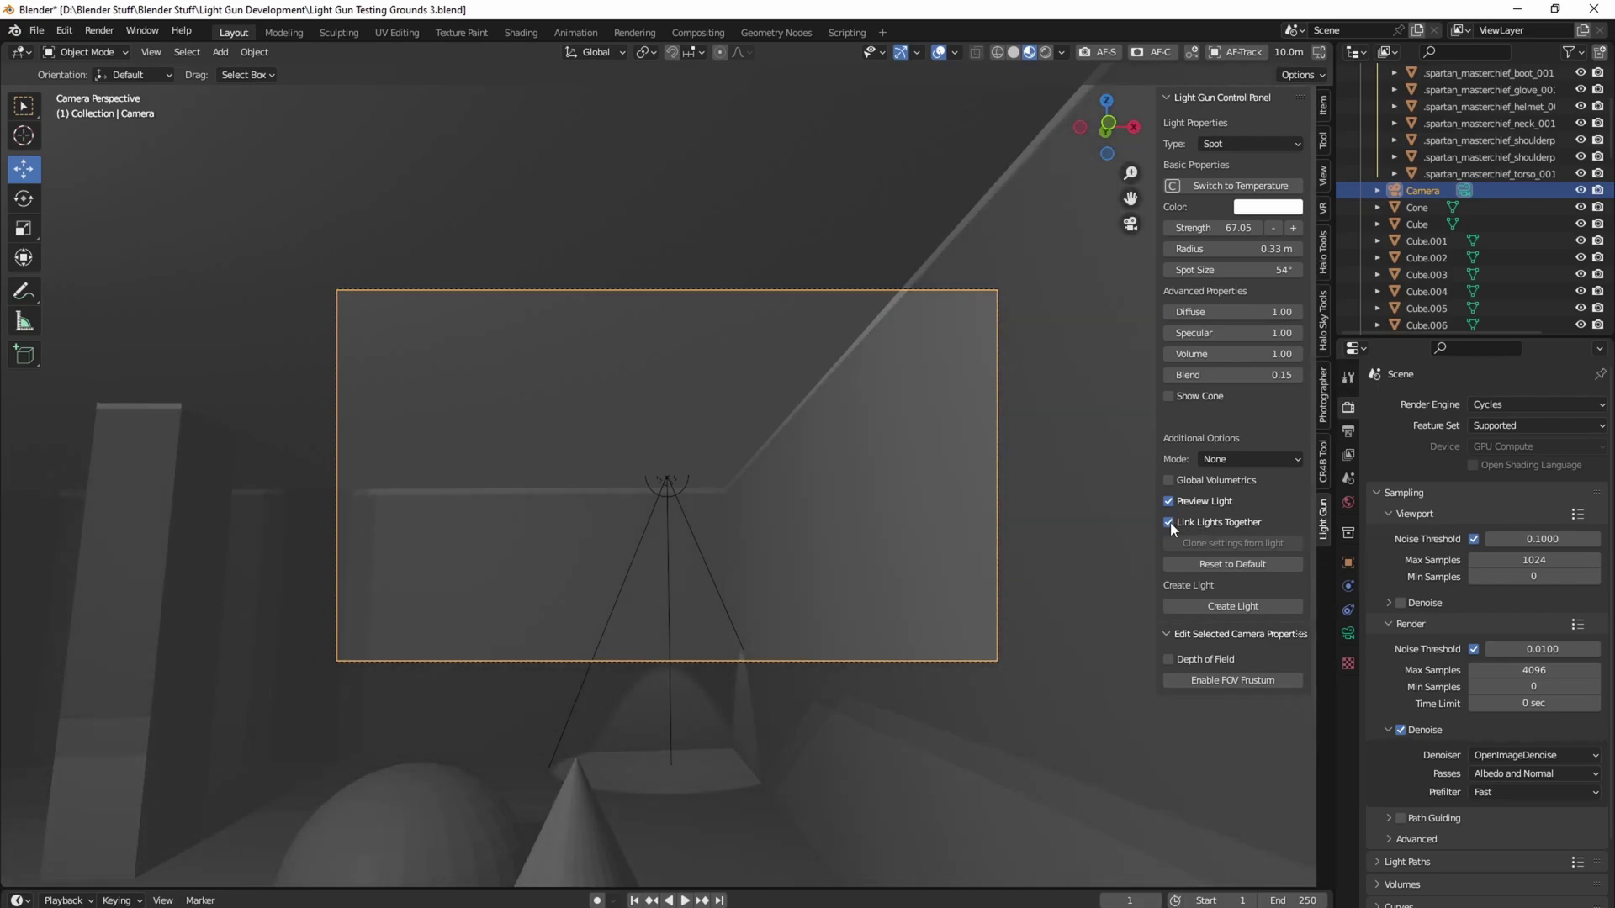
{"action": "left_click", "coordinate": [1231, 607]}
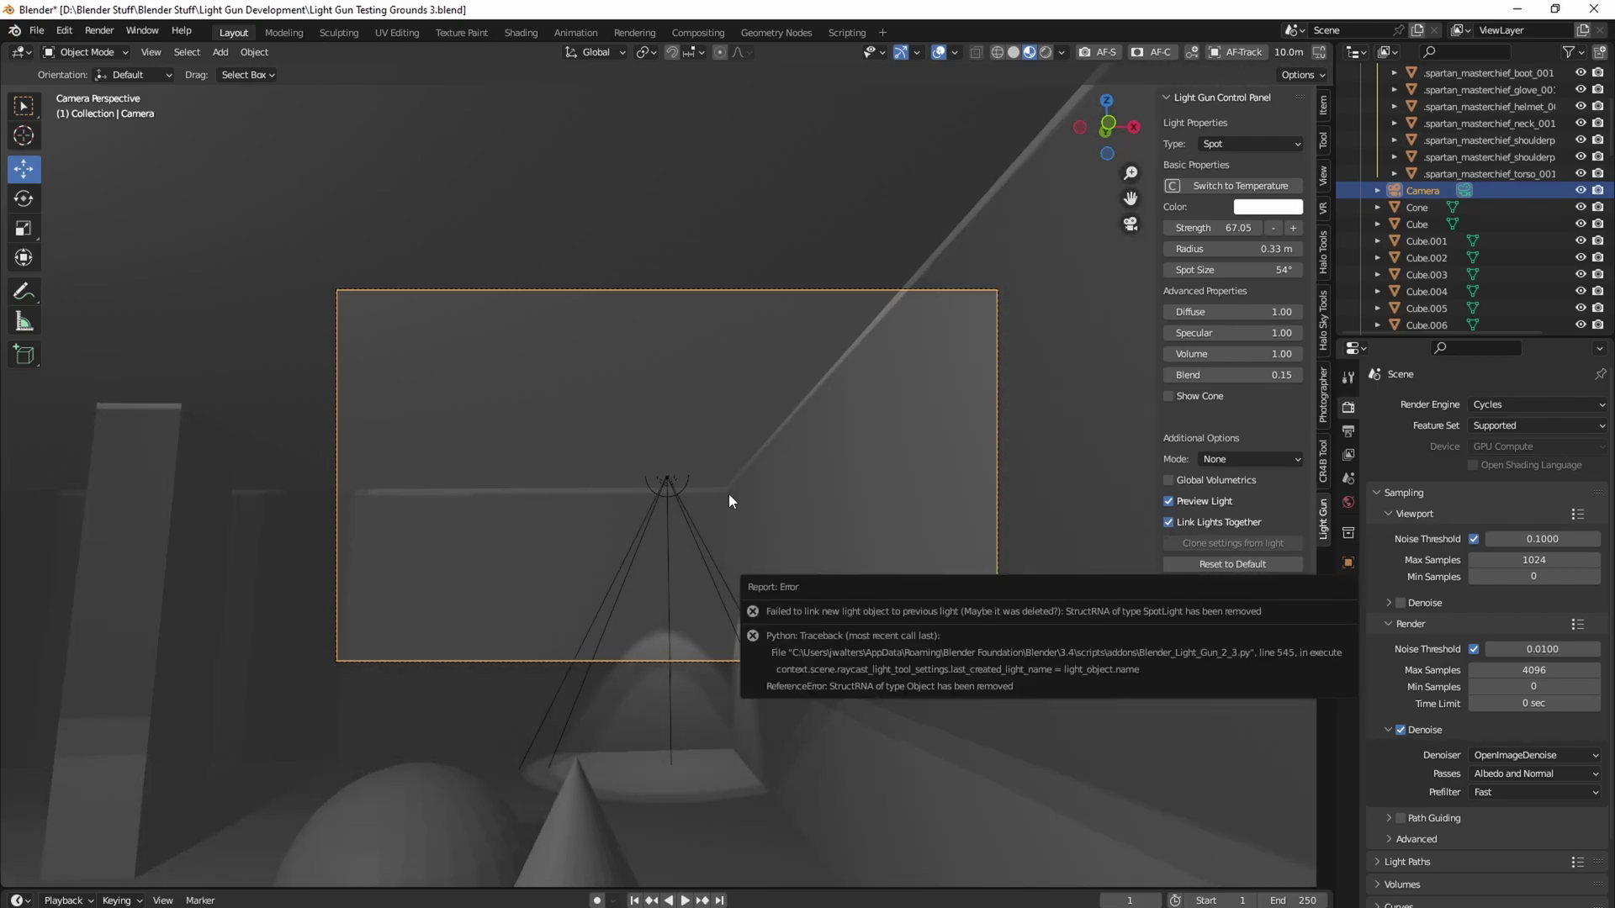
Create three more linked spot lights spaced in a row along the ceiling edge of the back wall
{"action": "left_click", "coordinate": [667, 475]}
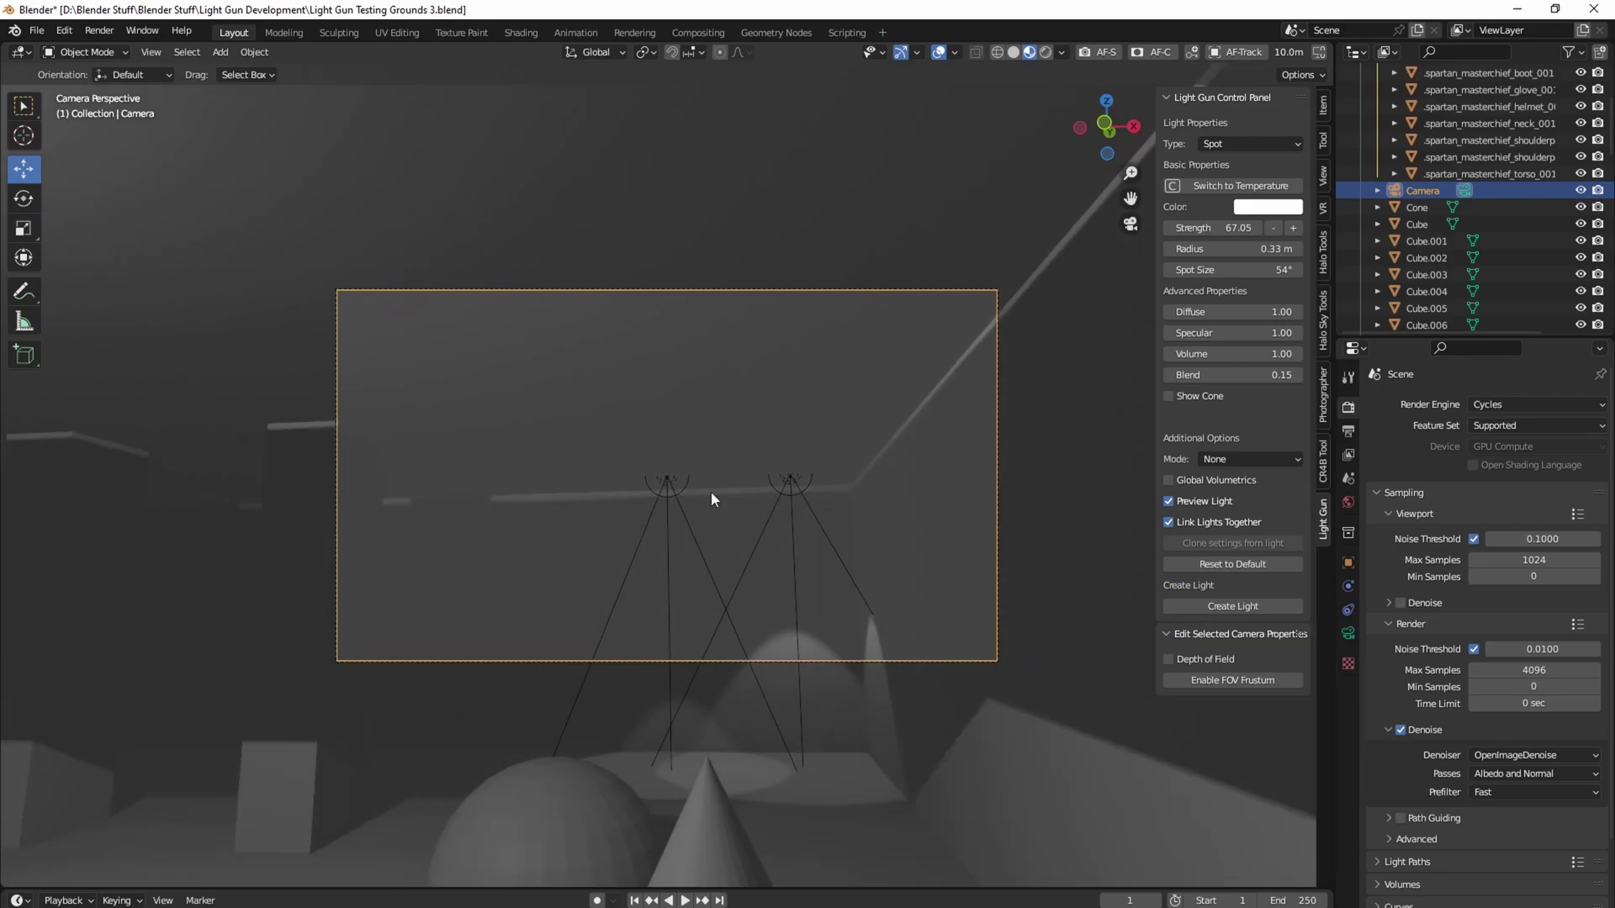
{"action": "left_click", "coordinate": [1228, 604]}
{"action": "key", "text": "shift+grave"}
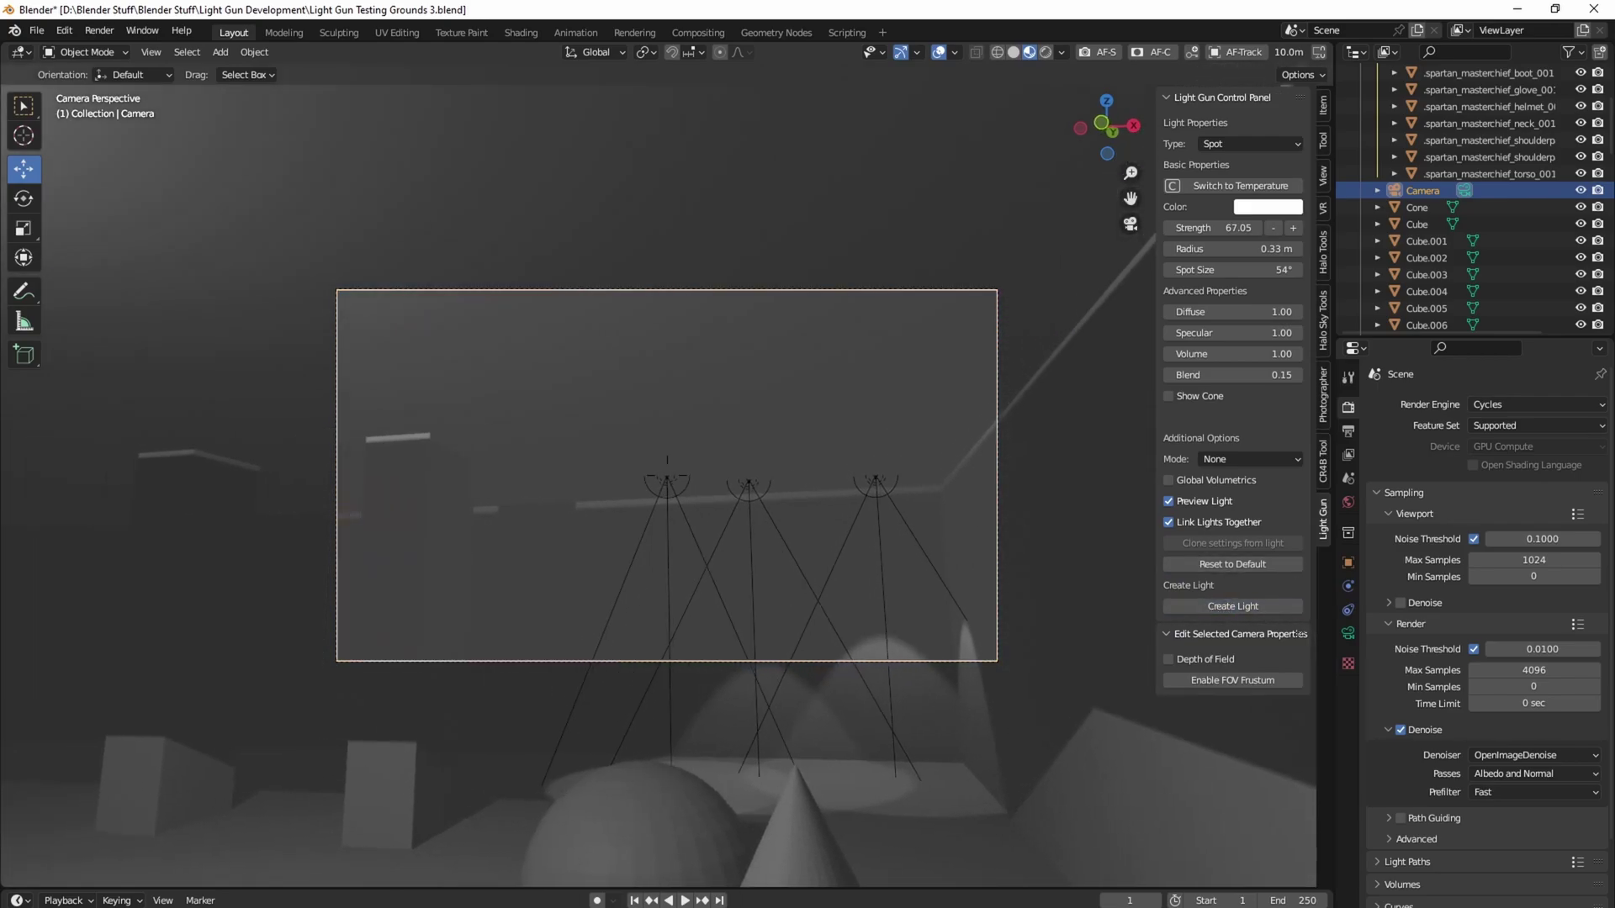
{"action": "left_click", "coordinate": [667, 476]}
{"action": "left_click", "coordinate": [1229, 608]}
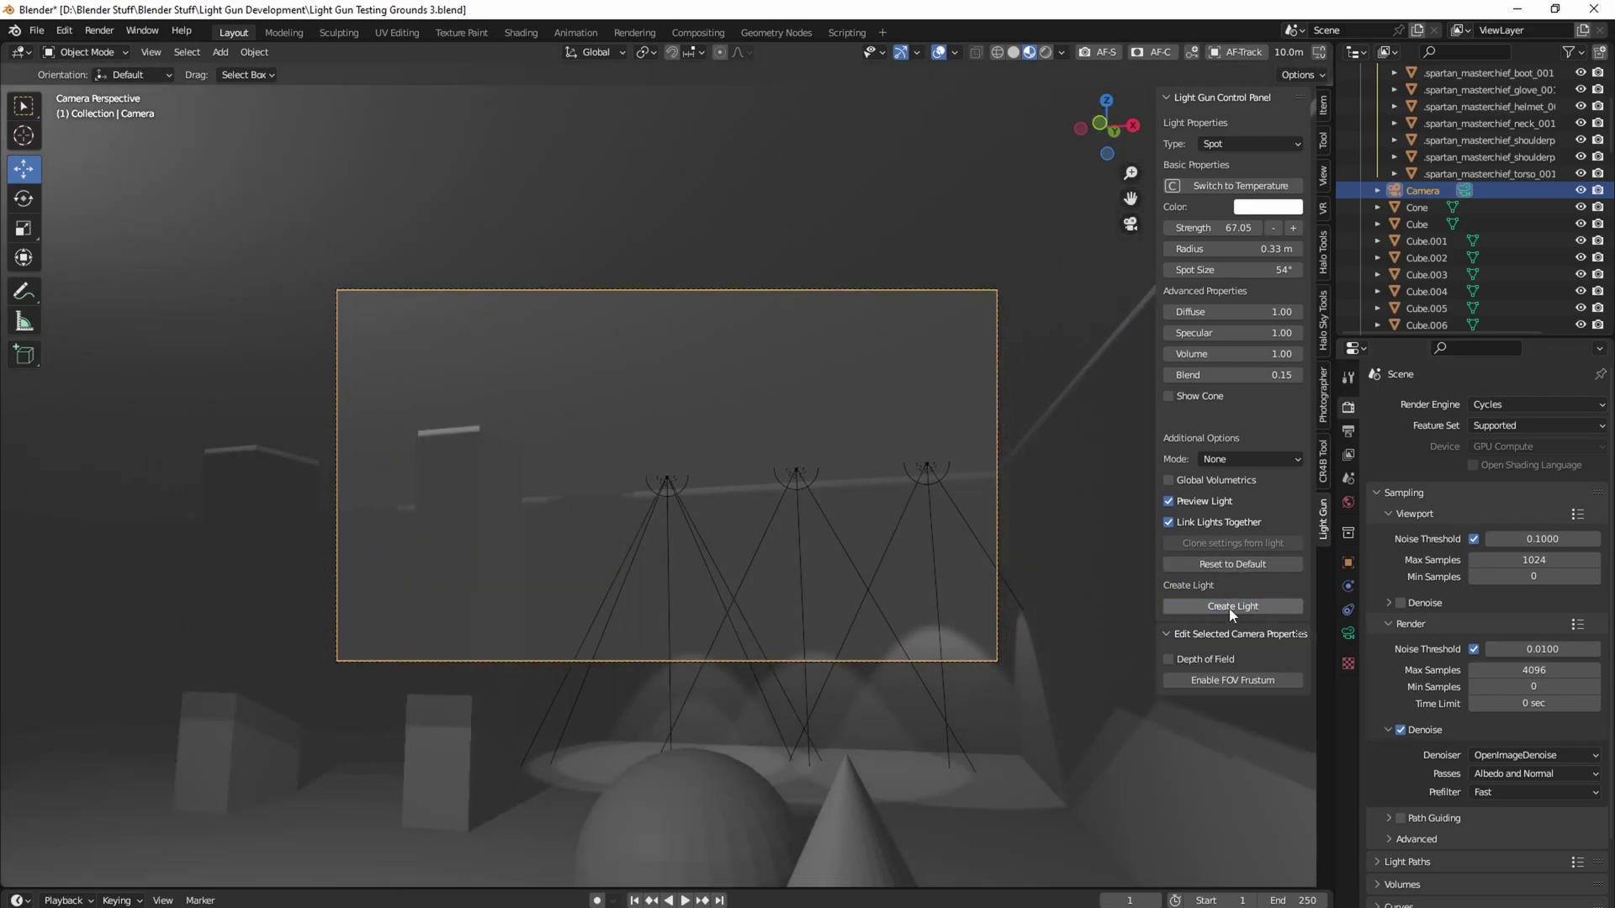
{"action": "middle_click_drag", "start_coordinate": [1100, 594], "coordinate": [955, 565]}
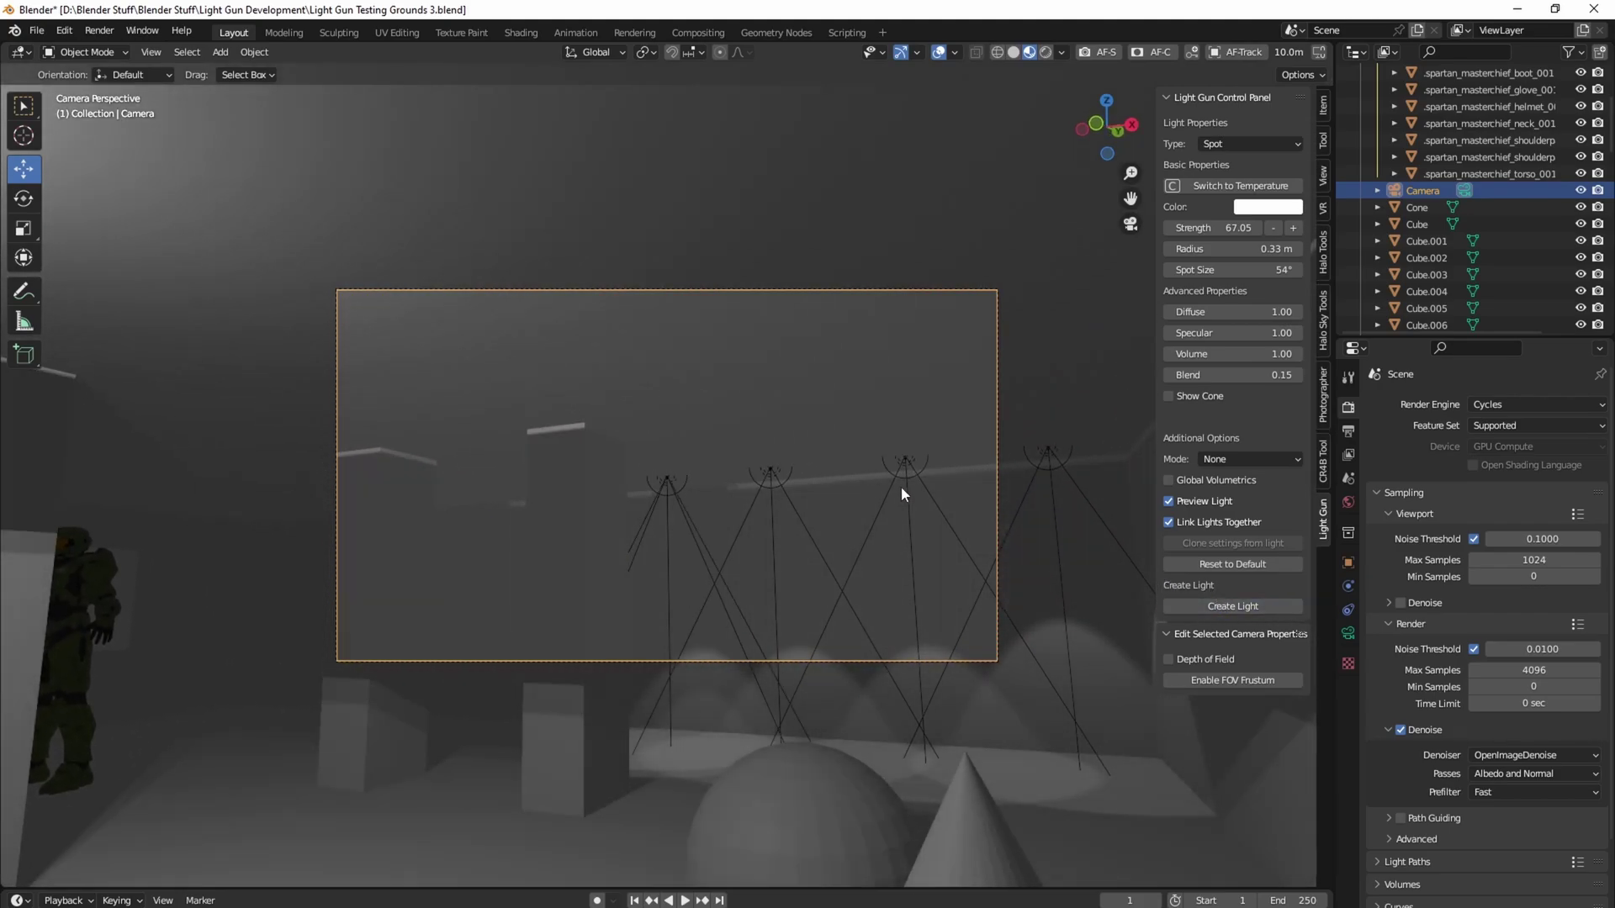
Turn off the light preview and select the second linked spot light in the row along the ceiling edge
{"action": "left_click", "coordinate": [1191, 502]}
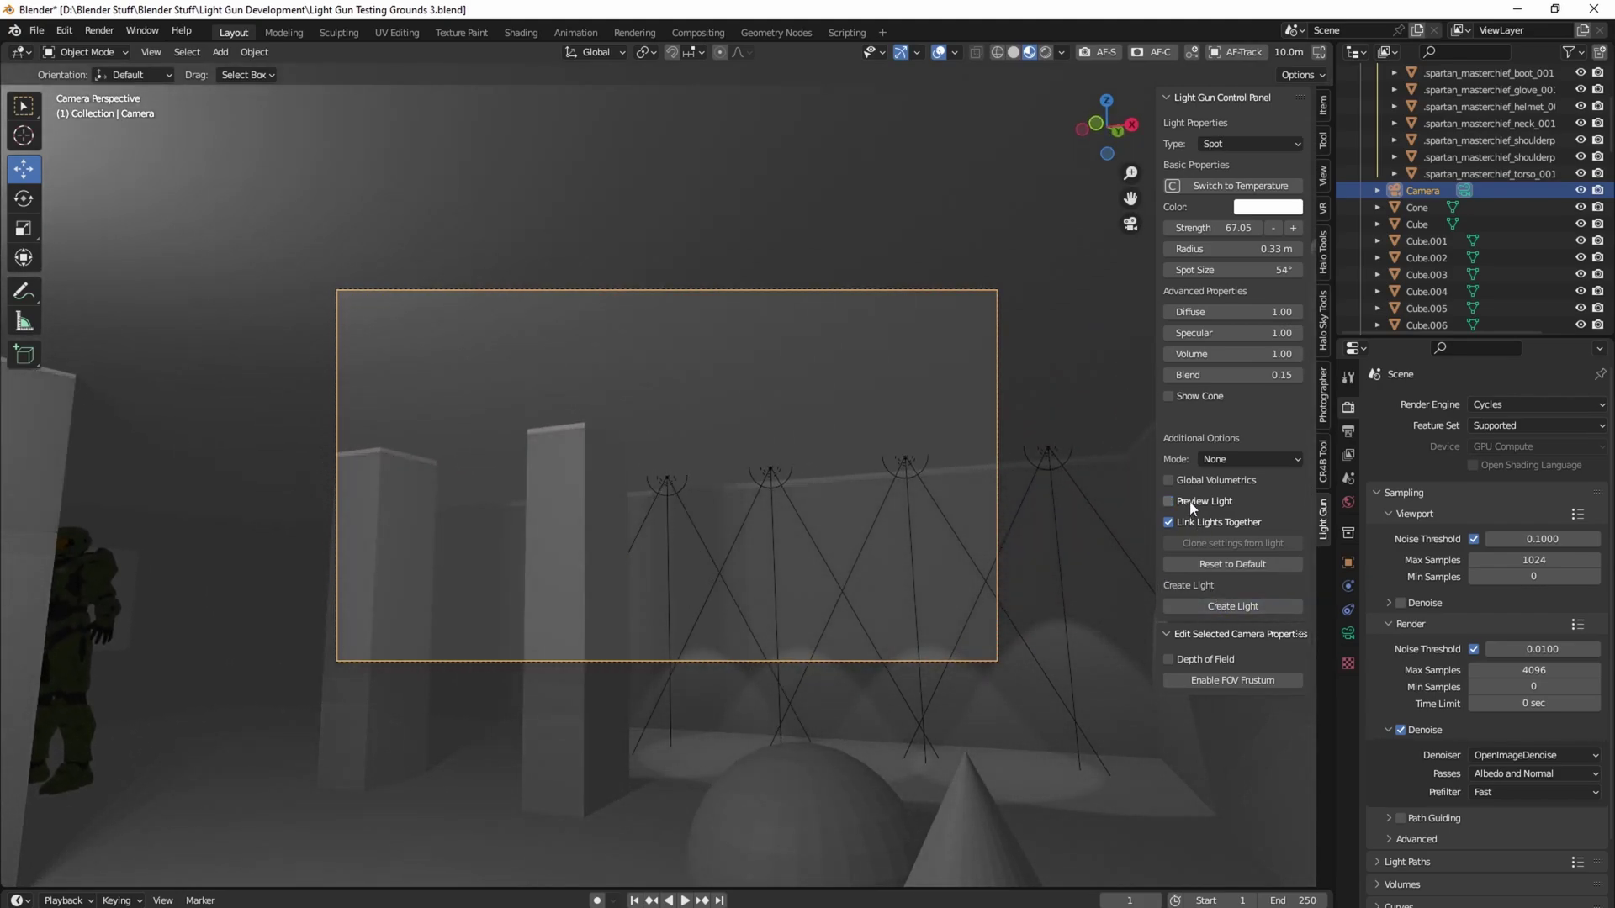
{"action": "left_click", "coordinate": [769, 477]}
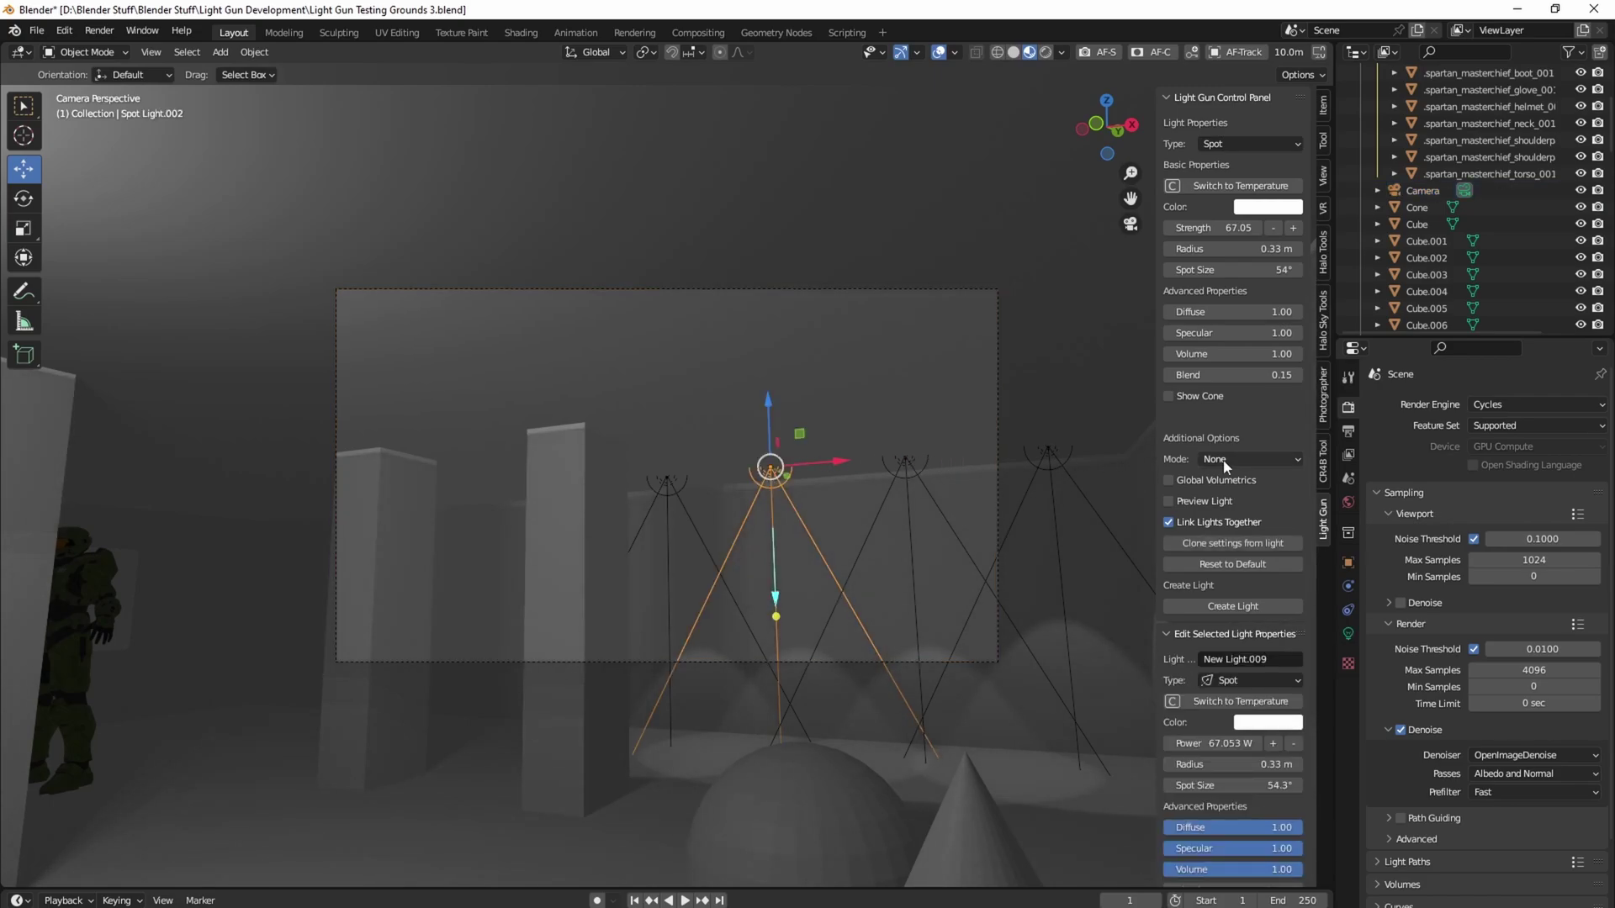
{"action": "left_click", "coordinate": [1042, 561]}
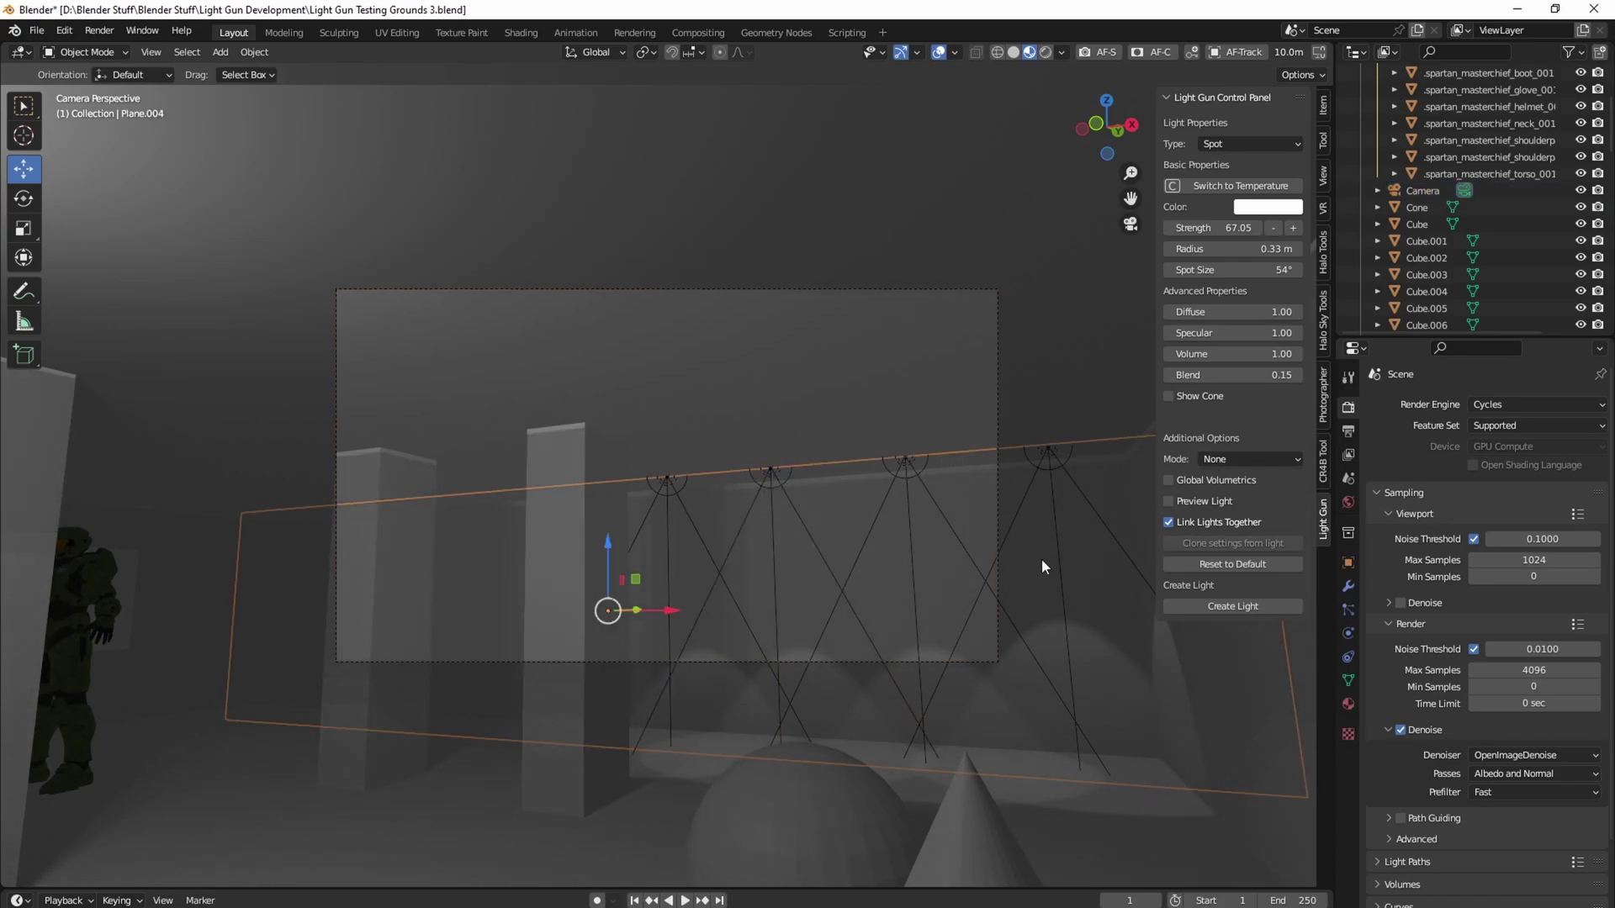
{"action": "left_click", "coordinate": [771, 476]}
{"action": "scroll", "coordinate": [1231, 692], "scroll_direction": "down", "scroll_amount": 1}
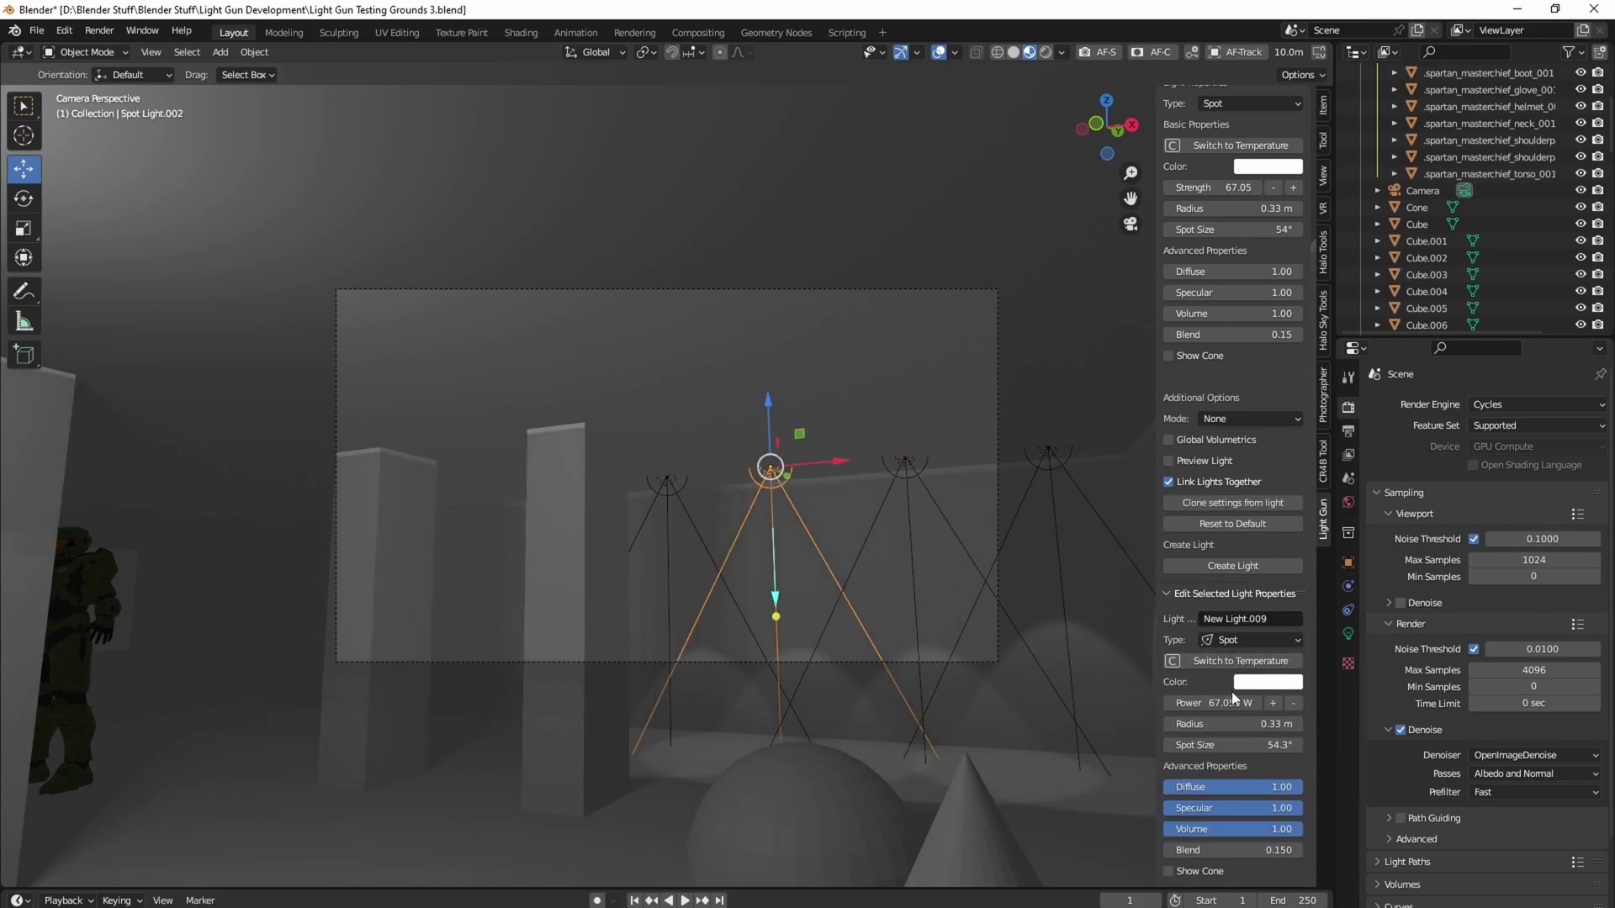
Locate the selected spot light in the outliner under its linked lights collection
{"action": "left_click", "coordinate": [1225, 619]}
{"action": "type", "text": "."}
{"action": "left_click", "coordinate": [1523, 207]}
{"action": "key", "text": "period"}
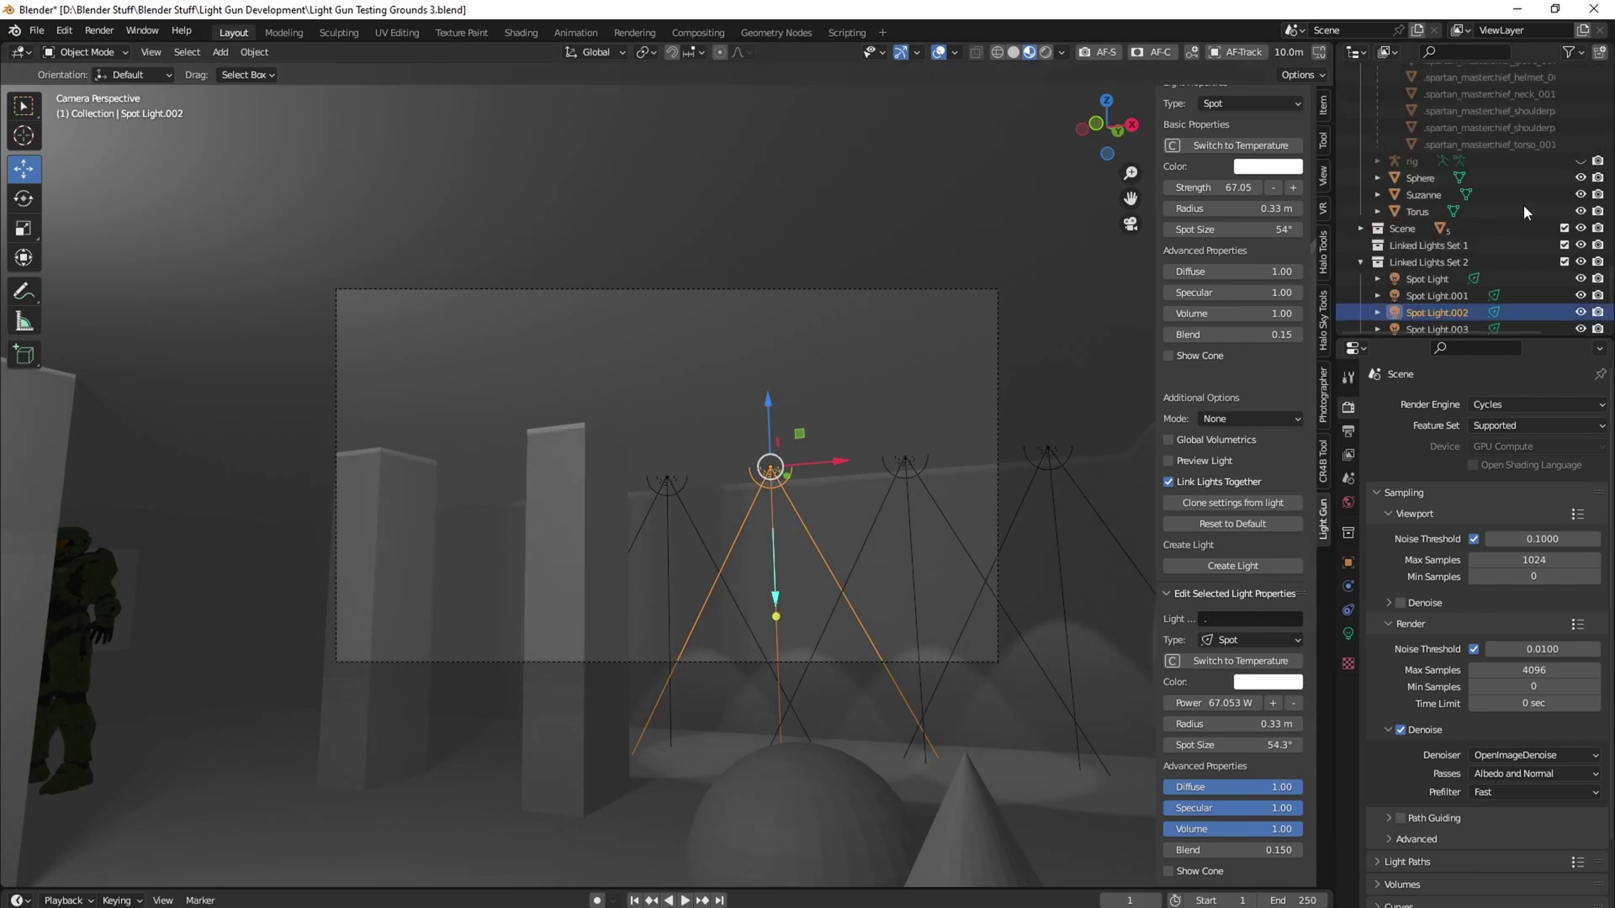
{"action": "scroll", "coordinate": [1529, 234], "scroll_direction": "down", "scroll_amount": 1}
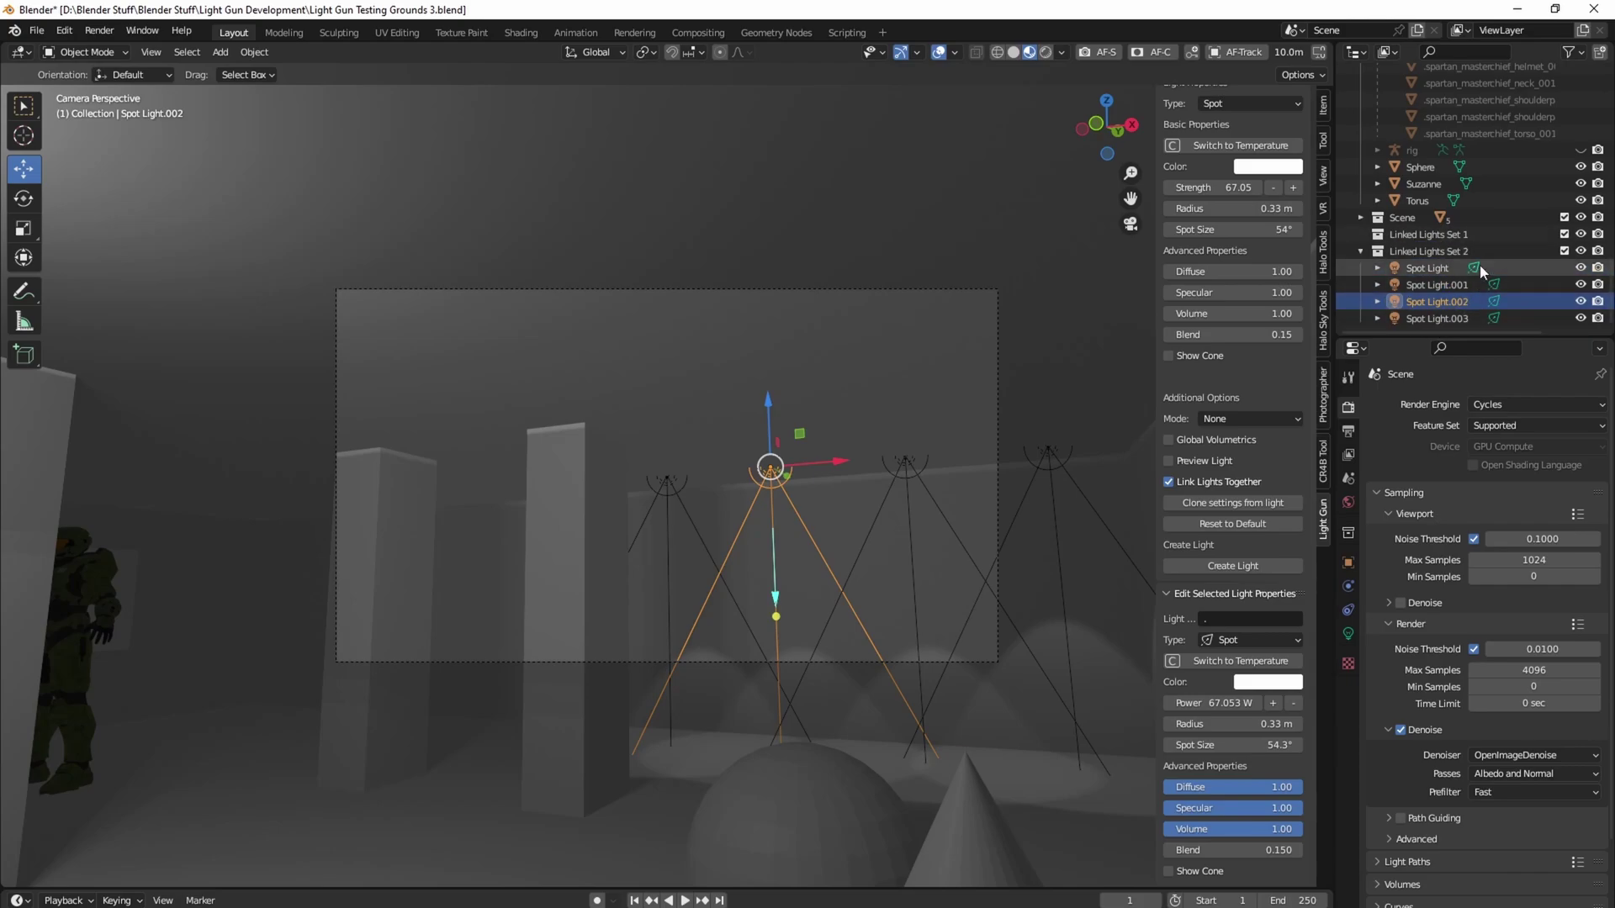
Rename the selected light's data to Test and check the name under the light in the outliner
{"action": "left_click", "coordinate": [1218, 616]}
{"action": "key", "text": "BackSpace"}
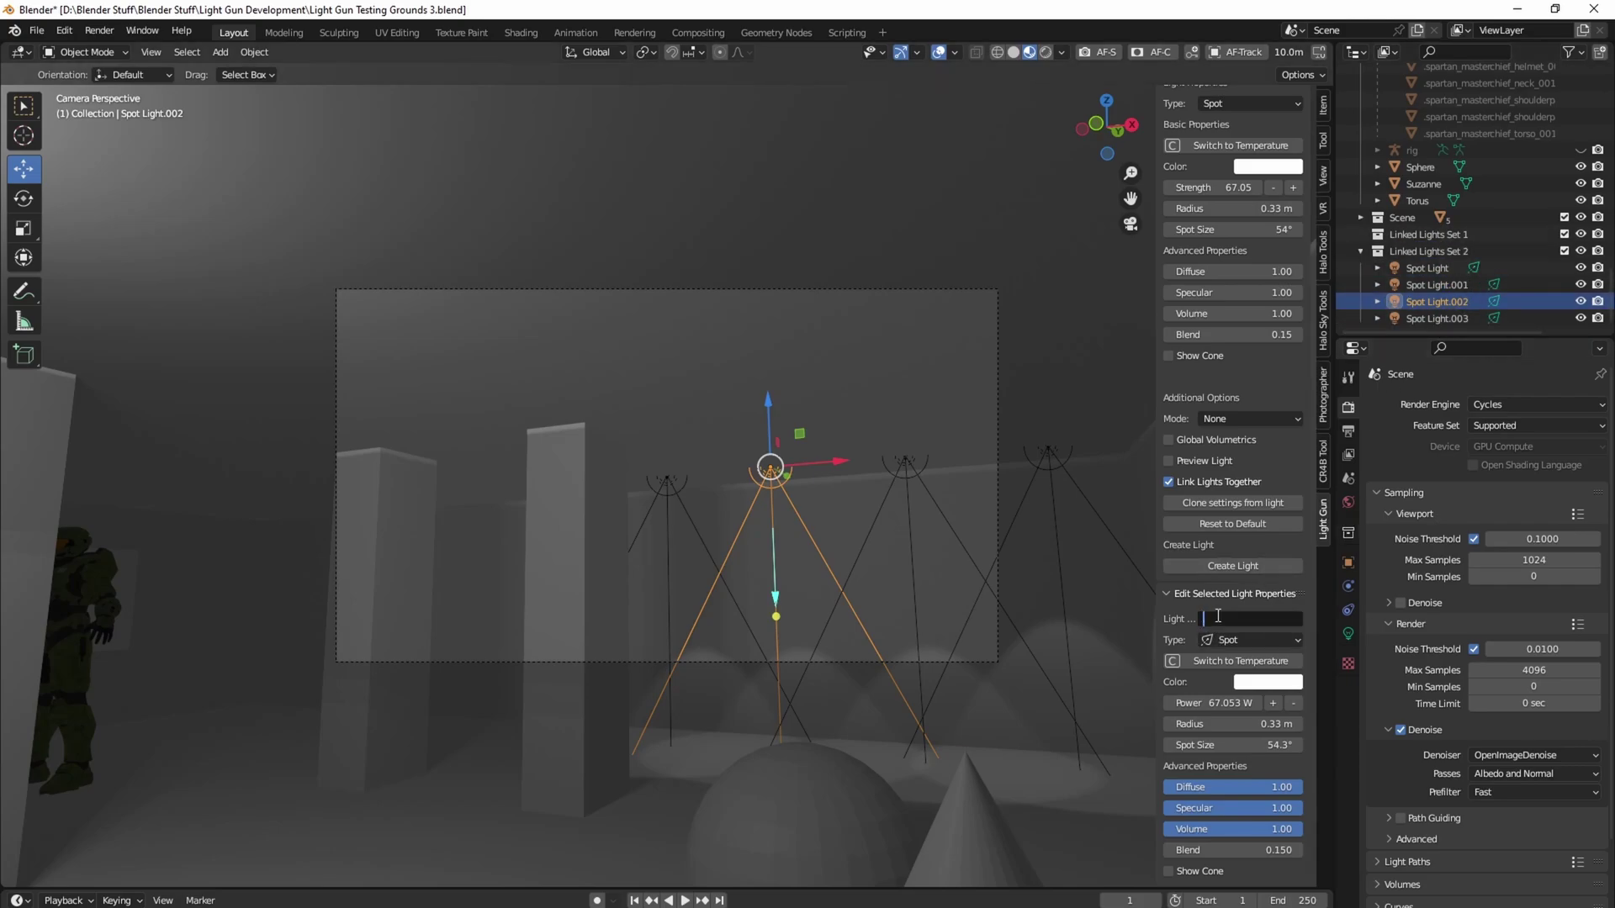
{"action": "type", "text": "Test"}
{"action": "key", "text": "Return"}
{"action": "left_click", "coordinate": [1377, 302]}
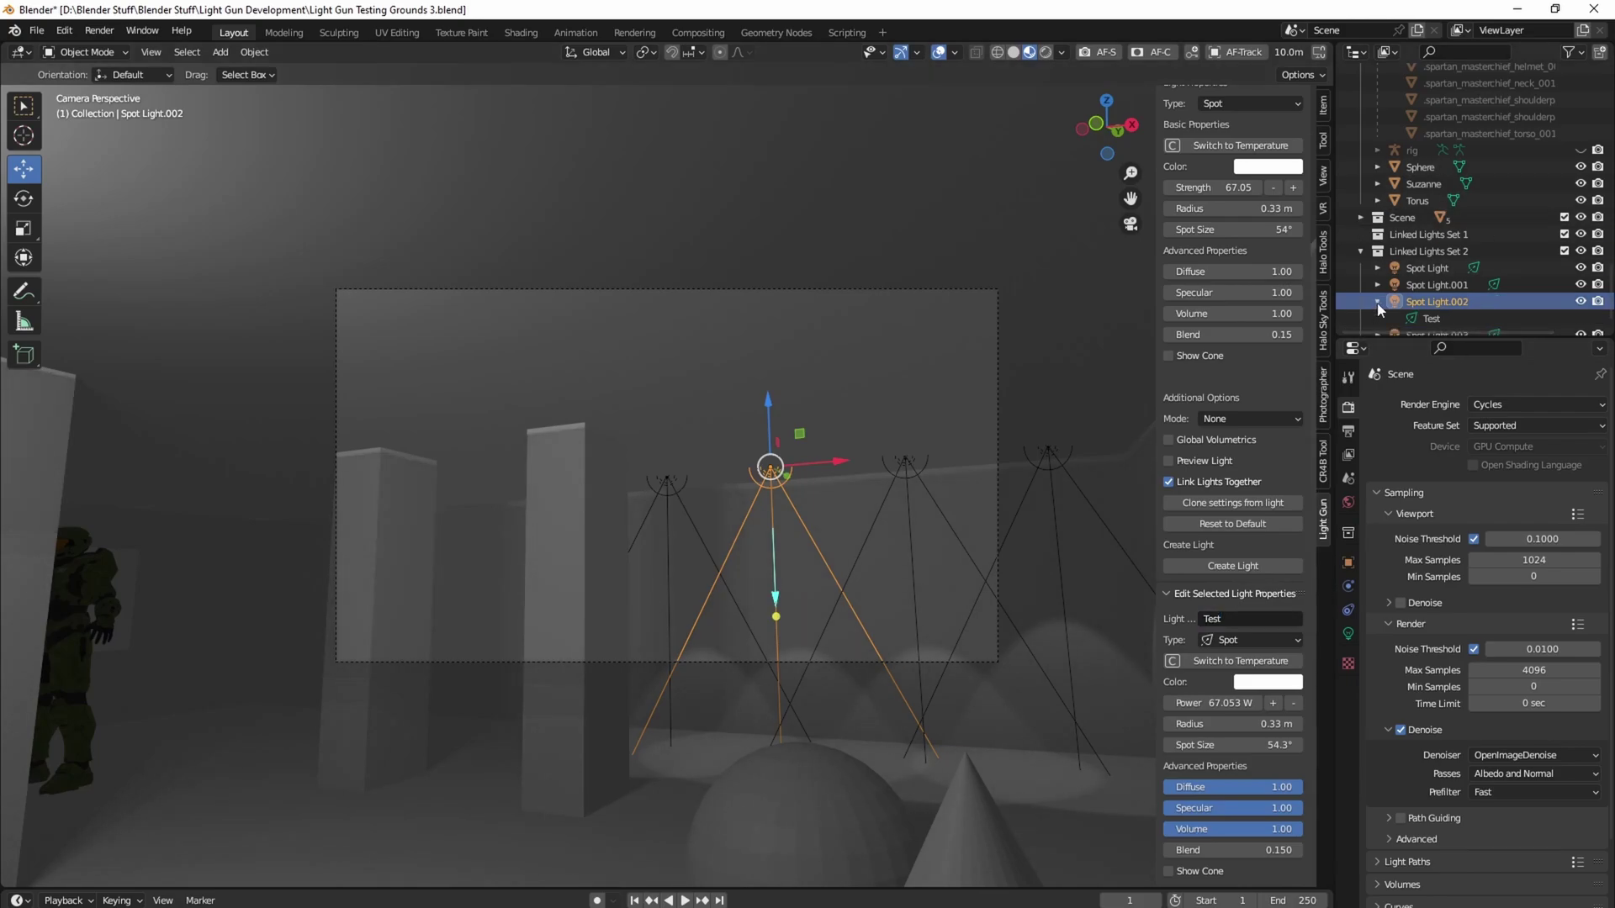
{"action": "left_click", "coordinate": [1377, 301]}
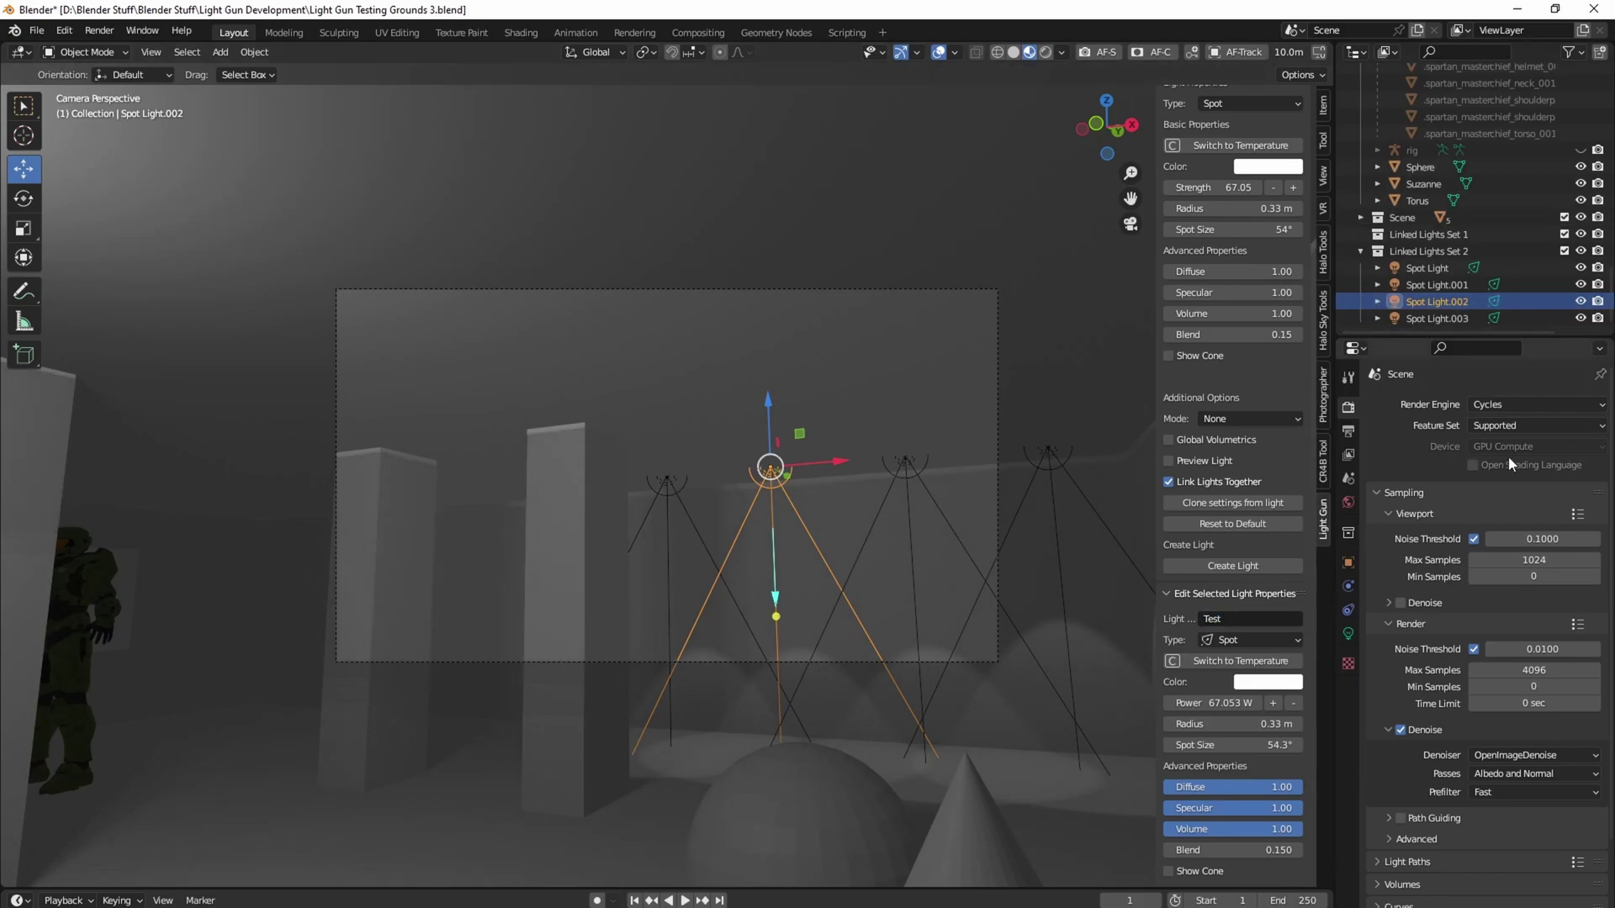
Change the linked lights' type to Point, back to Spot, and to Point again
{"action": "left_click", "coordinate": [1245, 637]}
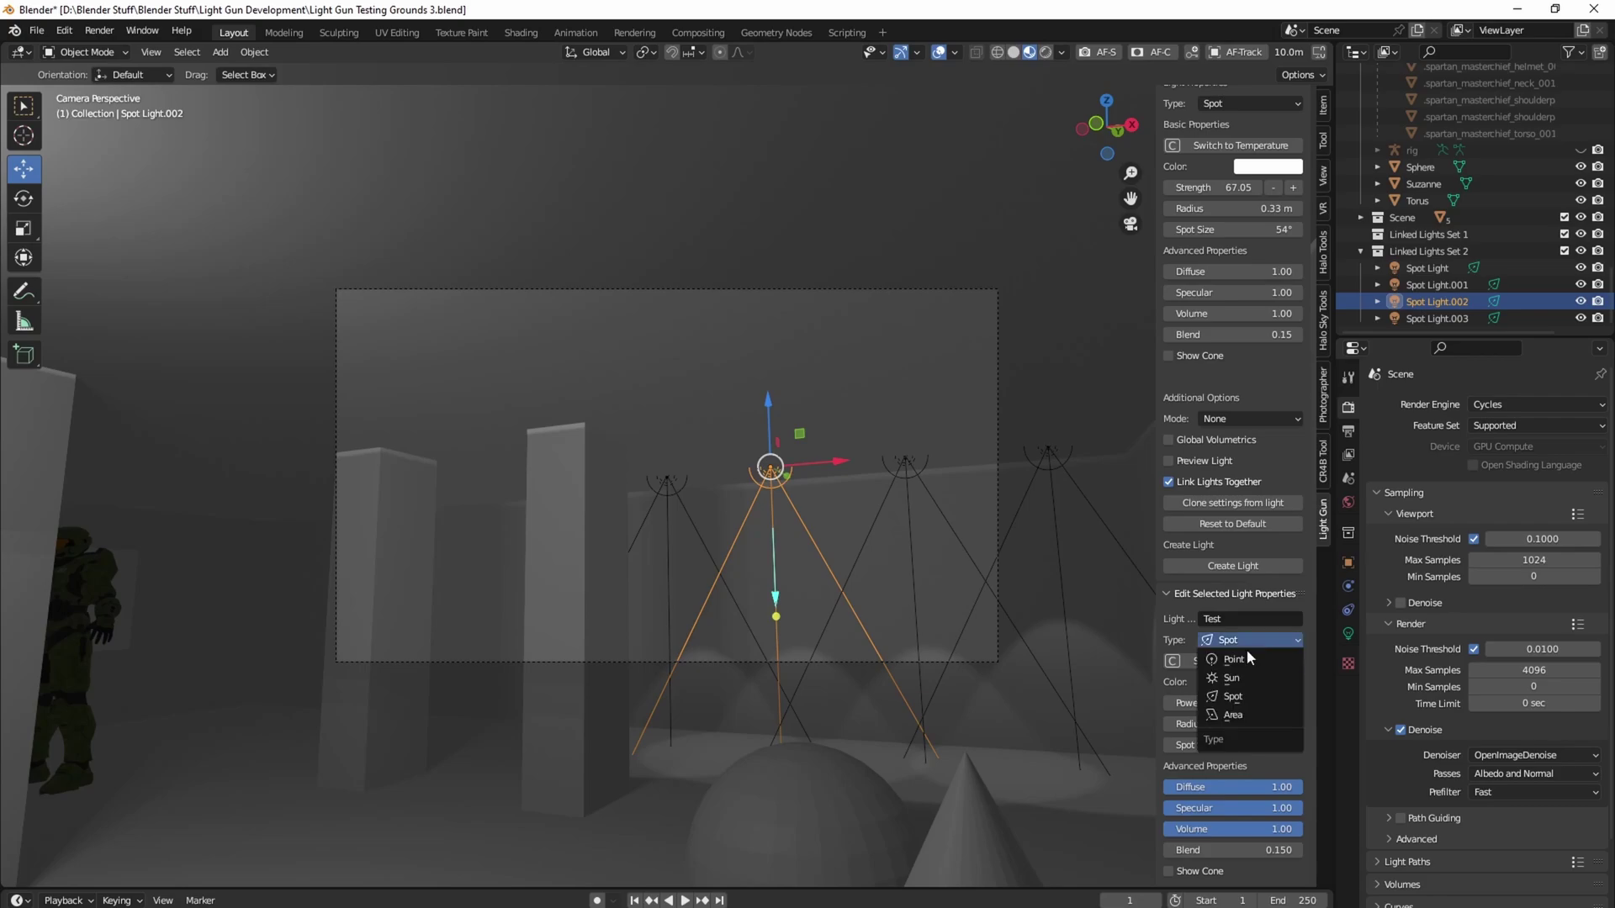
{"action": "left_click", "coordinate": [1246, 649]}
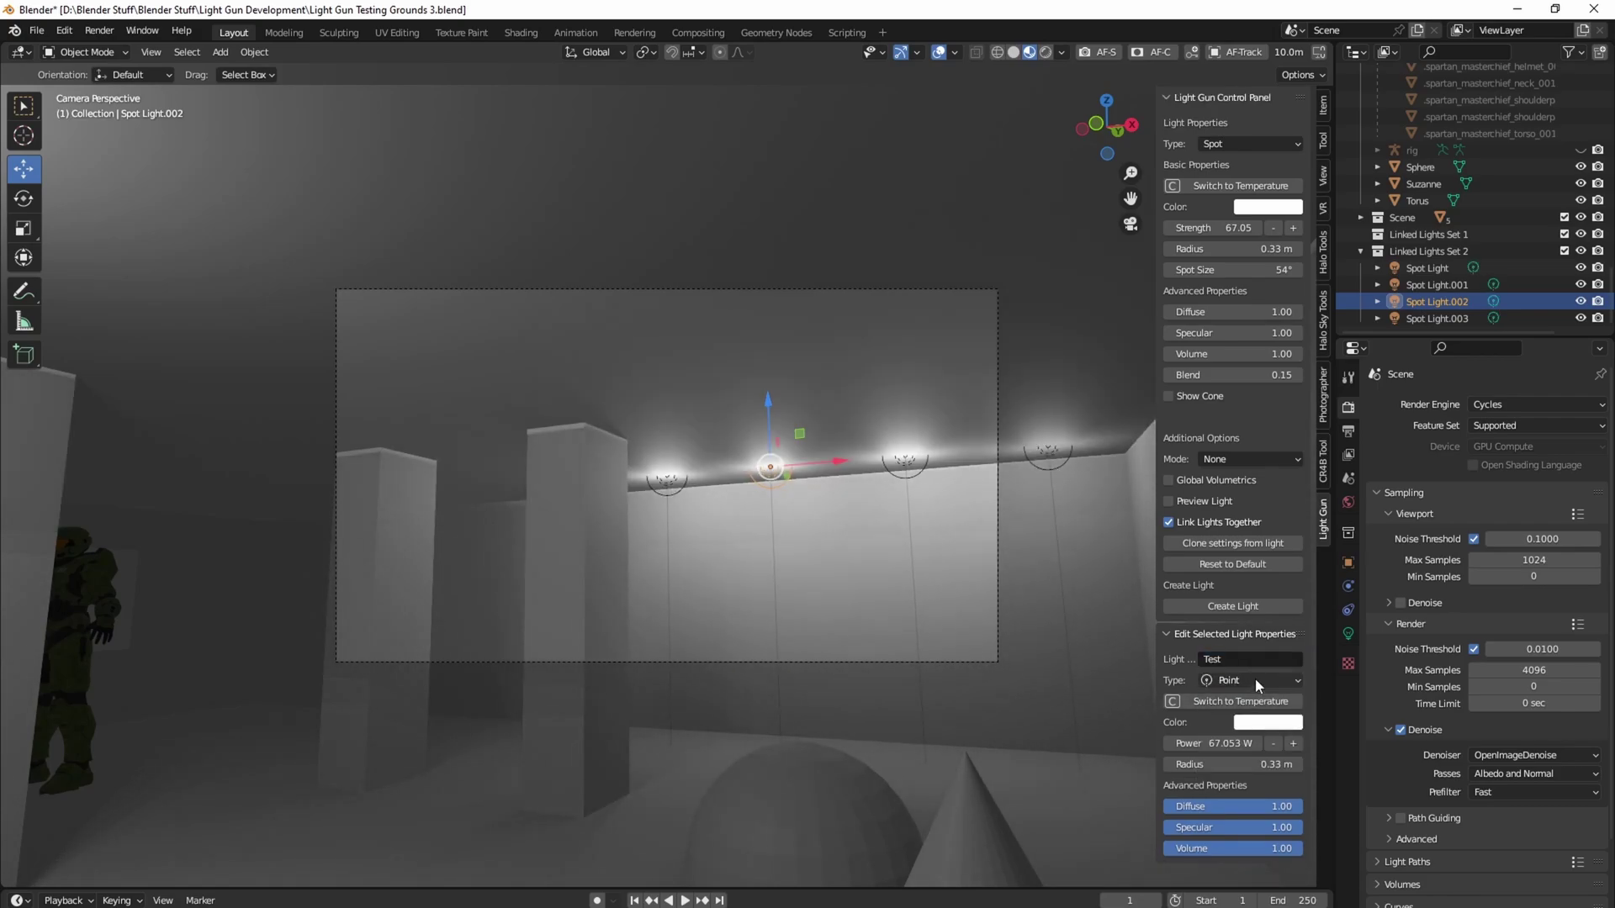
{"action": "left_click", "coordinate": [1255, 678]}
{"action": "left_click", "coordinate": [1246, 737]}
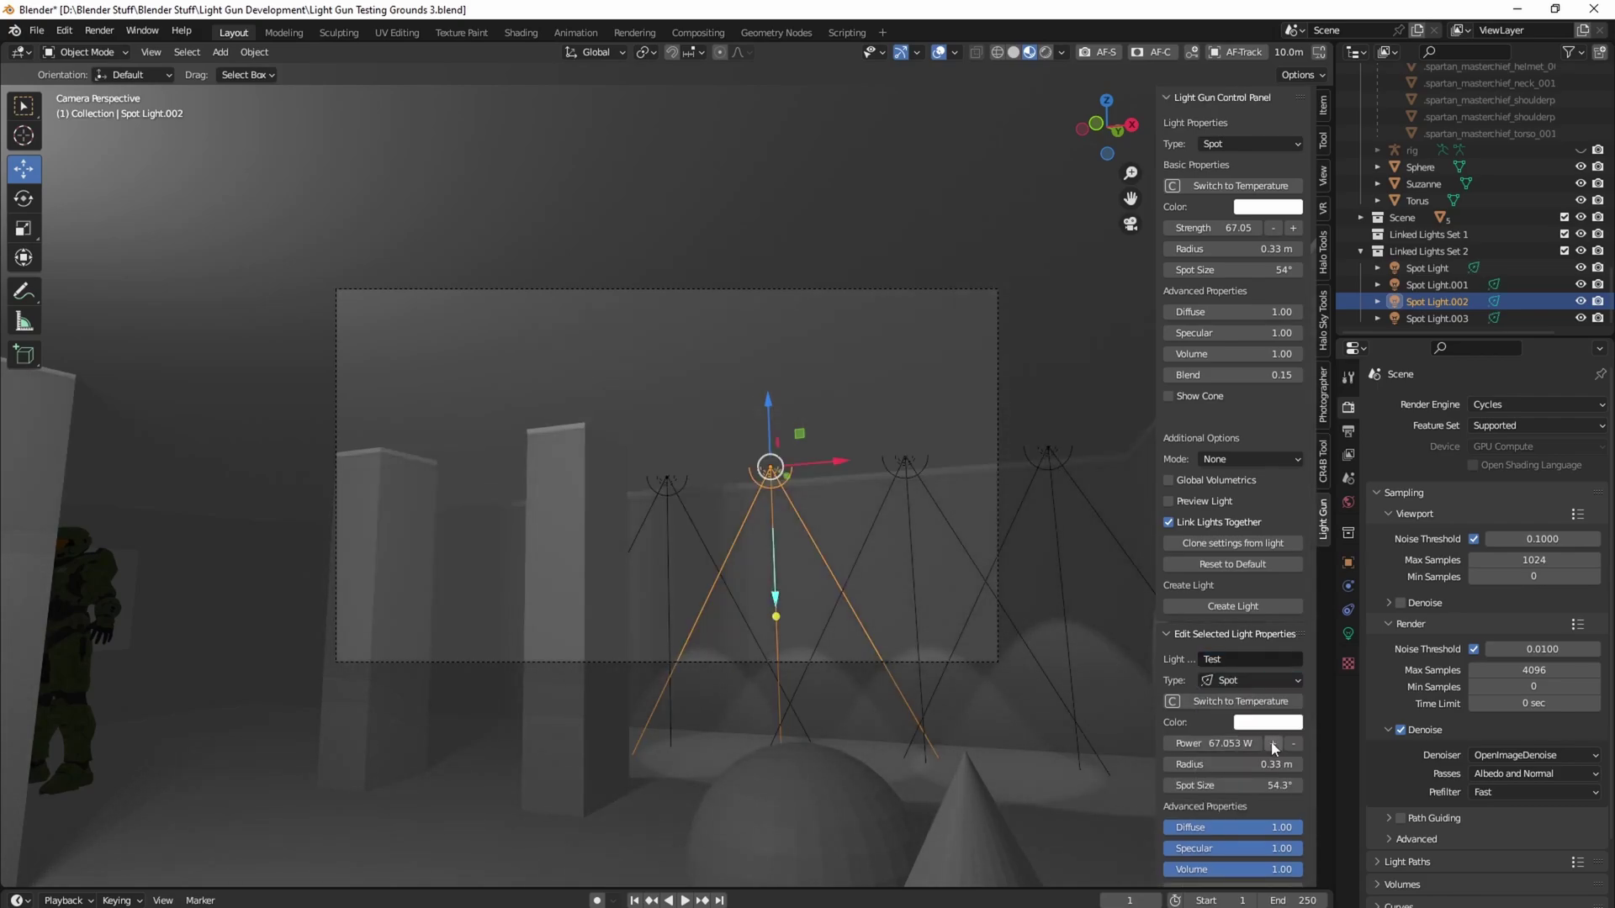
{"action": "left_click", "coordinate": [1255, 682]}
{"action": "left_click", "coordinate": [1251, 702]}
Switch the linked lights' color to temperature mode at 1000 and step their power down and up
{"action": "left_click", "coordinate": [1244, 701]}
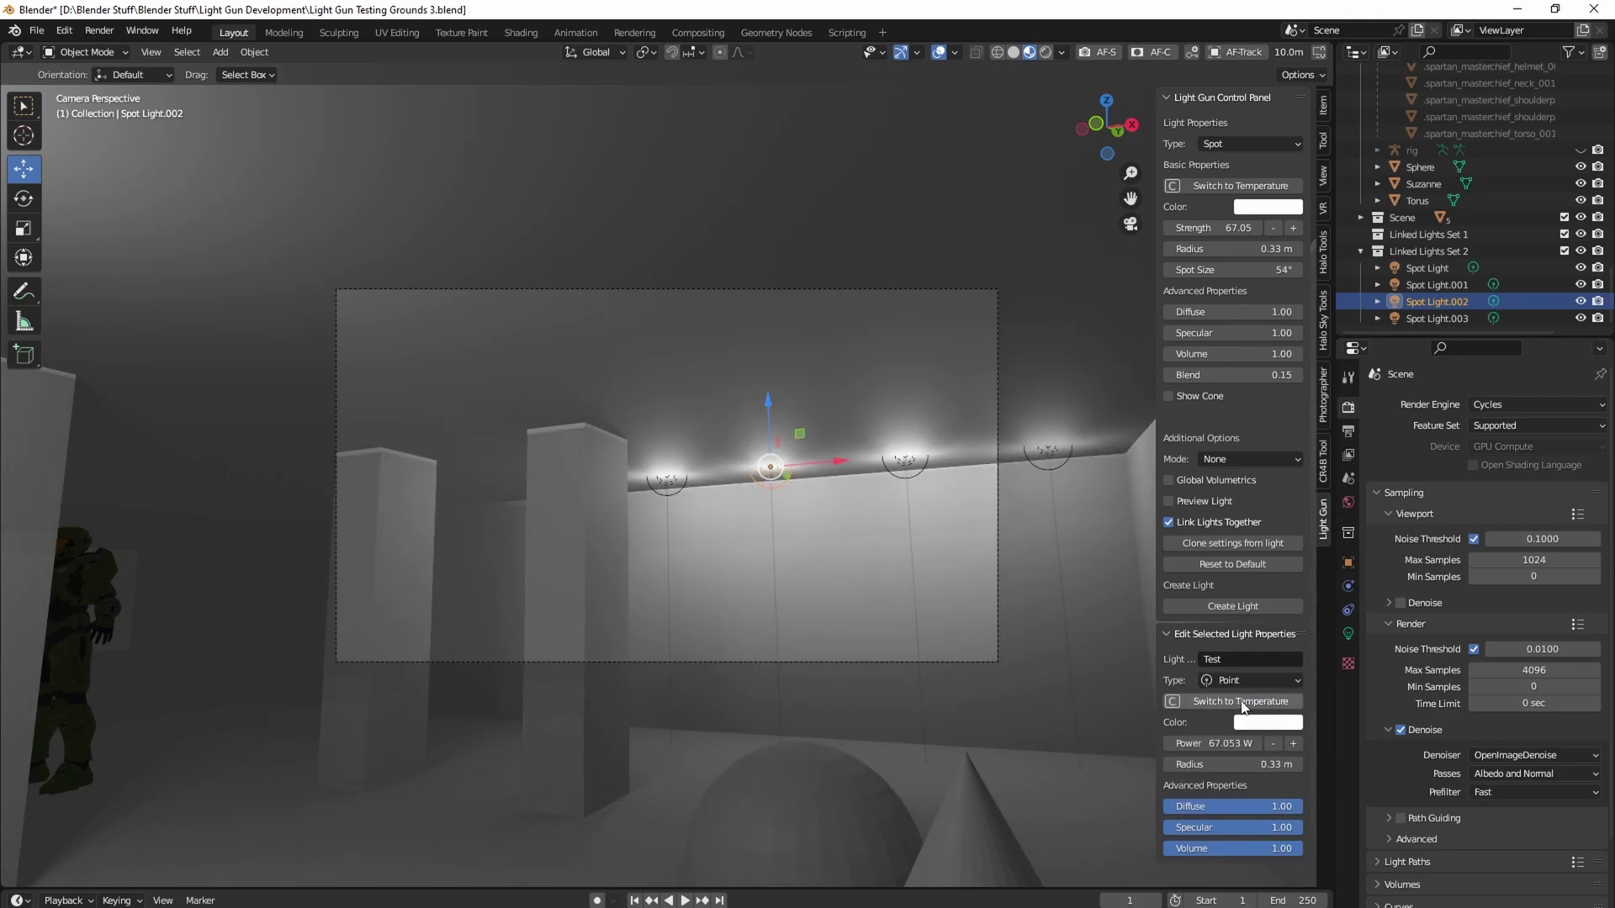
{"action": "mouse_move", "coordinate": [1196, 722]}
{"action": "left_mouse_down"}
{"action": "mouse_move", "coordinate": [1236, 723]}
{"action": "mouse_move", "coordinate": [1164, 721]}
{"action": "left_mouse_up"}
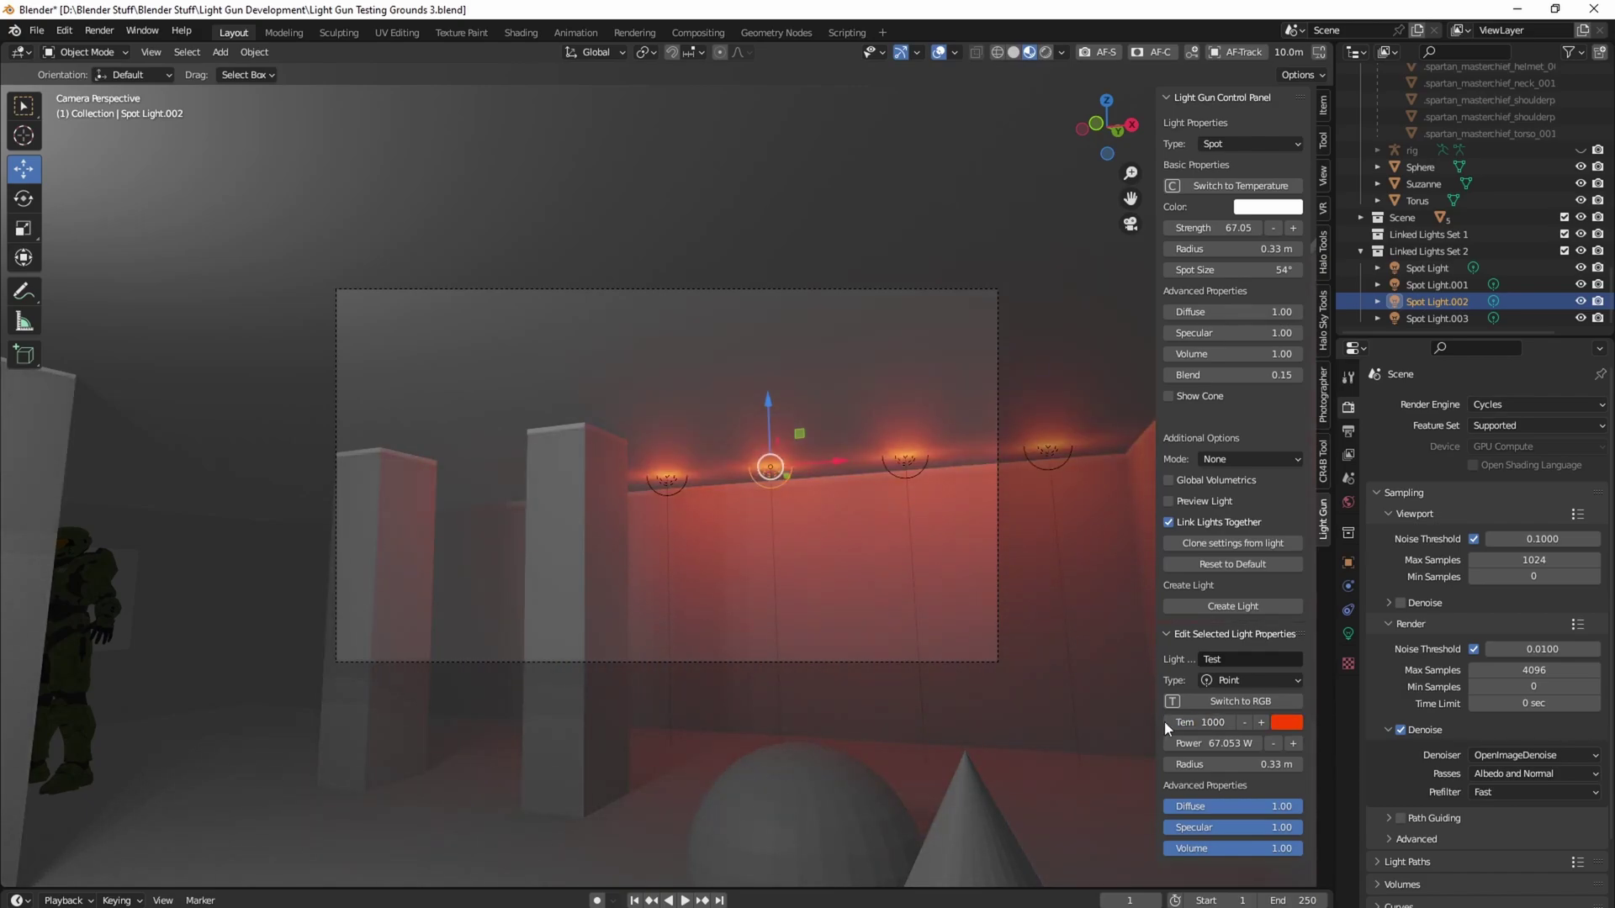
{"action": "left_click", "coordinate": [1277, 744]}
{"action": "left_click", "coordinate": [1275, 744]}
{"action": "left_click", "coordinate": [1292, 743]}
Undo the edits to the linked lights and the creation of all four spot lights along the ceiling edge
{"action": "key", "text": "ctrl+z"}
{"action": "key", "text": "ctrl+z"}
{"action": "key", "text": "ctrl+z"}
{"action": "key", "text": "ctrl+z"}
{"action": "key", "text": "ctrl+z"}
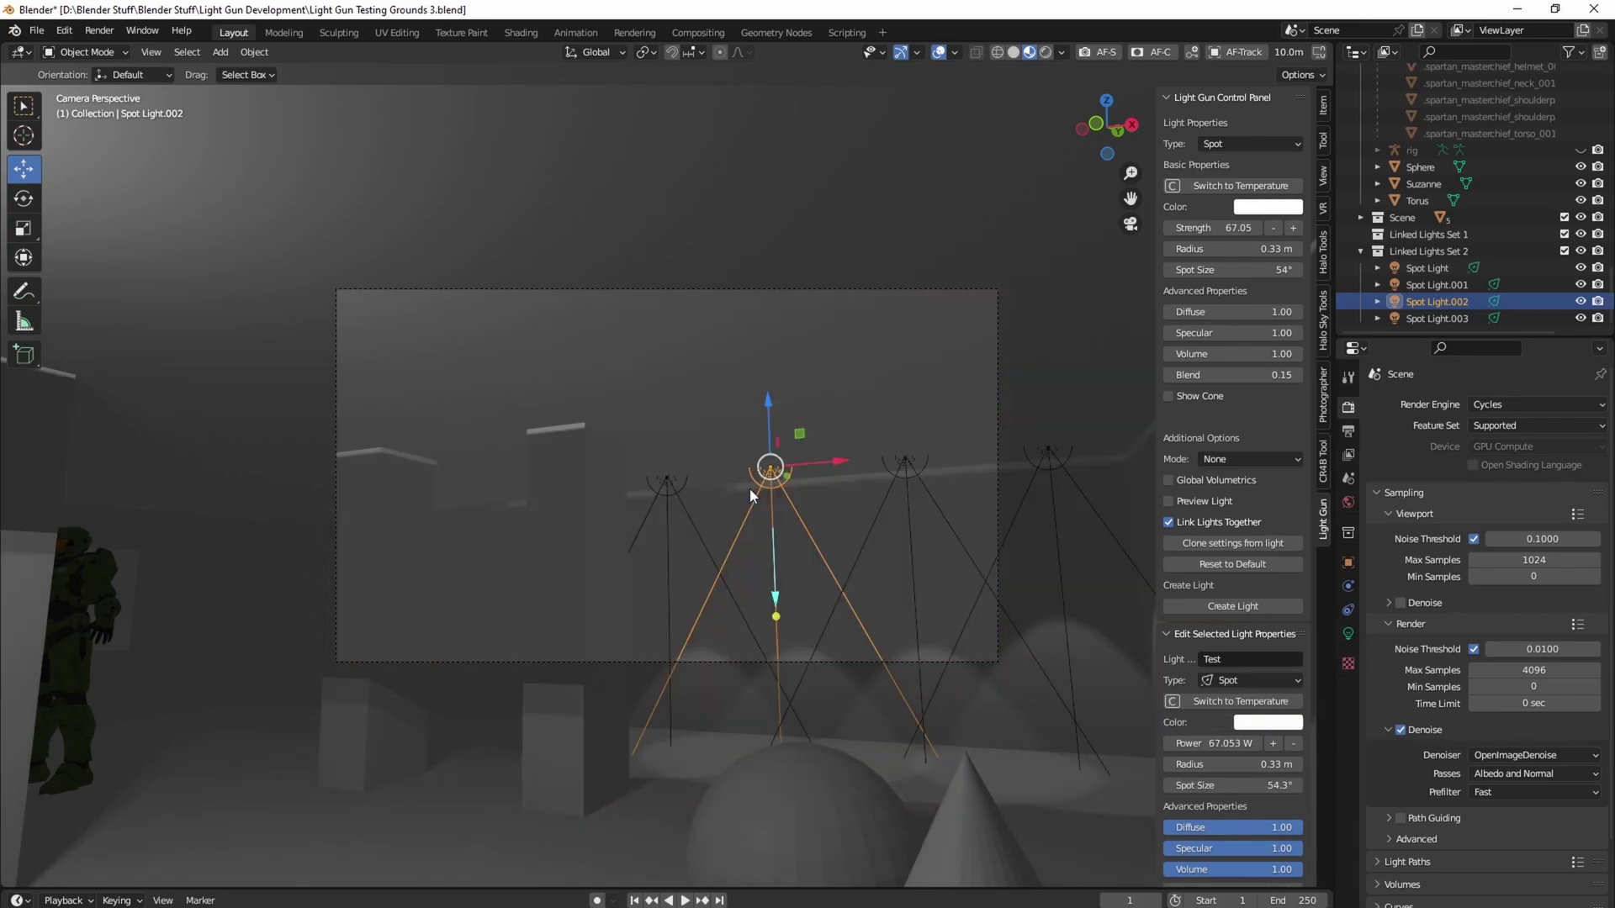
{"action": "key", "text": "ctrl+z"}
{"action": "key", "text": "ctrl+z"}
{"action": "key", "text": "ctrl+z"}
{"action": "key", "text": "ctrl+z"}
{"action": "key", "text": "ctrl+z"}
{"action": "key", "text": "ctrl+z"}
{"action": "key", "text": "ctrl+z"}
{"action": "key", "text": "ctrl+z"}
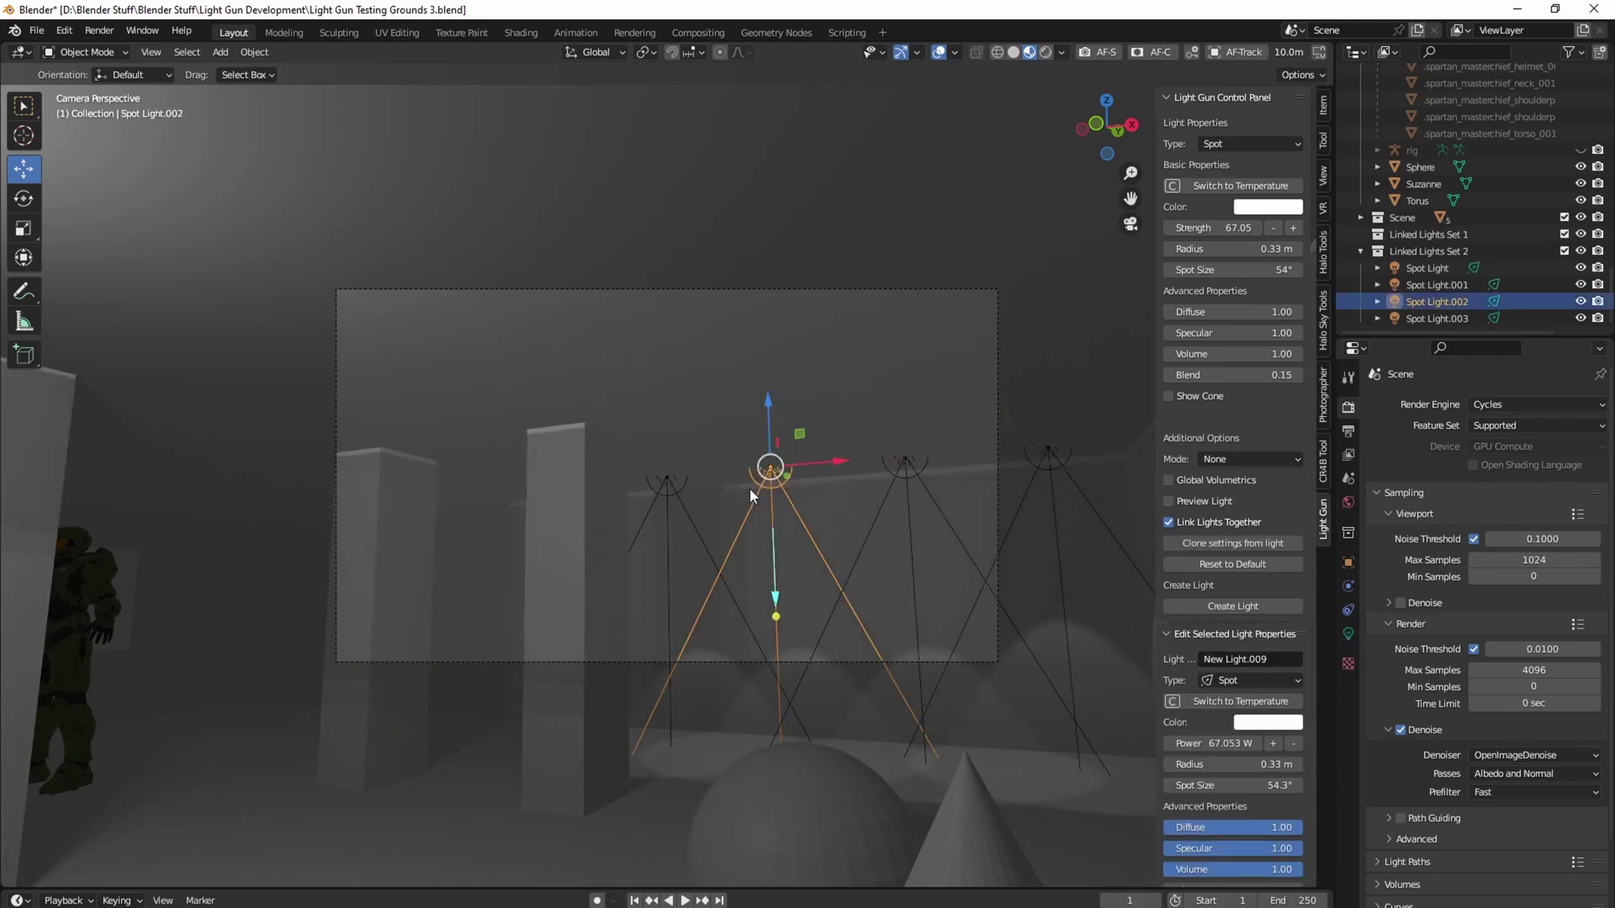
{"action": "key", "text": "ctrl+z"}
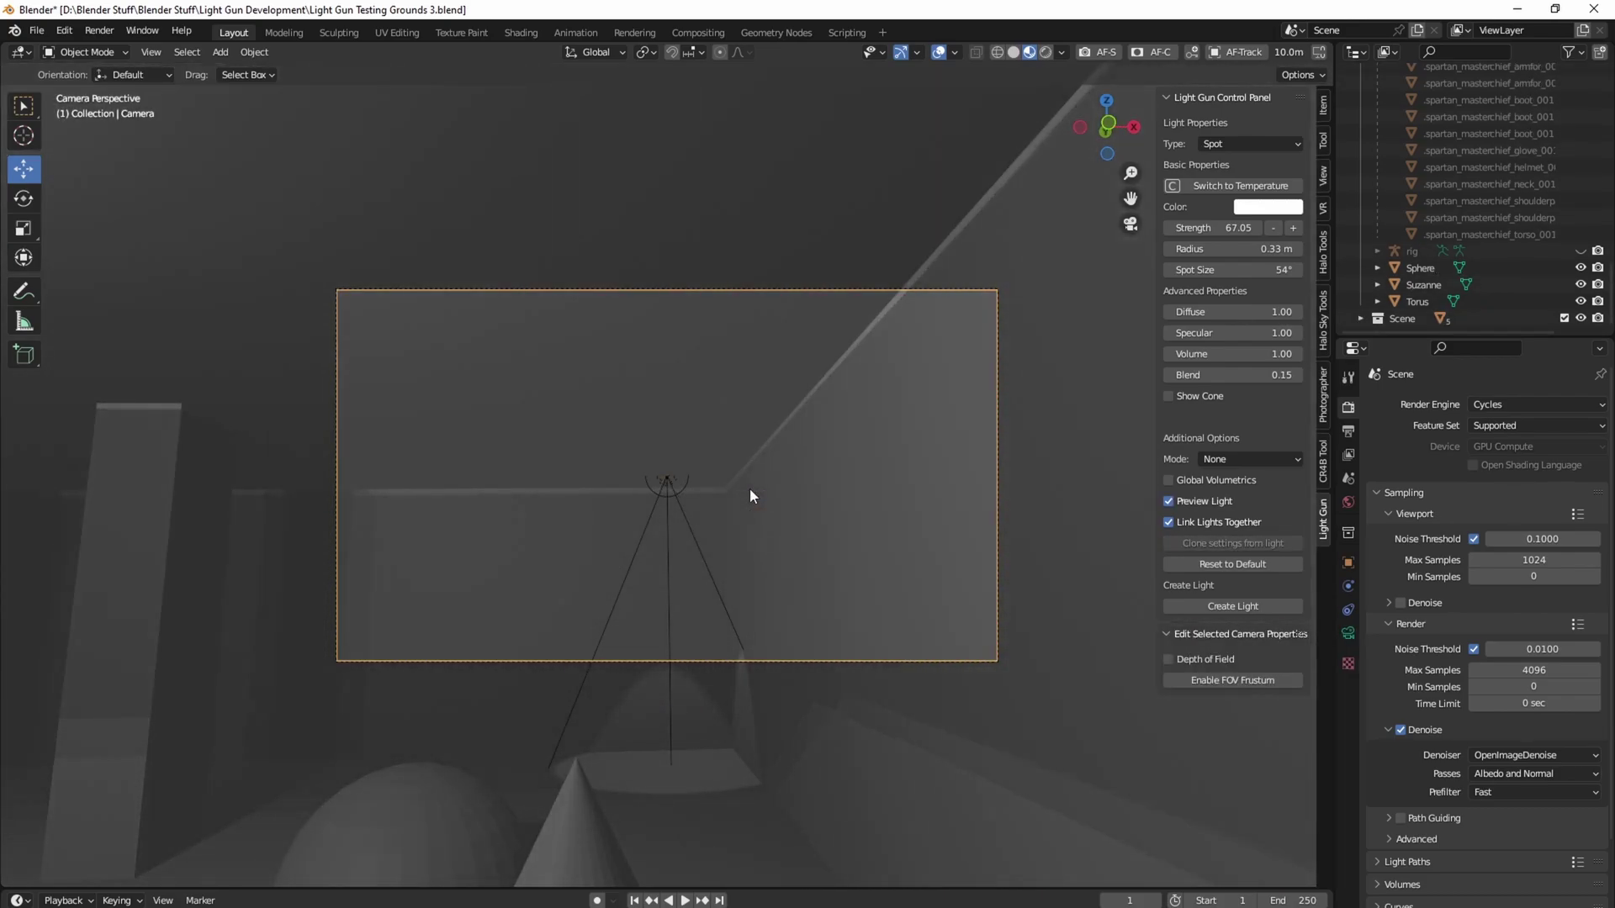
Turn off the light preview, fly the camera to aim at the dome, and turn the preview on again
{"action": "left_click", "coordinate": [1168, 501]}
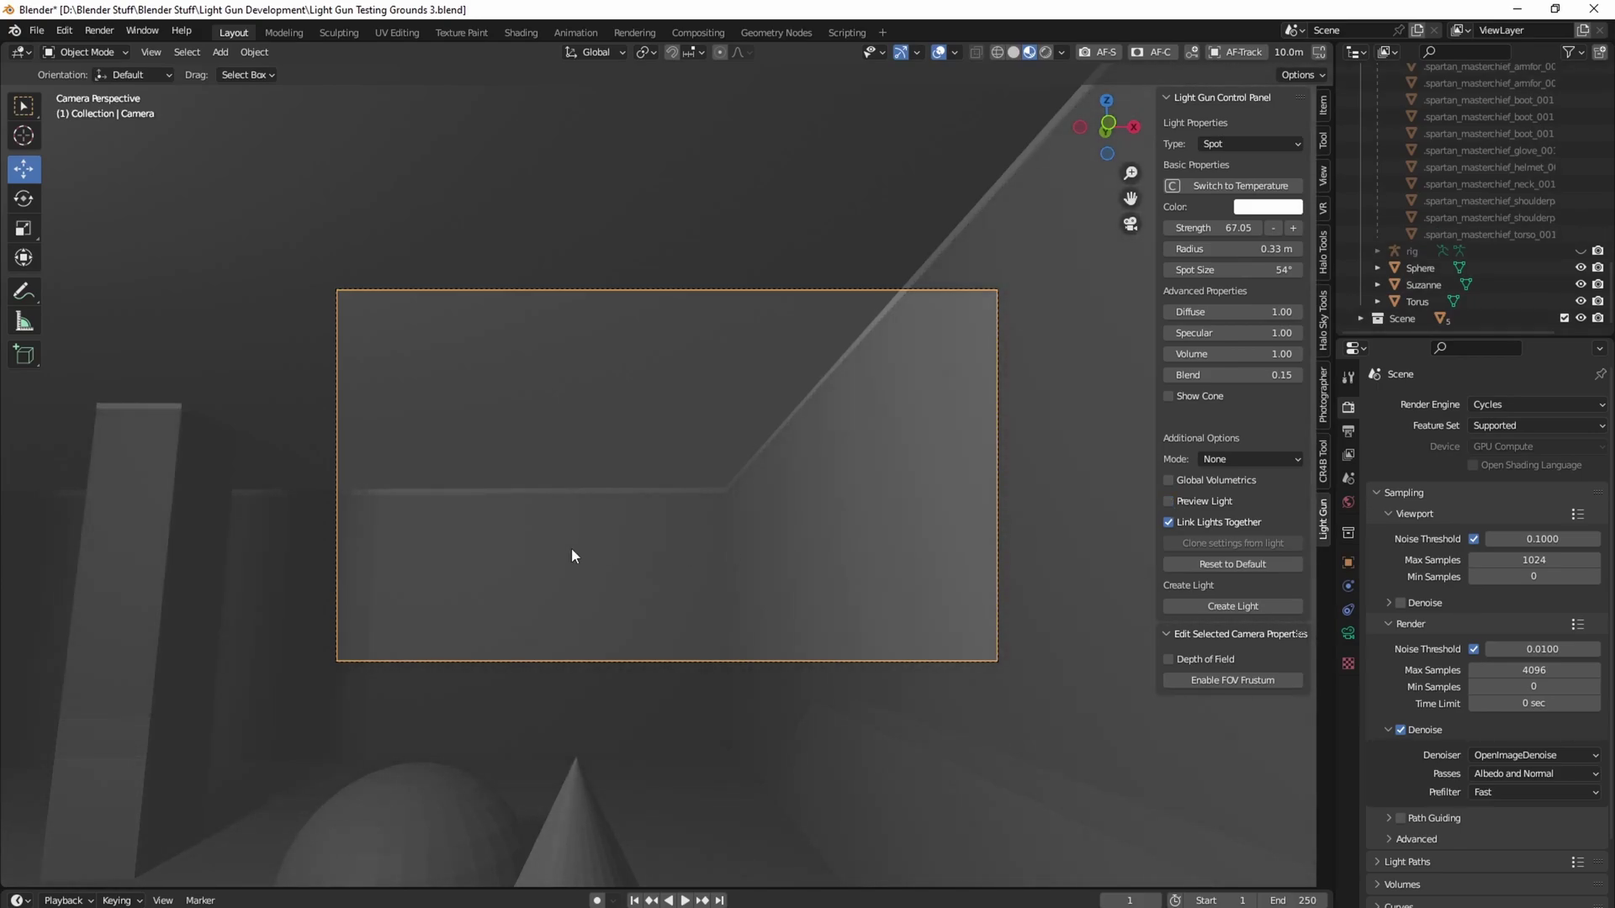
{"action": "key", "text": "w"}
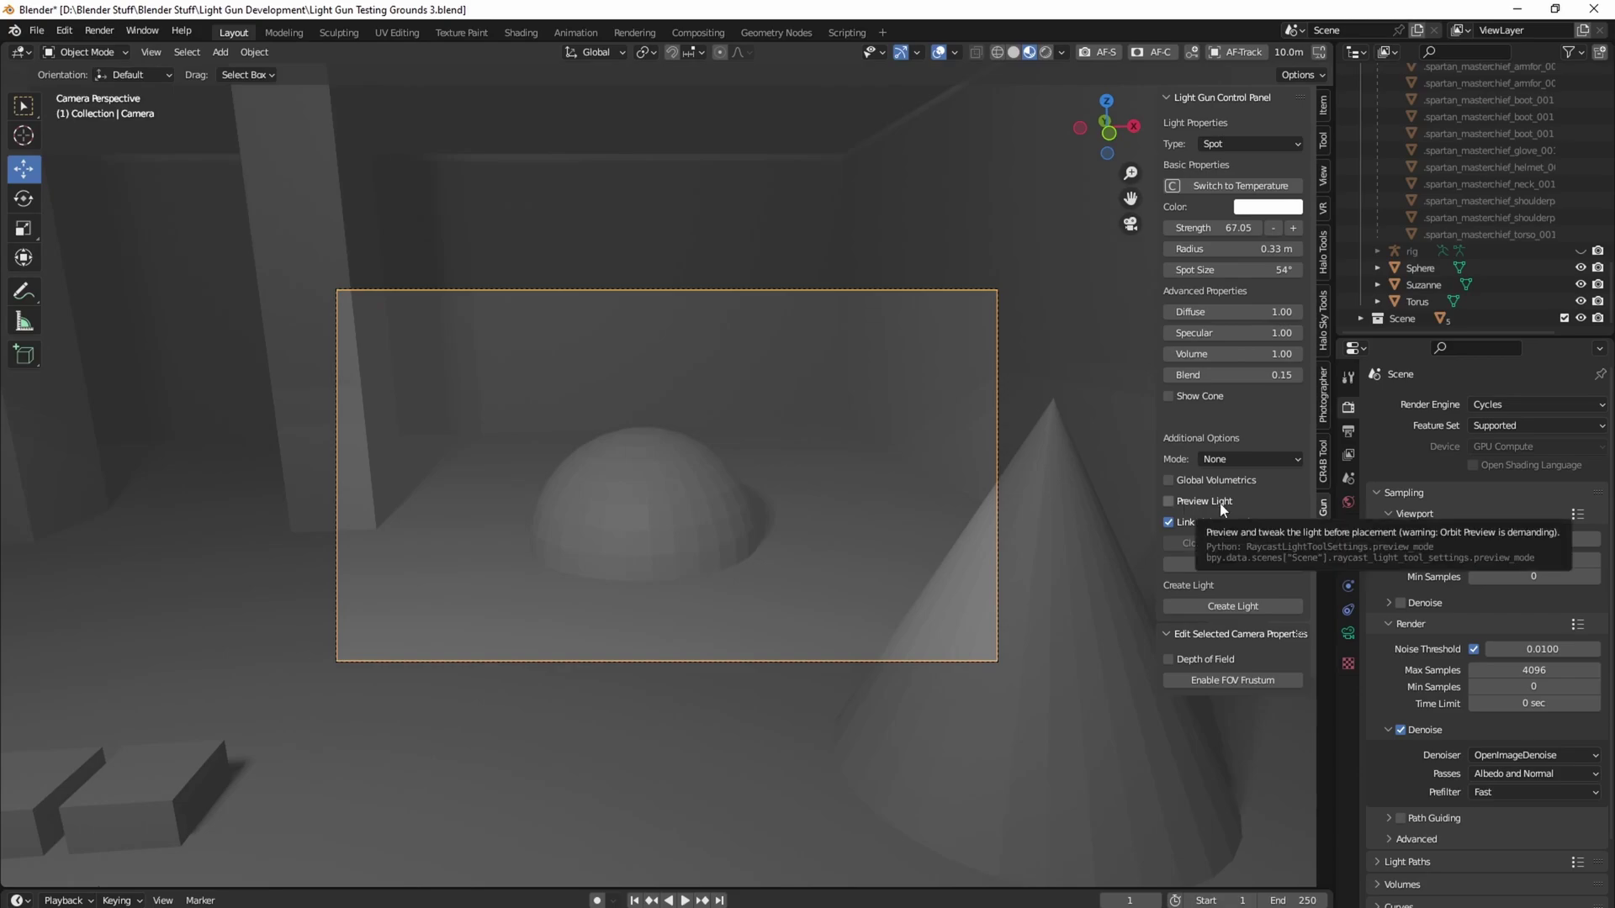
{"action": "left_click", "coordinate": [1222, 508]}
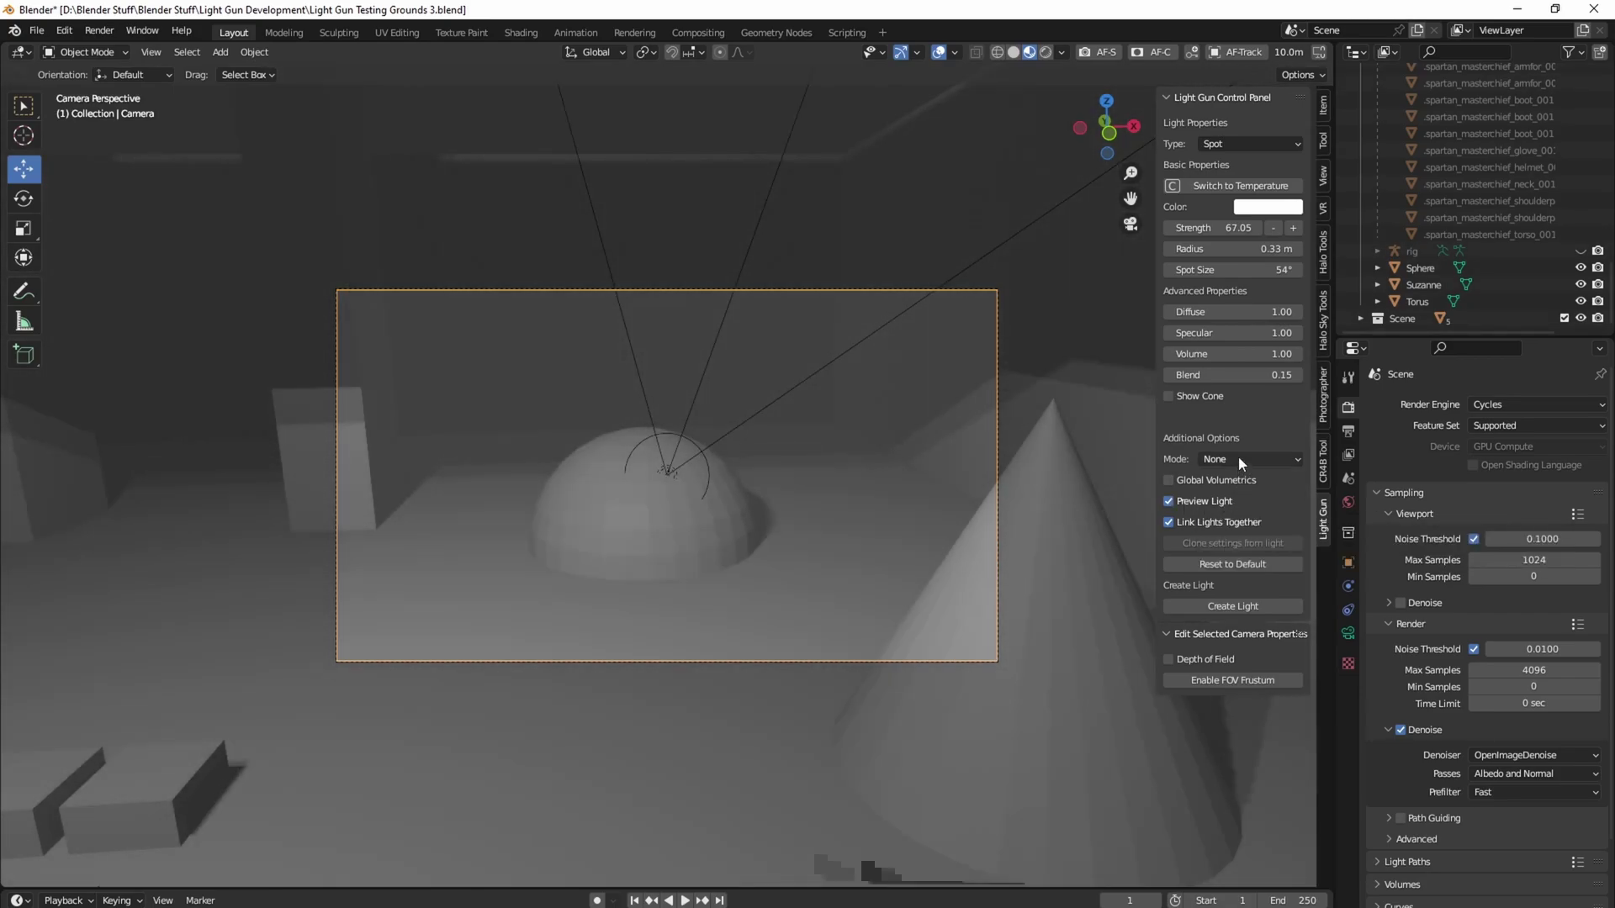
Set the light mode to Orbit and try orbit distances of 2.5 m and 1.3 m around the dome
{"action": "left_click", "coordinate": [1237, 459]}
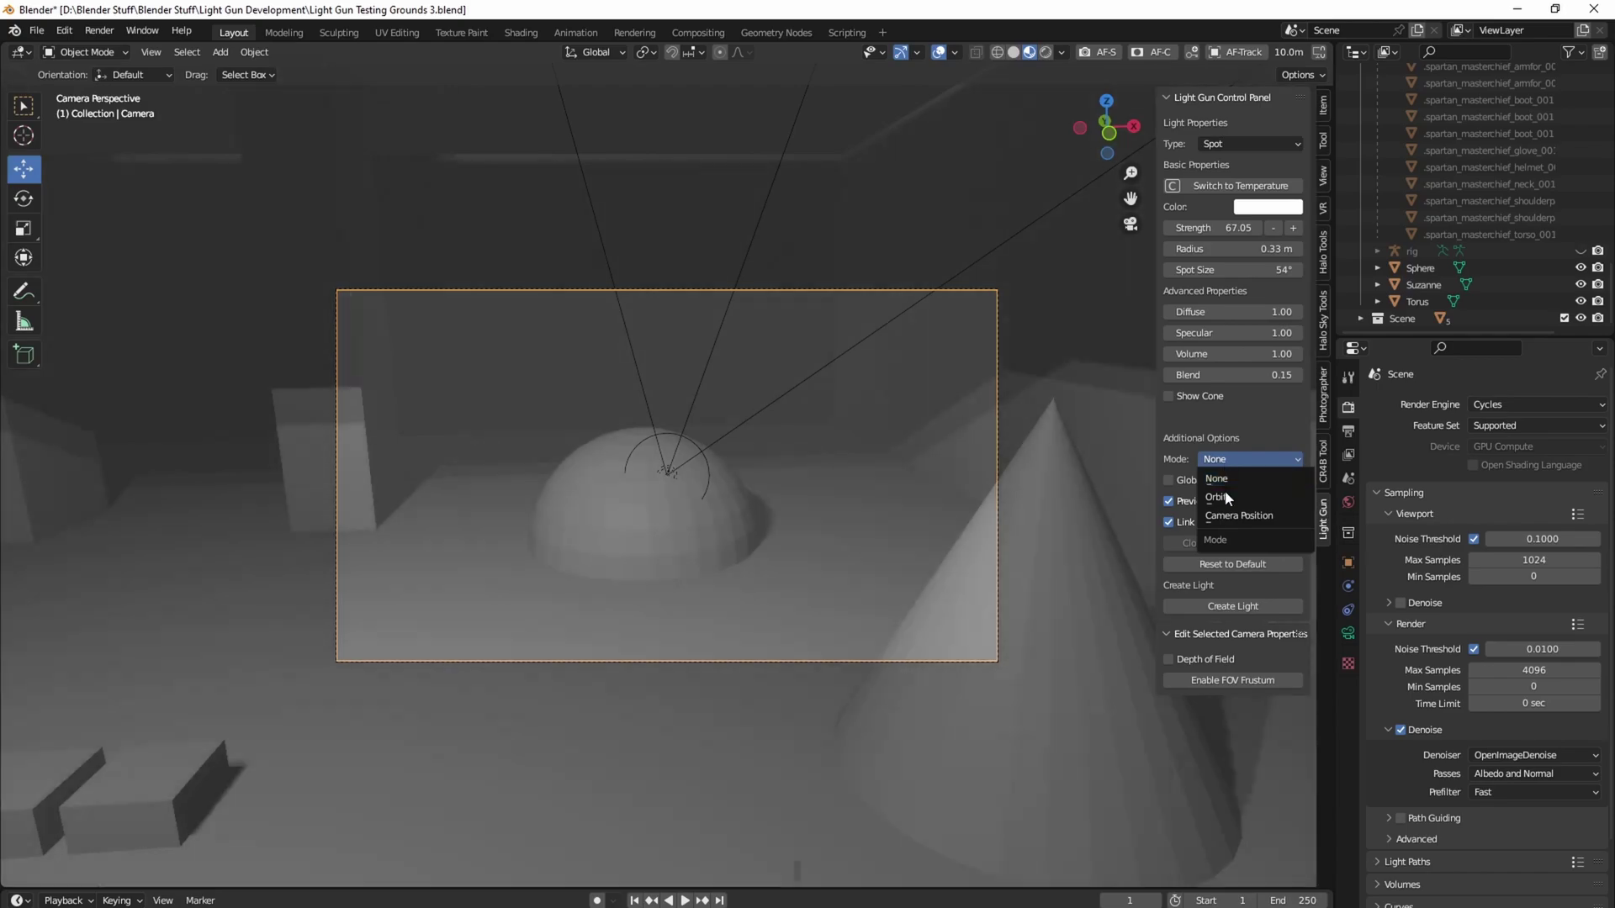
{"action": "left_click", "coordinate": [1226, 497]}
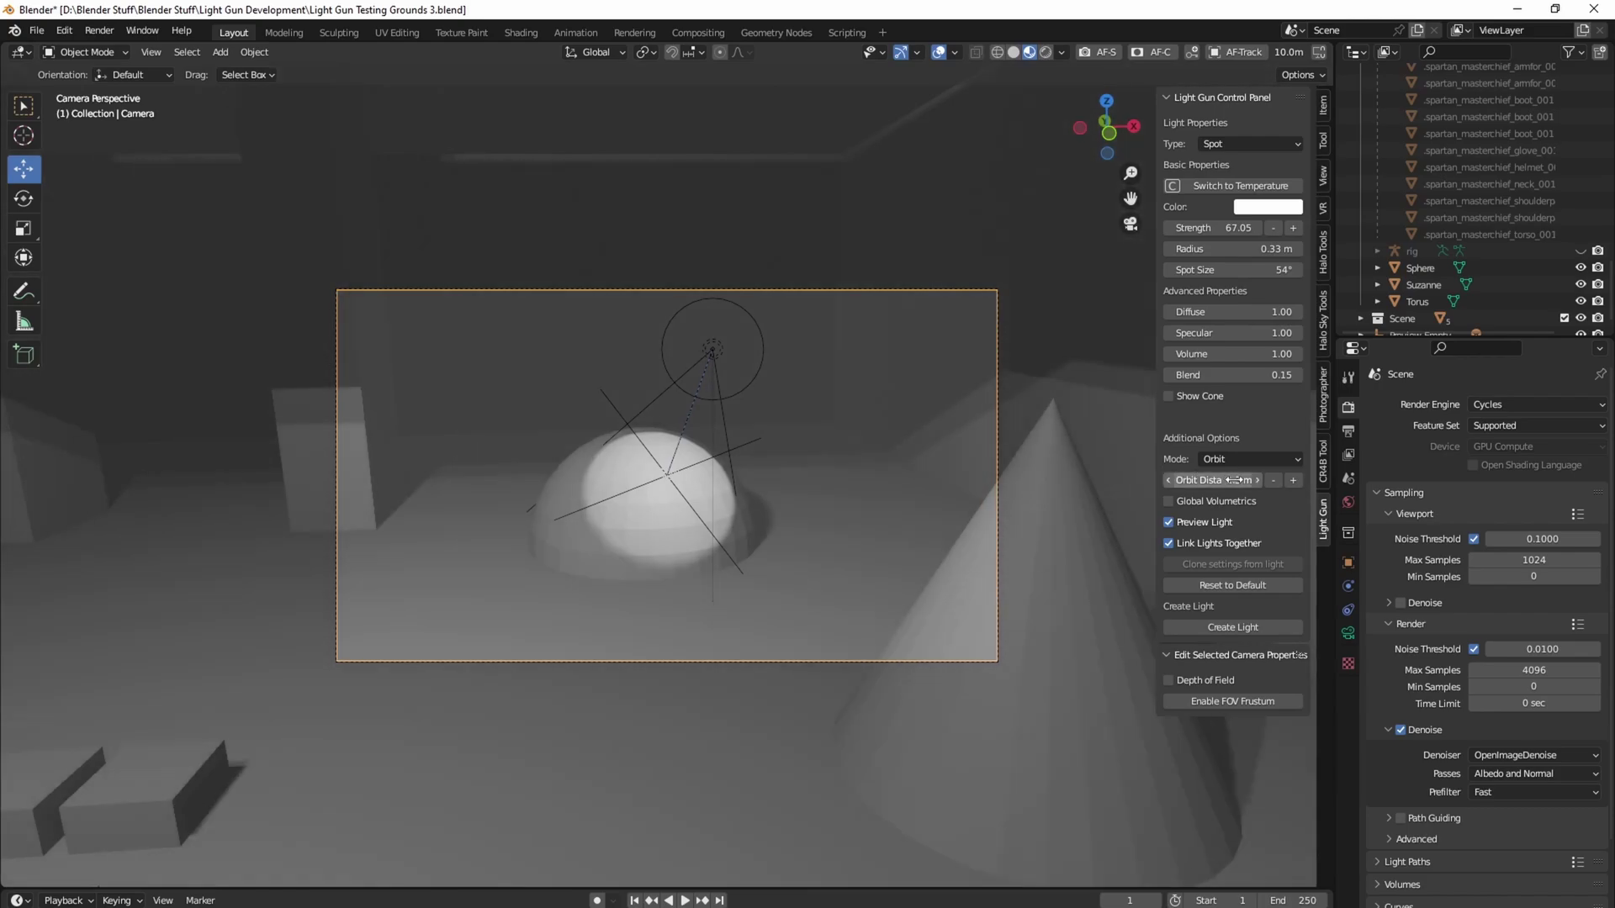
{"action": "left_click_drag", "start_coordinate": [1236, 481], "coordinate": [1277, 480]}
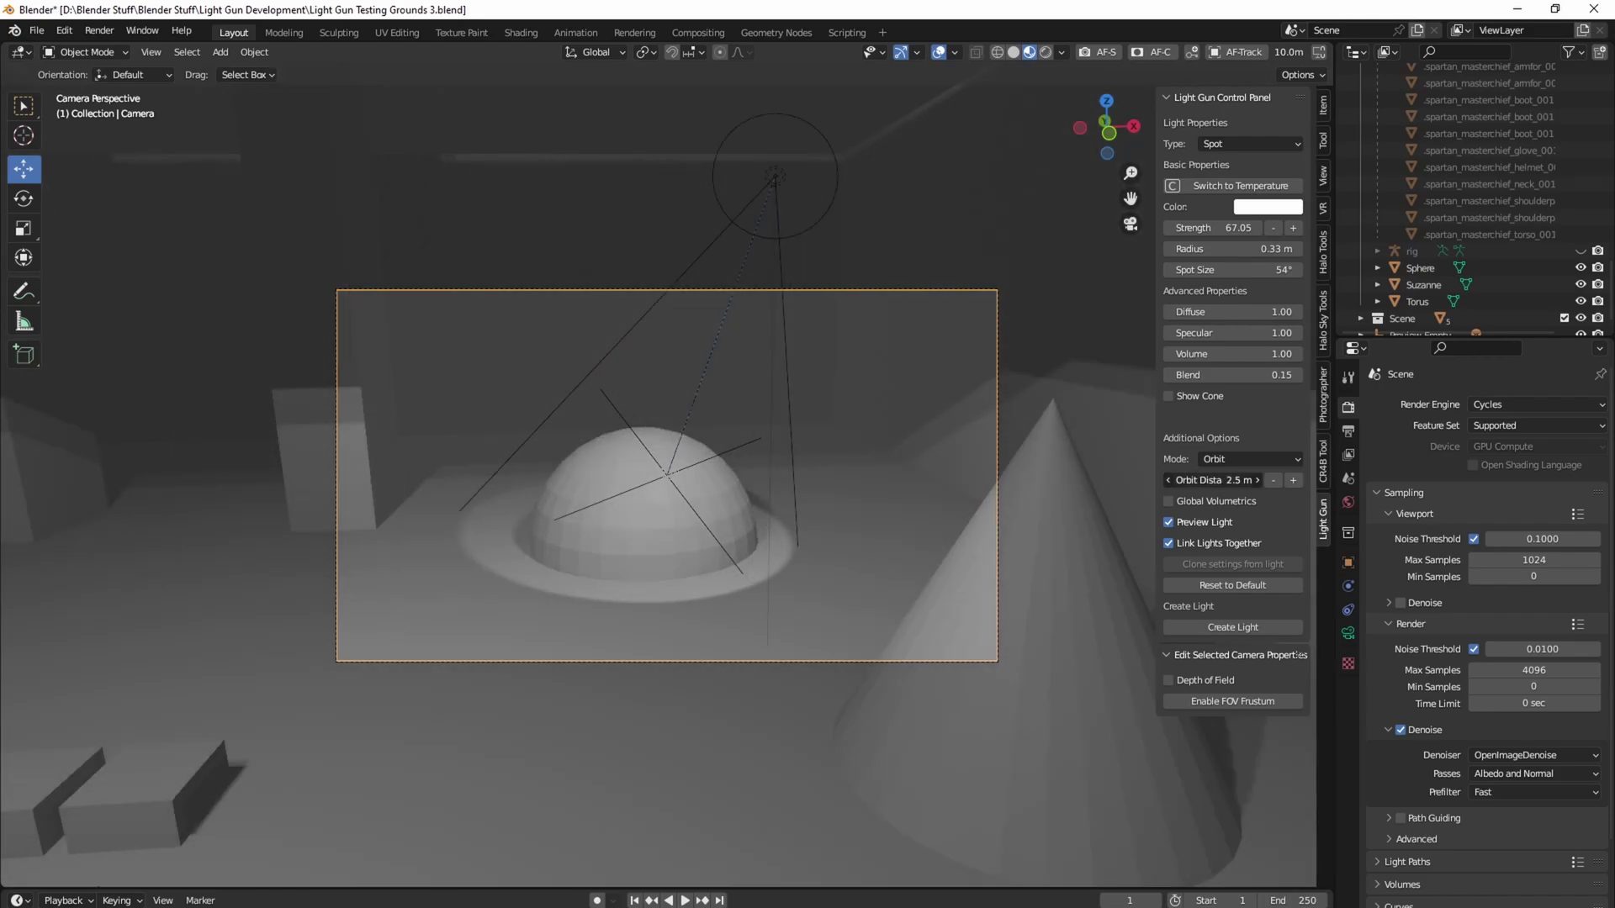
{"action": "mouse_move", "coordinate": [1212, 480]}
{"action": "left_mouse_down"}
{"action": "mouse_move", "coordinate": [1261, 480]}
{"action": "mouse_move", "coordinate": [1215, 480]}
{"action": "left_mouse_up"}
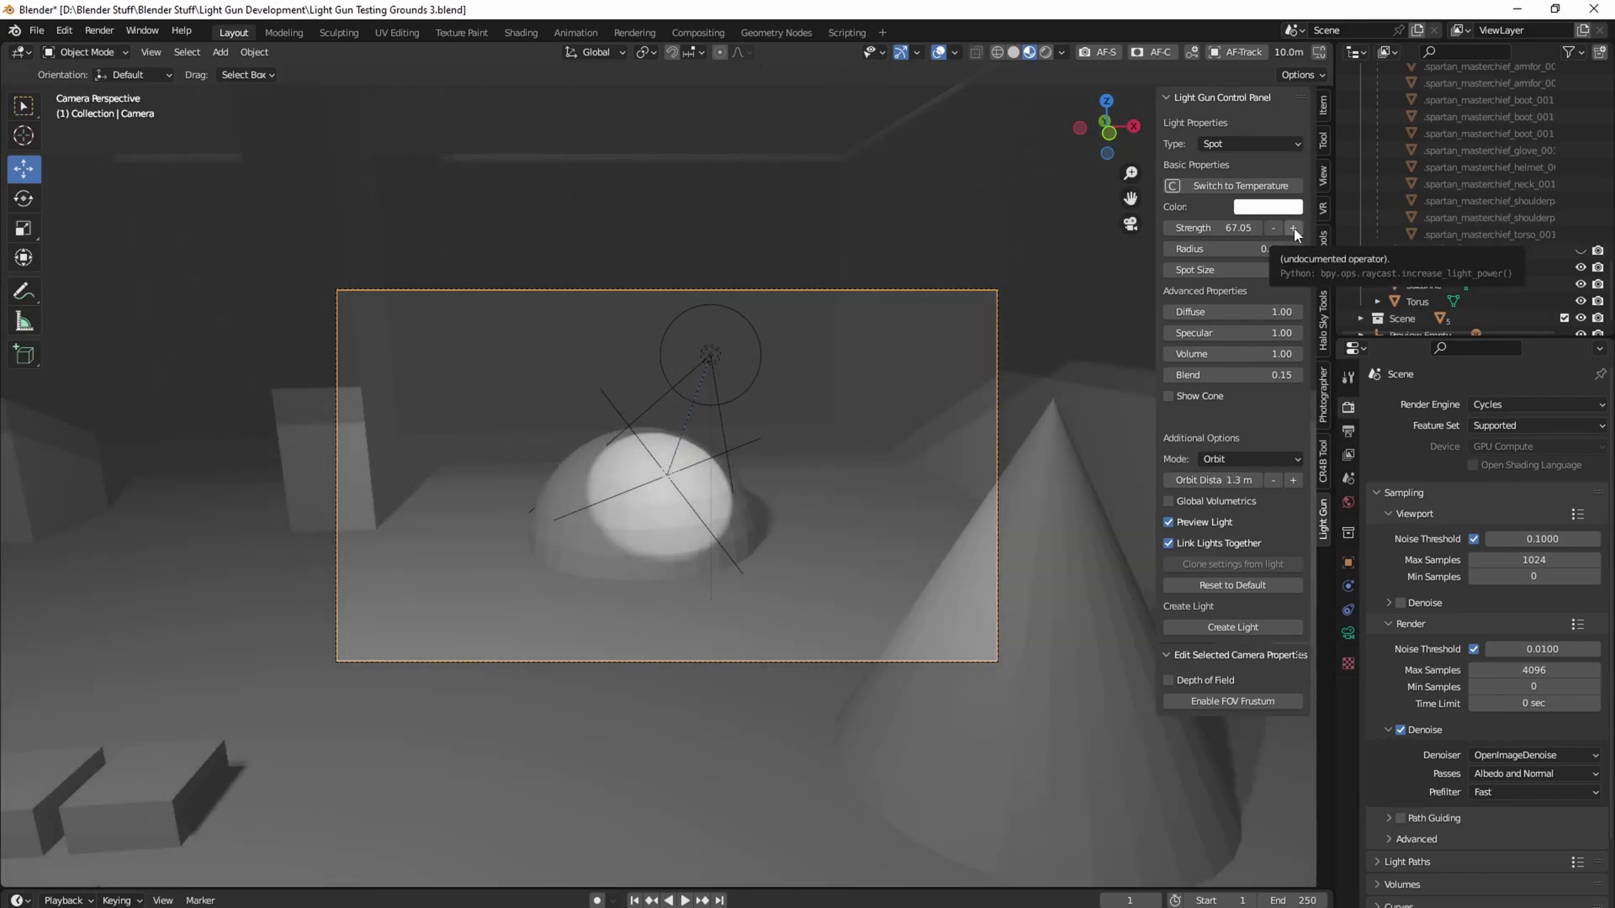
Set the previewed spot light's strength to 288.32, orbit distance to 2.5 m, spot size to 53° and radius to 0.15 m
{"action": "left_click", "coordinate": [1293, 228]}
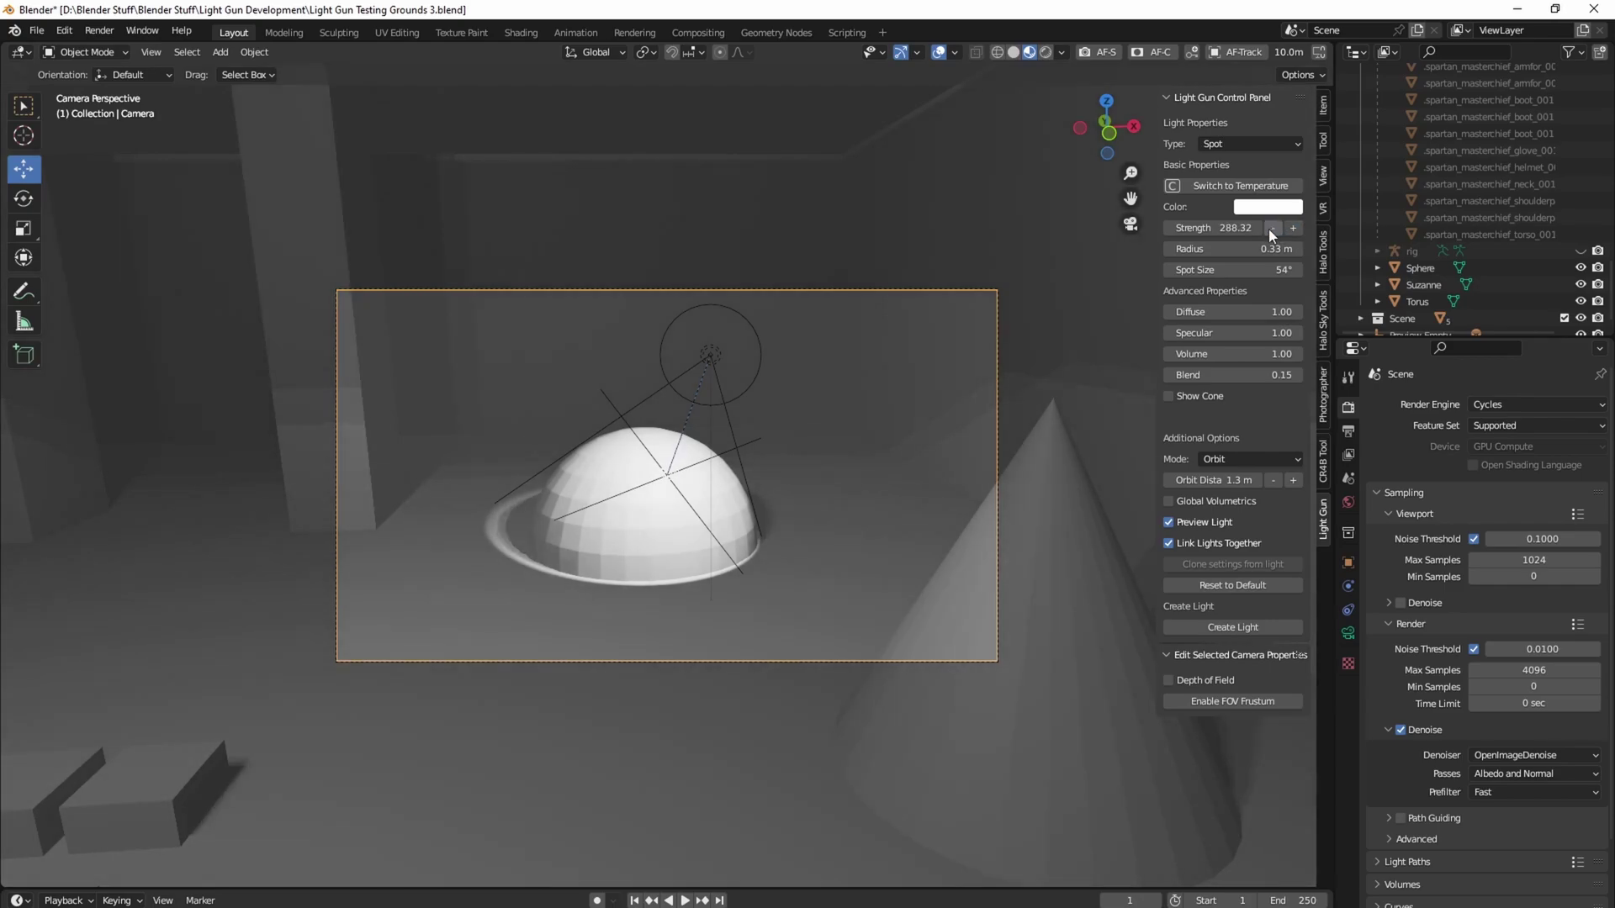
{"action": "mouse_move", "coordinate": [1213, 480]}
{"action": "left_mouse_down"}
{"action": "mouse_move", "coordinate": [1176, 480]}
{"action": "mouse_move", "coordinate": [1236, 480]}
{"action": "left_mouse_up"}
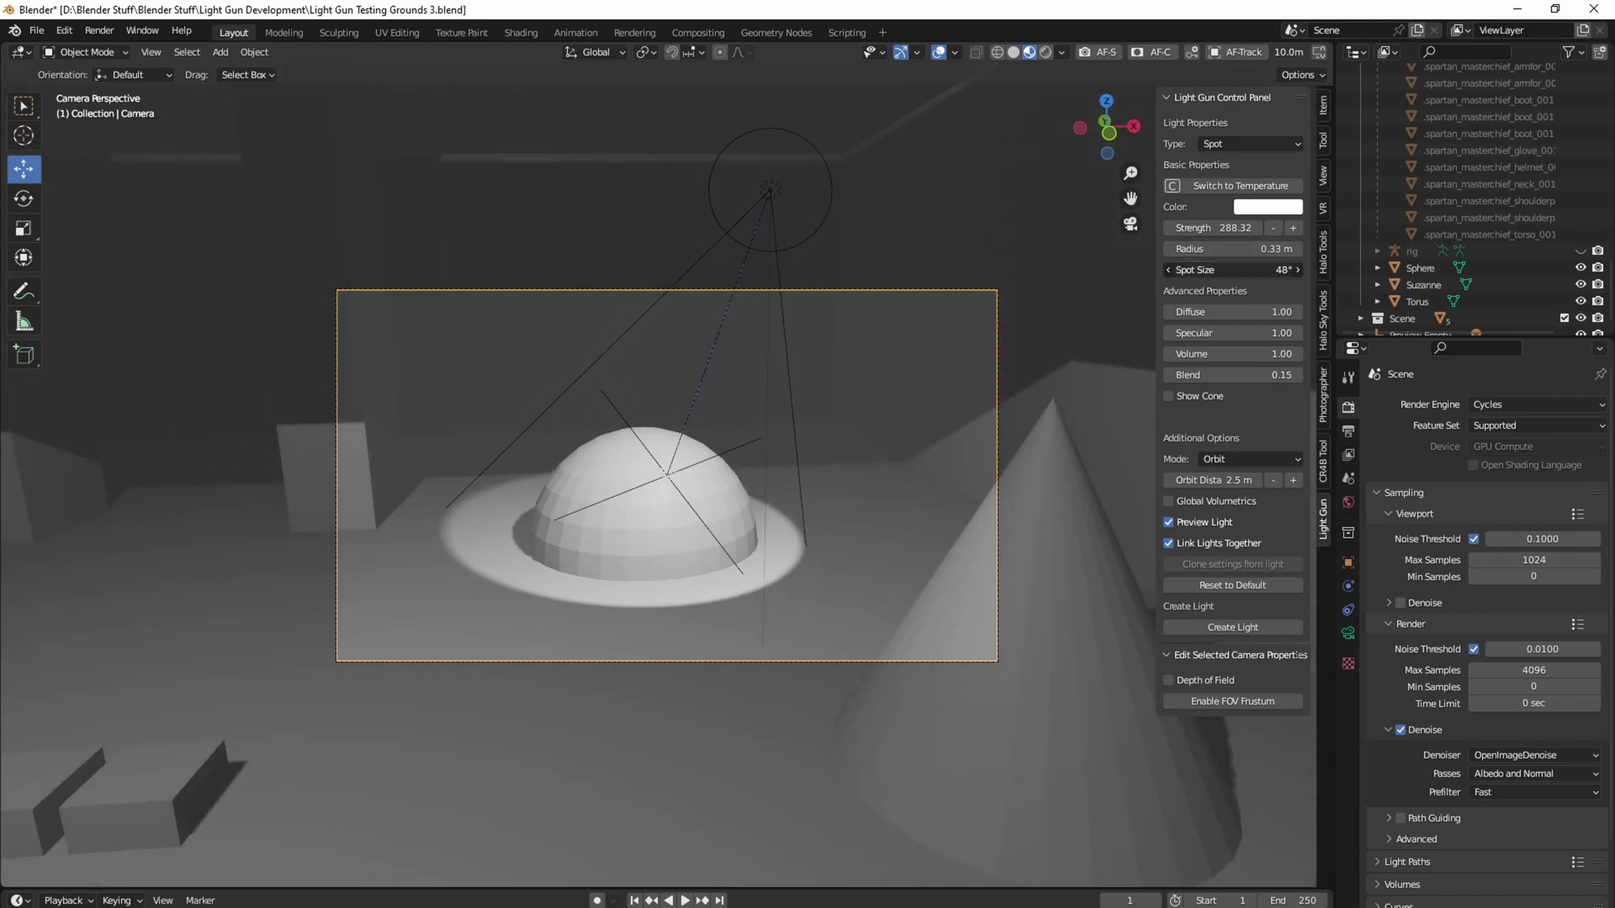
{"action": "left_click_drag", "start_coordinate": [1232, 270], "coordinate": [1178, 248]}
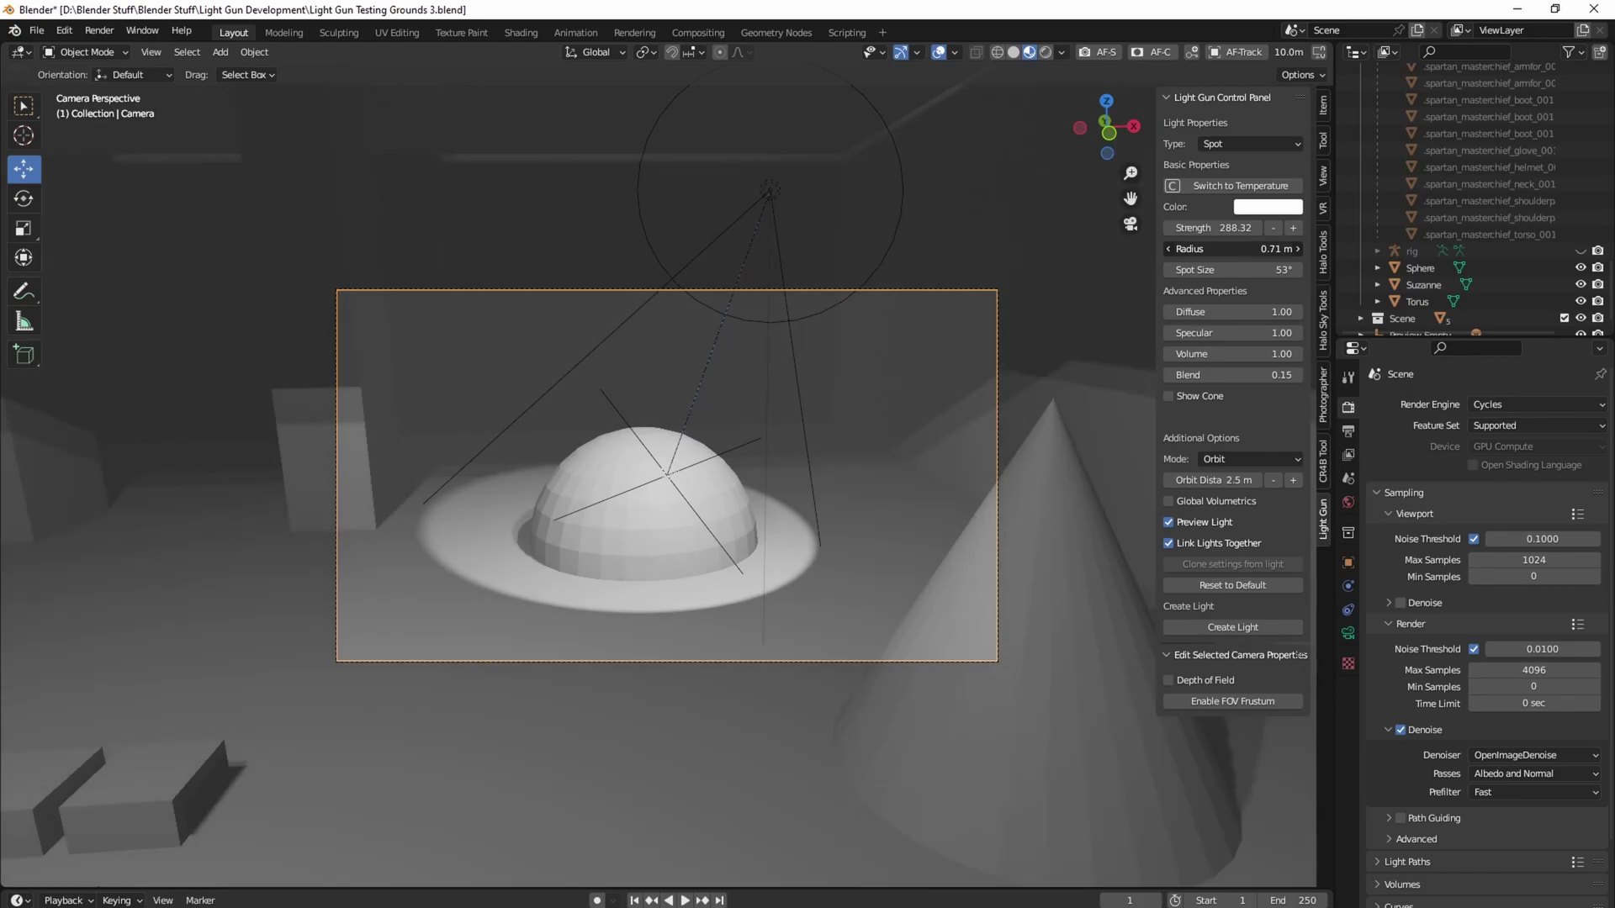
Switch the previewed light's color to a temperature of 1000 and set the orbit distance to 1.5 m
{"action": "left_click", "coordinate": [1240, 186]}
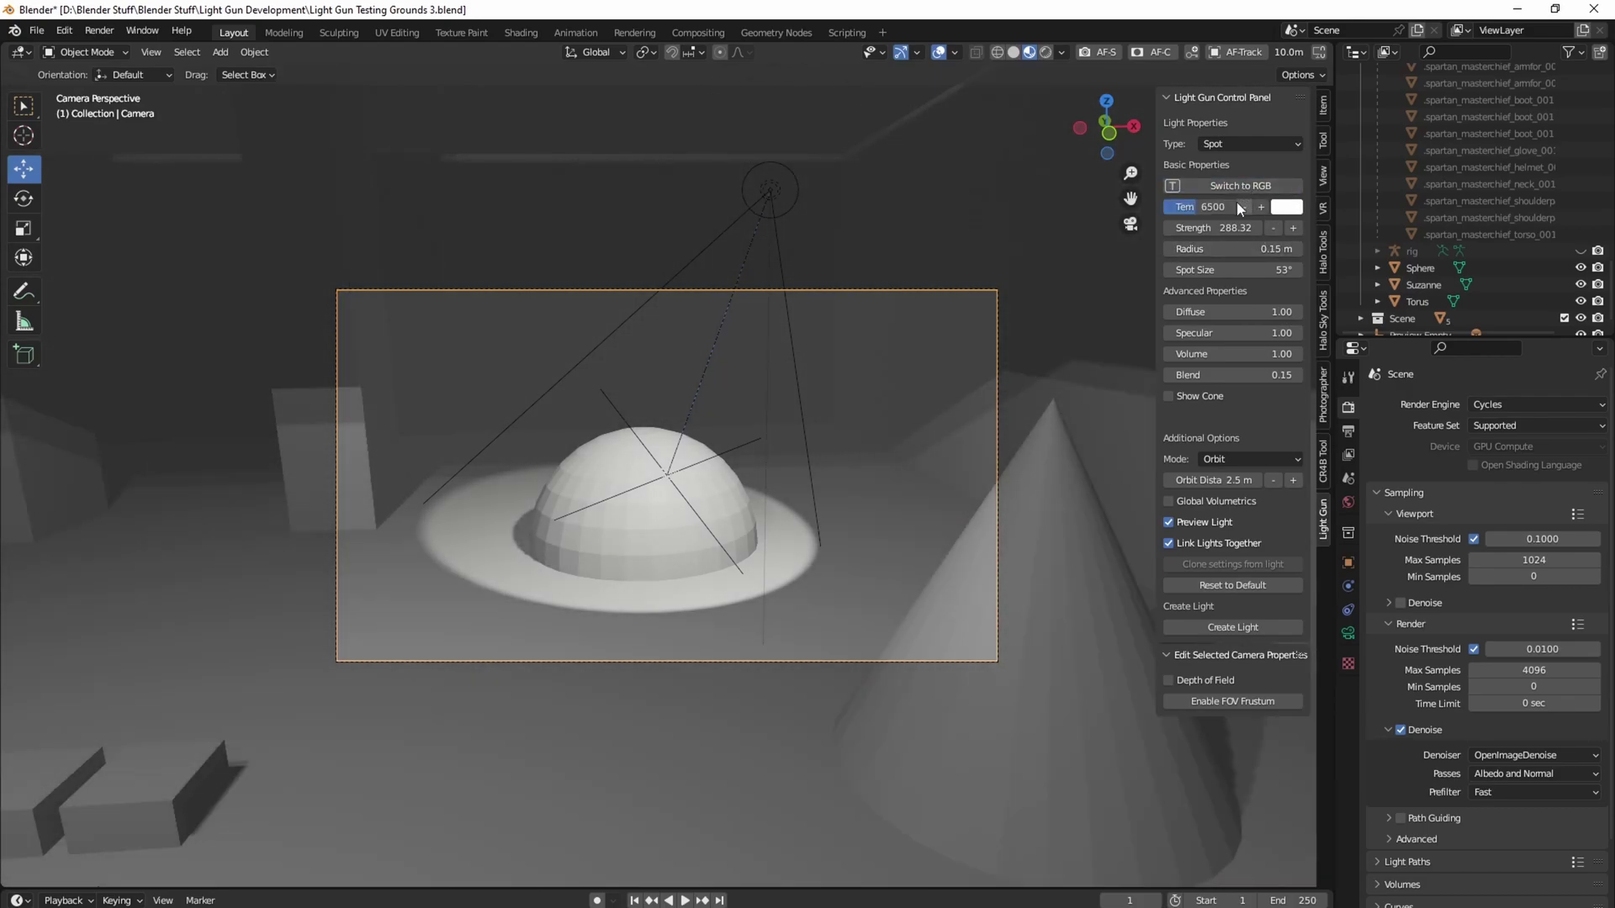
{"action": "left_click_drag", "start_coordinate": [1211, 206], "coordinate": [1177, 207]}
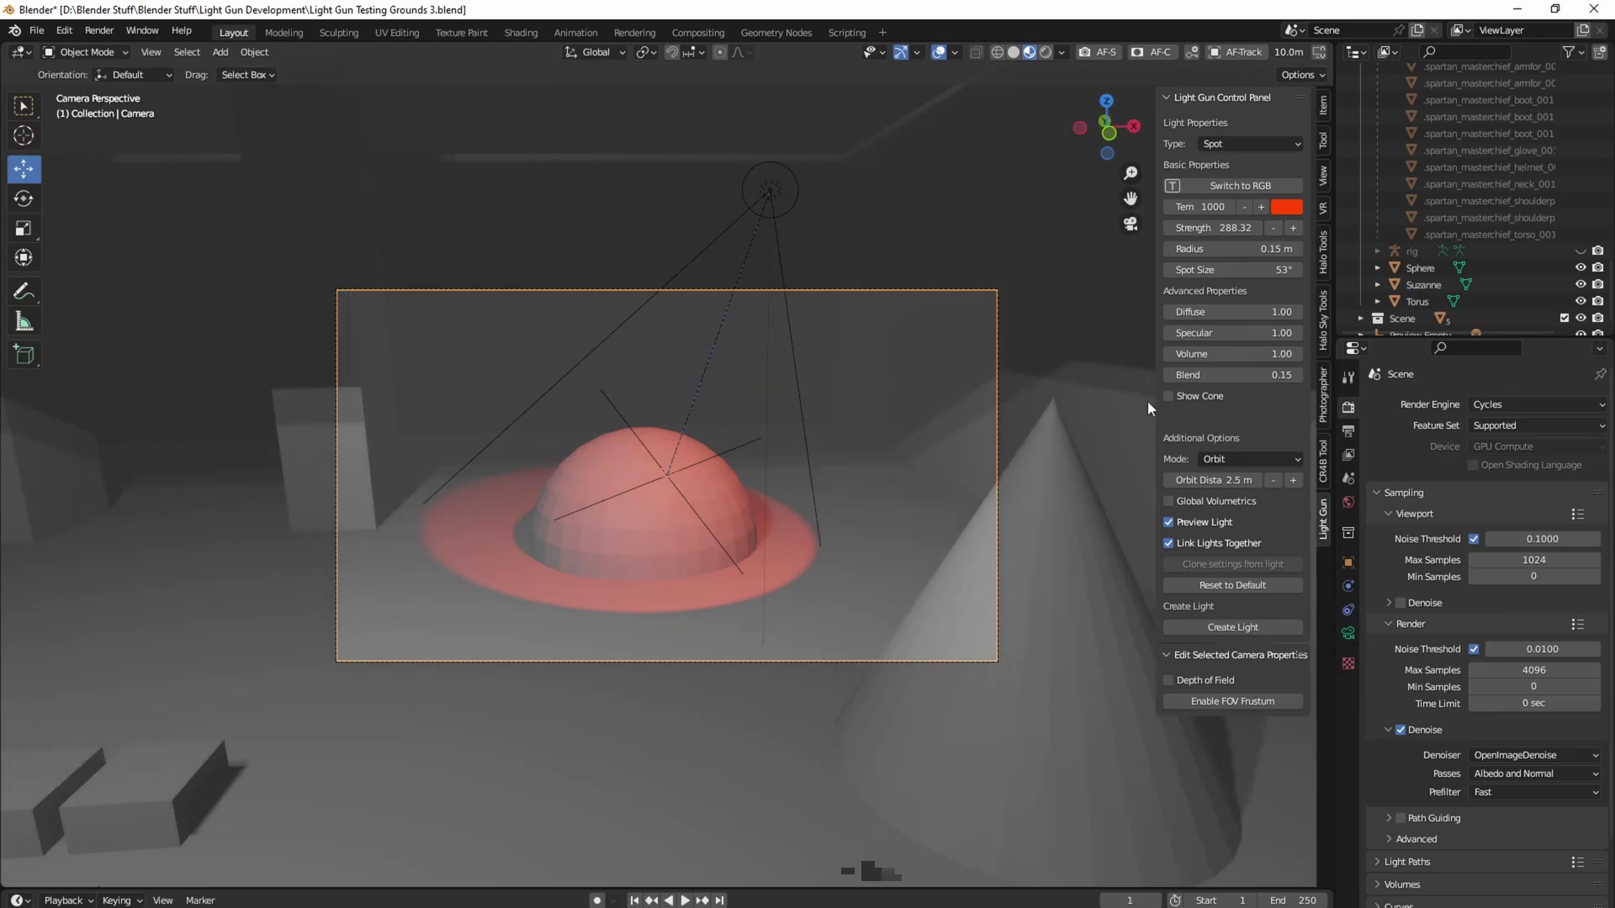
{"action": "mouse_move", "coordinate": [1211, 480]}
{"action": "left_mouse_down"}
{"action": "mouse_move", "coordinate": [1164, 480]}
{"action": "mouse_move", "coordinate": [1203, 480]}
{"action": "left_mouse_up"}
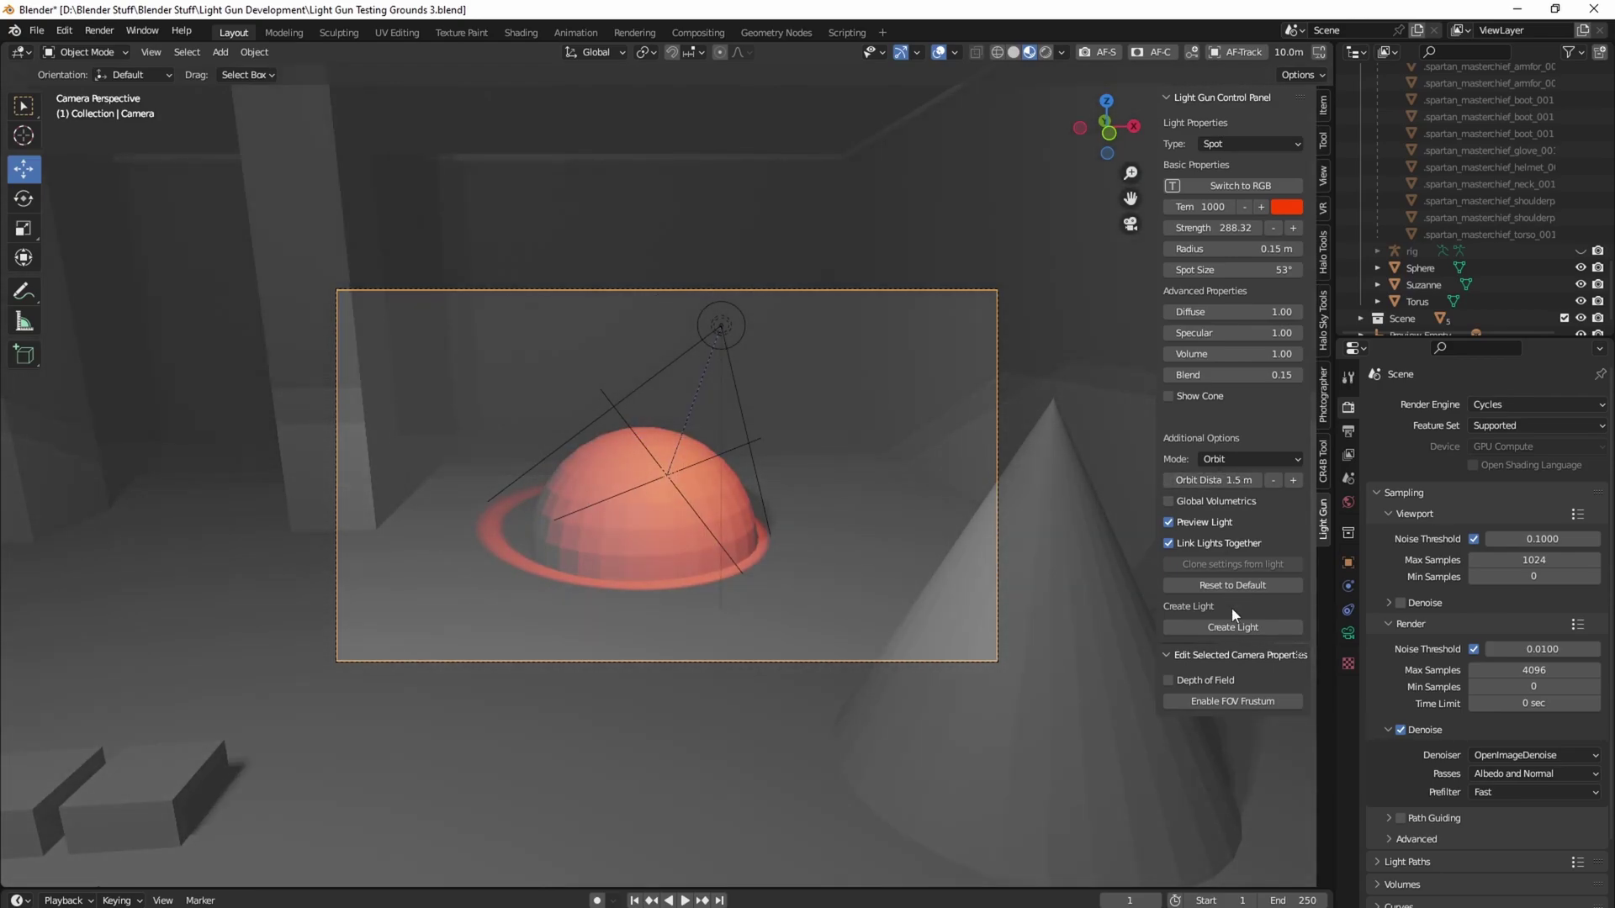
Create the orbit spot light over the dome, turn off the preview, and select the created light
{"action": "left_click", "coordinate": [1233, 627]}
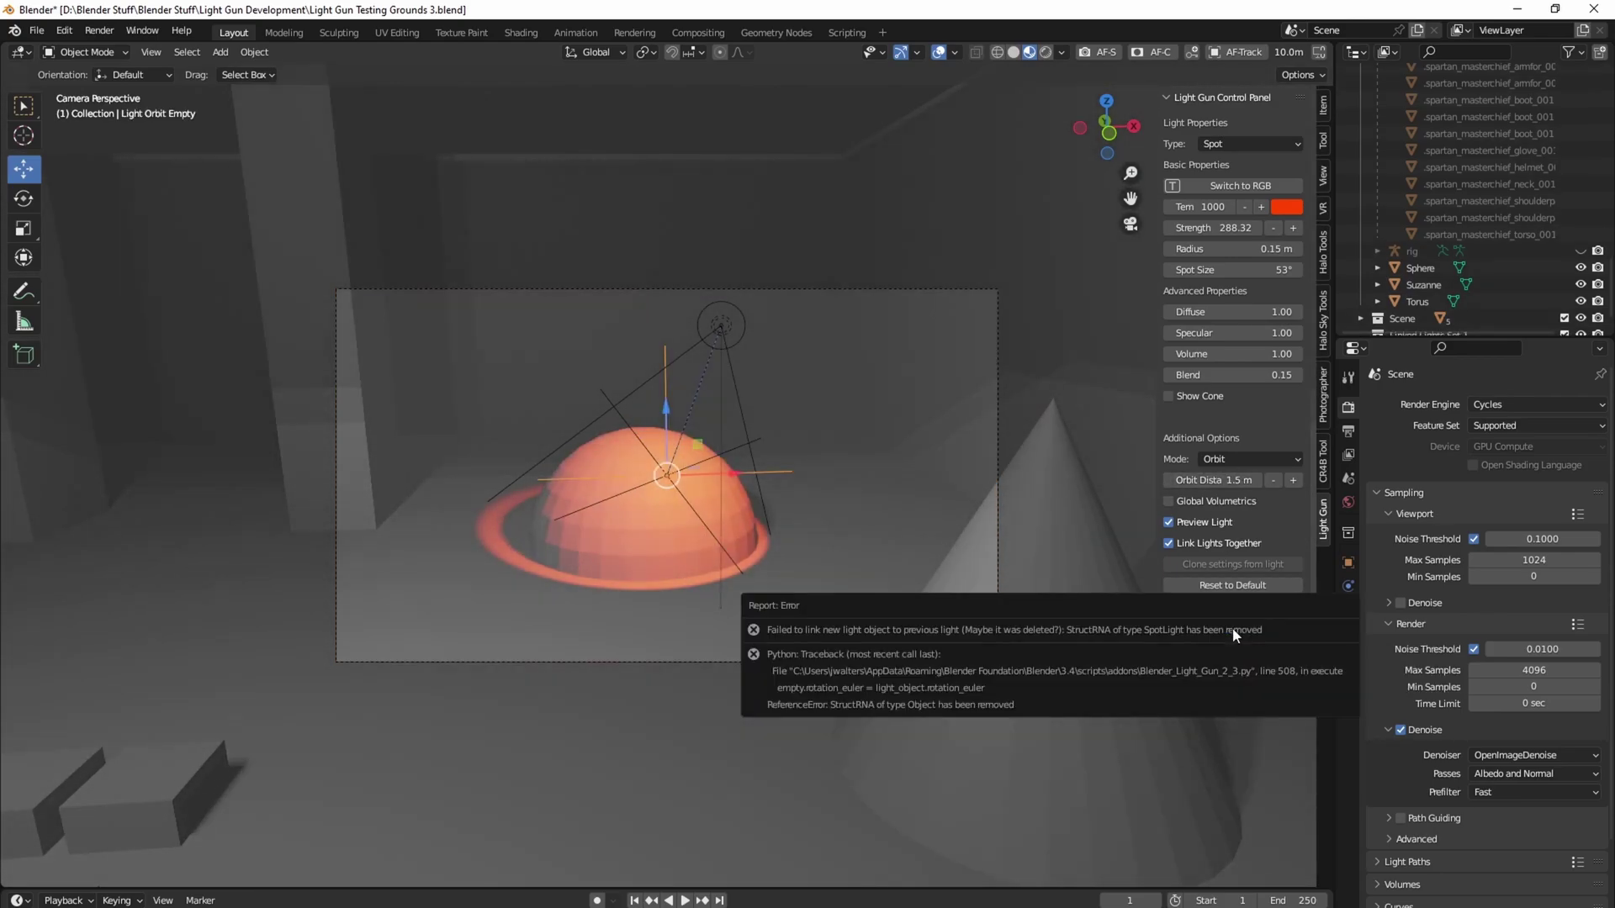
{"action": "left_click", "coordinate": [1189, 526]}
{"action": "left_click", "coordinate": [714, 328]}
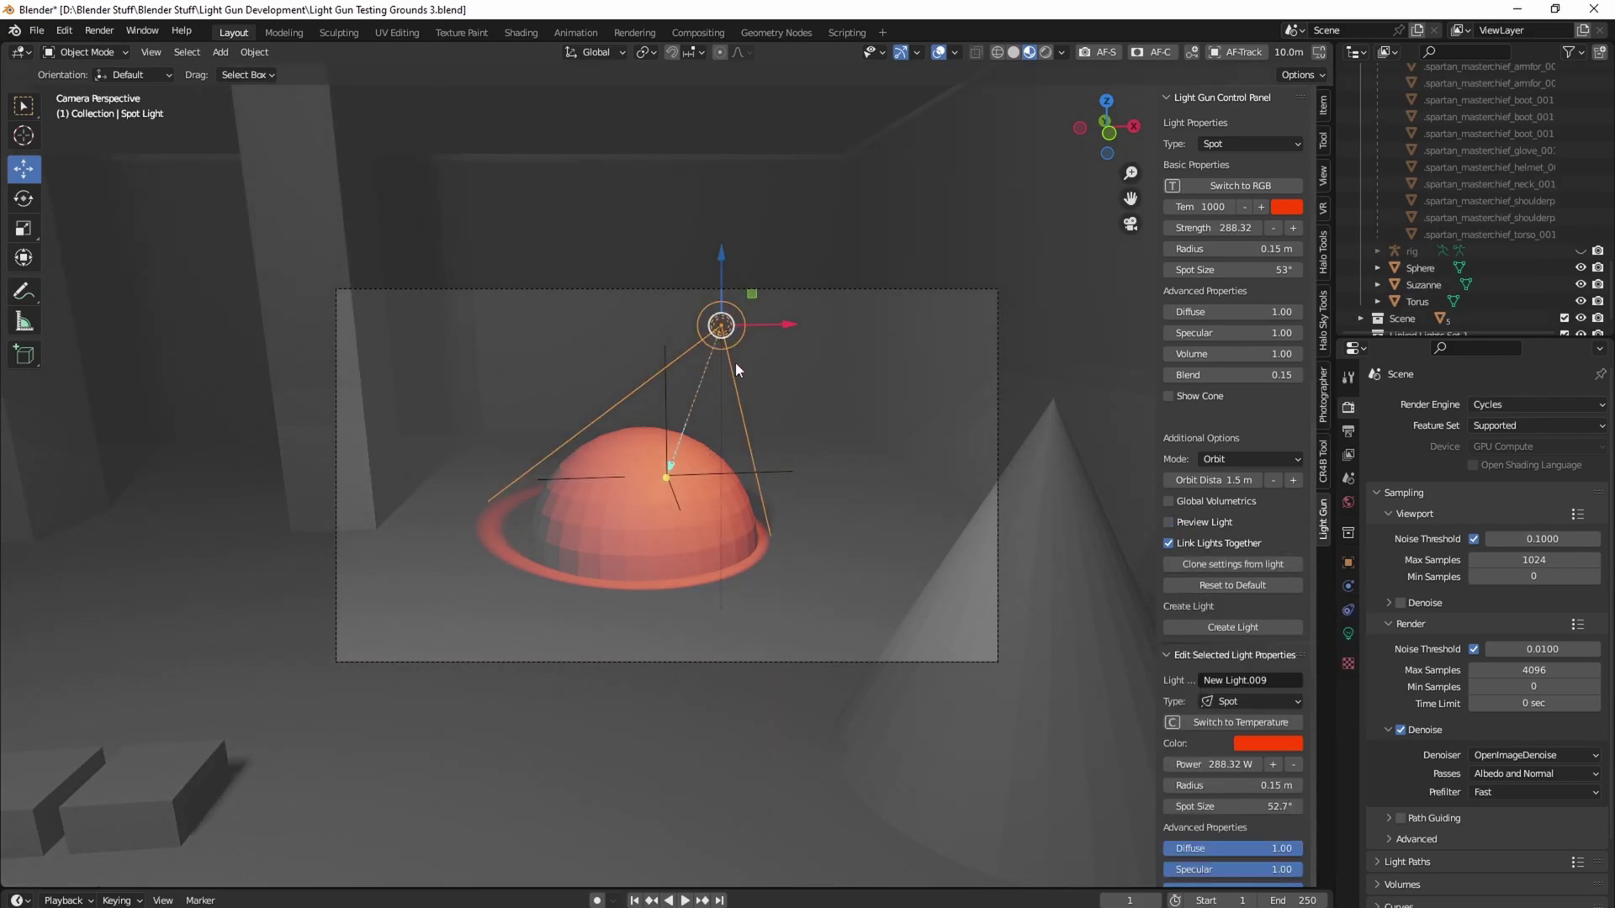
Select the light's orbit empty on the dome and rotate it freely to swing the spot light to the dome's opposite side
{"action": "left_click", "coordinate": [666, 410]}
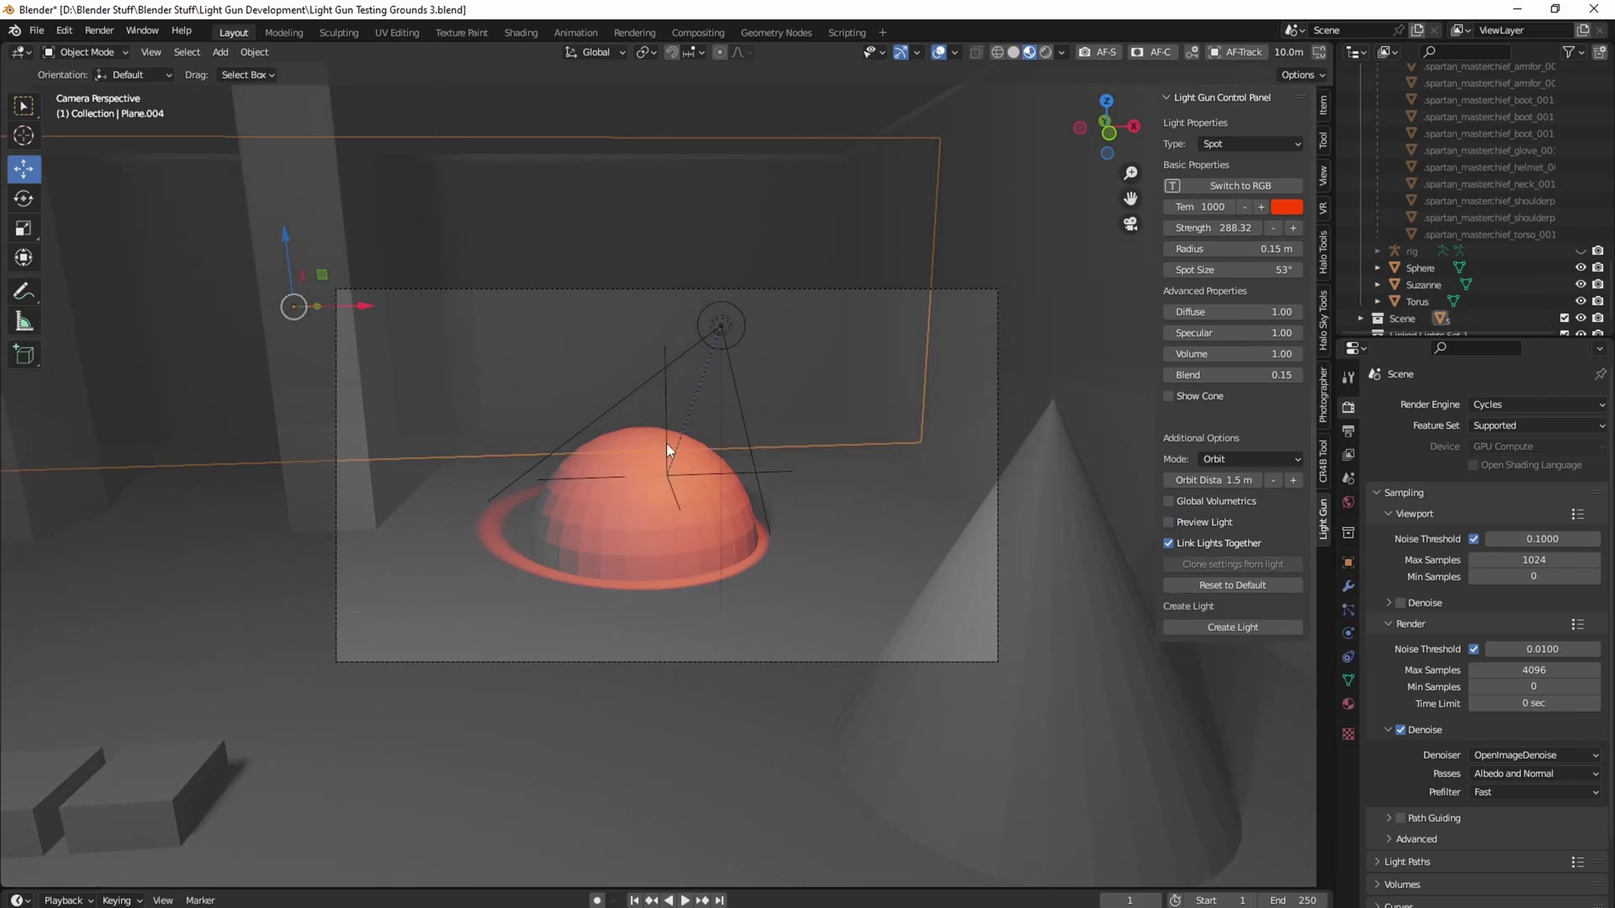
{"action": "left_click", "coordinate": [668, 476]}
{"action": "key", "text": "r"}
{"action": "key", "text": "r"}
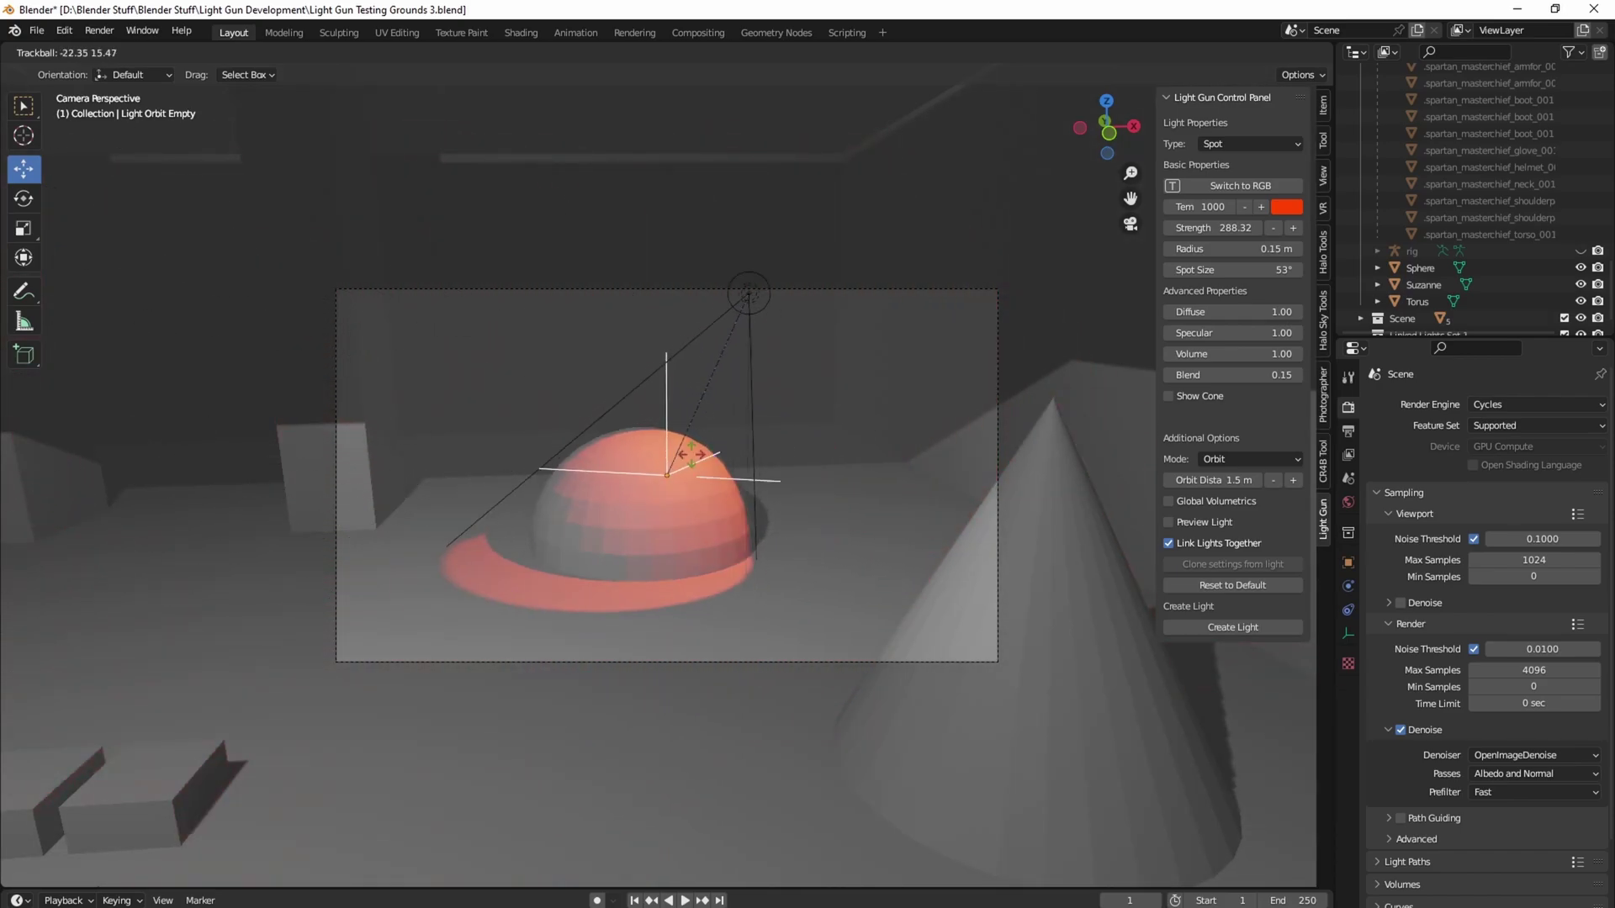
{"action": "left_click", "coordinate": [916, 553]}
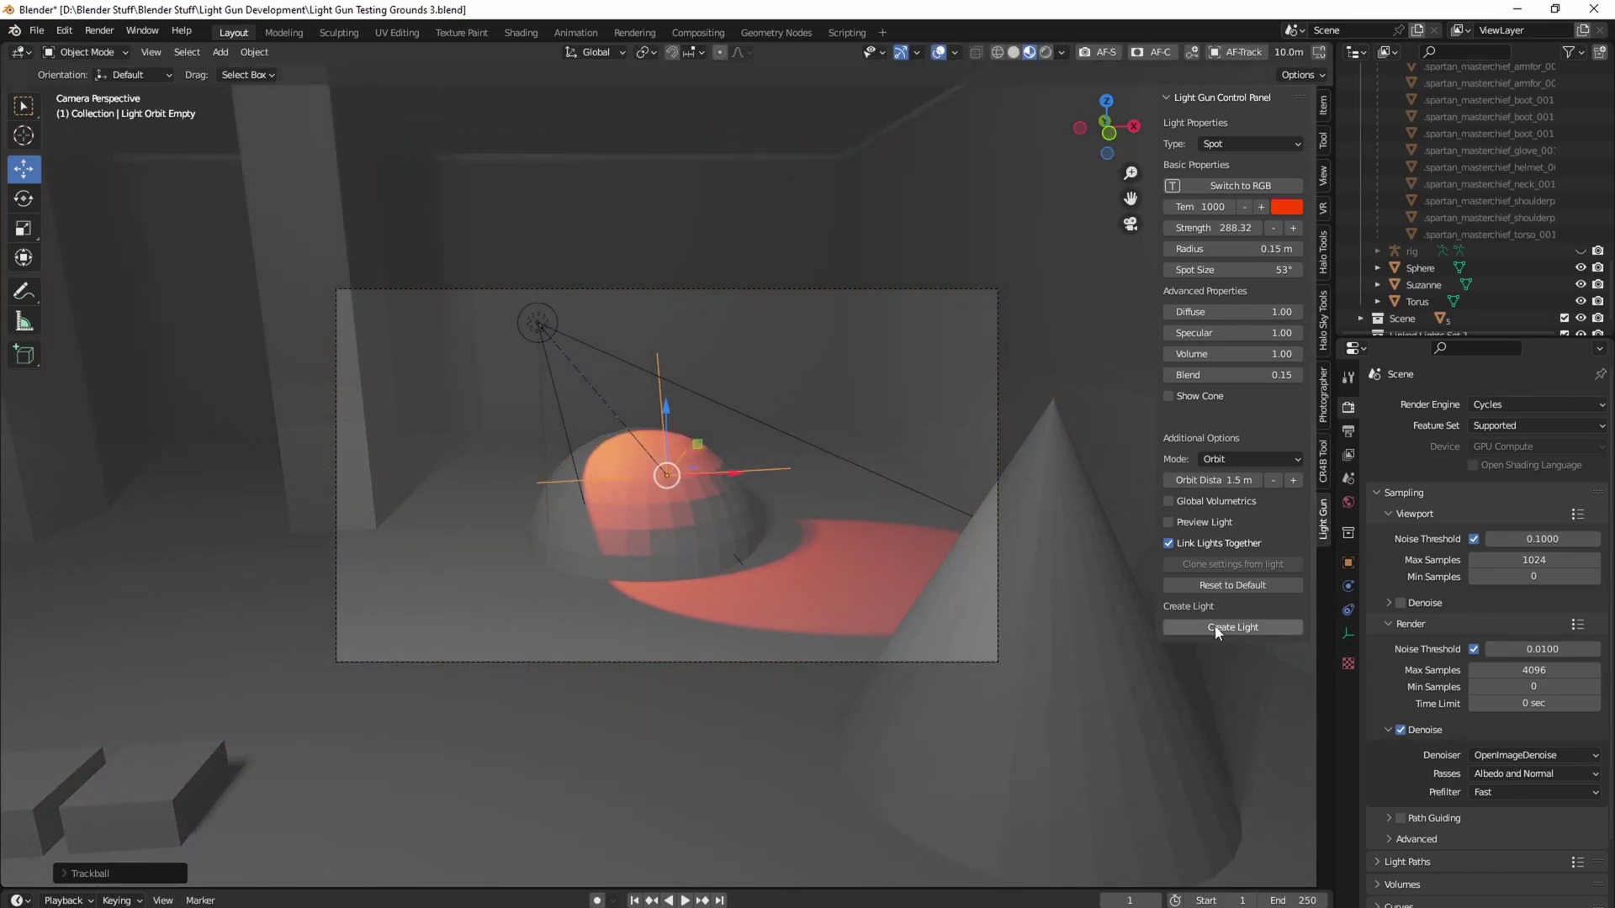
Turn on the light preview, create another linked orbit spot light over the dome, and rotate its orbit empty freely
{"action": "left_click", "coordinate": [1208, 521]}
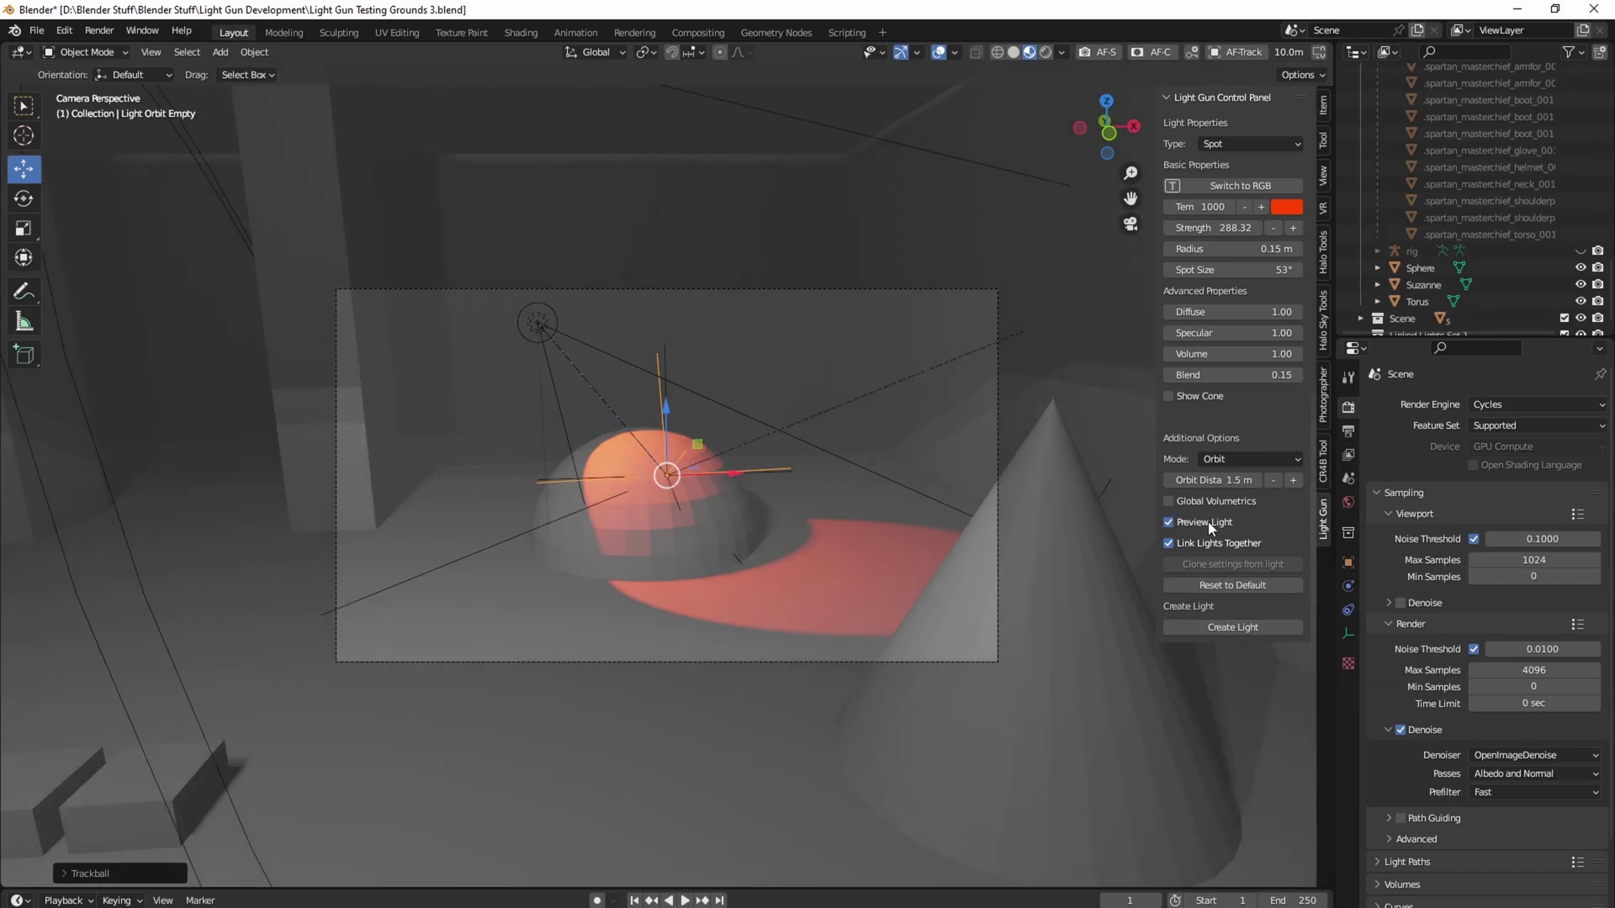
{"action": "left_click", "coordinate": [1232, 626]}
{"action": "key", "text": "r"}
{"action": "key", "text": "r"}
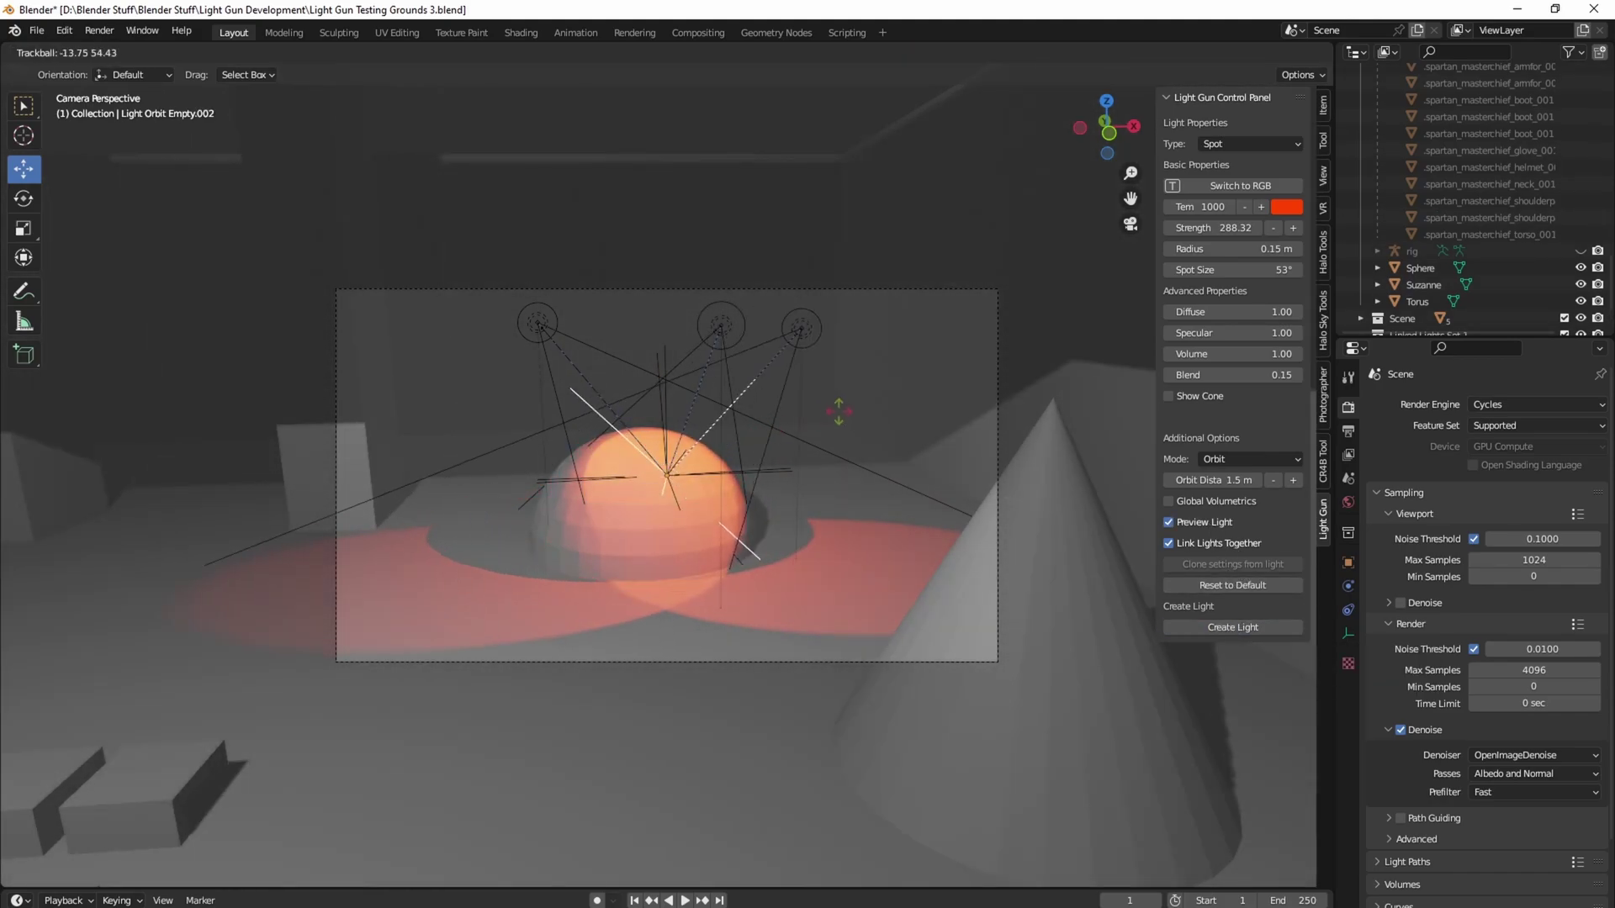
{"action": "left_click", "coordinate": [851, 386]}
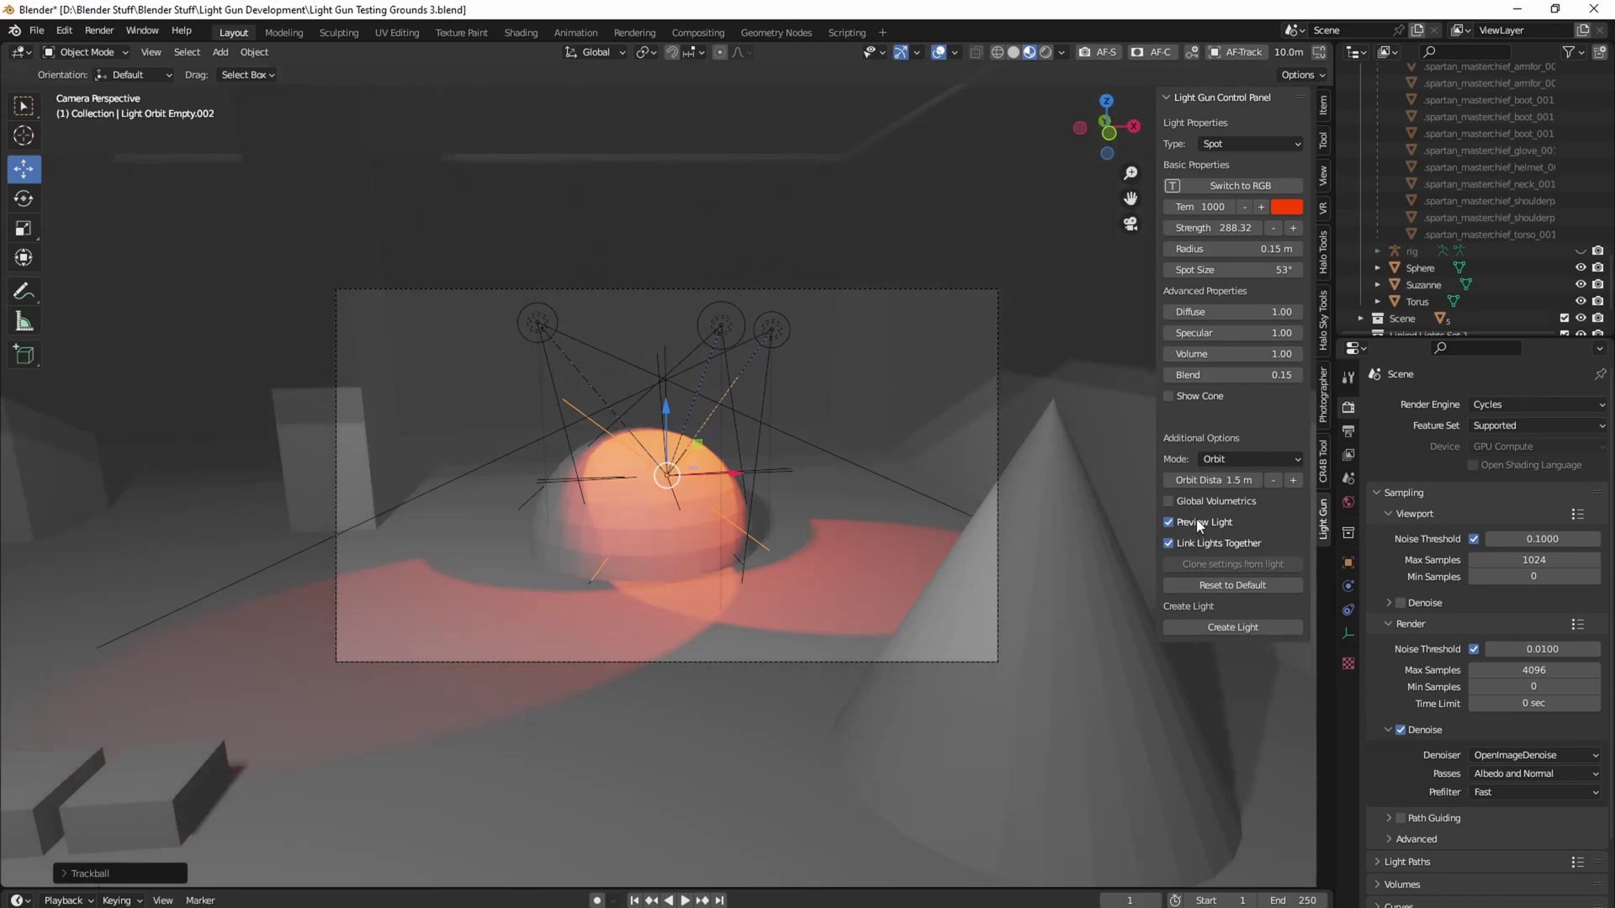
Add one more linked orbit spot light, turn off the preview, and swing the light freely to the dome's near side
{"action": "left_click", "coordinate": [1196, 522]}
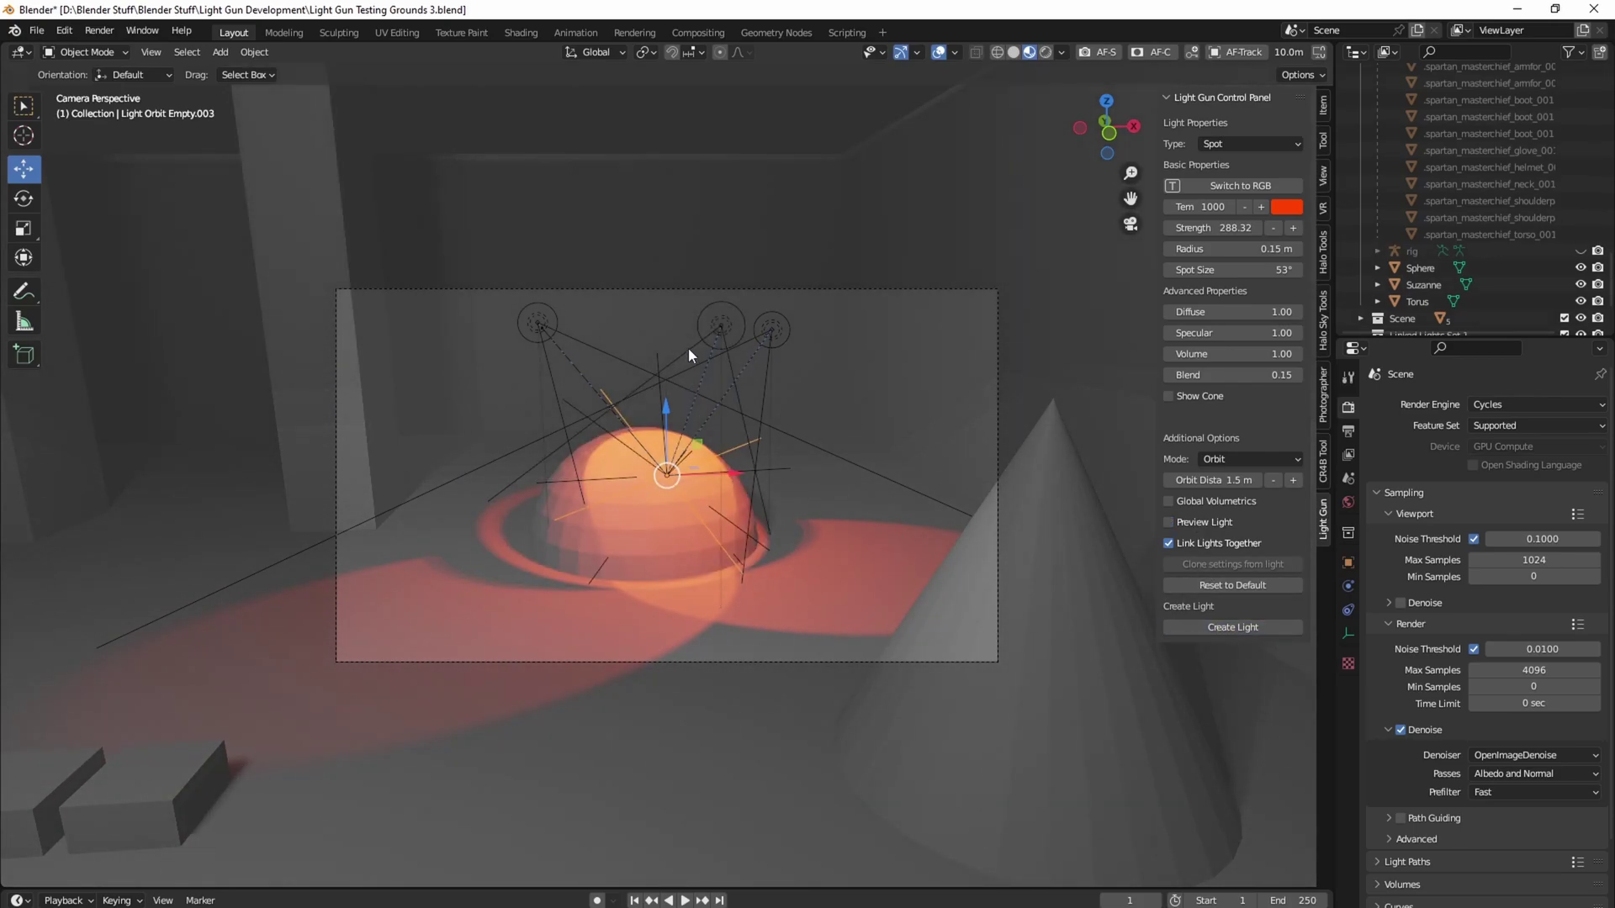
{"action": "key", "text": "r"}
{"action": "key", "text": "r"}
{"action": "left_click", "coordinate": [602, 456]}
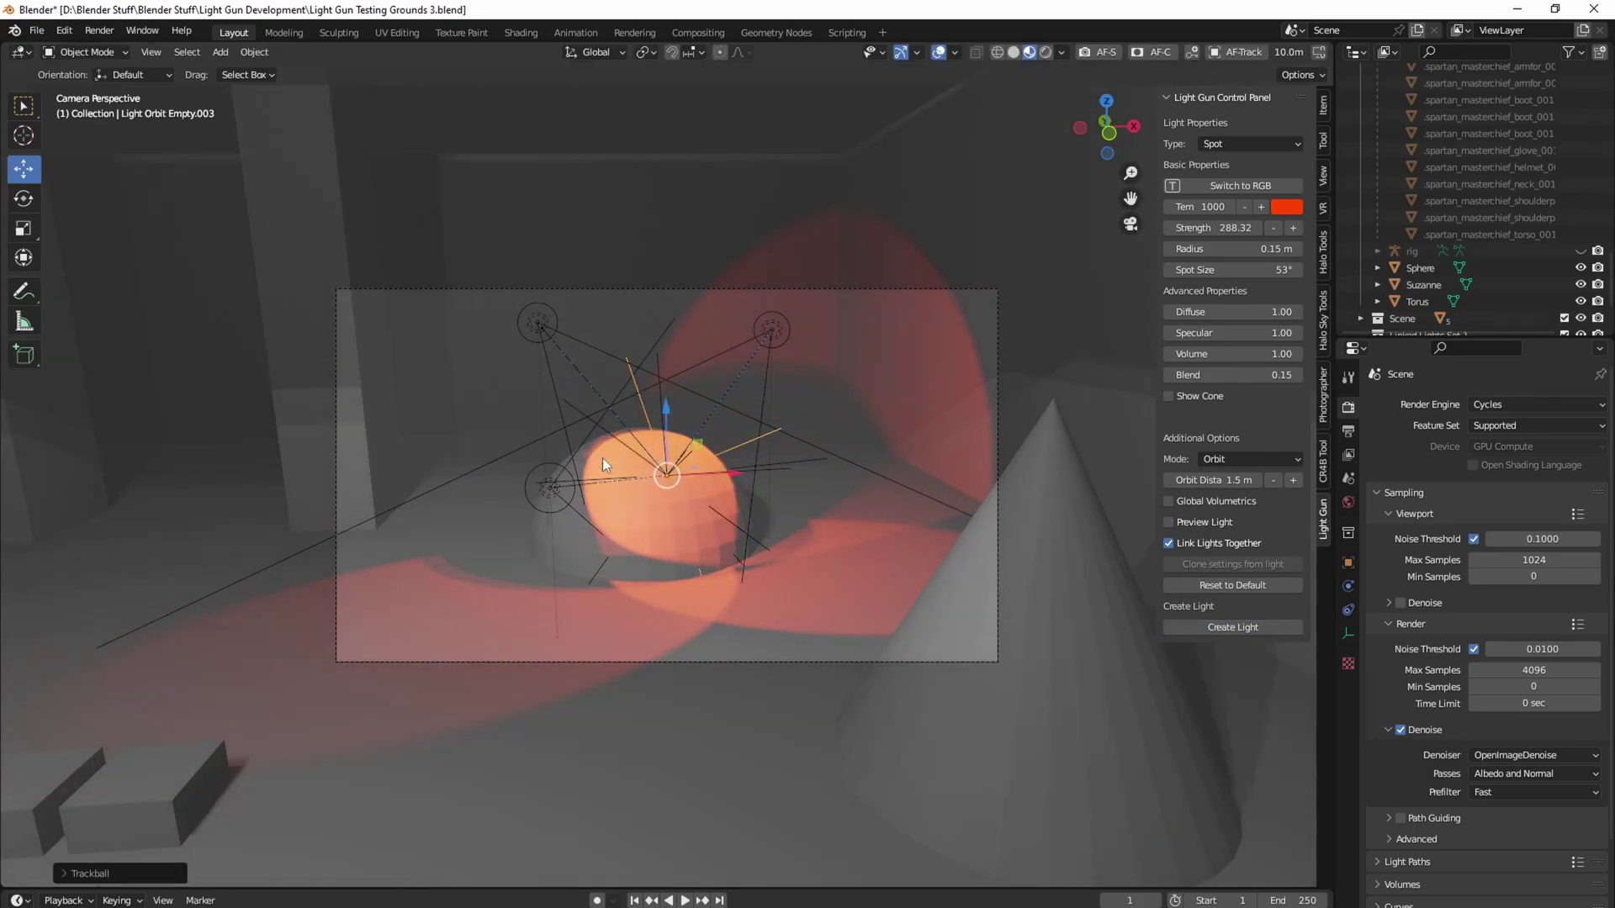
Select one of the linked spot lights above the dome and change its shared color to light green
{"action": "left_click", "coordinate": [776, 331]}
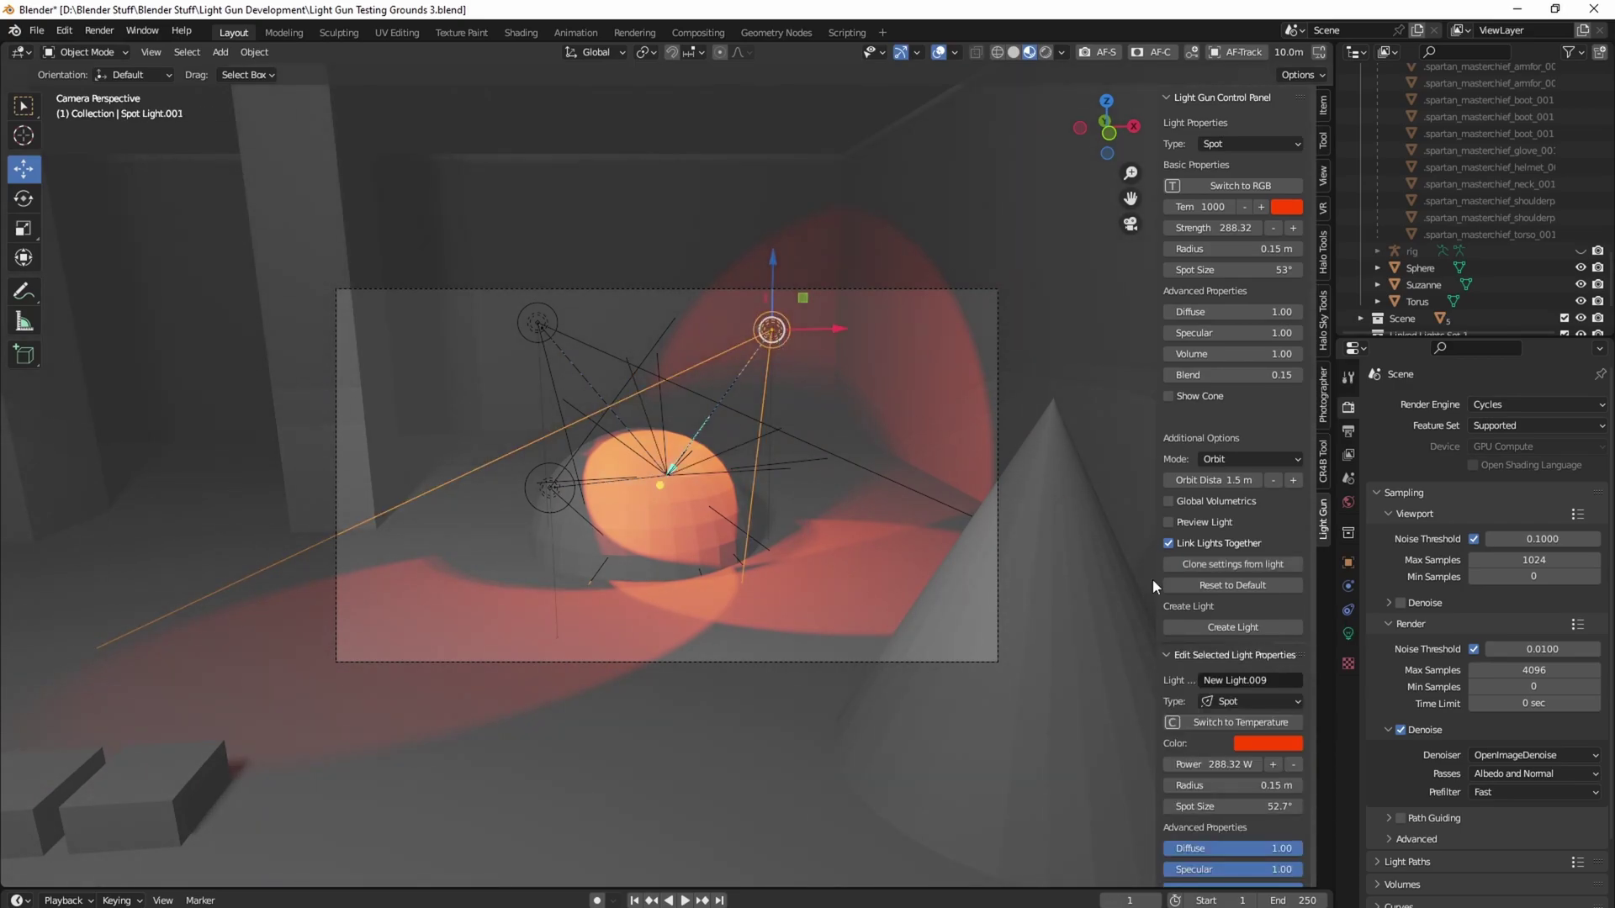
{"action": "left_click", "coordinate": [1264, 744]}
{"action": "left_click", "coordinate": [1258, 552]}
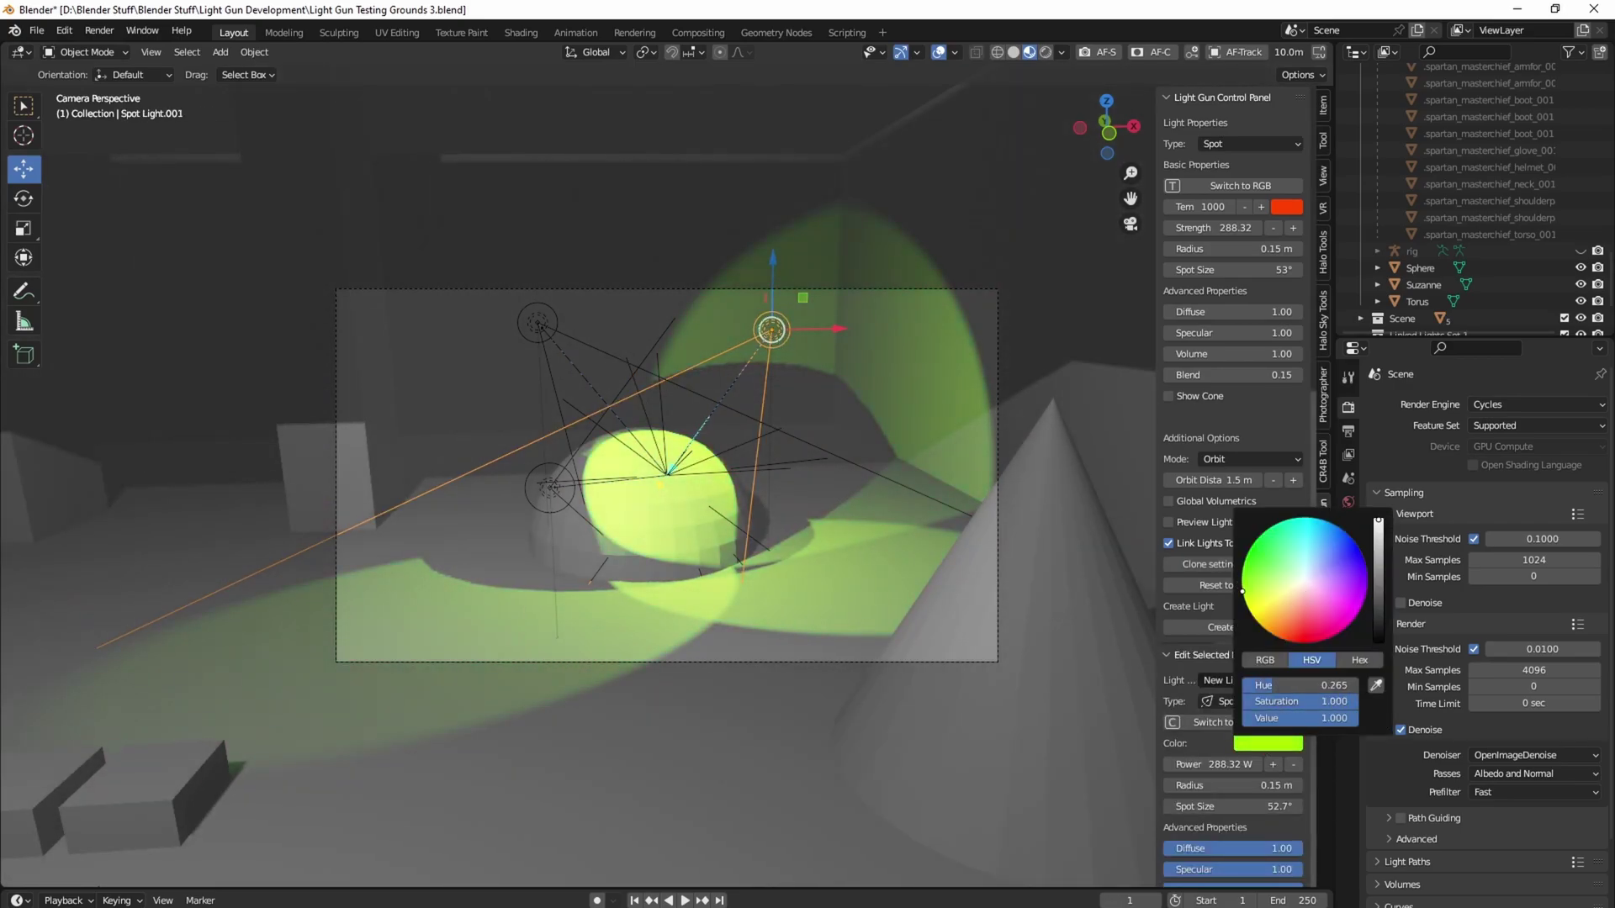
{"action": "mouse_move", "coordinate": [1242, 591]}
{"action": "left_mouse_down"}
{"action": "mouse_move", "coordinate": [1304, 530]}
{"action": "mouse_move", "coordinate": [1347, 554]}
{"action": "mouse_move", "coordinate": [1262, 608]}
{"action": "mouse_move", "coordinate": [1270, 565]}
{"action": "left_mouse_up"}
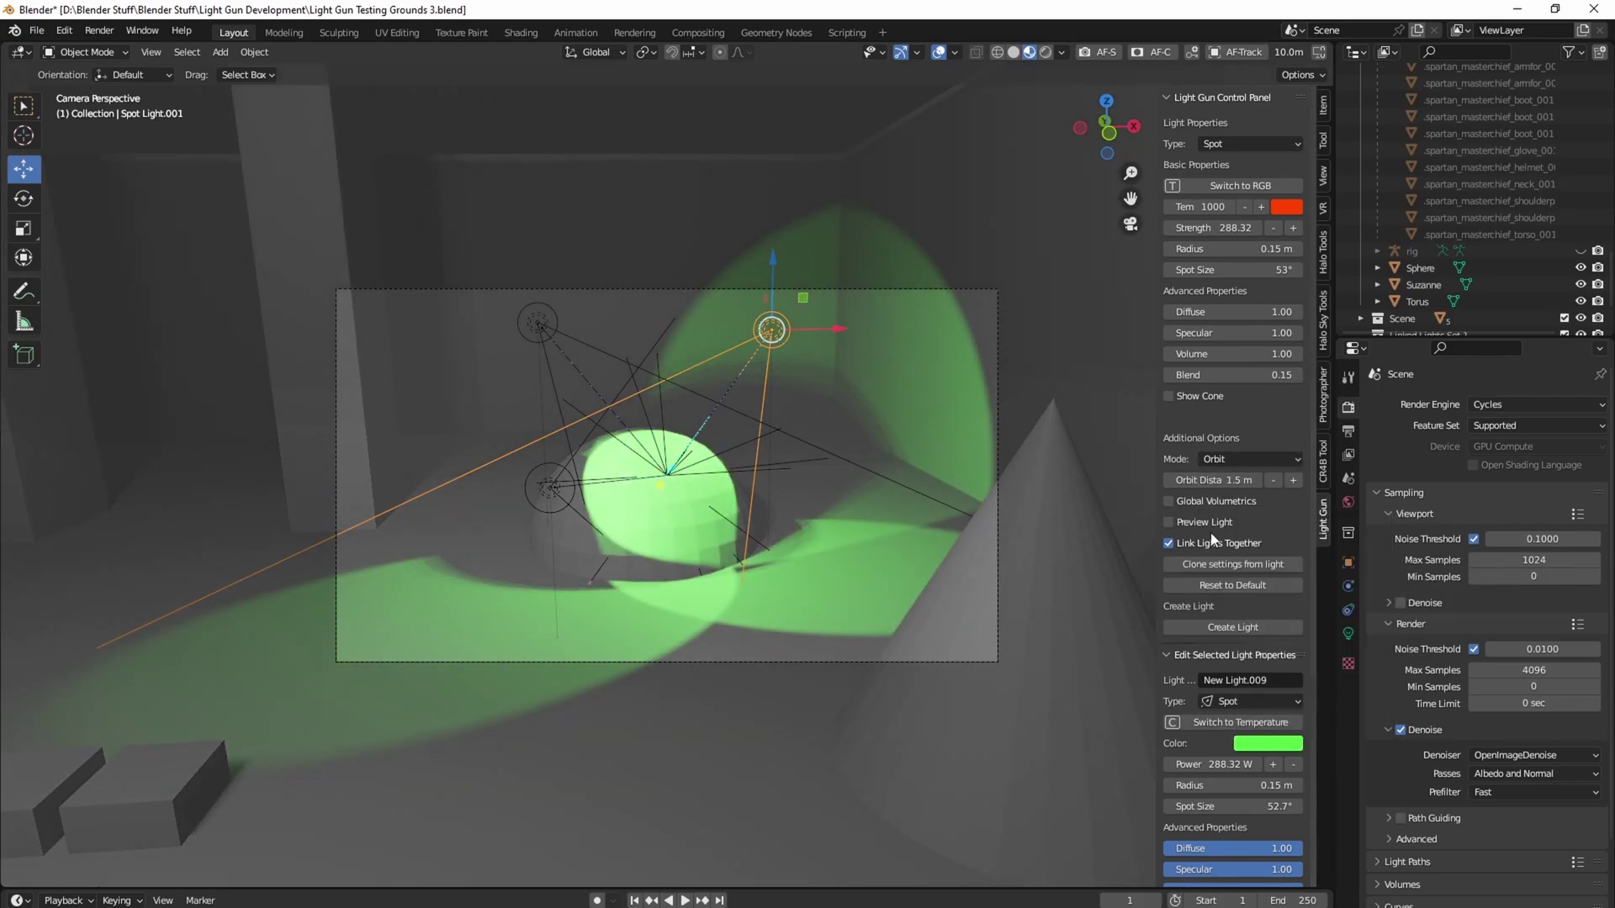
Turn off light linking and preview an orbit spot light with a color temperature of 3455 on the armored figure's helmet
{"action": "key", "text": "shift+grave"}
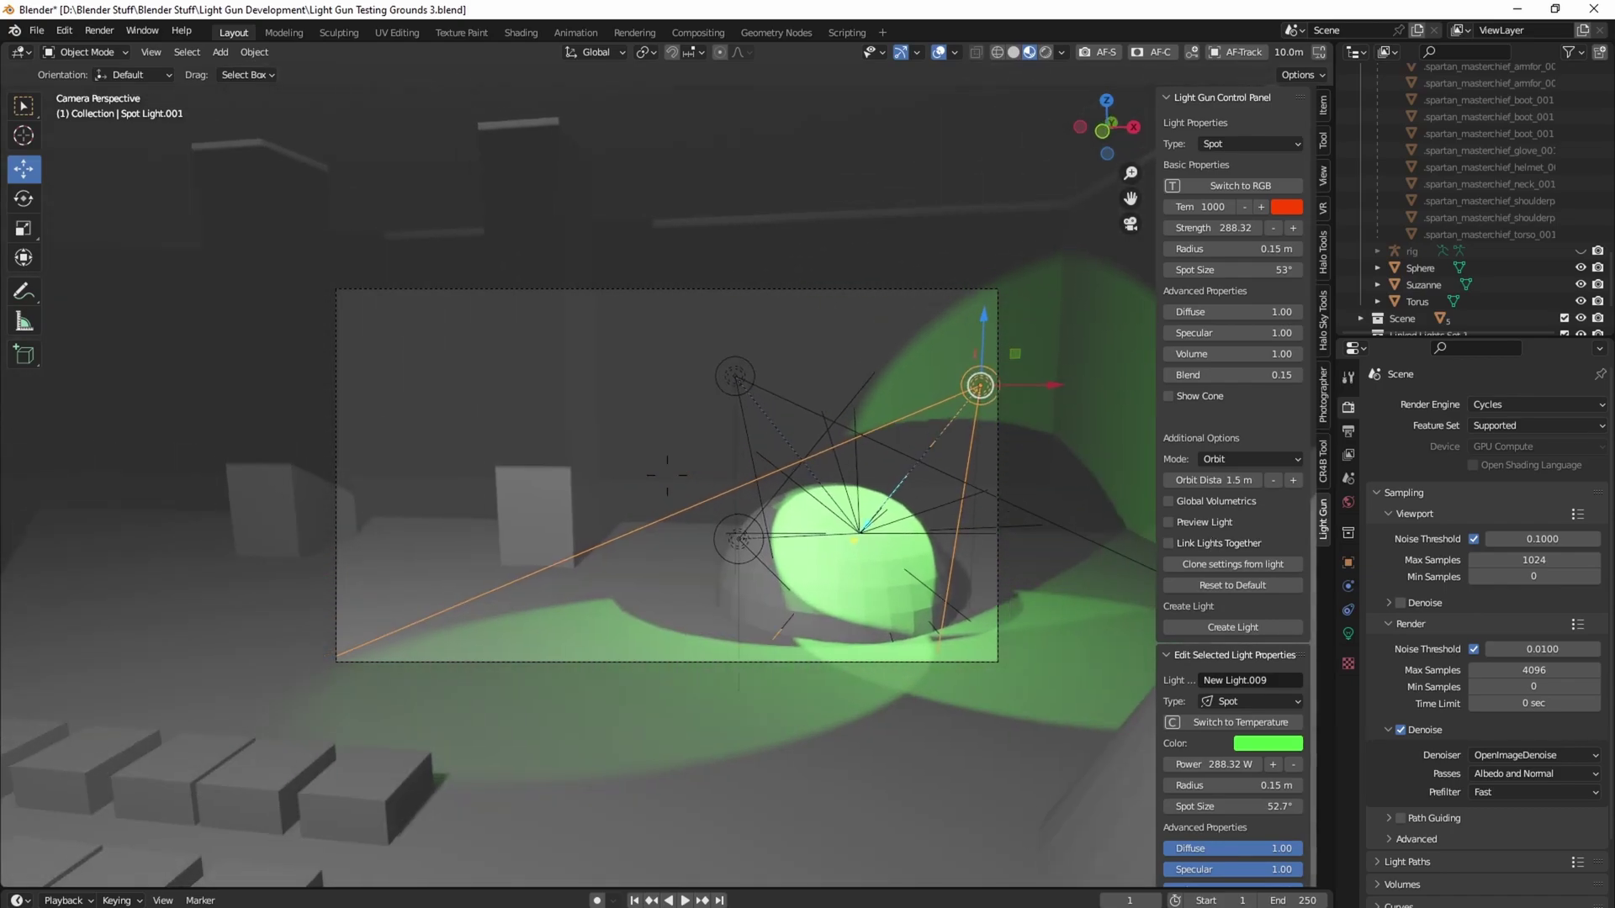
{"action": "key", "text": "w"}
{"action": "key", "text": "a"}
{"action": "key", "text": "e"}
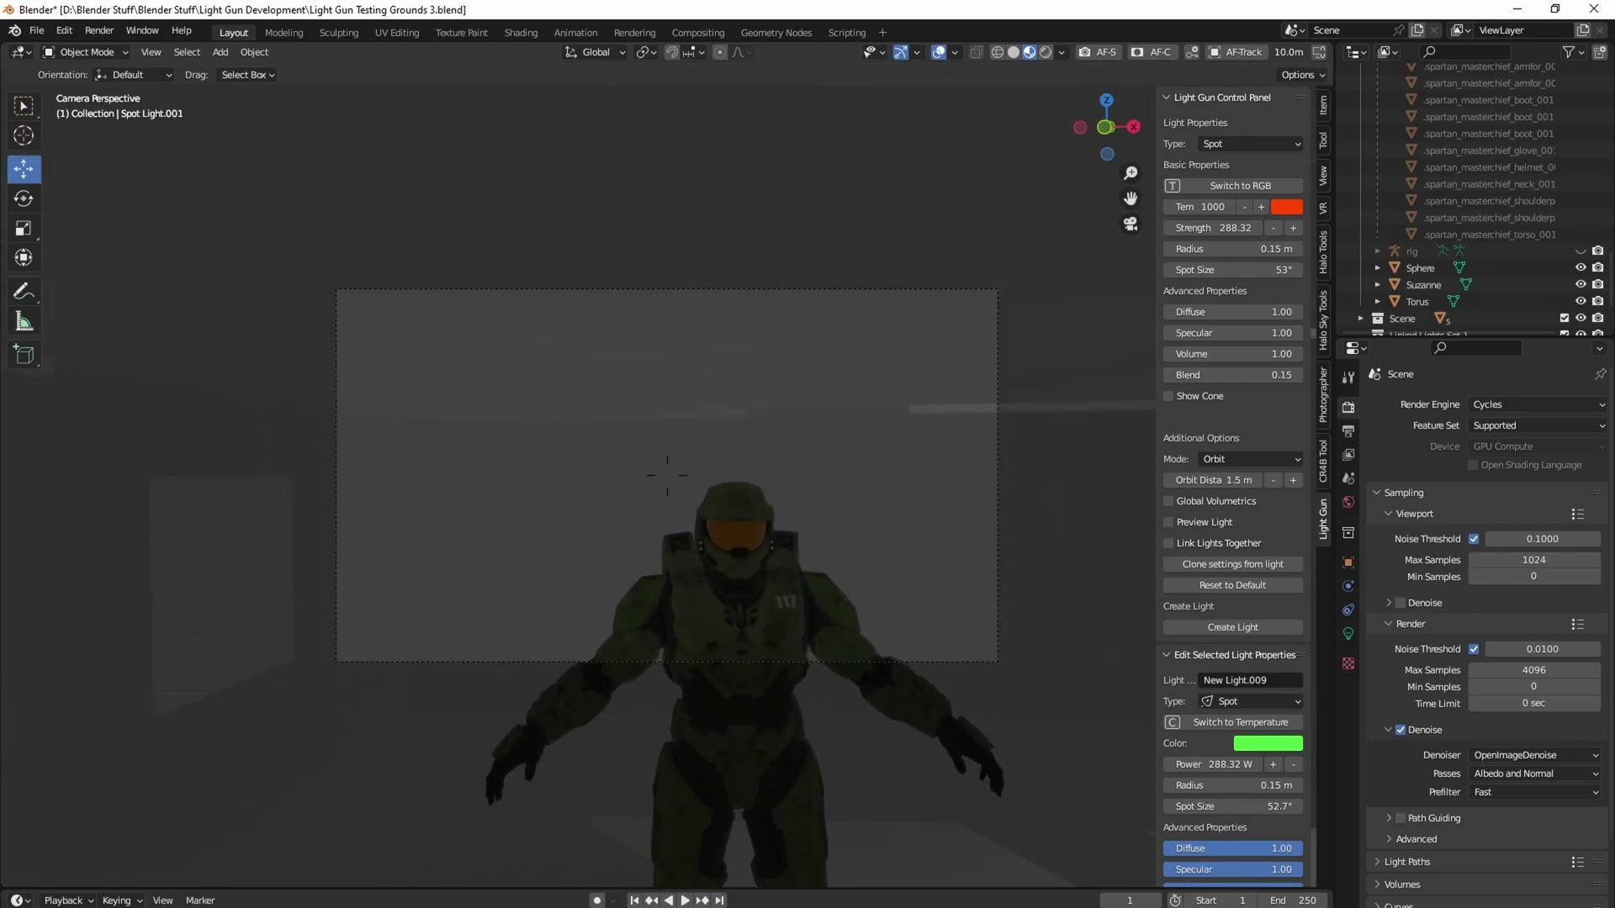
{"action": "key", "text": "w"}
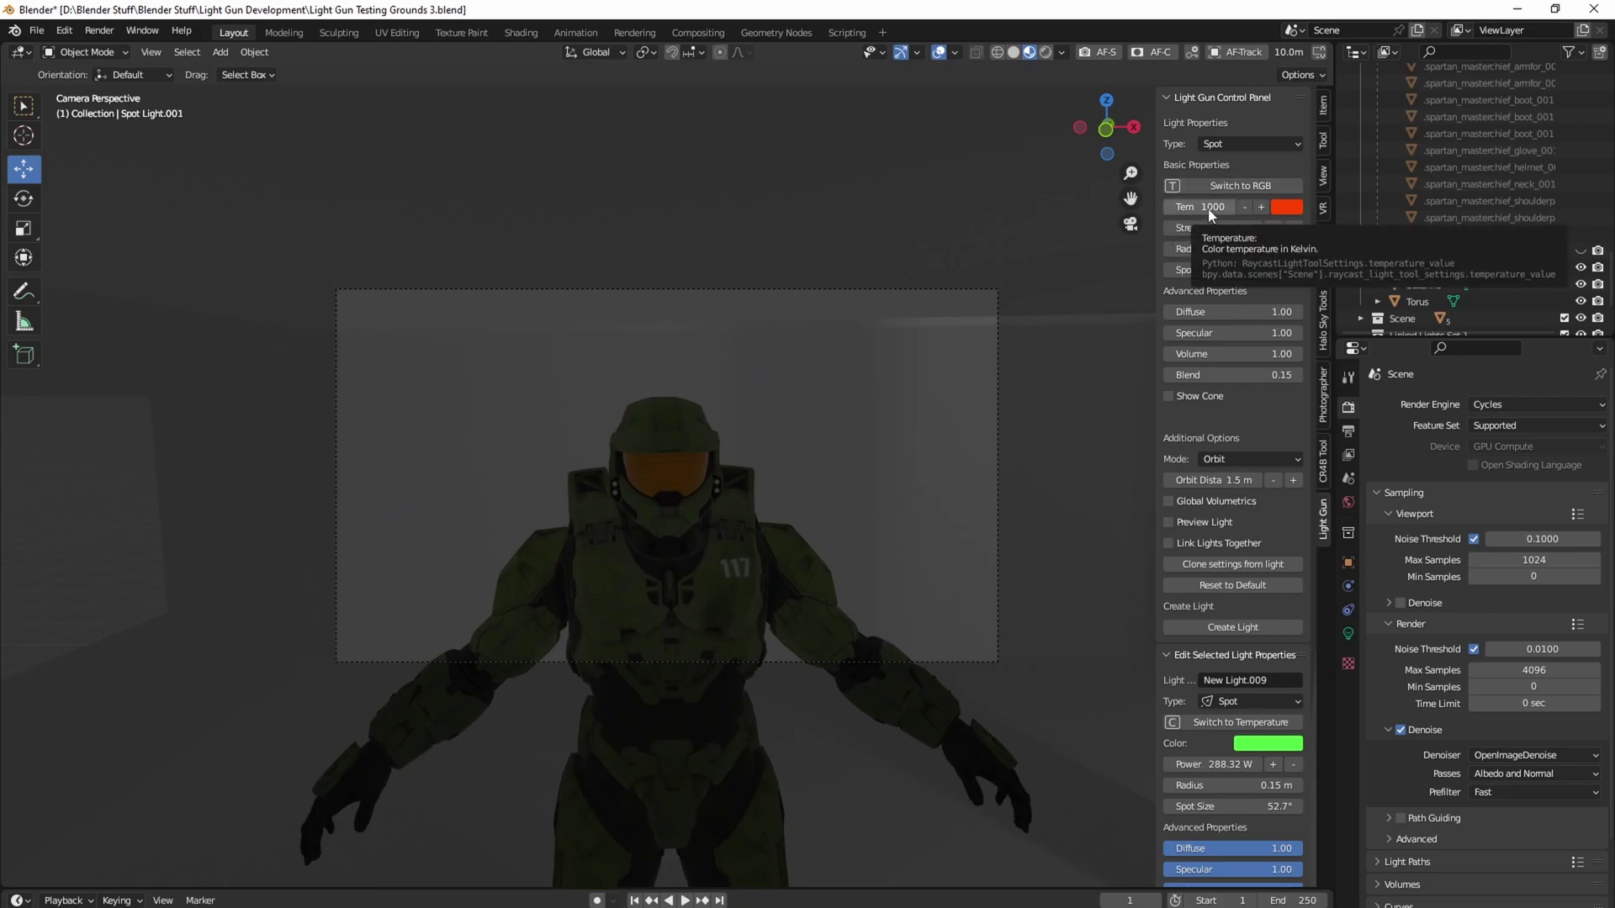
{"action": "left_click_drag", "start_coordinate": [1207, 209], "coordinate": [1253, 208]}
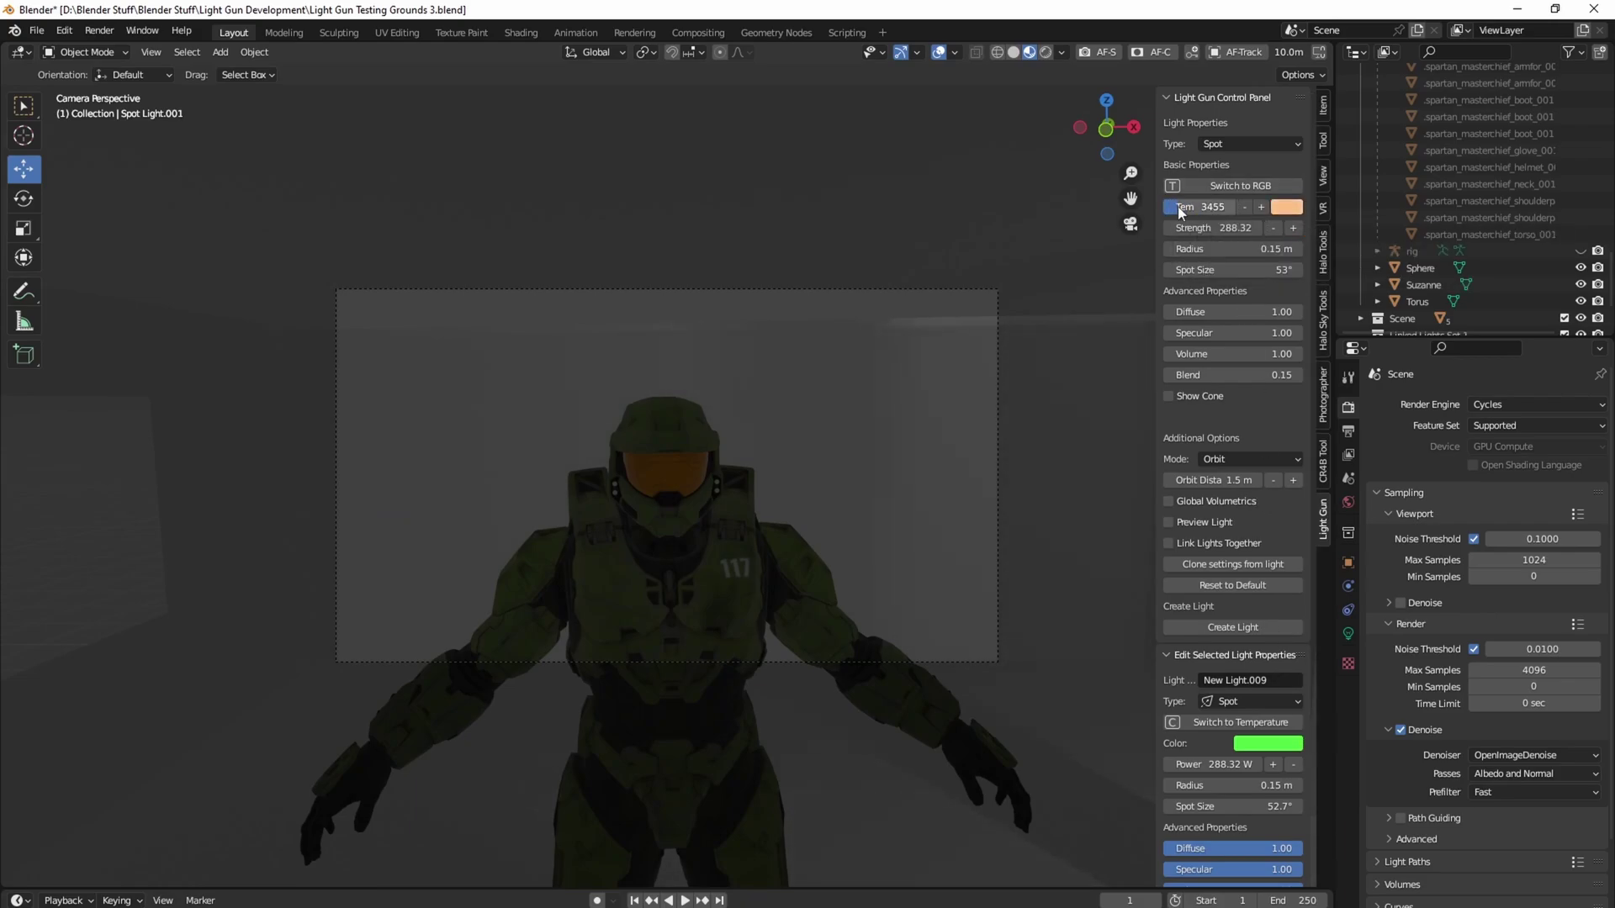
{"action": "left_click", "coordinate": [1169, 522]}
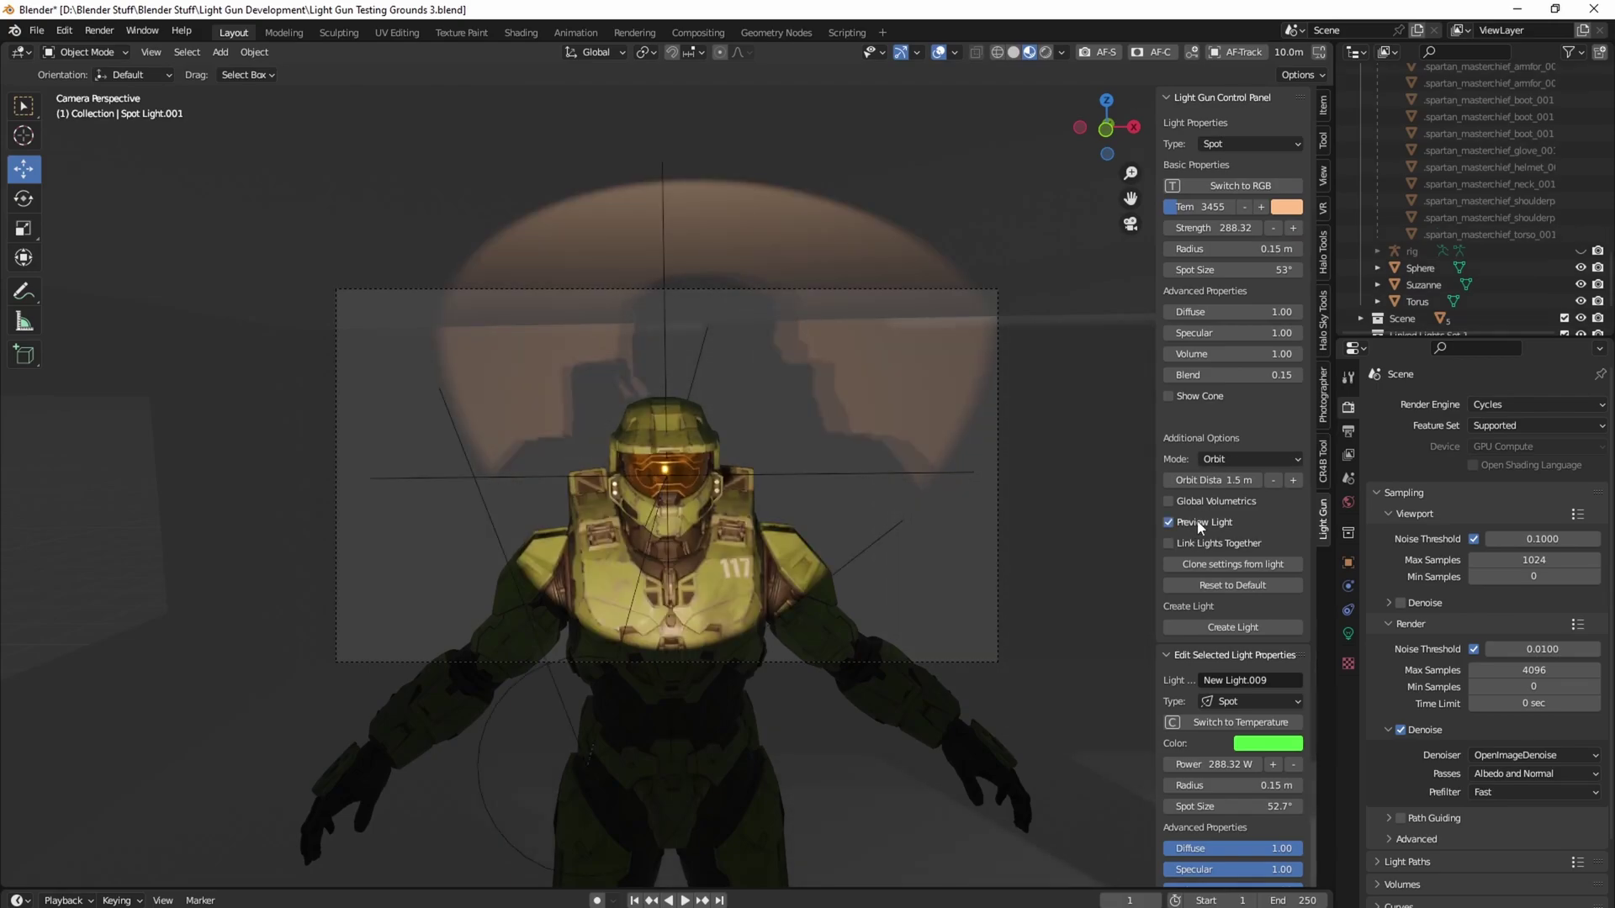
Create the orbit spot light on the armored figure, turn off the preview, and rotate its orbit empty freely to one side
{"action": "left_click", "coordinate": [1224, 627]}
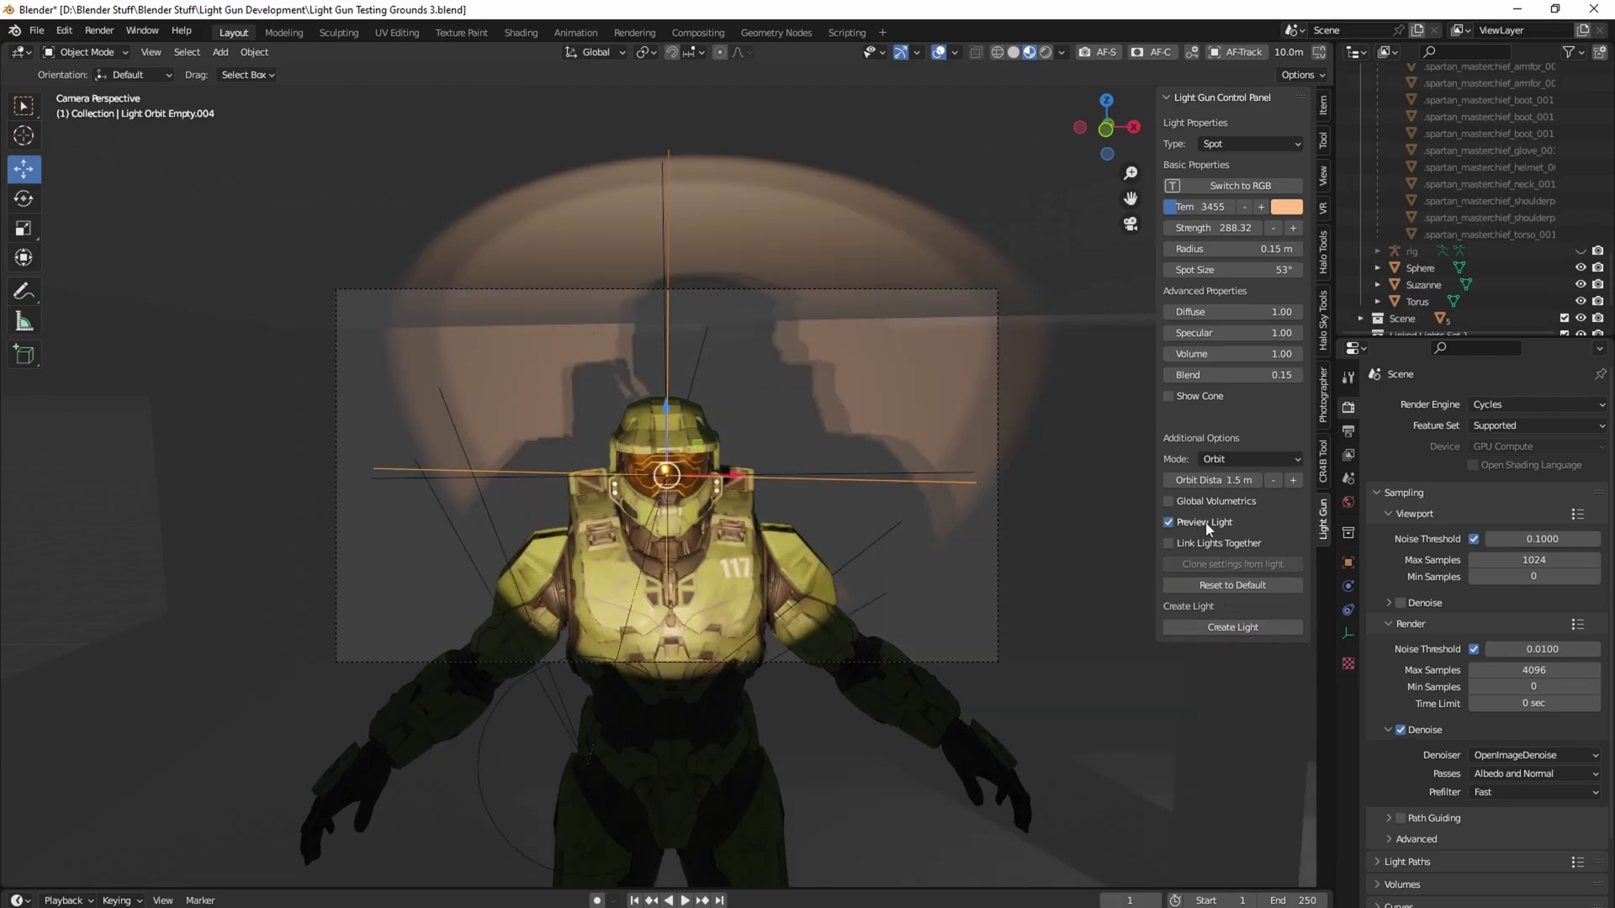
{"action": "left_click", "coordinate": [1206, 523]}
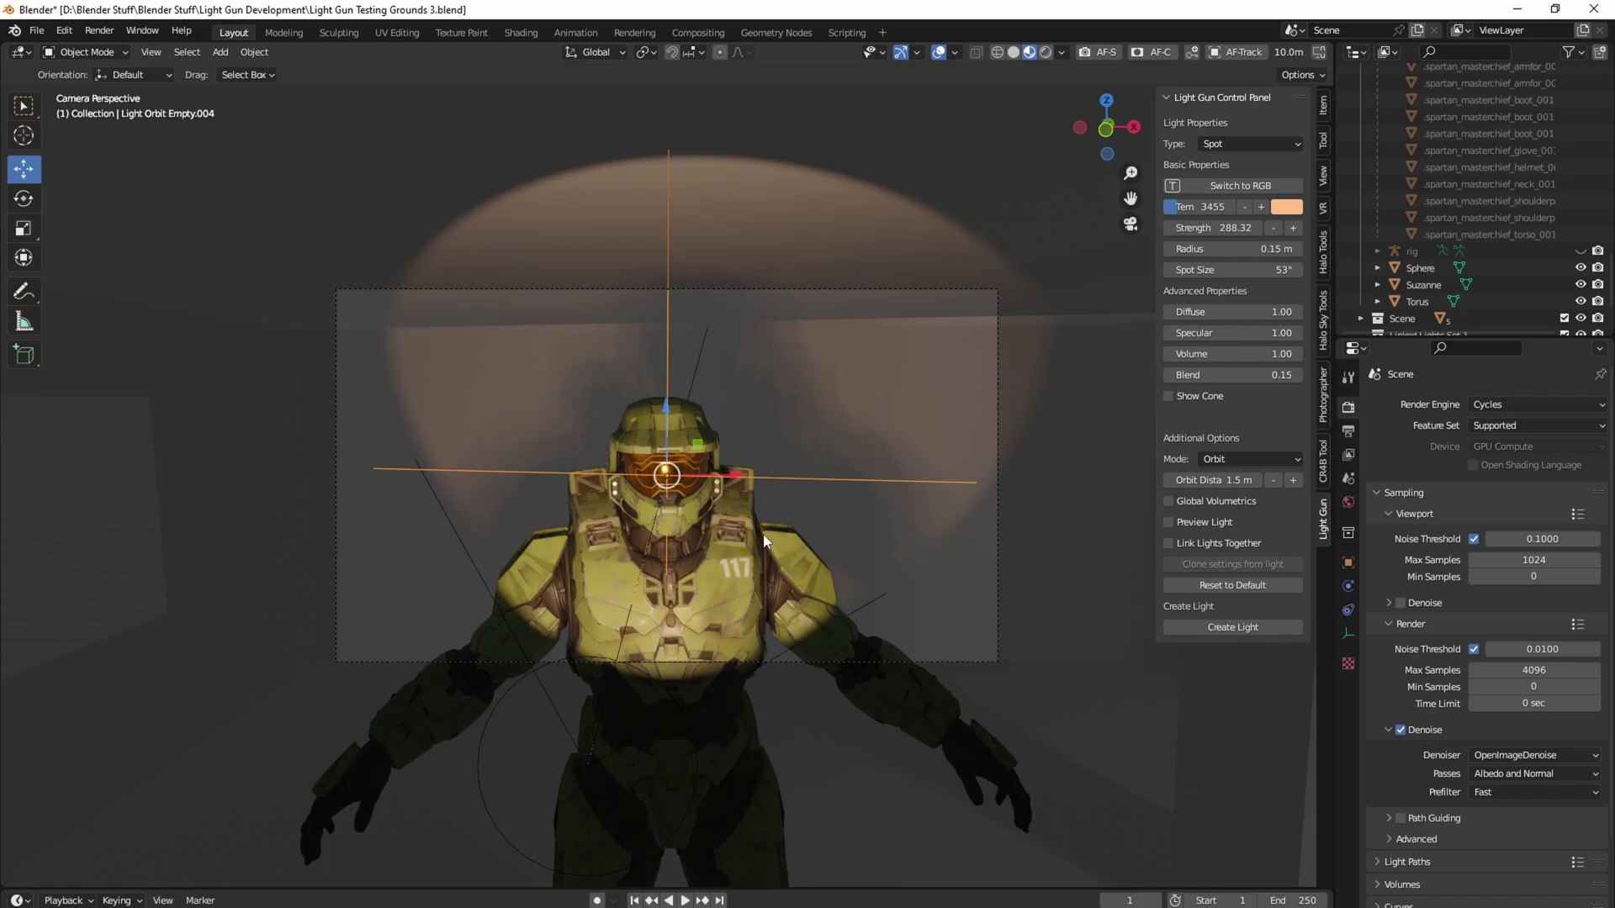
{"action": "key", "text": "r"}
{"action": "key", "text": "r"}
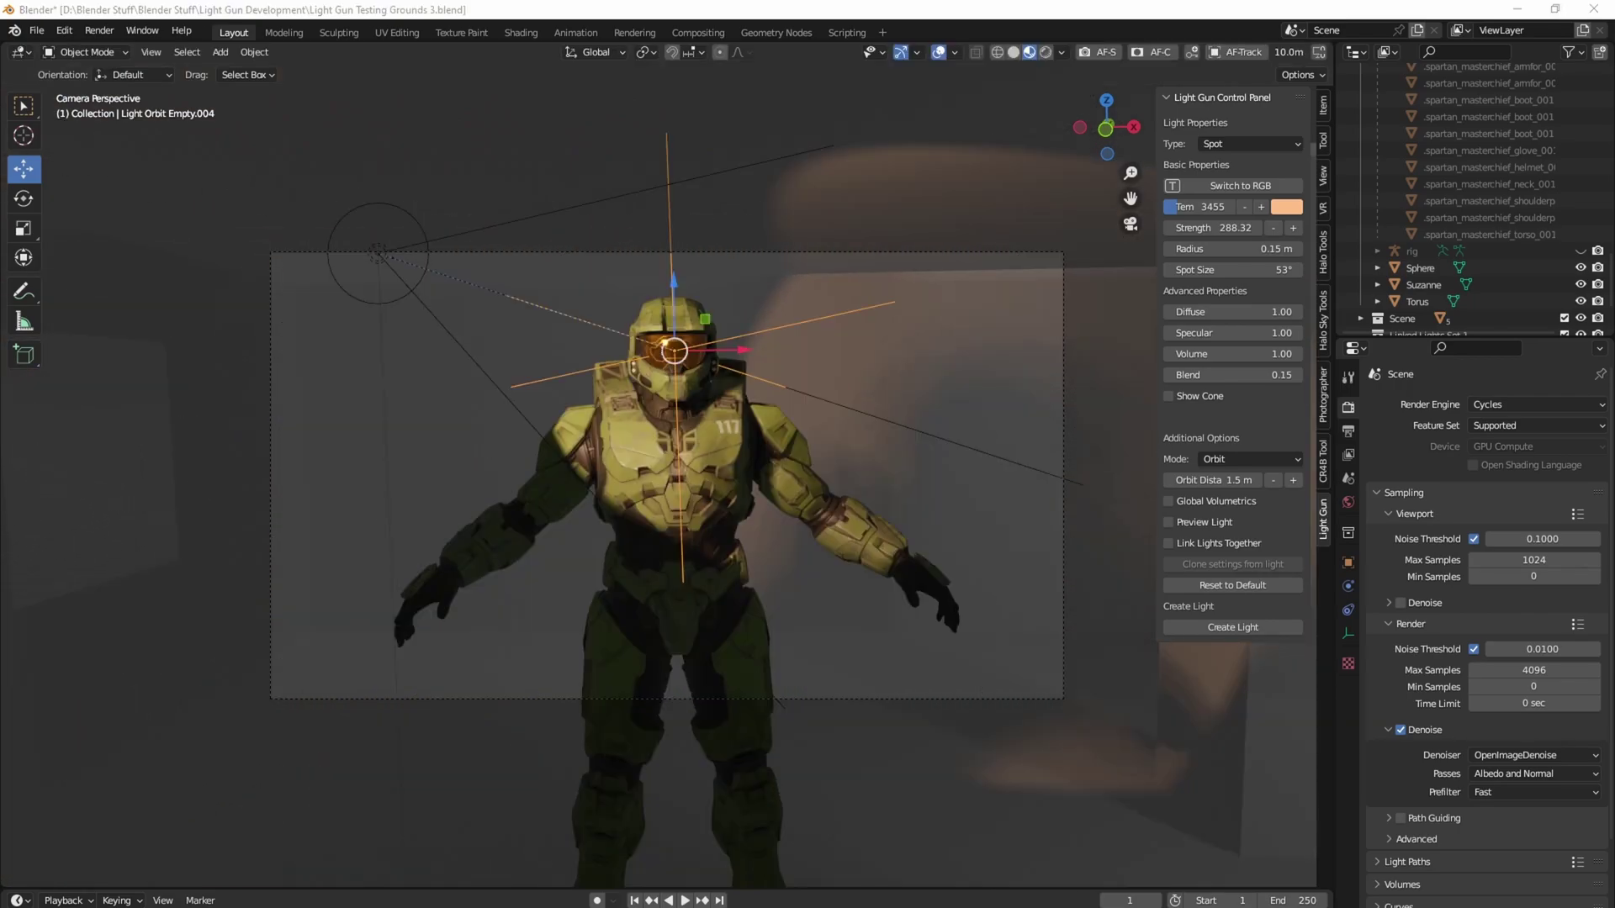
Switch the light mode to Camera Position, turn on the preview, and aim the camera closely at the monkey head
{"action": "left_click", "coordinate": [1279, 458]}
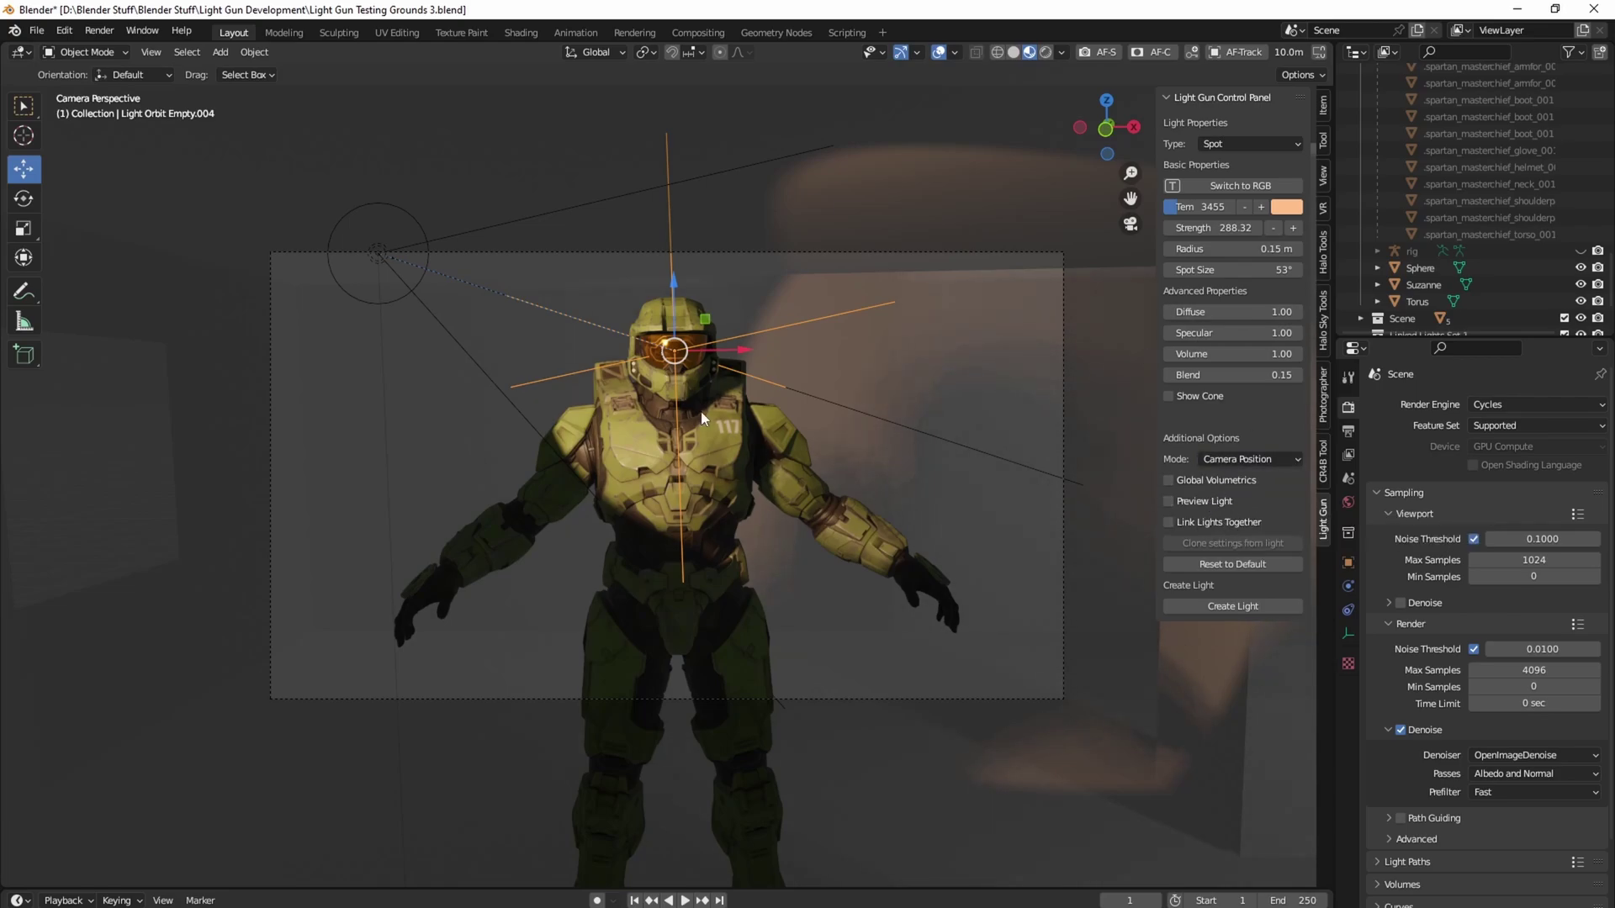
{"action": "left_click", "coordinate": [1214, 505]}
{"action": "key", "text": "shift+grave"}
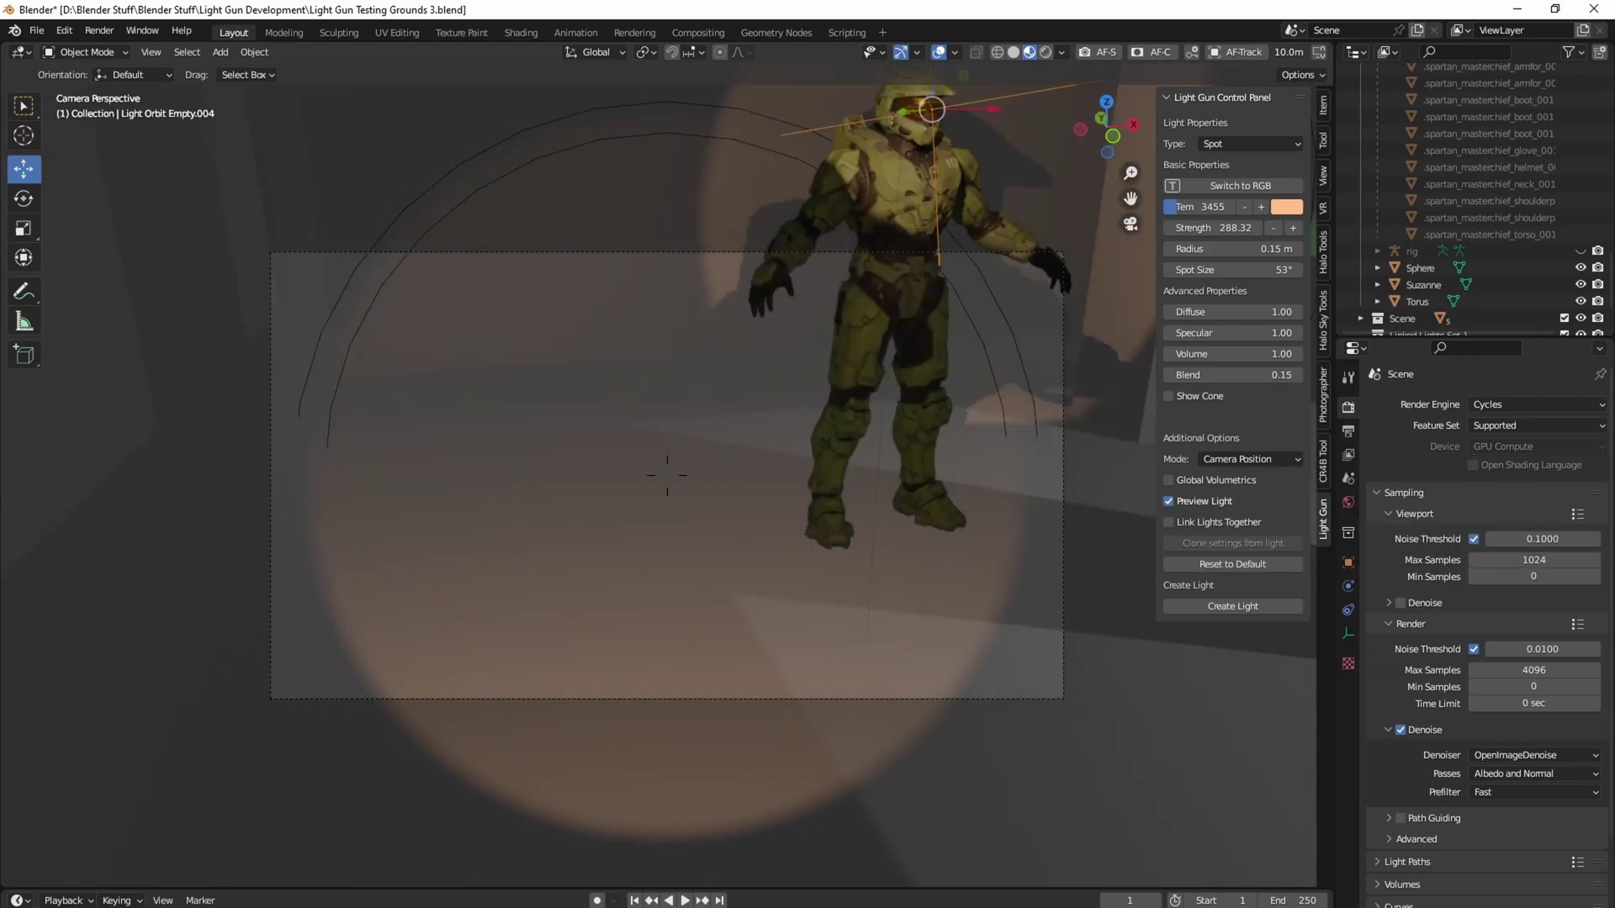
{"action": "key", "text": "w"}
{"action": "key", "text": "w"}
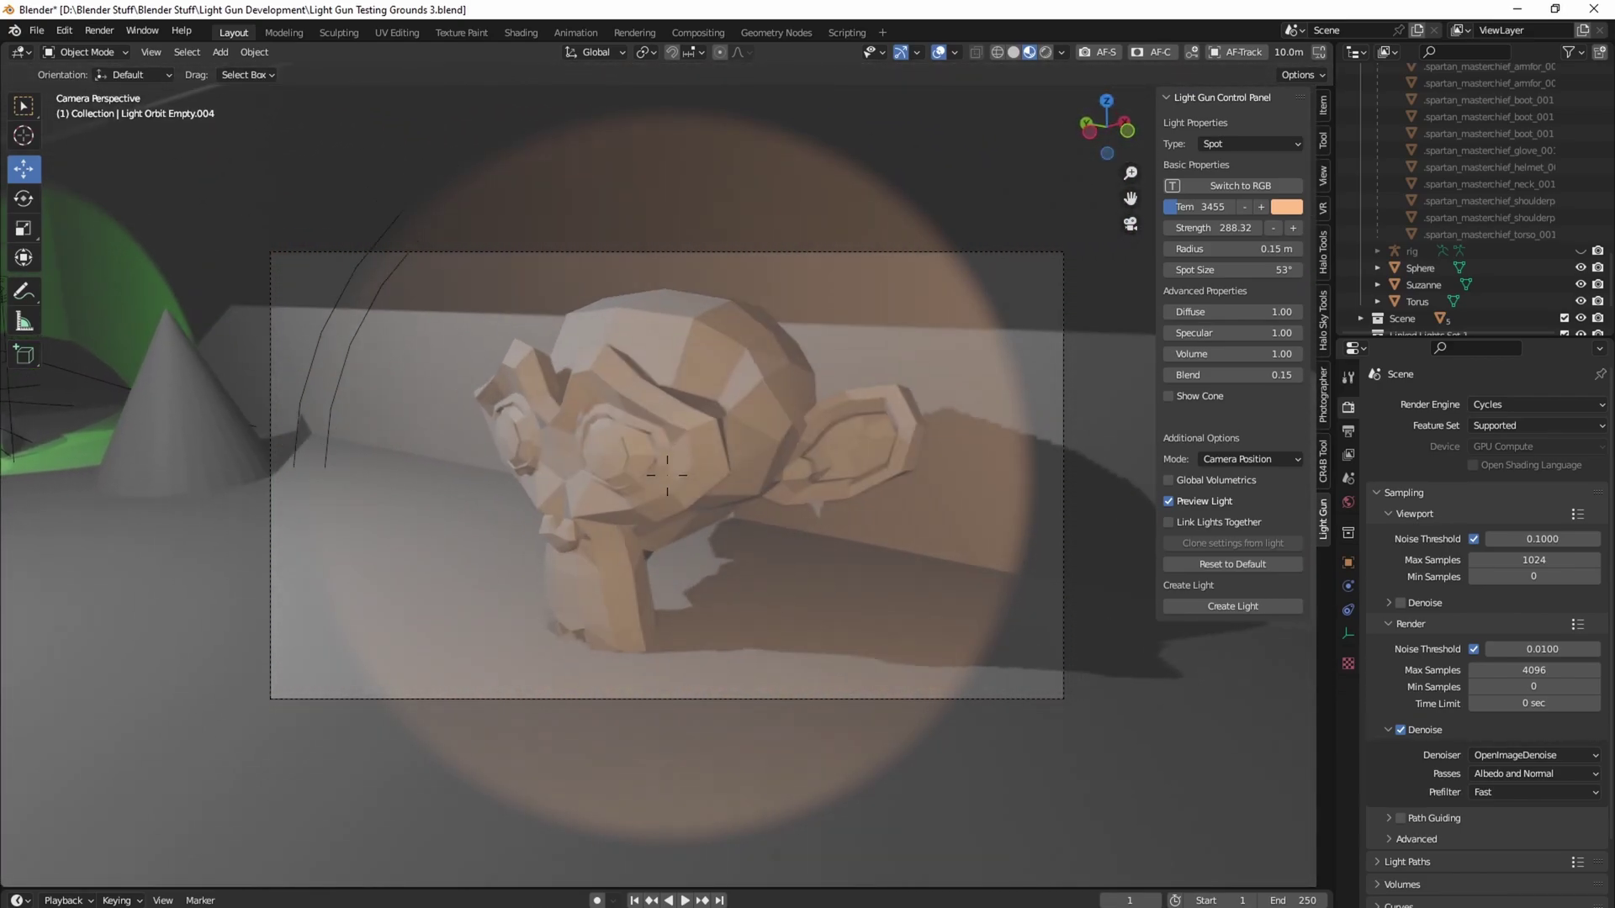
{"action": "key", "text": "w"}
{"action": "left_click", "coordinate": [667, 476]}
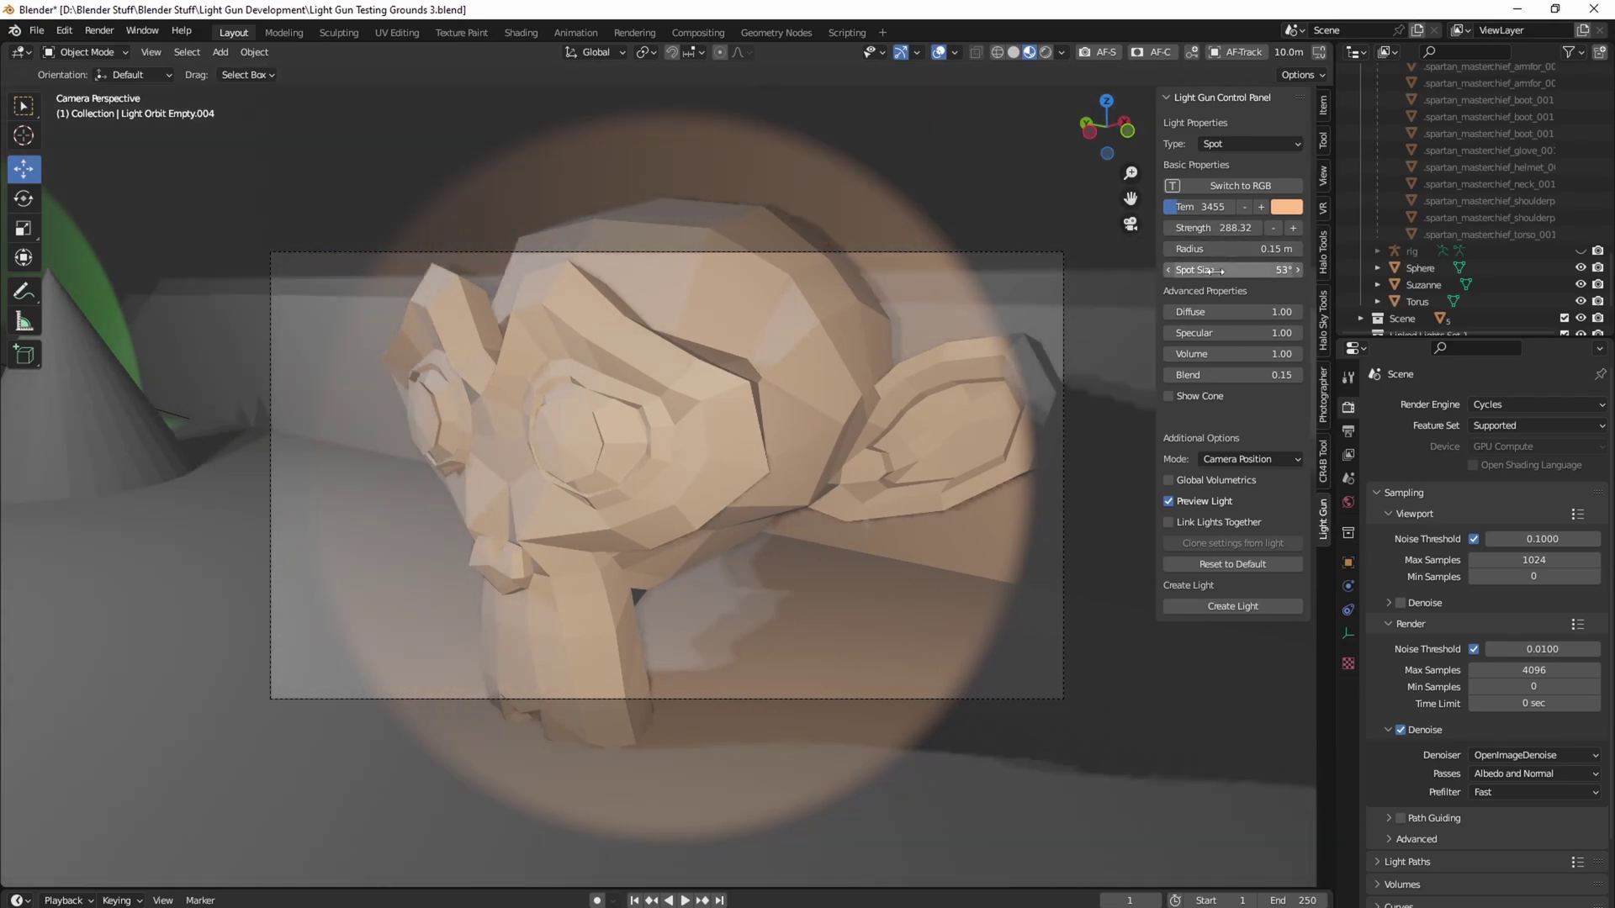
Set the previewed light's spot size to 50° and switch its color to RGB with a bright green
{"action": "mouse_move", "coordinate": [1231, 270]}
{"action": "left_mouse_down"}
{"action": "mouse_move", "coordinate": [1249, 270]}
{"action": "mouse_move", "coordinate": [1211, 270]}
{"action": "left_mouse_up"}
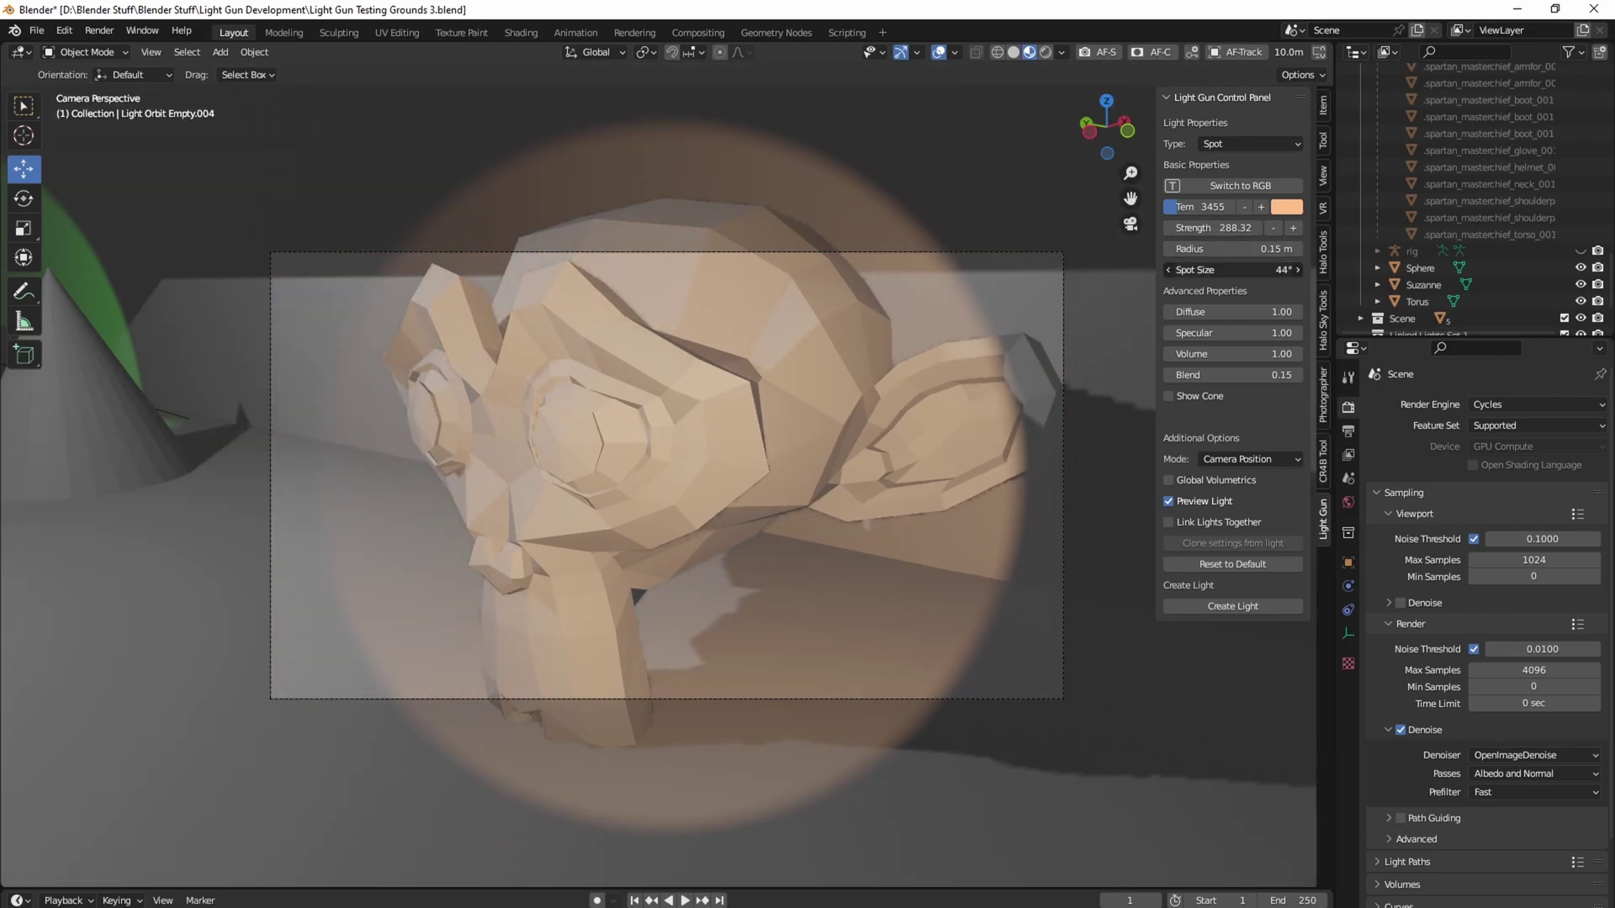
{"action": "left_click", "coordinate": [1284, 207]}
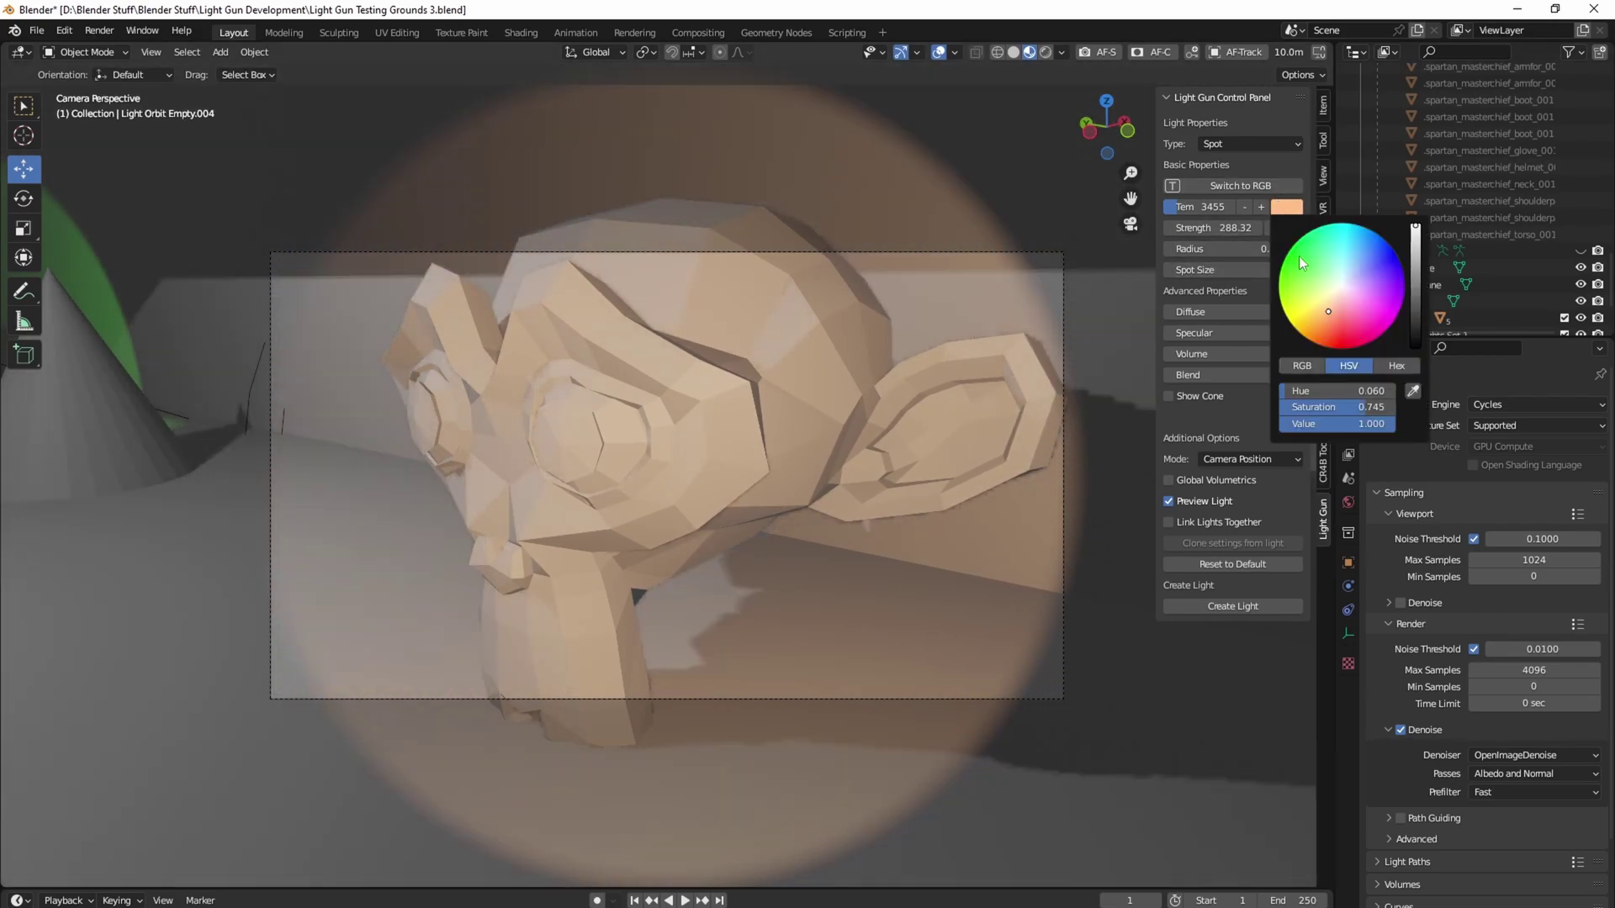
{"action": "left_click", "coordinate": [1233, 184]}
{"action": "left_click", "coordinate": [1274, 211]}
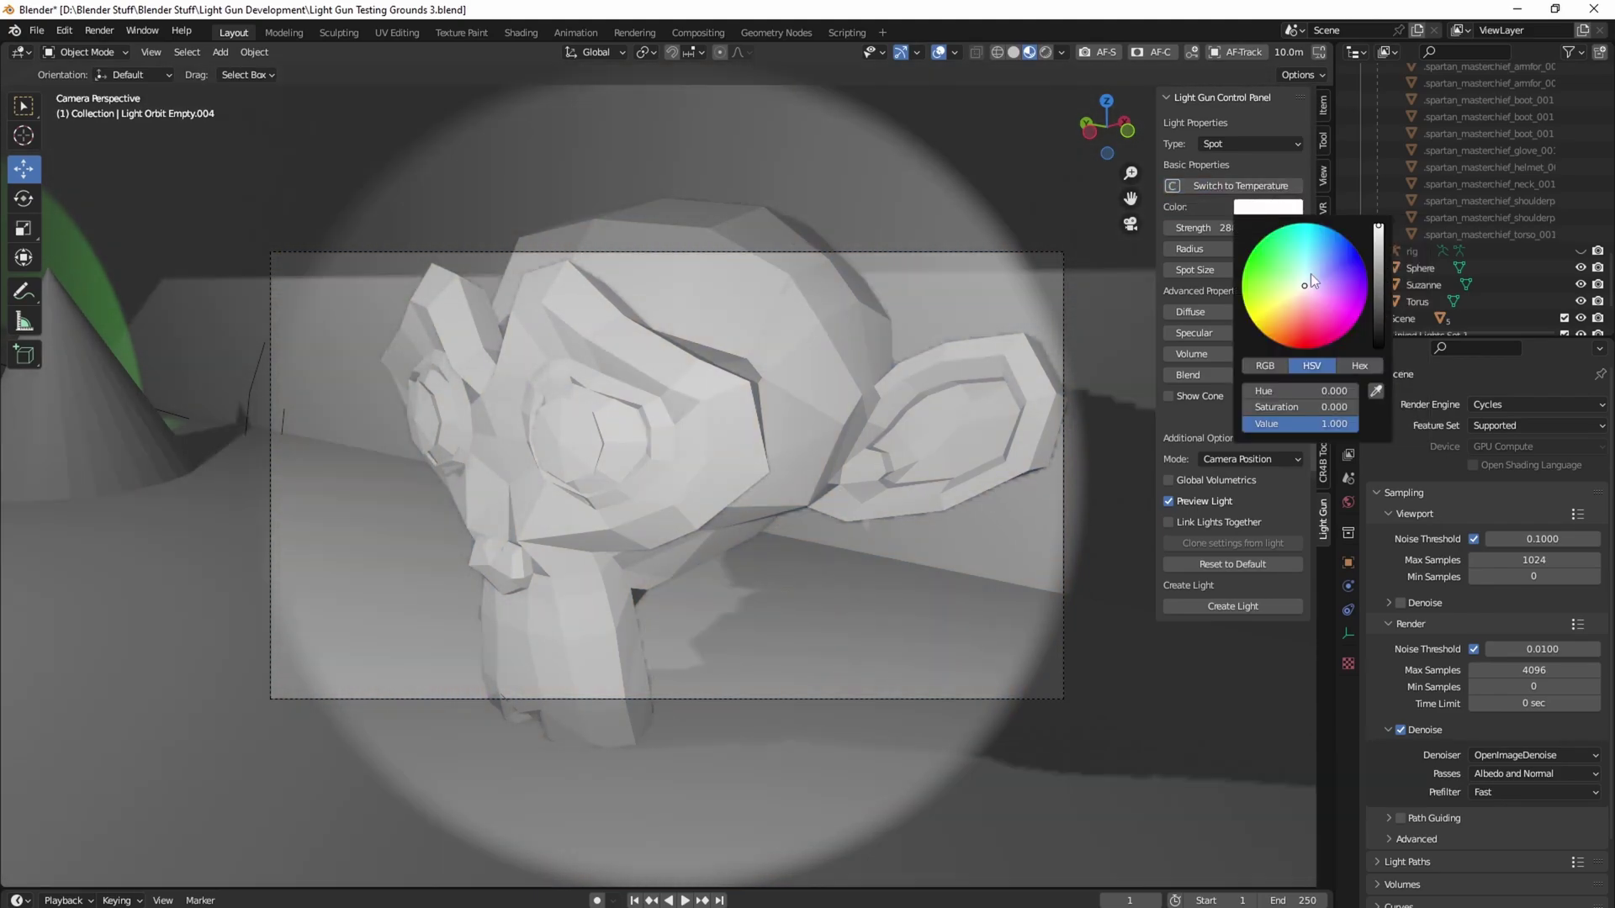
{"action": "mouse_move", "coordinate": [1311, 274]}
{"action": "left_mouse_down"}
{"action": "mouse_move", "coordinate": [1245, 260]}
{"action": "mouse_move", "coordinate": [1241, 282]}
{"action": "left_mouse_up"}
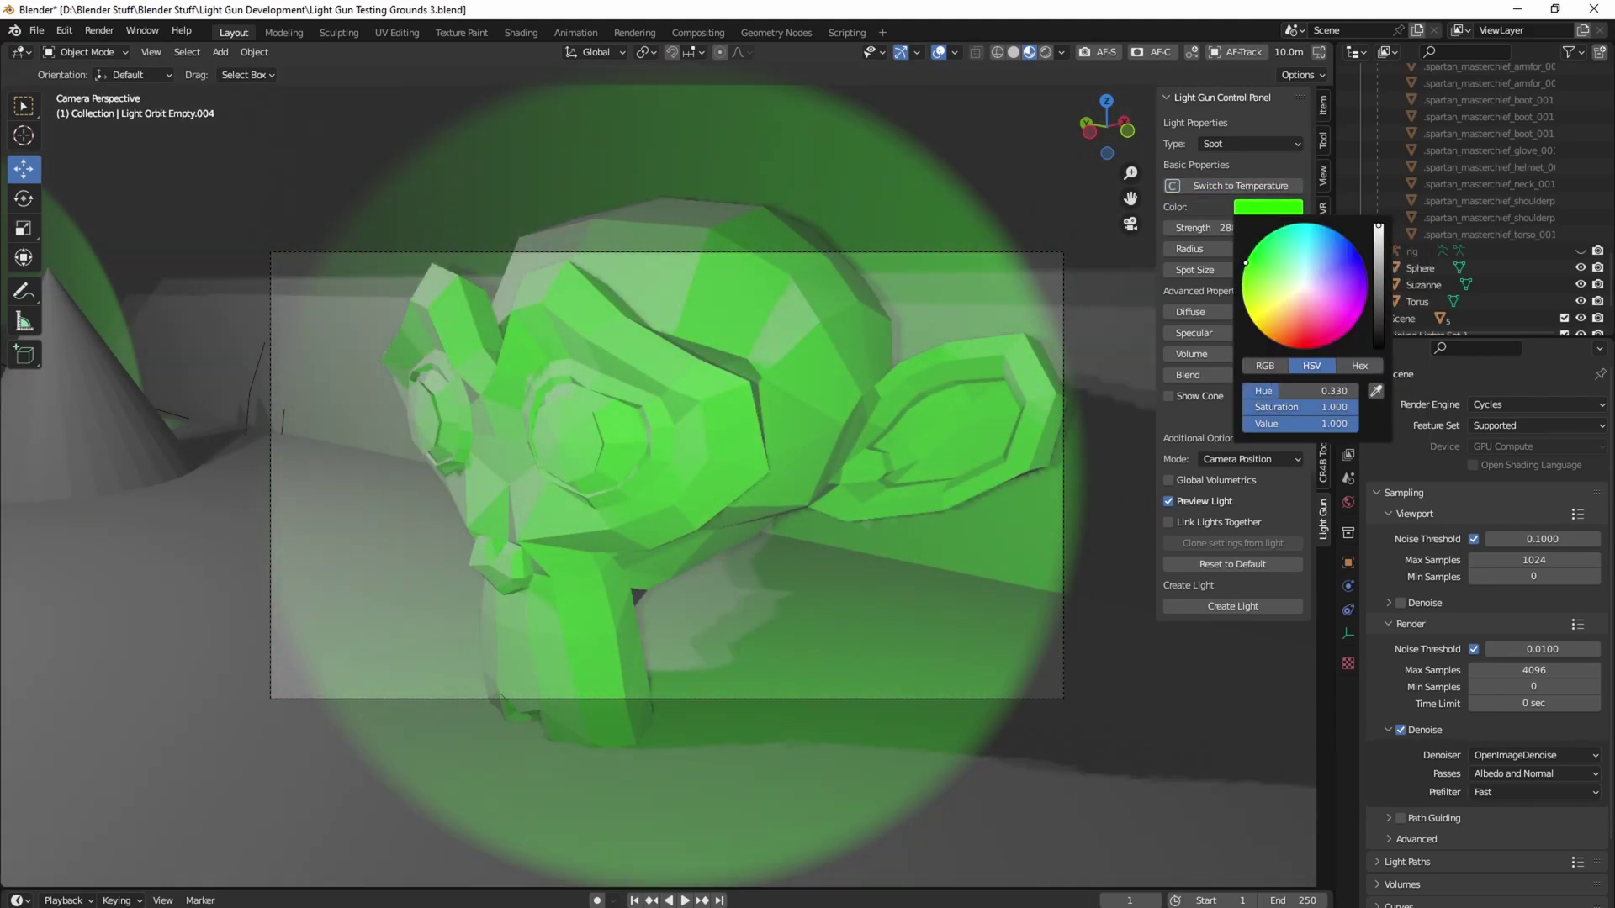
Lower the previewed light's strength to 118.09 and set its radius to 1.6 m
{"action": "left_click", "coordinate": [1278, 226]}
{"action": "left_click", "coordinate": [1278, 226]}
{"action": "left_click", "coordinate": [1279, 226]}
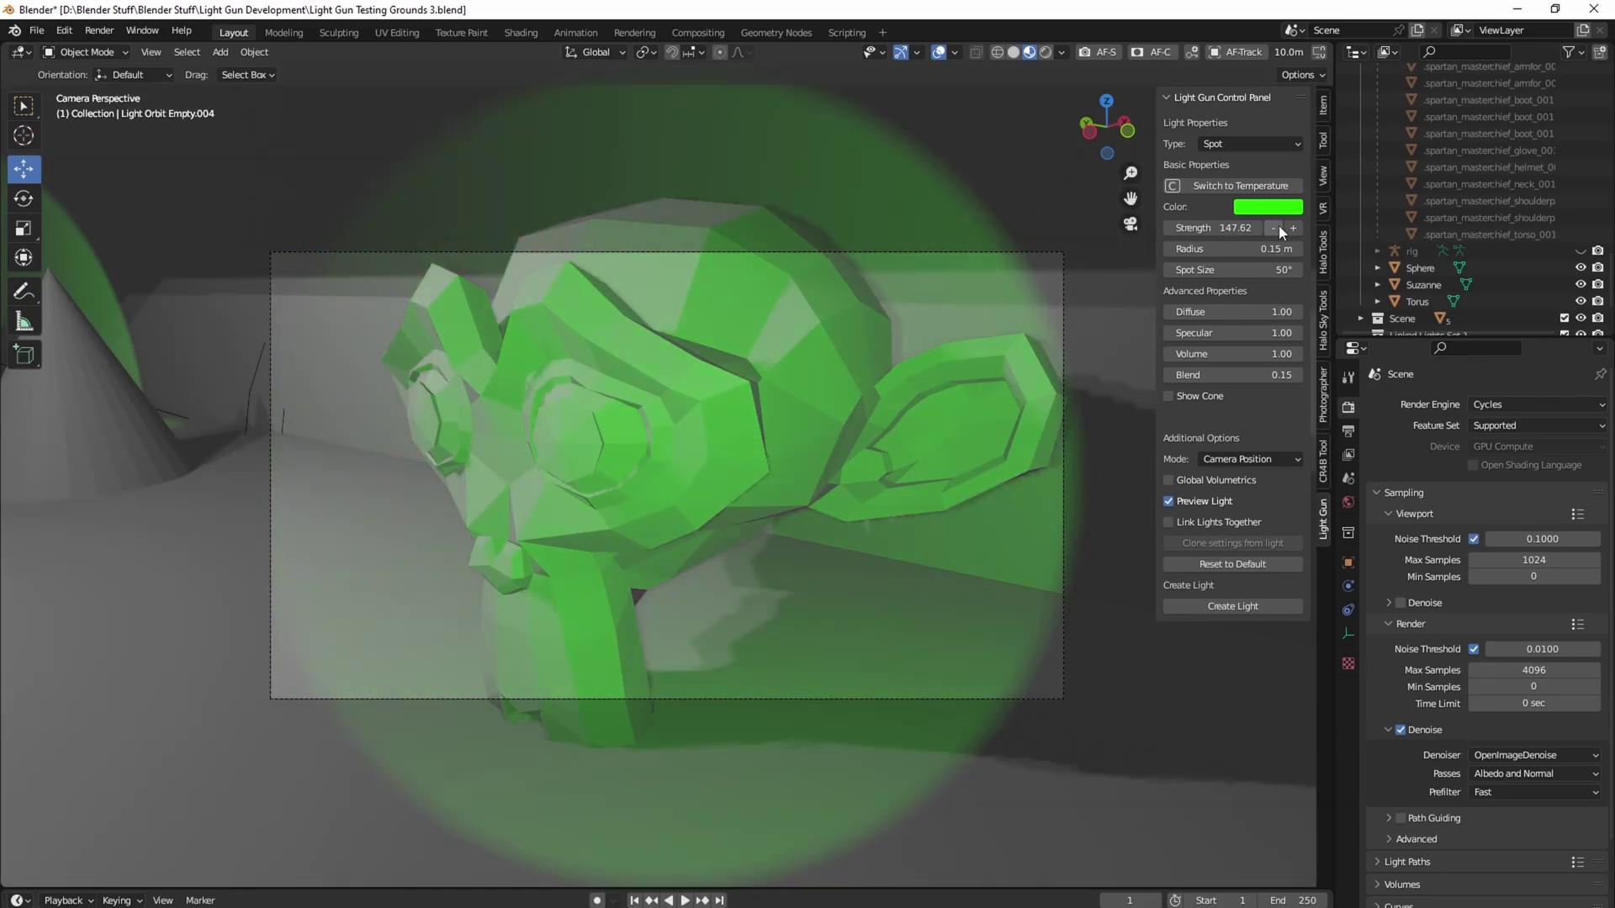
{"action": "left_click", "coordinate": [1275, 228]}
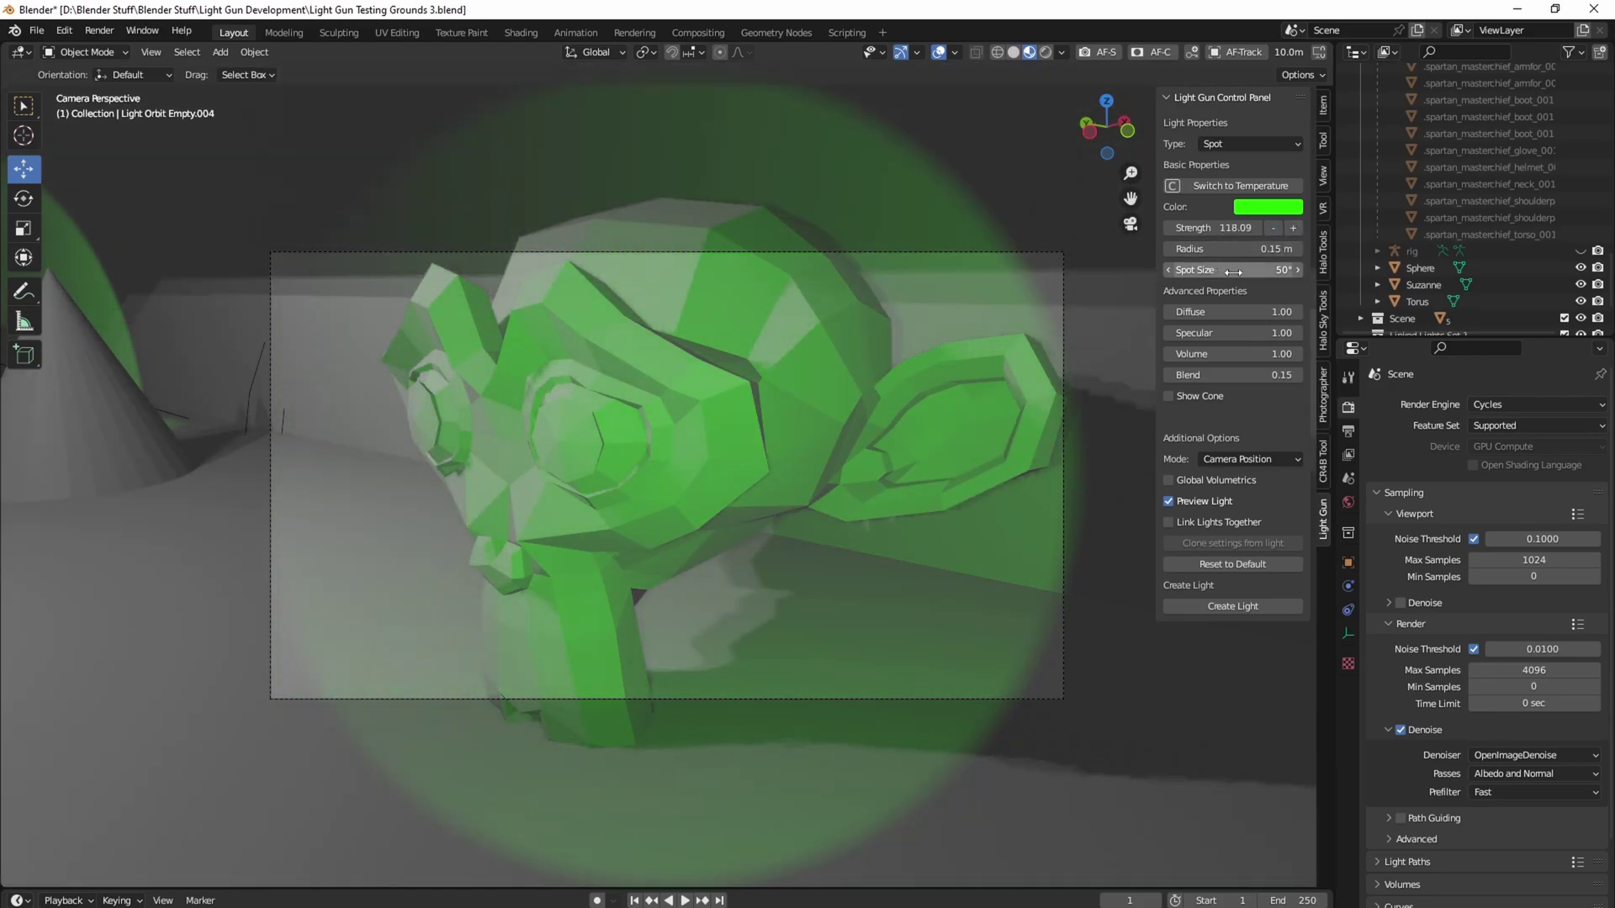
{"action": "left_click_drag", "start_coordinate": [1233, 249], "coordinate": [1268, 249]}
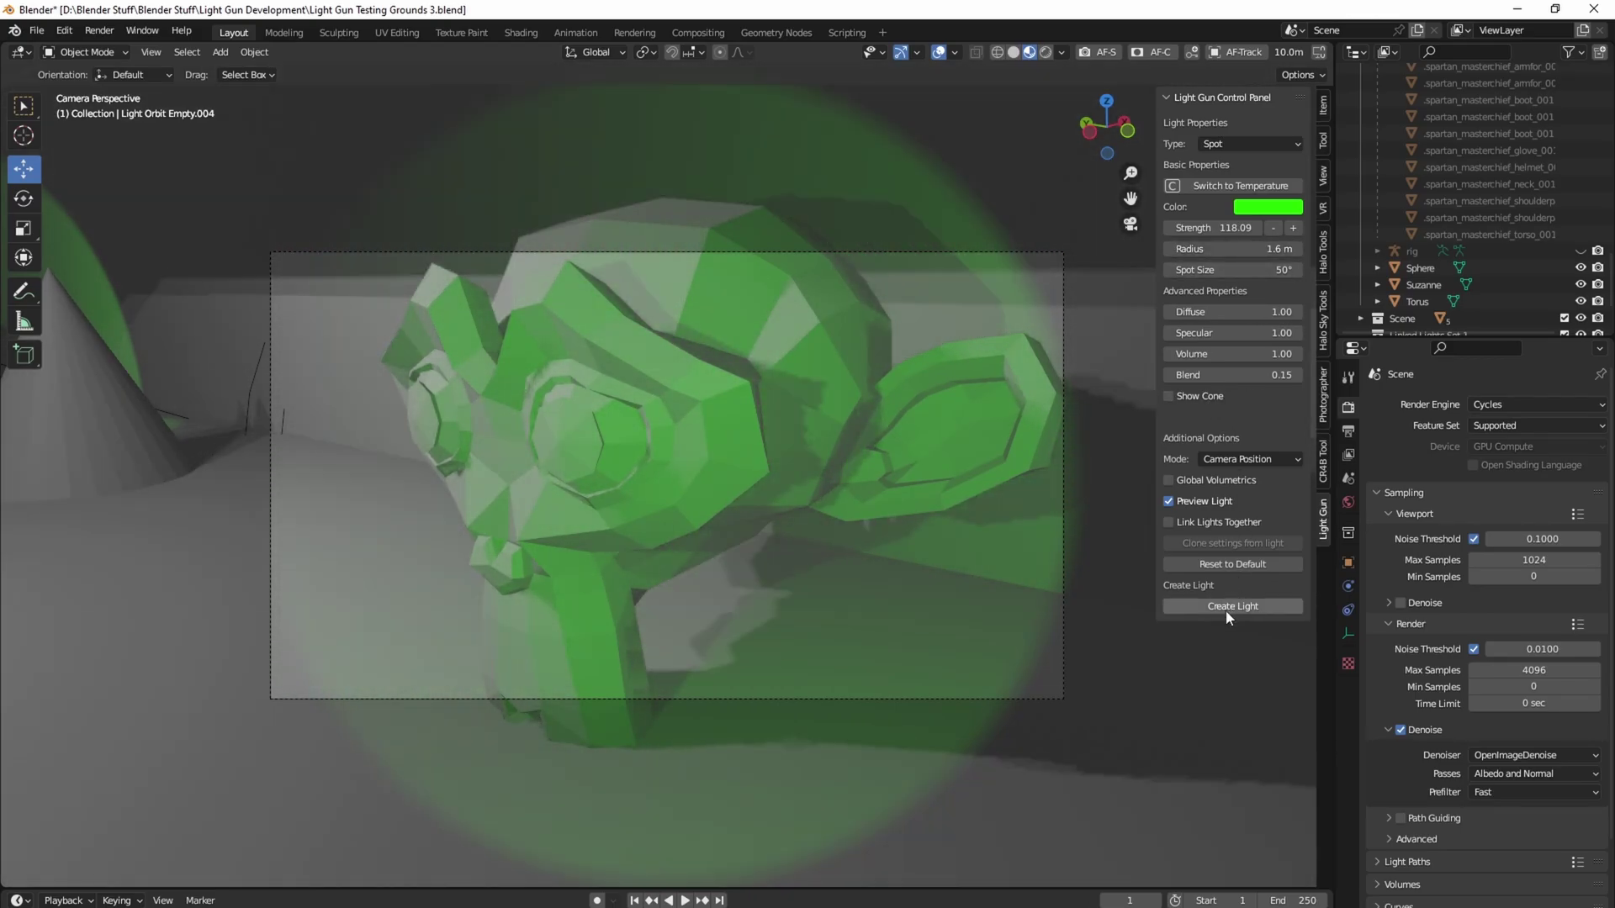
Create the green spot light at the camera position, turn off the preview, and leave the camera view
{"action": "left_click", "coordinate": [1226, 609]}
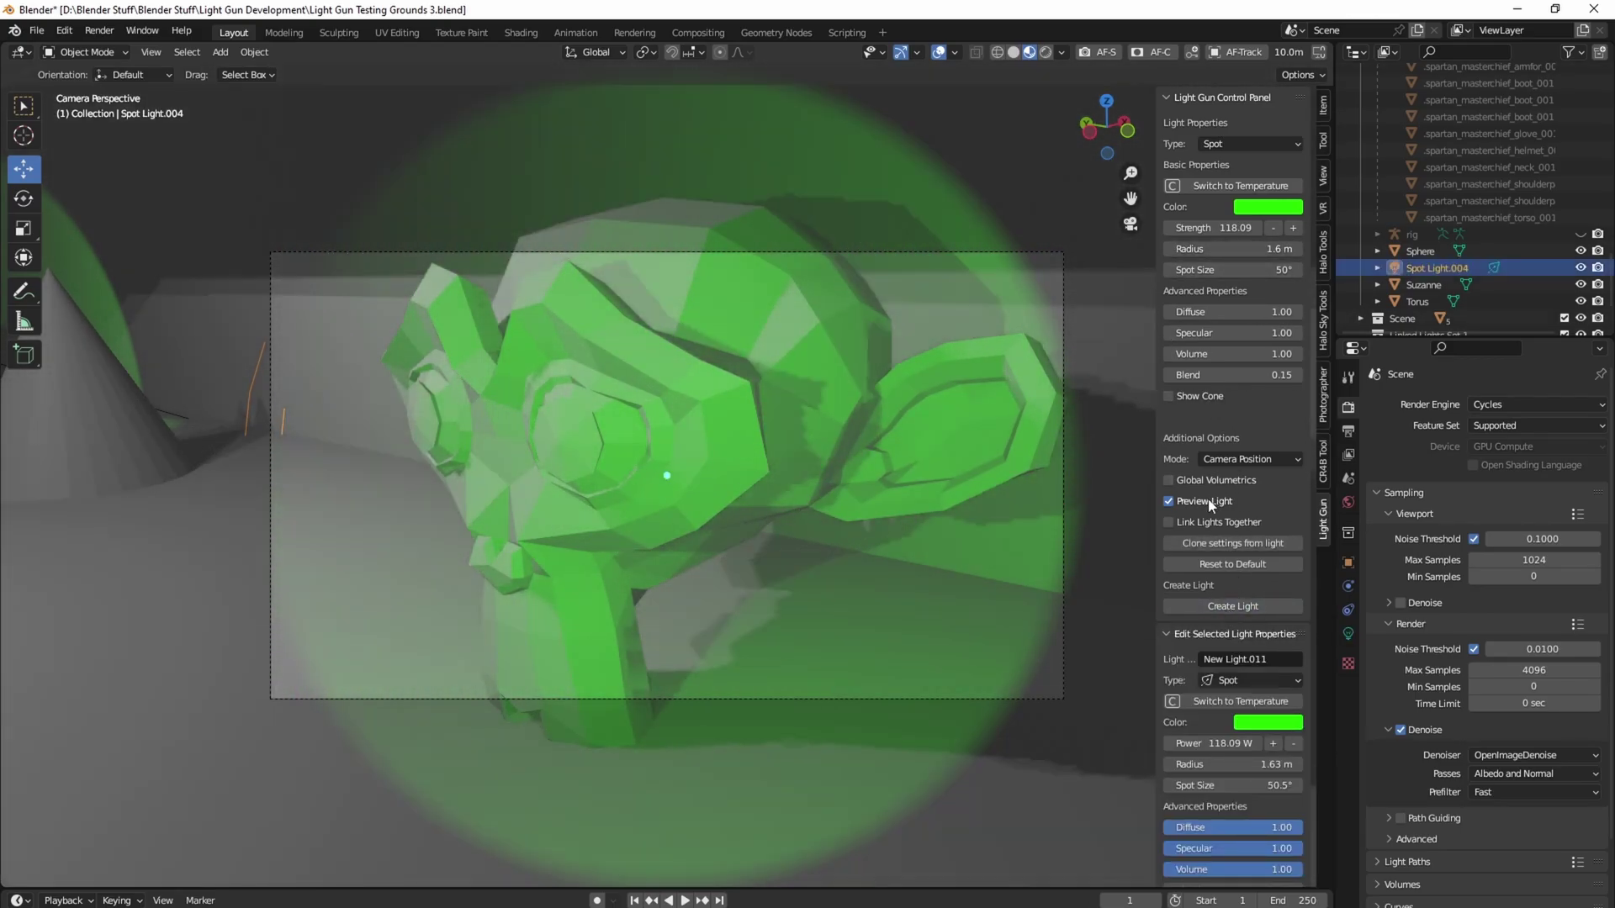
{"action": "left_click", "coordinate": [1168, 502]}
{"action": "left_click", "coordinate": [1131, 224]}
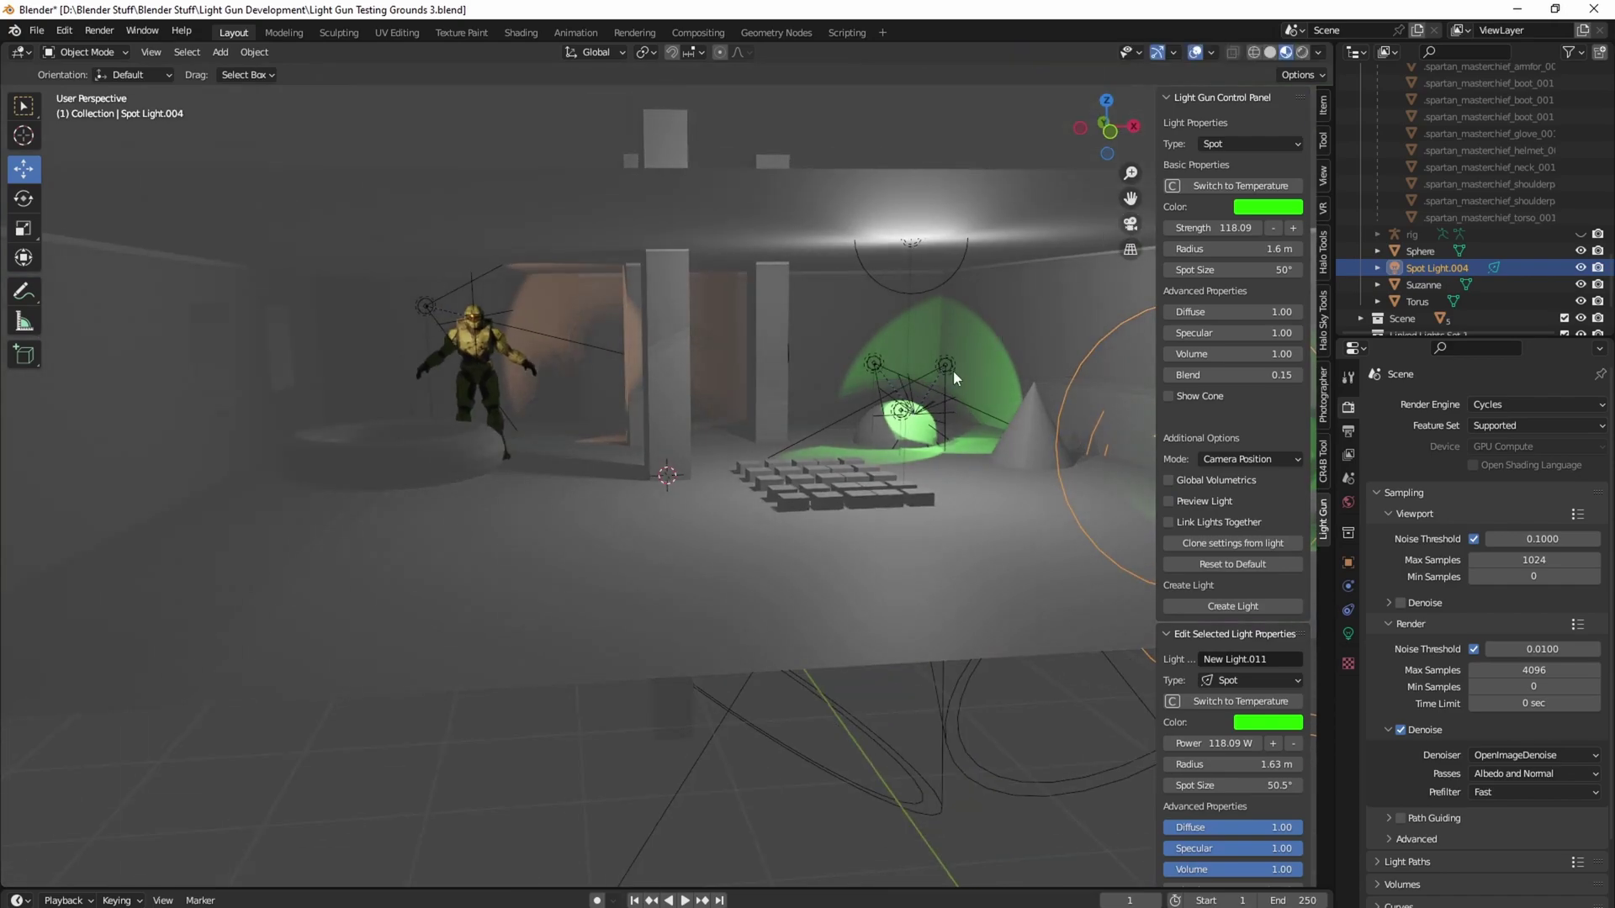
Examine the created green spot light's position relative to the camera and the monkey head from several angles
{"action": "key", "text": "shift+grave"}
{"action": "key", "text": "a"}
{"action": "key", "text": "w"}
{"action": "key", "text": "a"}
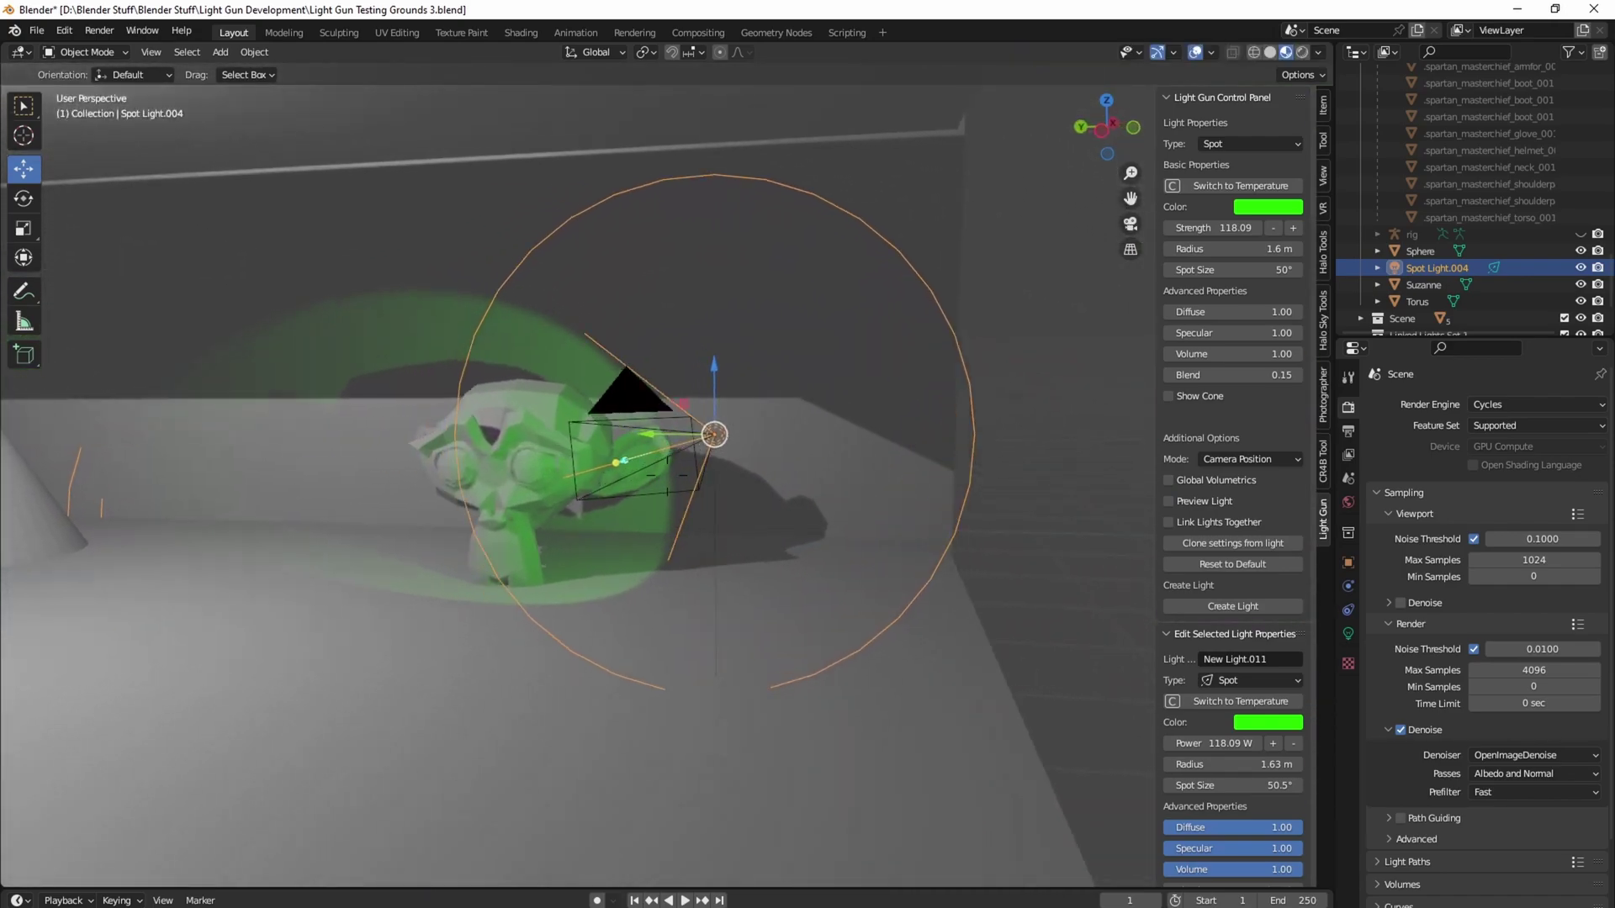
{"action": "key", "text": "w"}
{"action": "key", "text": "s"}
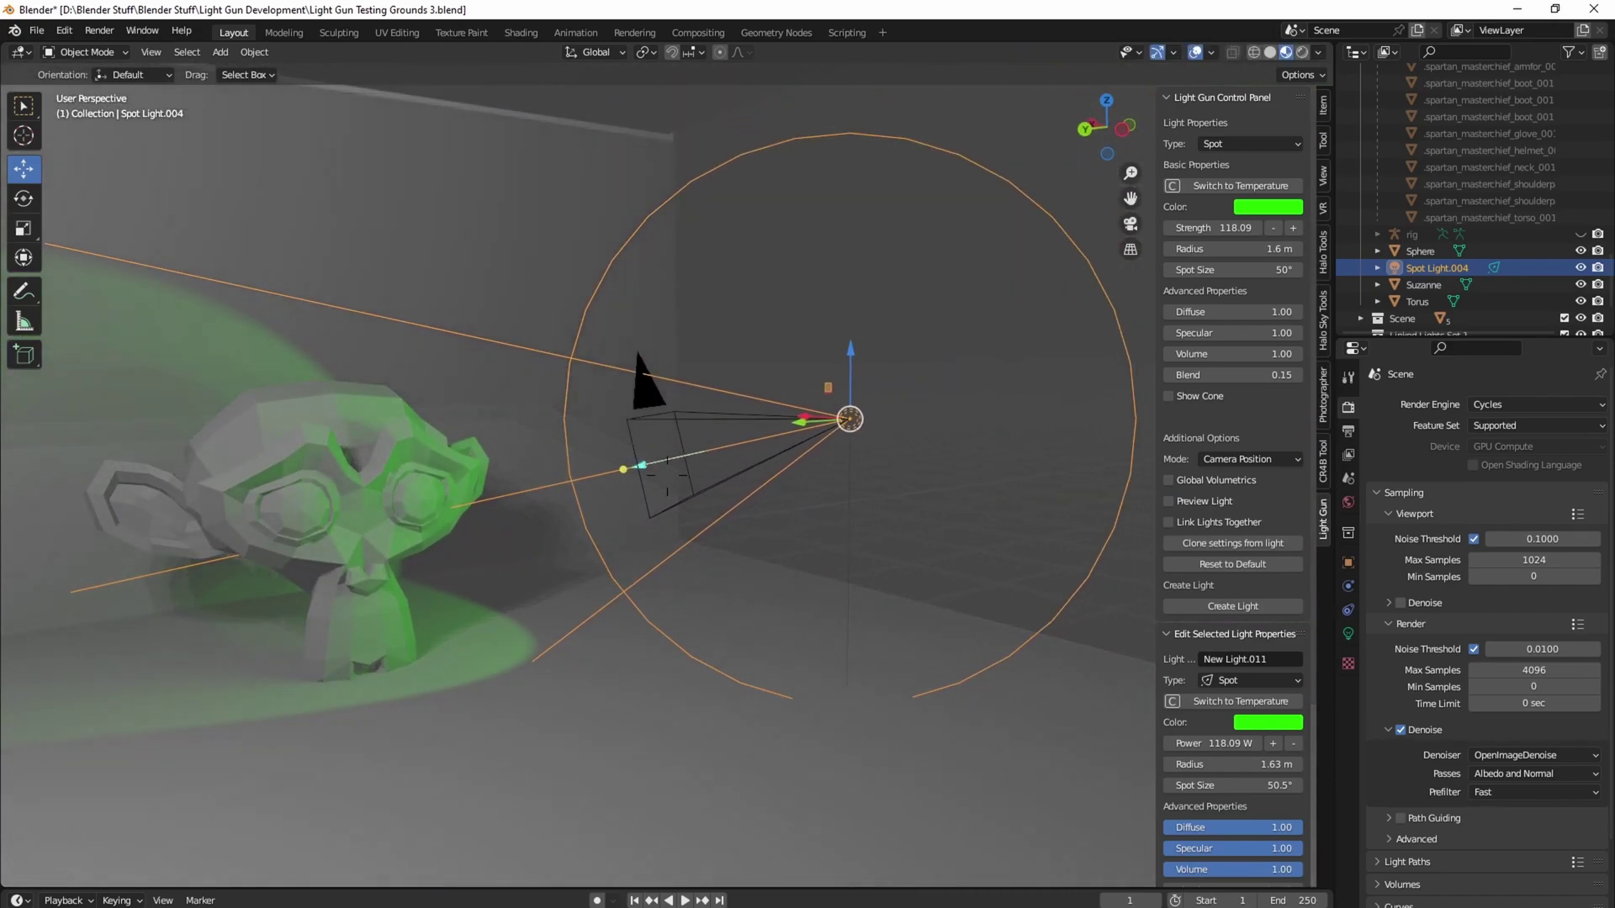
{"action": "key", "text": "d"}
{"action": "left_click", "coordinate": [946, 387]}
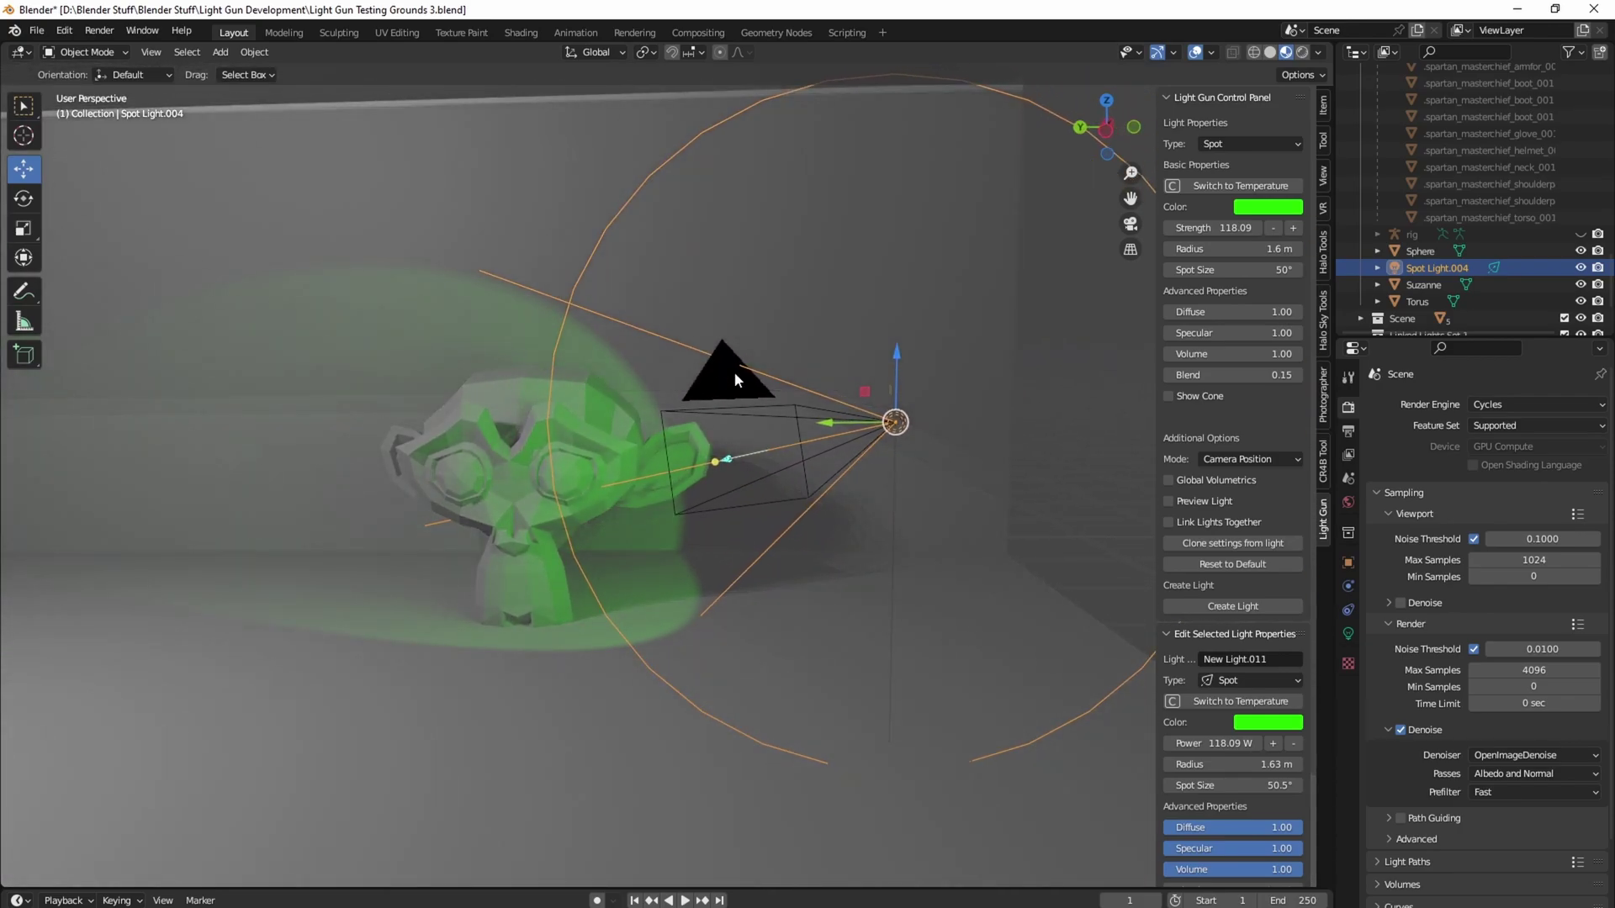
Select the camera, return to its view, and preview a red camera-position spot light aimed at the monkey's face from the front
{"action": "left_click", "coordinate": [732, 372]}
{"action": "left_click", "coordinate": [1130, 223]}
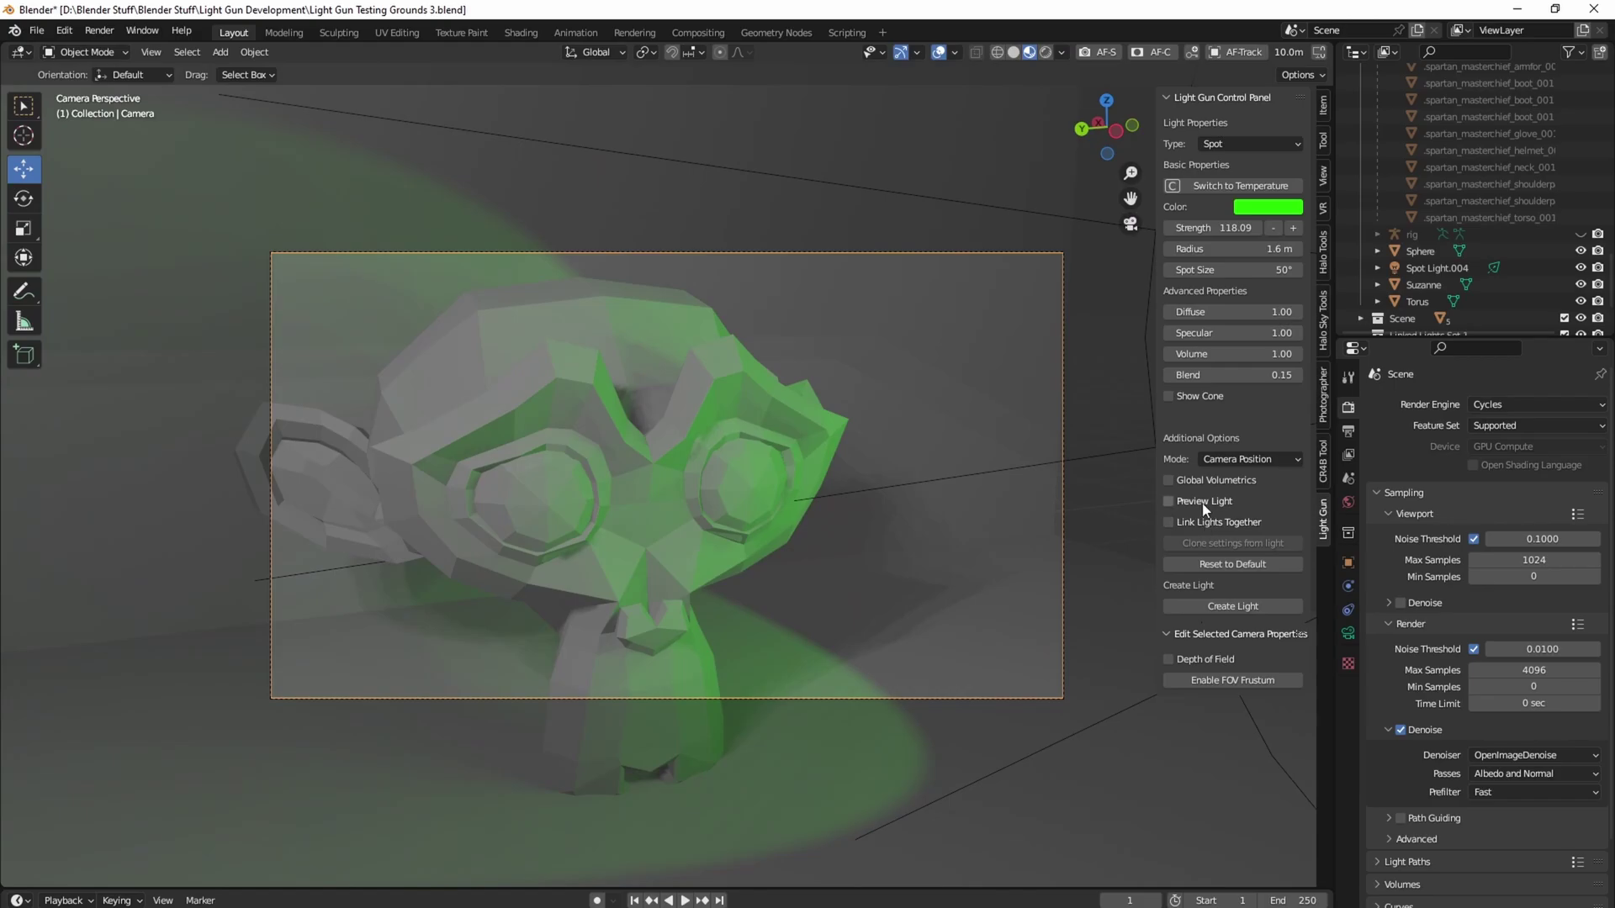
{"action": "left_click", "coordinate": [1205, 503]}
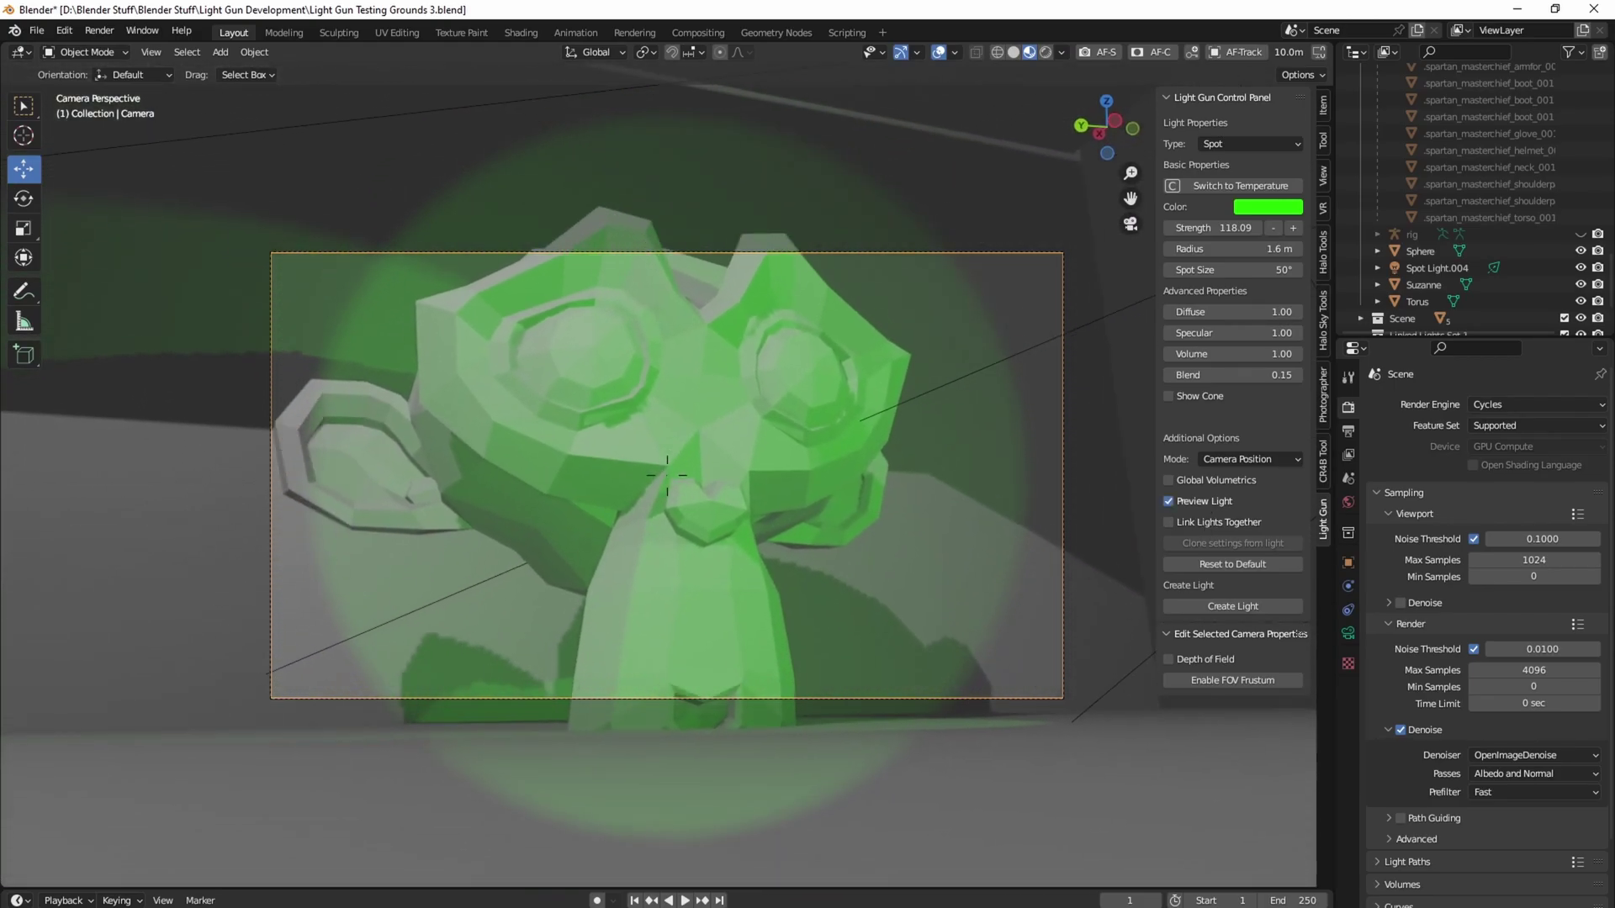
{"action": "left_click", "coordinate": [667, 475]}
{"action": "left_click", "coordinate": [1272, 210]}
{"action": "left_click_drag", "start_coordinate": [1282, 253], "coordinate": [1310, 349]}
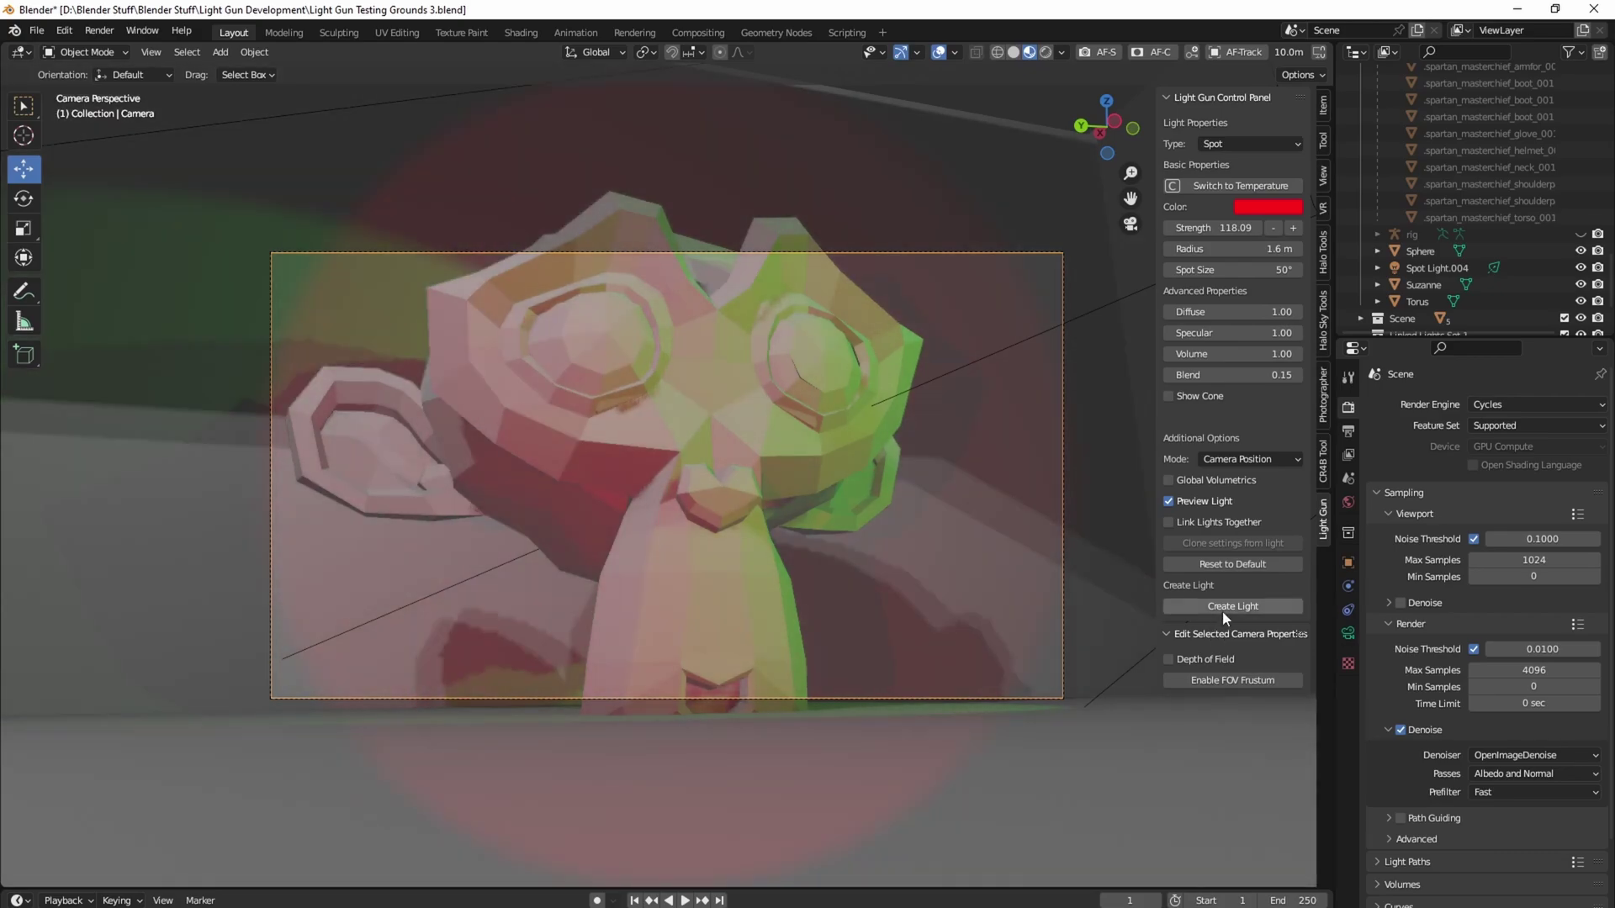
Create the red spot light at the camera position and raise the previewed light's strength to 244.88
{"action": "left_click", "coordinate": [1225, 606]}
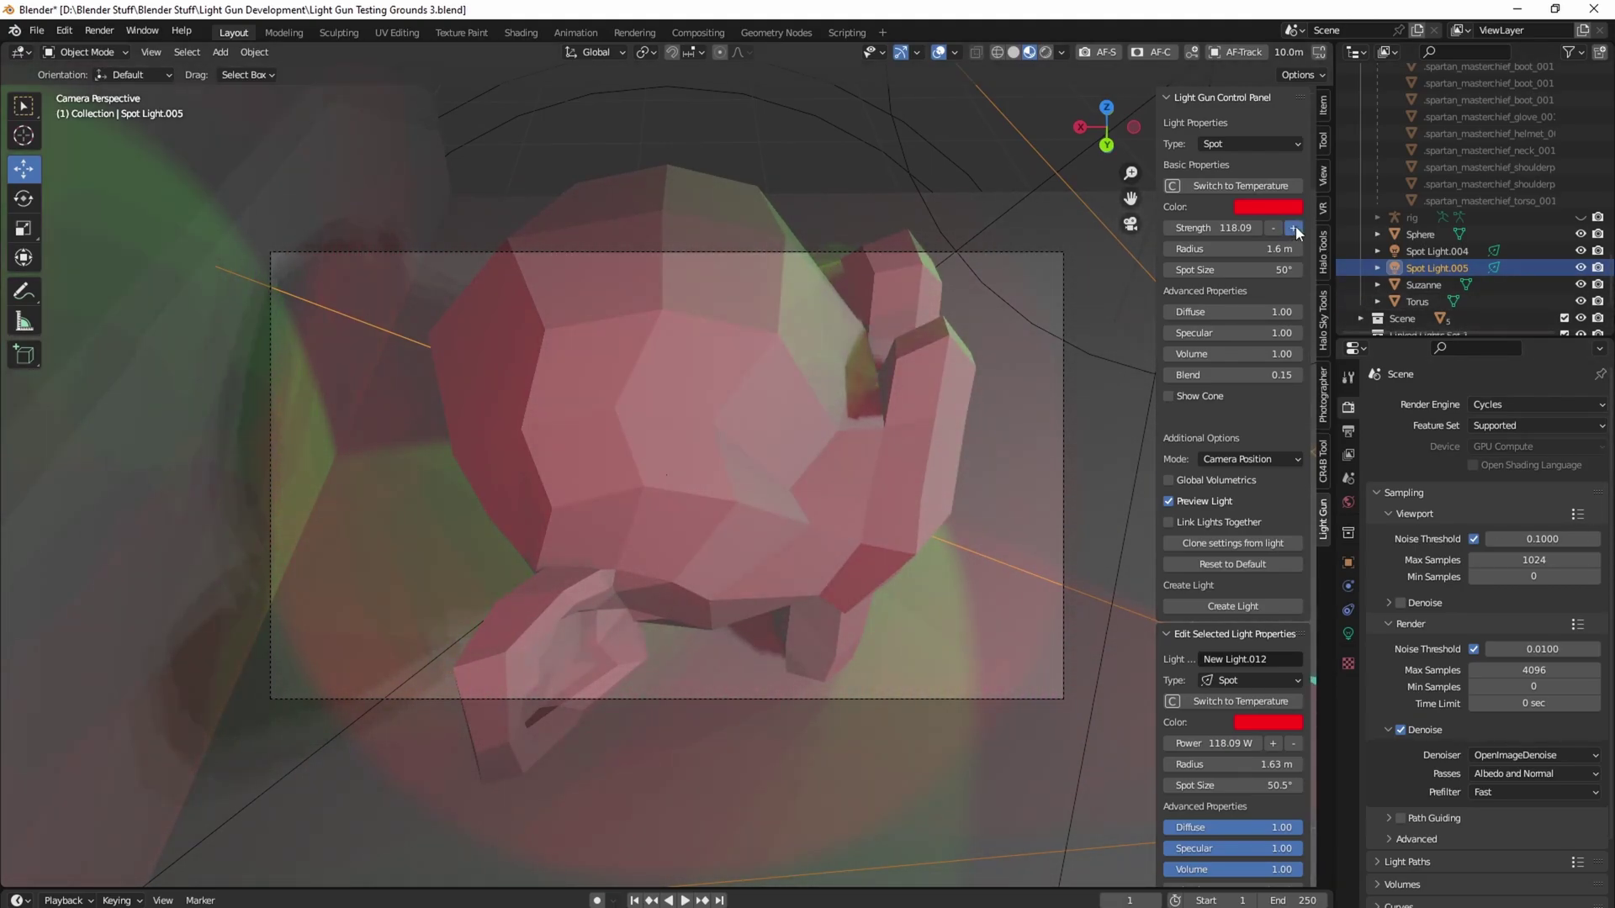
{"action": "left_click", "coordinate": [1293, 227]}
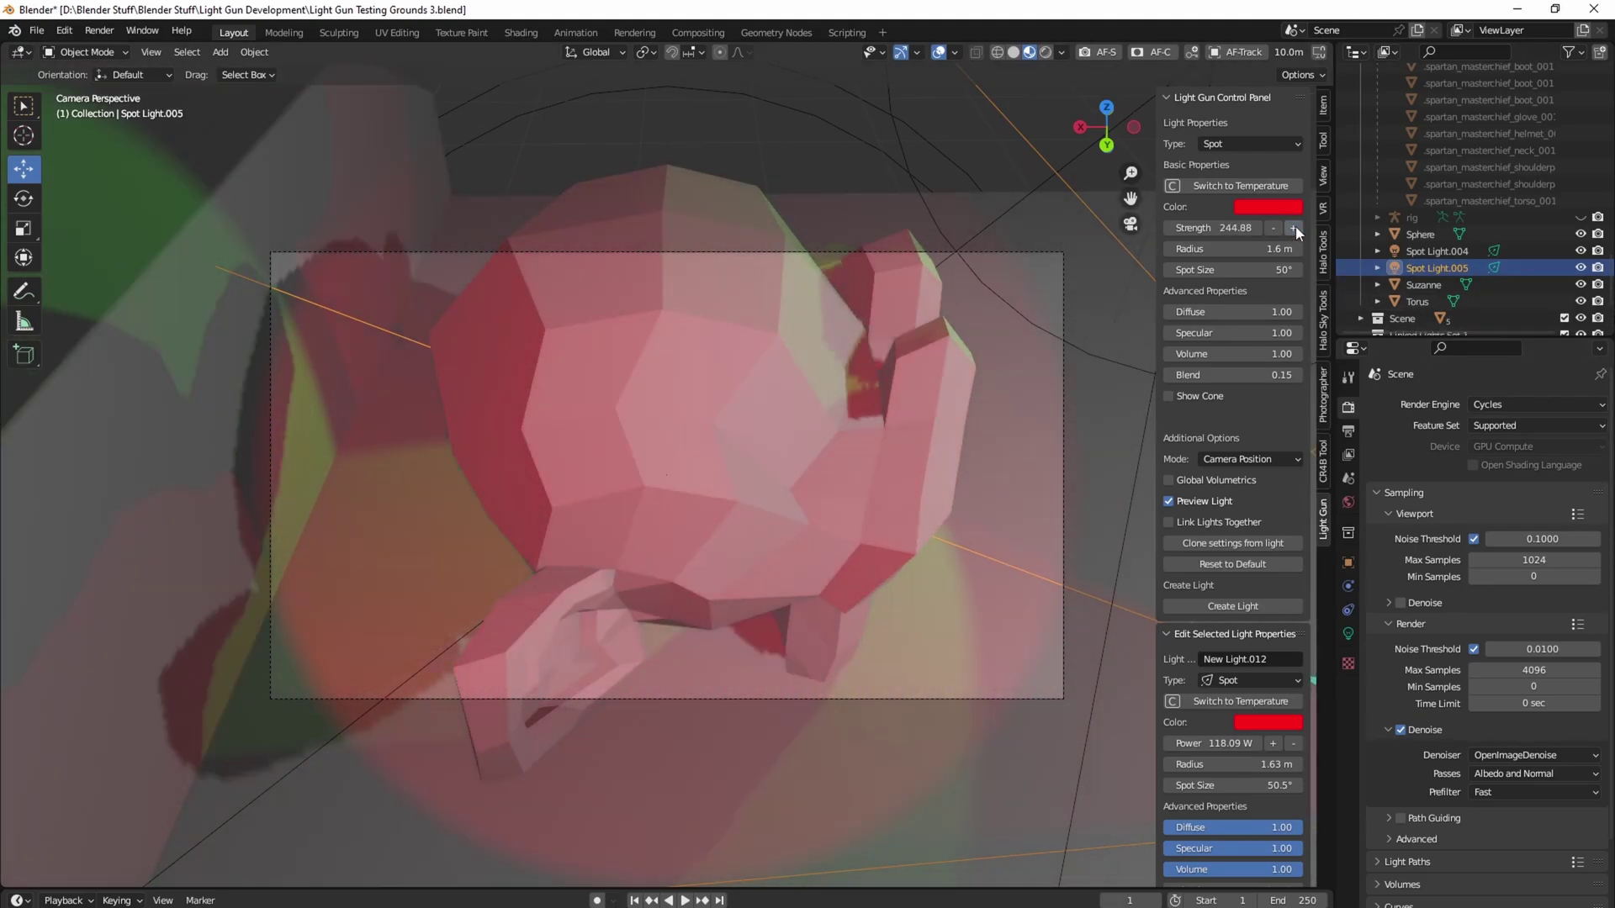
Recolour the previewed spot light blue, create it from another camera position, and turn off the light preview
{"action": "left_click", "coordinate": [1256, 205]}
{"action": "left_click", "coordinate": [1297, 286]}
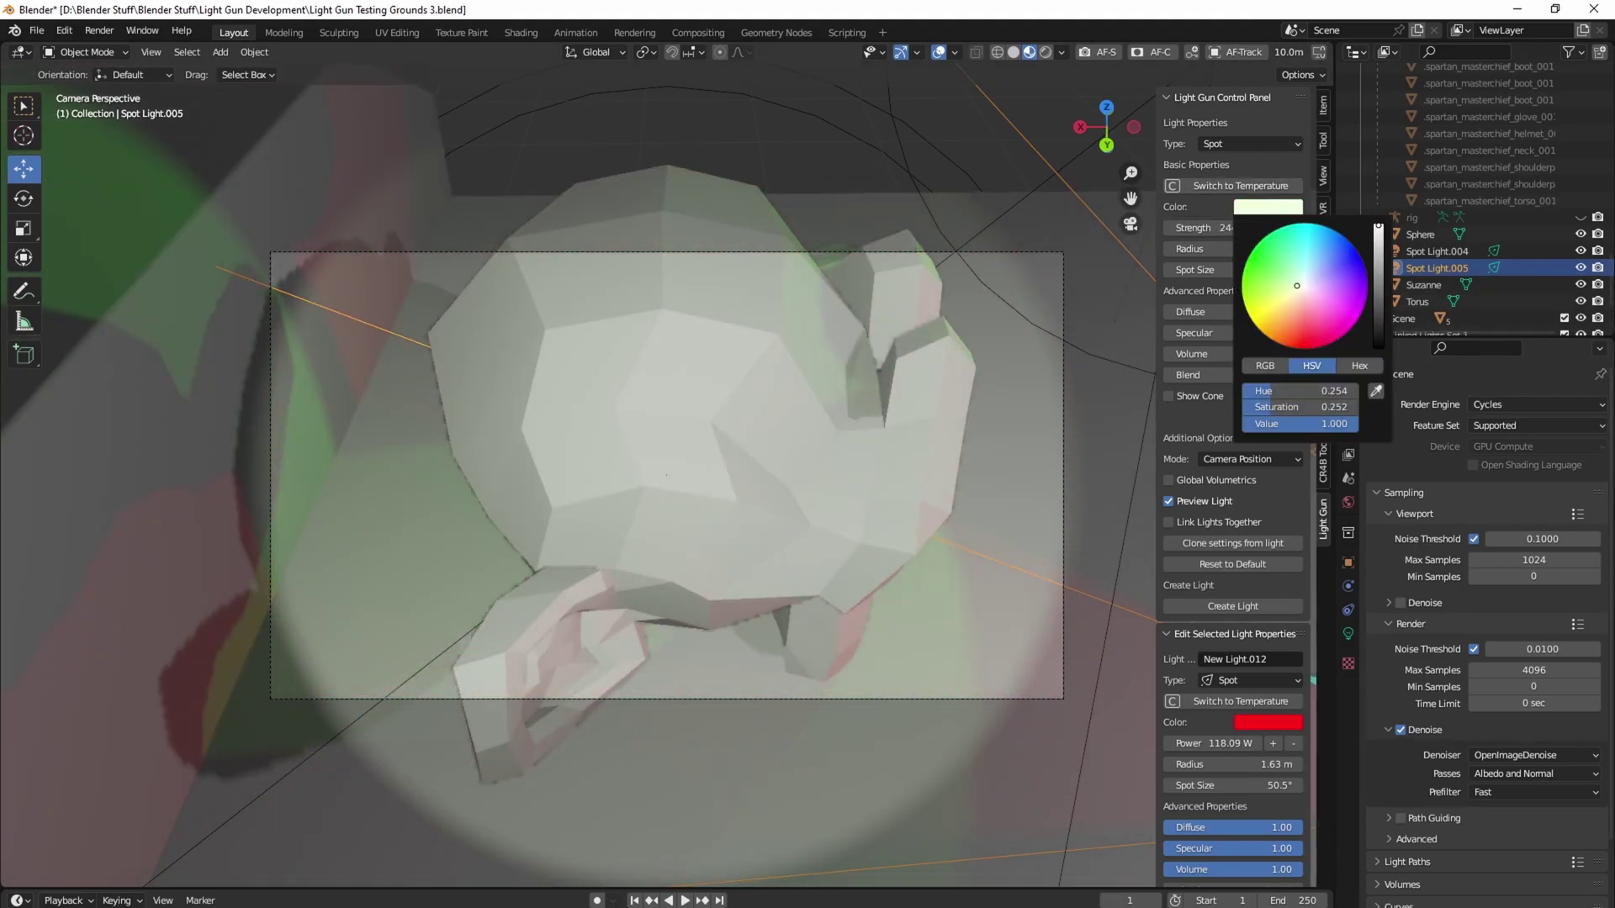
{"action": "left_click", "coordinate": [1343, 248]}
{"action": "left_click", "coordinate": [1284, 603]}
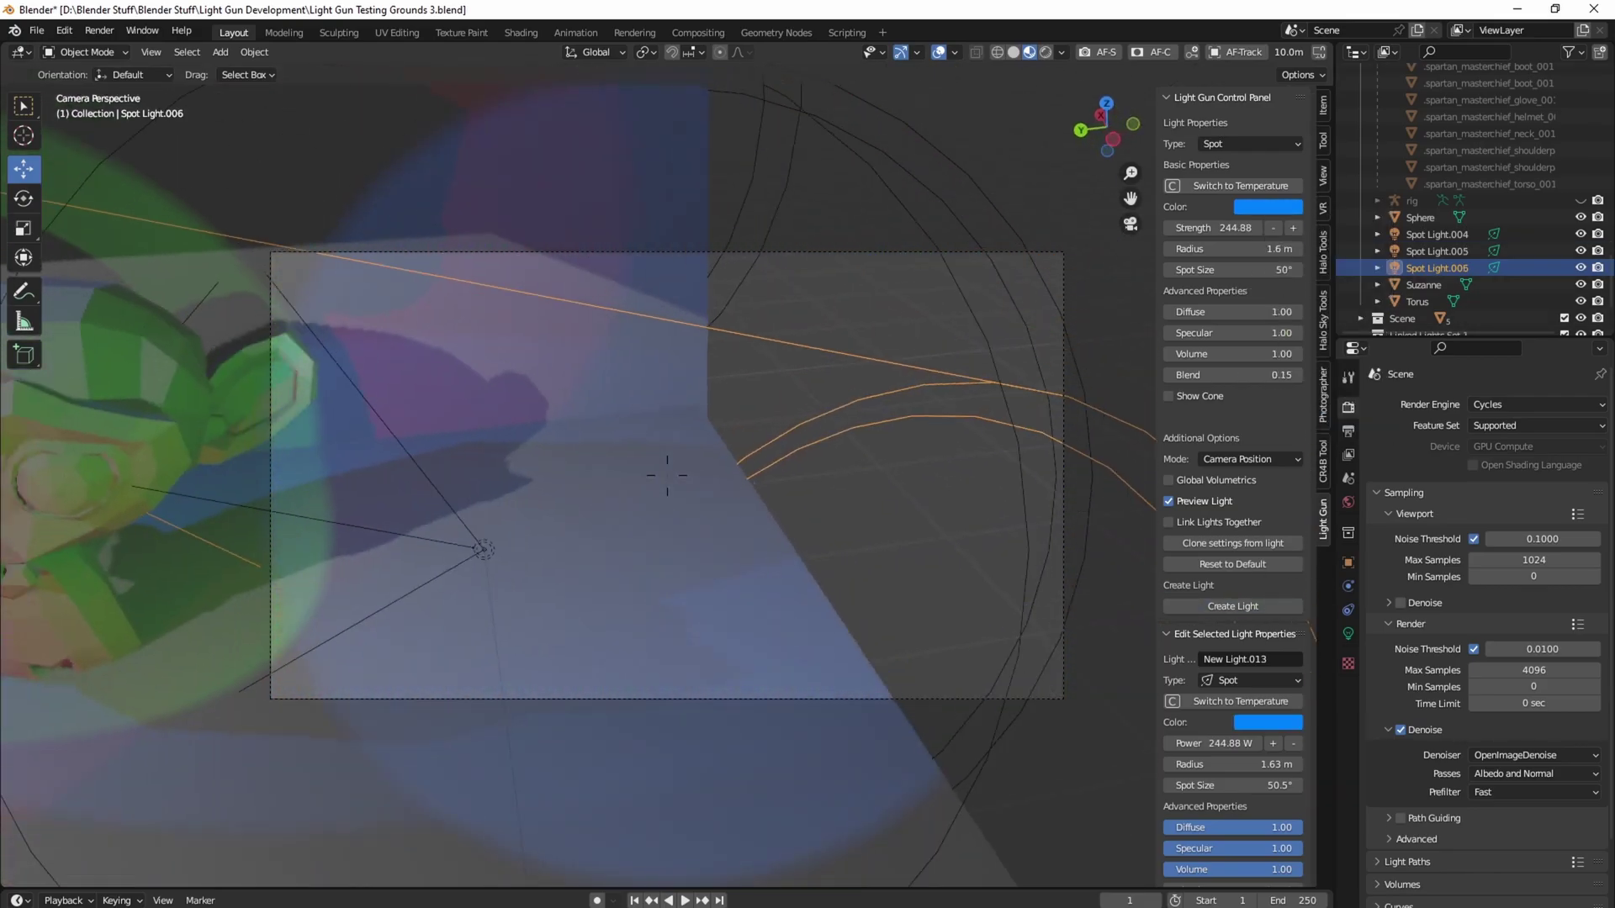
{"action": "left_click", "coordinate": [1169, 502]}
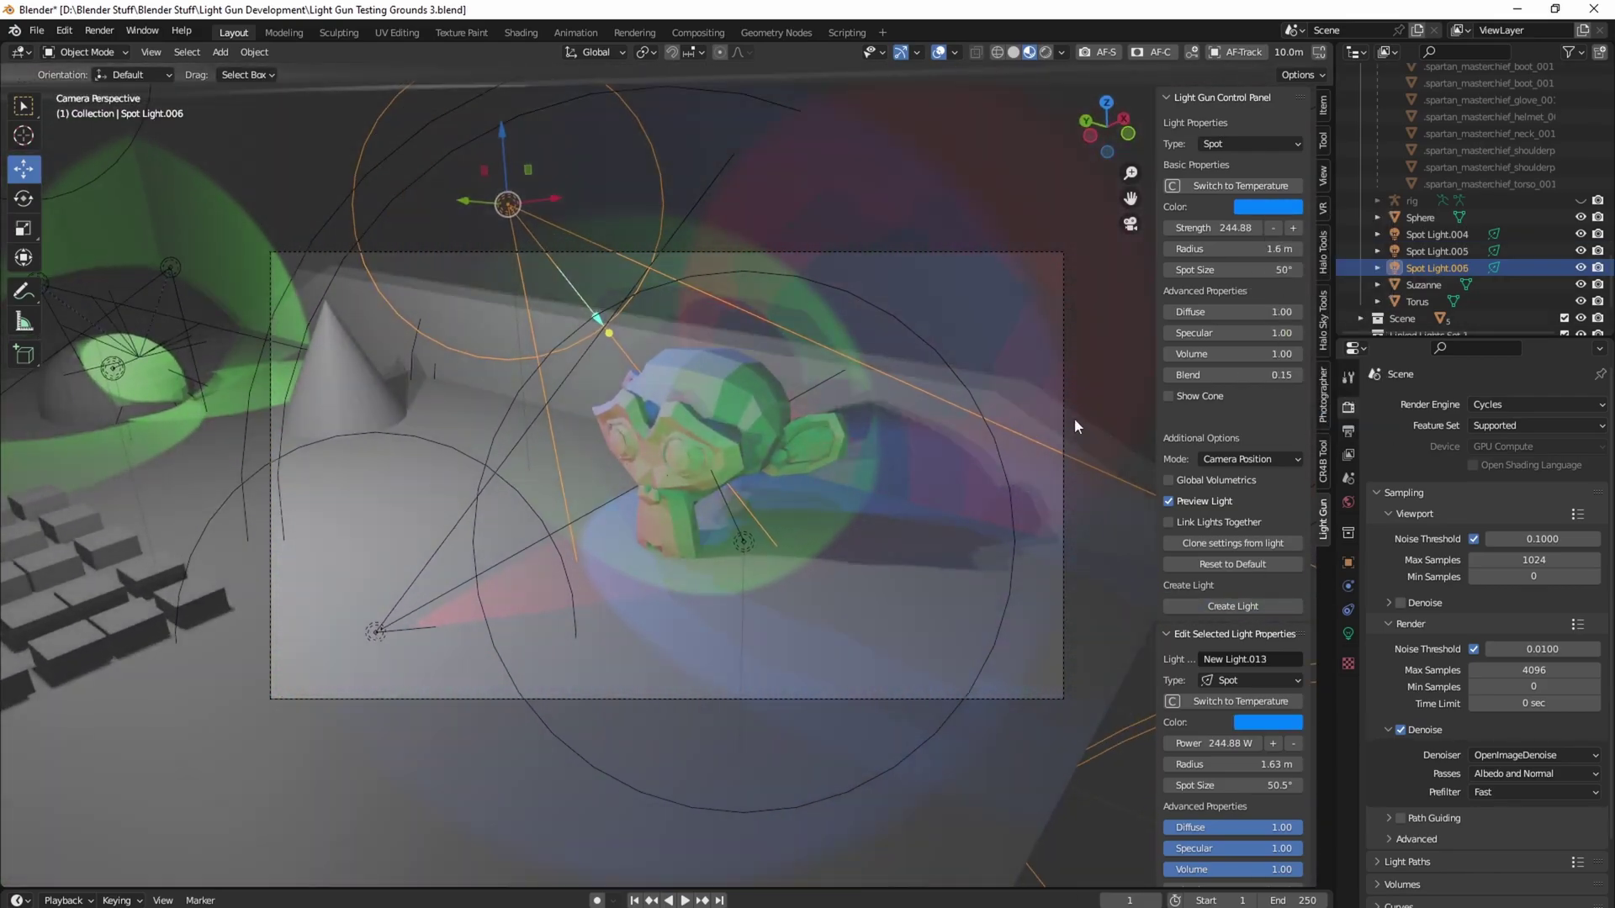
Move the camera back from the monkey head to examine the created green, red and blue spot lights in the room
{"action": "key", "text": "shift+grave"}
{"action": "key", "text": "a"}
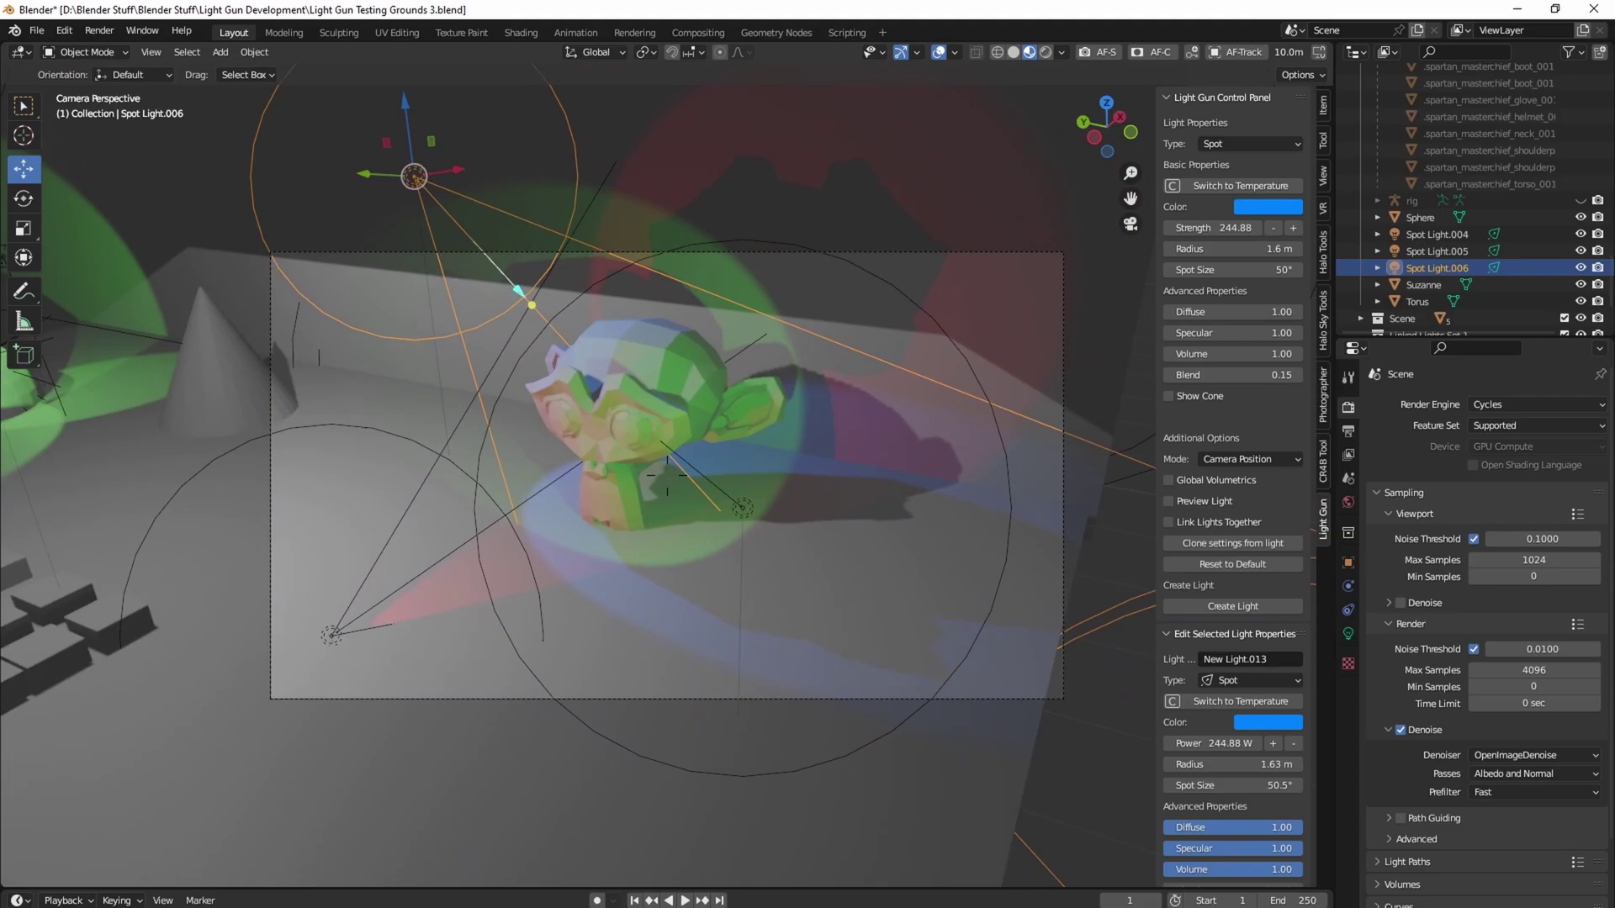
{"action": "key", "text": "w"}
{"action": "key", "text": "d"}
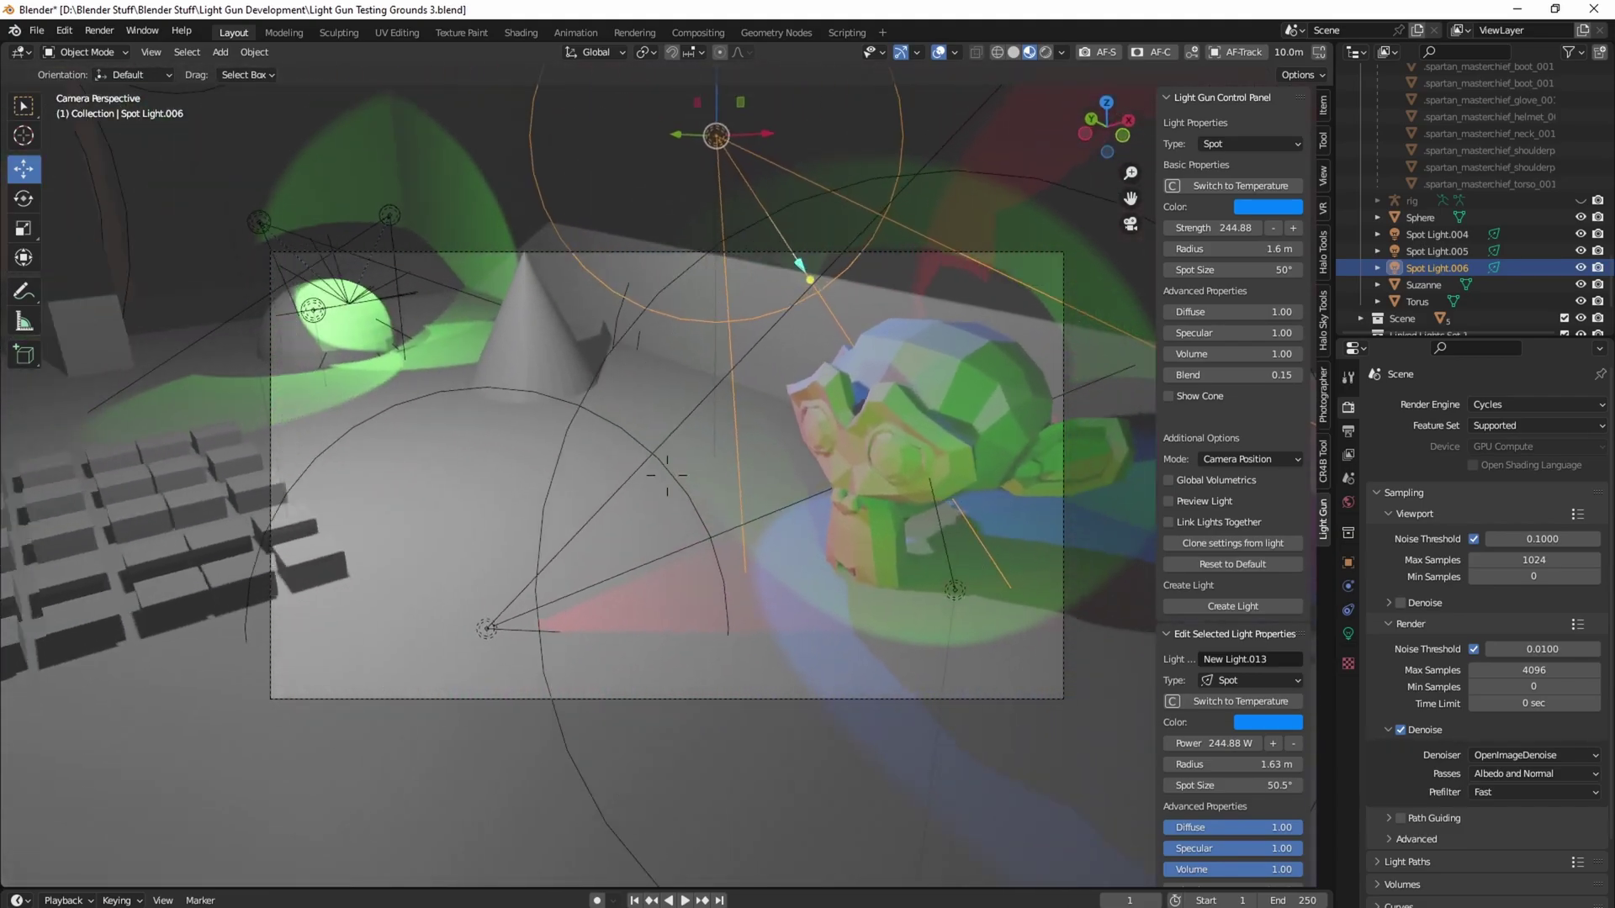
{"action": "key", "text": "s"}
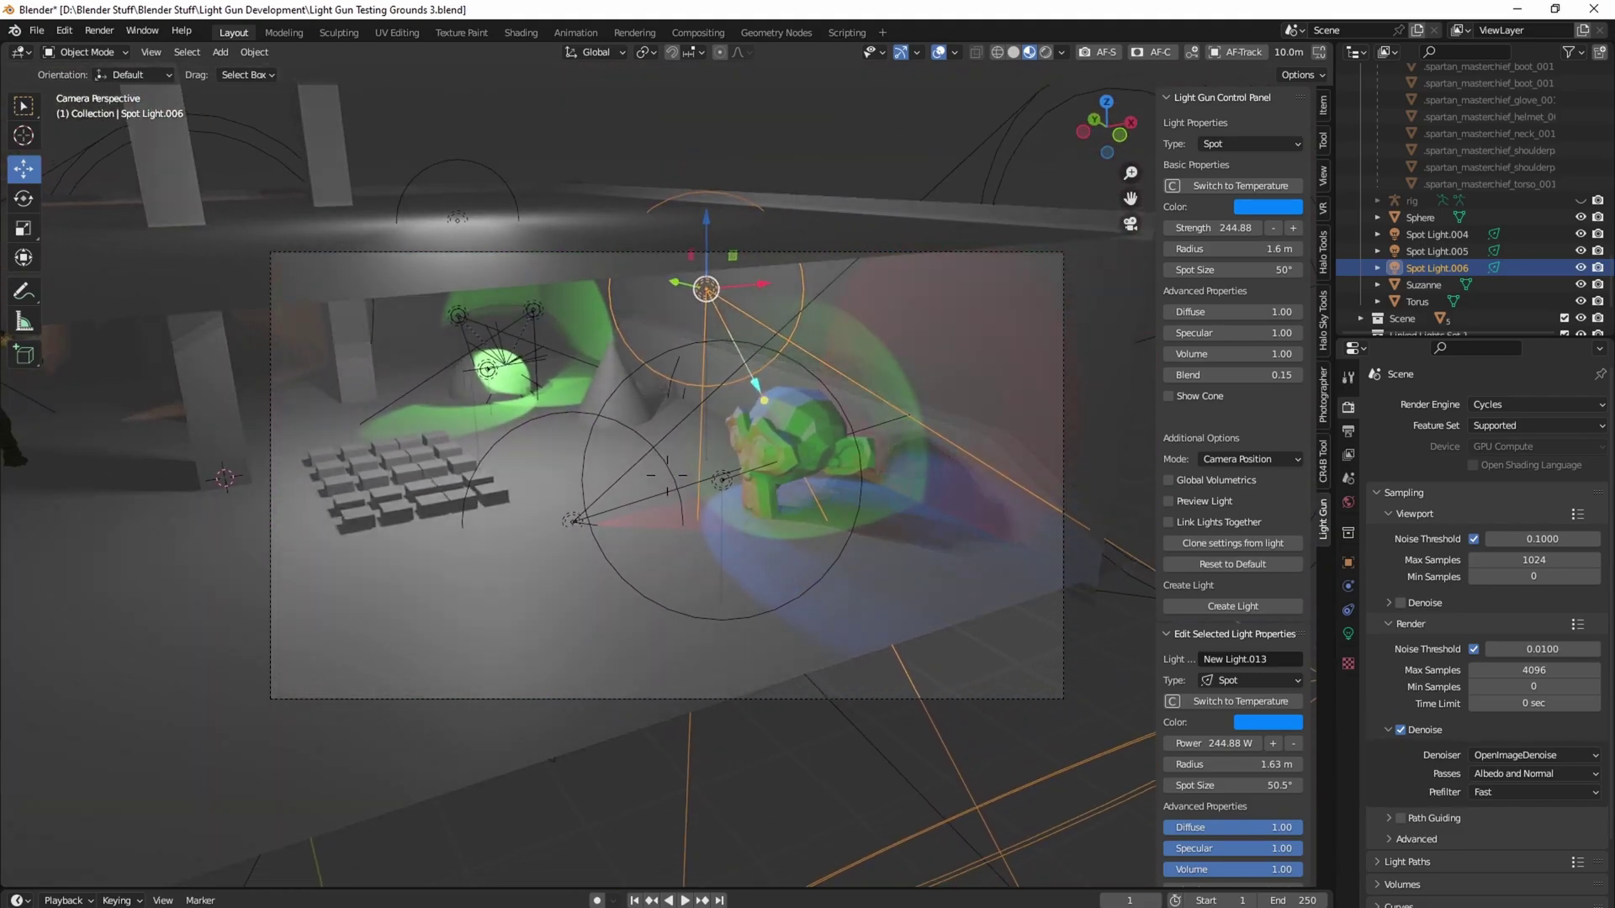
{"action": "middle_click_drag", "start_coordinate": [471, 533], "coordinate": [737, 530]}
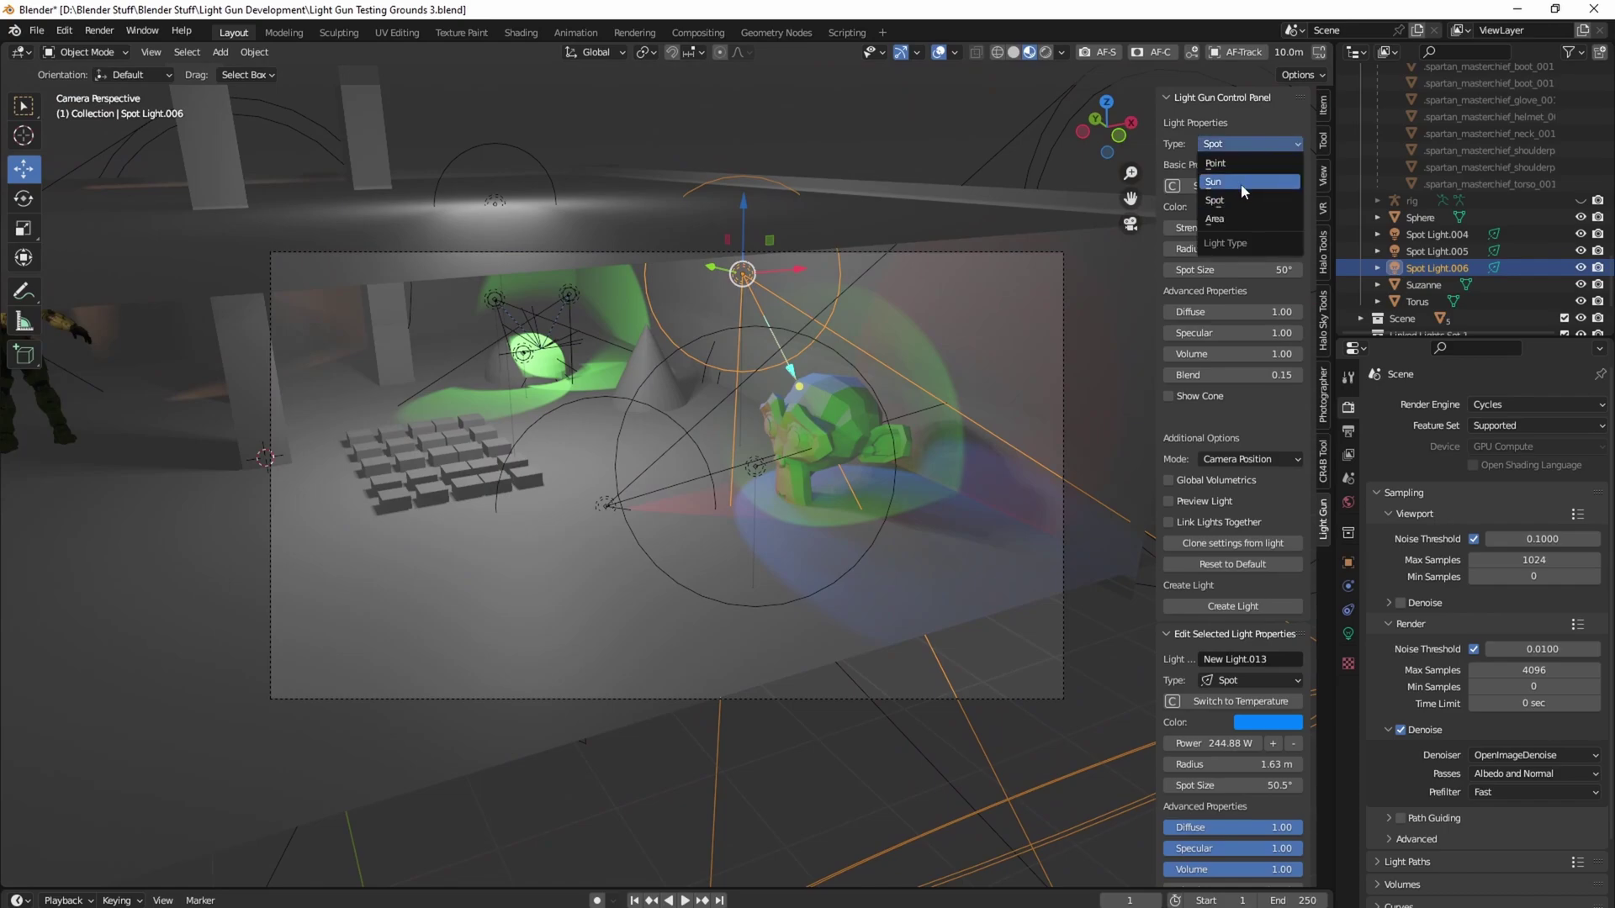
Set the new light's type to Sun and switch its colour to a temperature of 3091
{"action": "left_click", "coordinate": [1243, 183]}
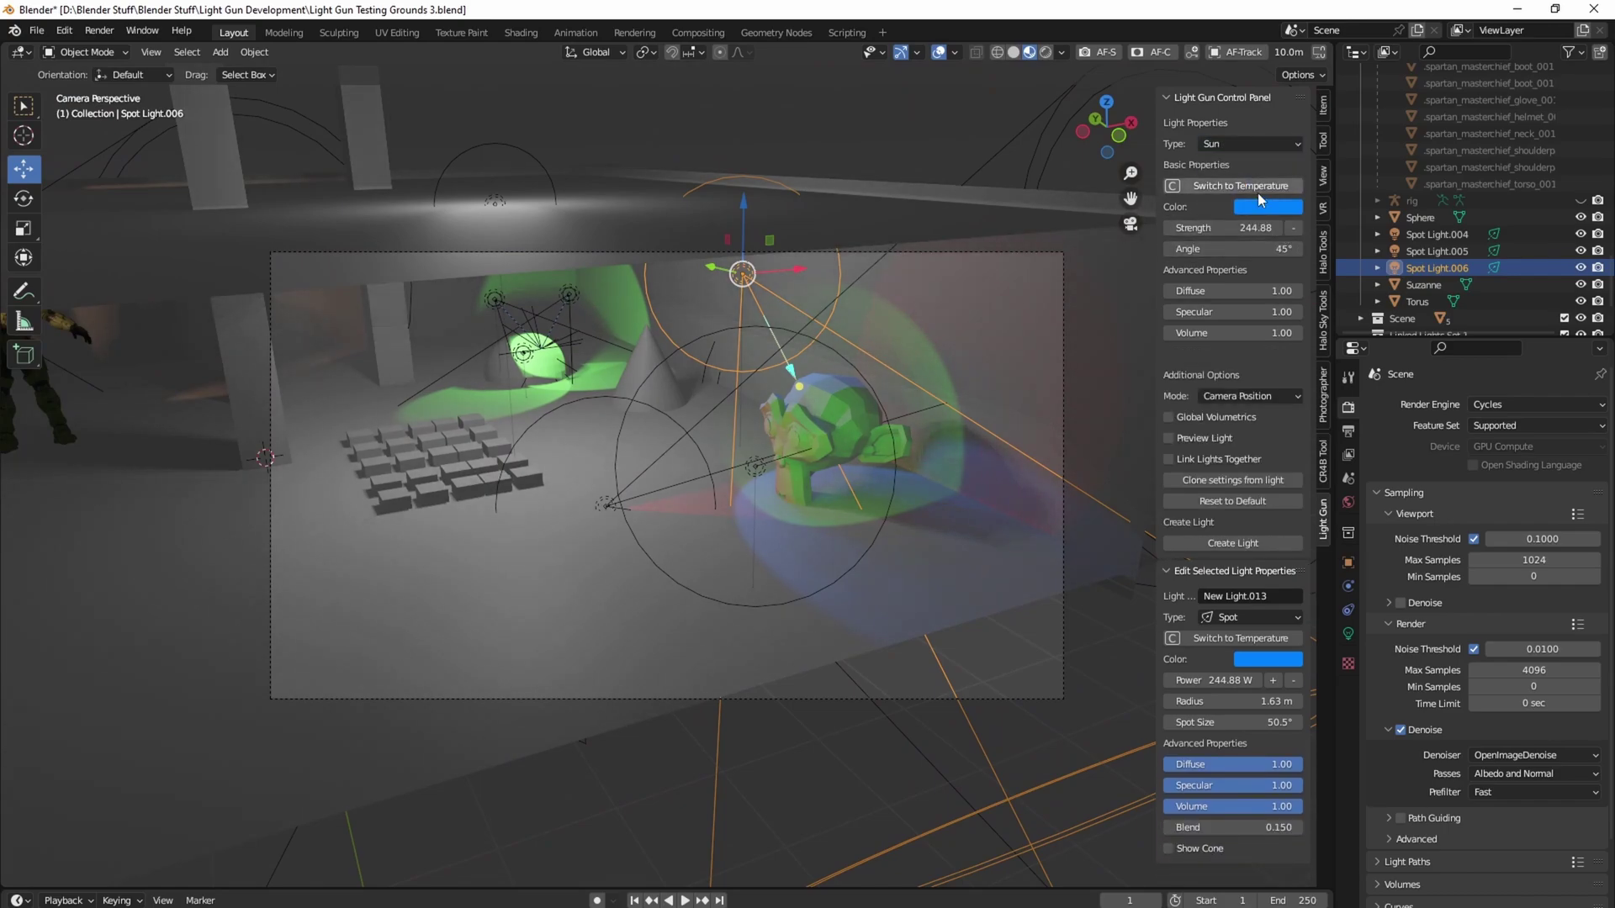
{"action": "left_click", "coordinate": [1261, 187]}
{"action": "mouse_move", "coordinate": [1221, 208]}
{"action": "left_mouse_down"}
{"action": "mouse_move", "coordinate": [1178, 208]}
{"action": "mouse_move", "coordinate": [1195, 209]}
{"action": "left_mouse_up"}
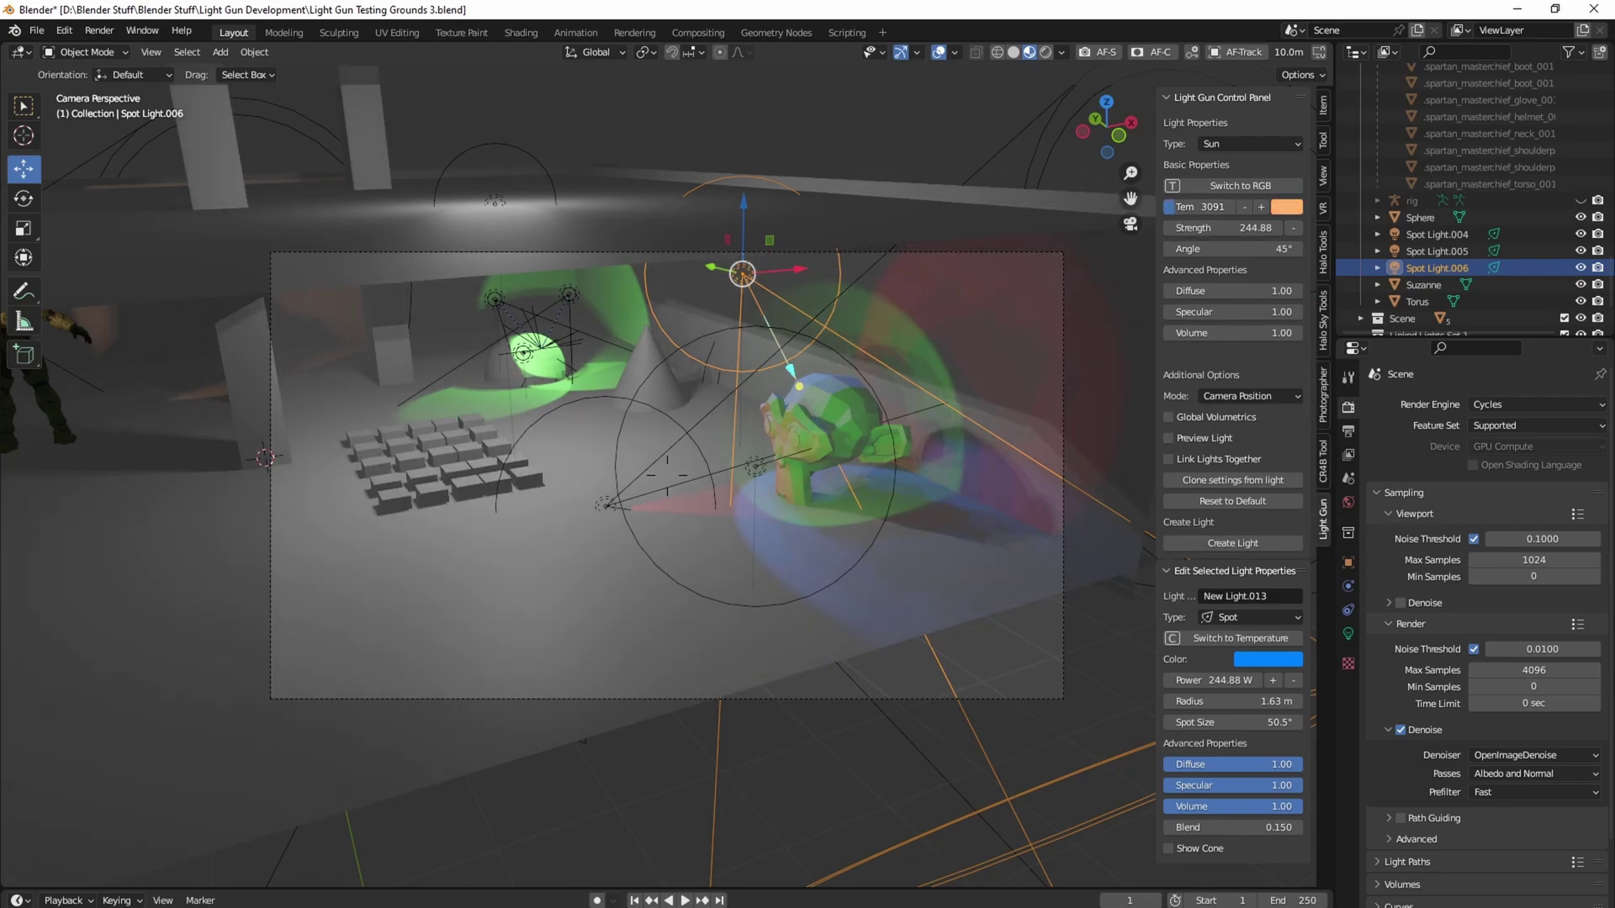
Preview the sun light from a camera position far outside the building and create it there
{"action": "scroll", "coordinate": [919, 471], "scroll_direction": "down", "scroll_amount": 7}
{"action": "middle_click_drag", "start_coordinate": [900, 481], "coordinate": [920, 496]}
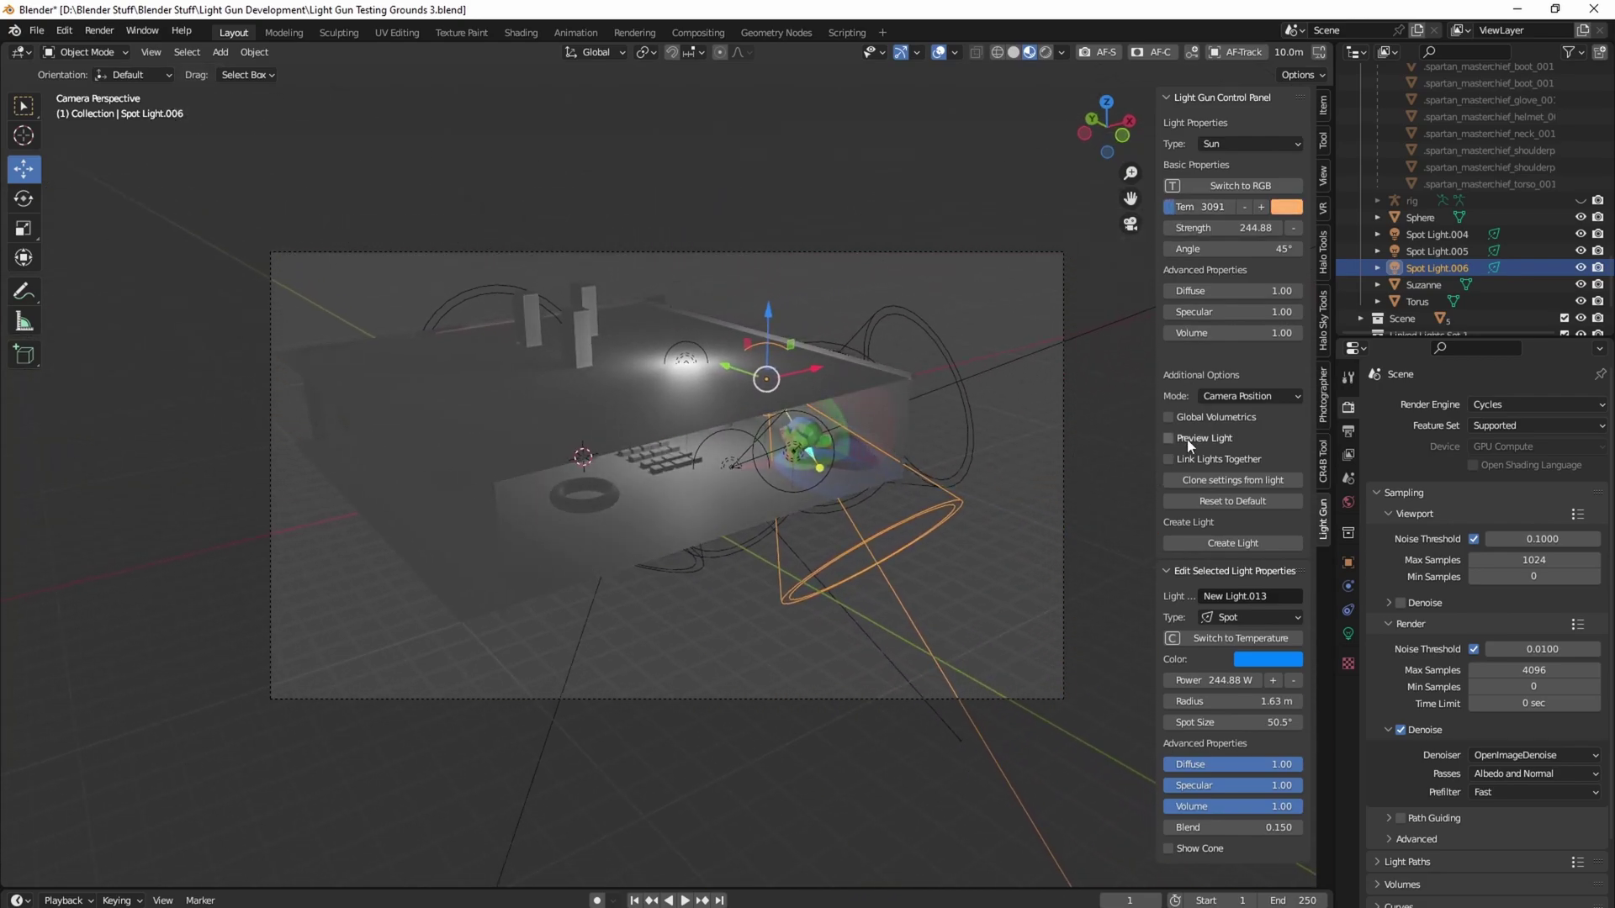
{"action": "left_click", "coordinate": [1187, 439]}
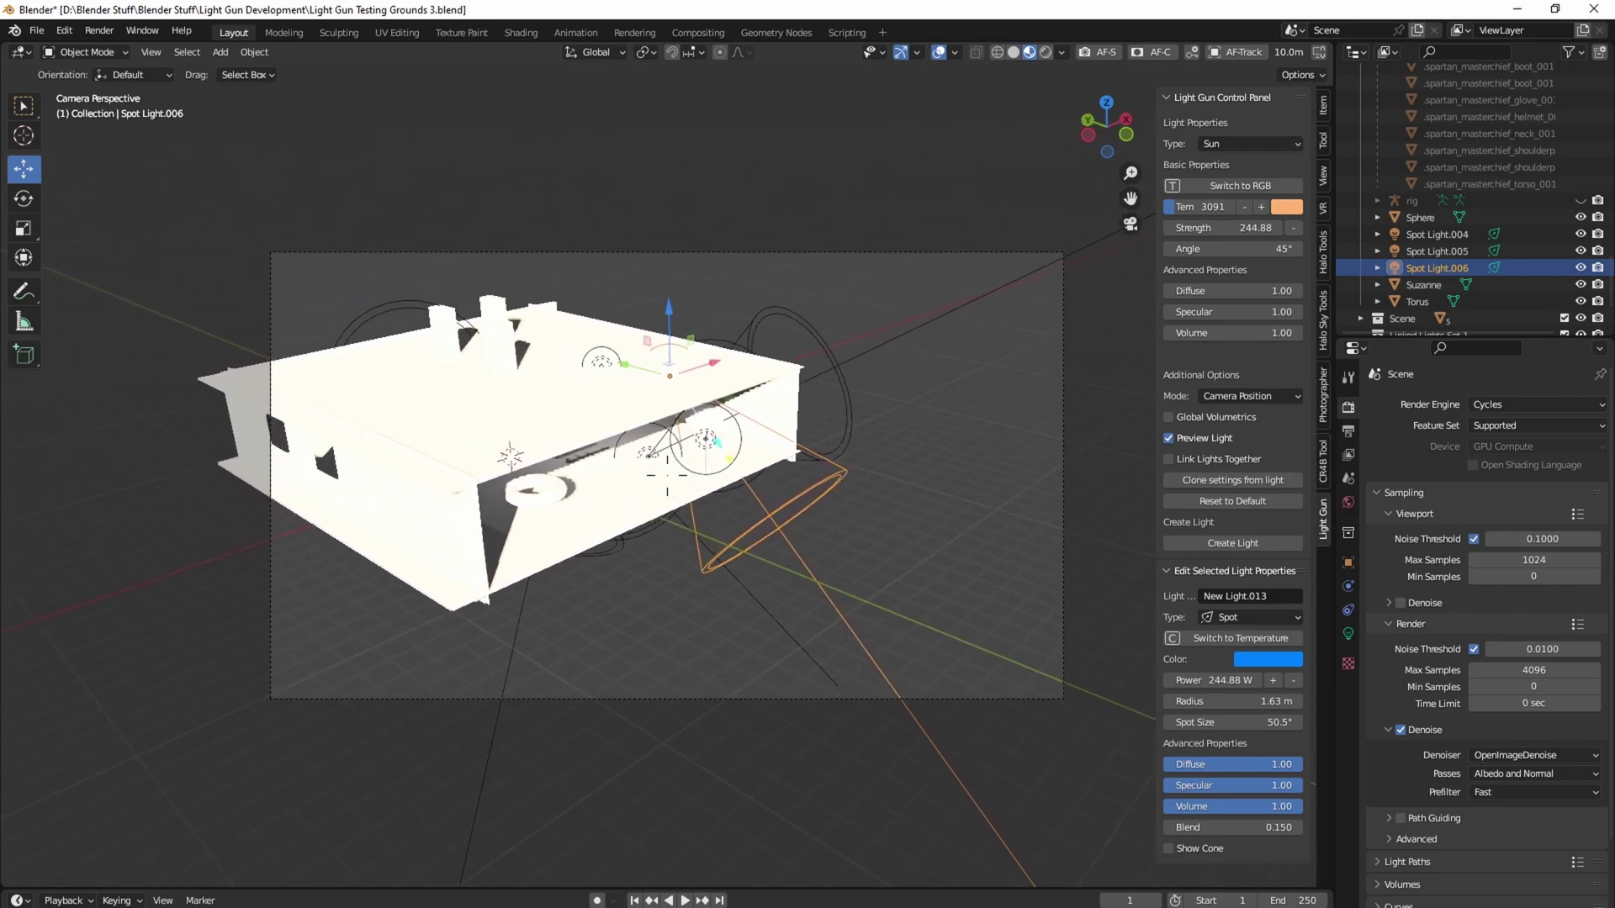
{"action": "key", "text": "s"}
{"action": "key", "text": "a"}
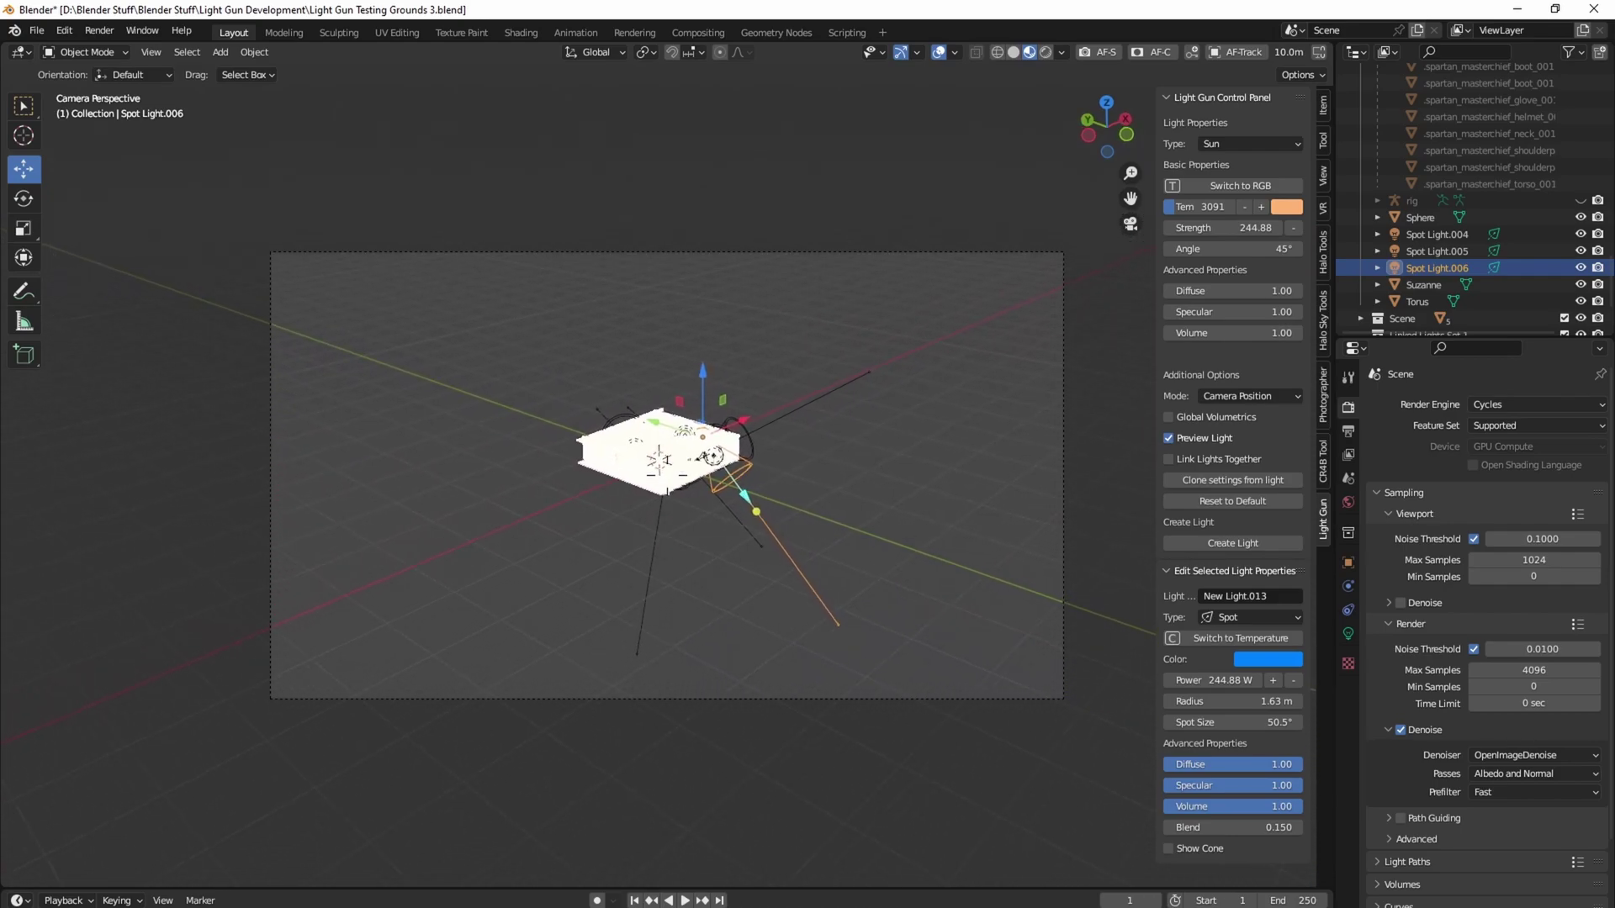
{"action": "key", "text": "a"}
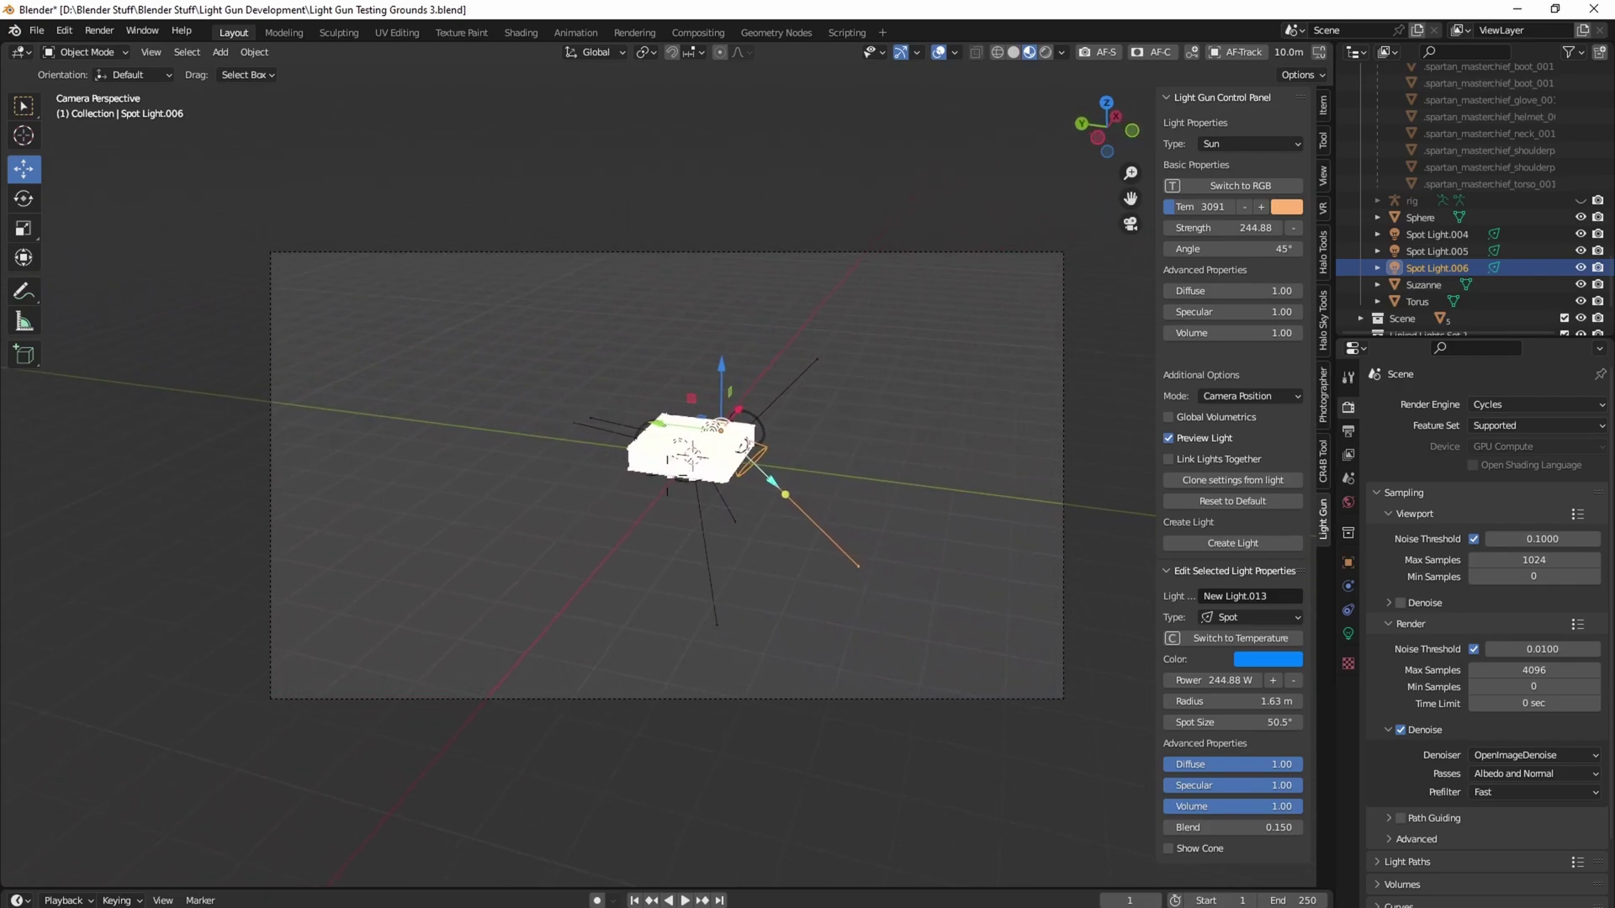
{"action": "middle_click_drag", "start_coordinate": [731, 471], "coordinate": [799, 471]}
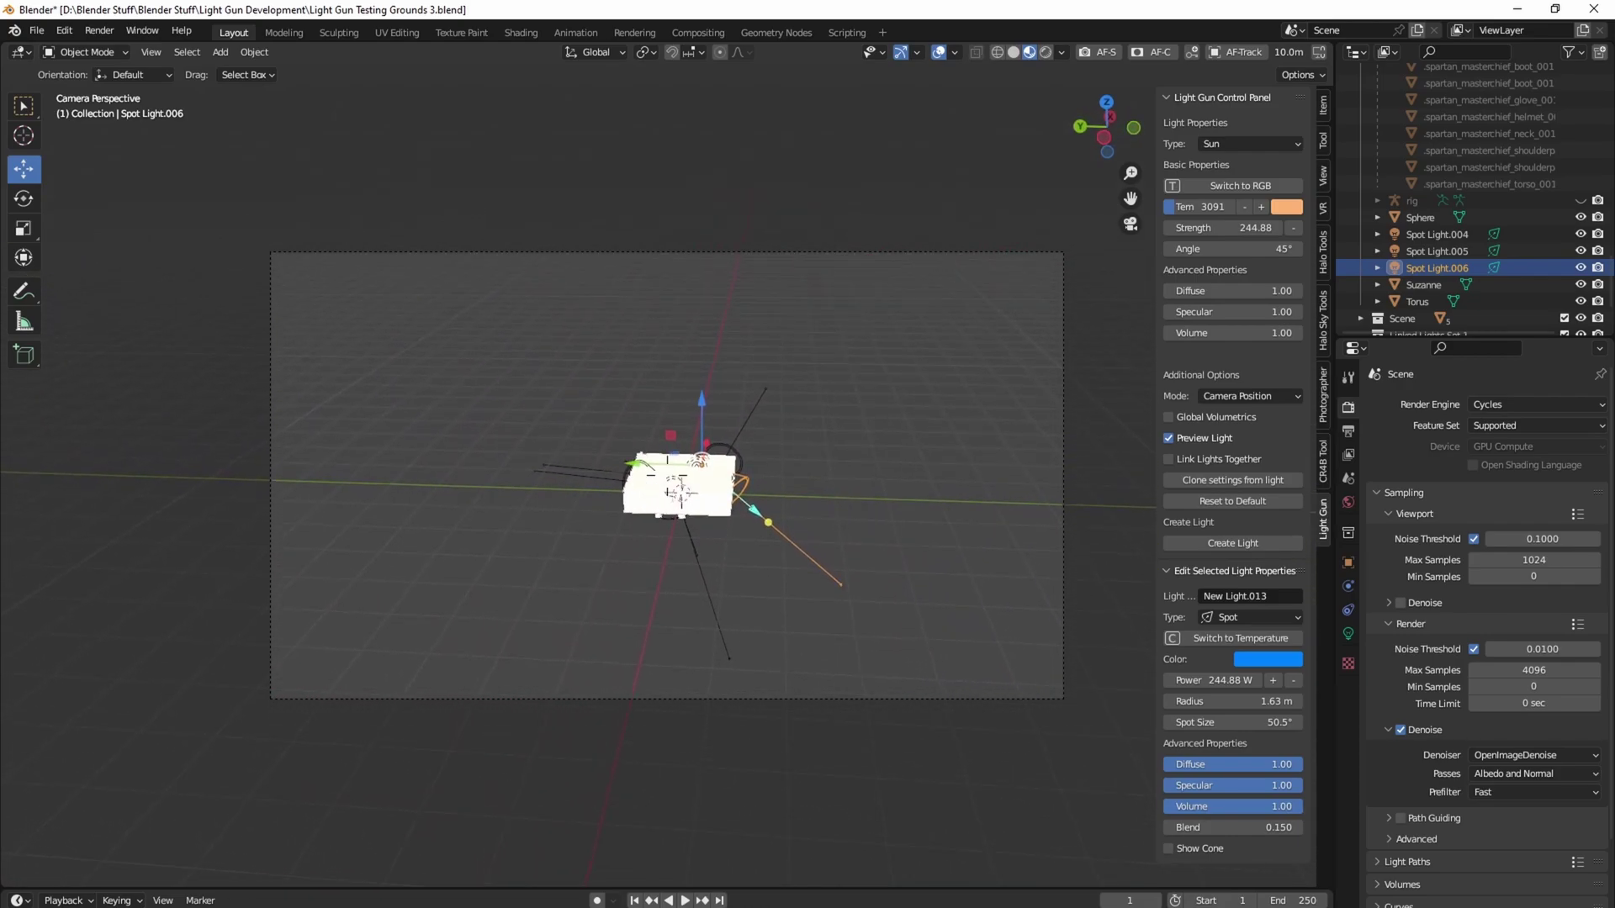
{"action": "left_click", "coordinate": [658, 503]}
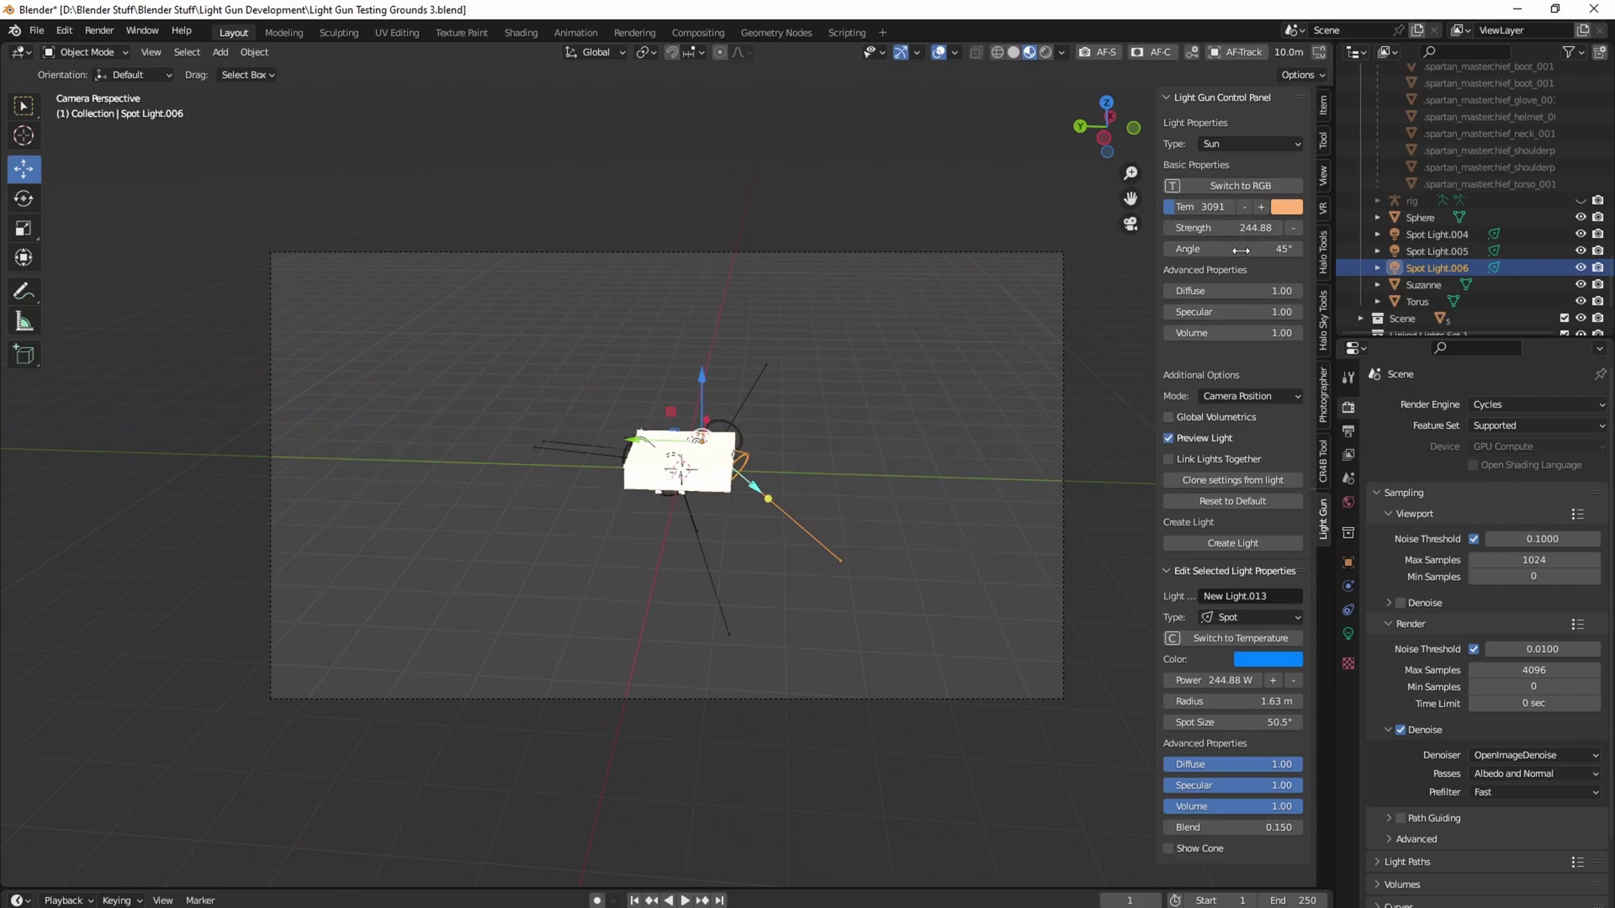
{"action": "left_click", "coordinate": [1227, 545]}
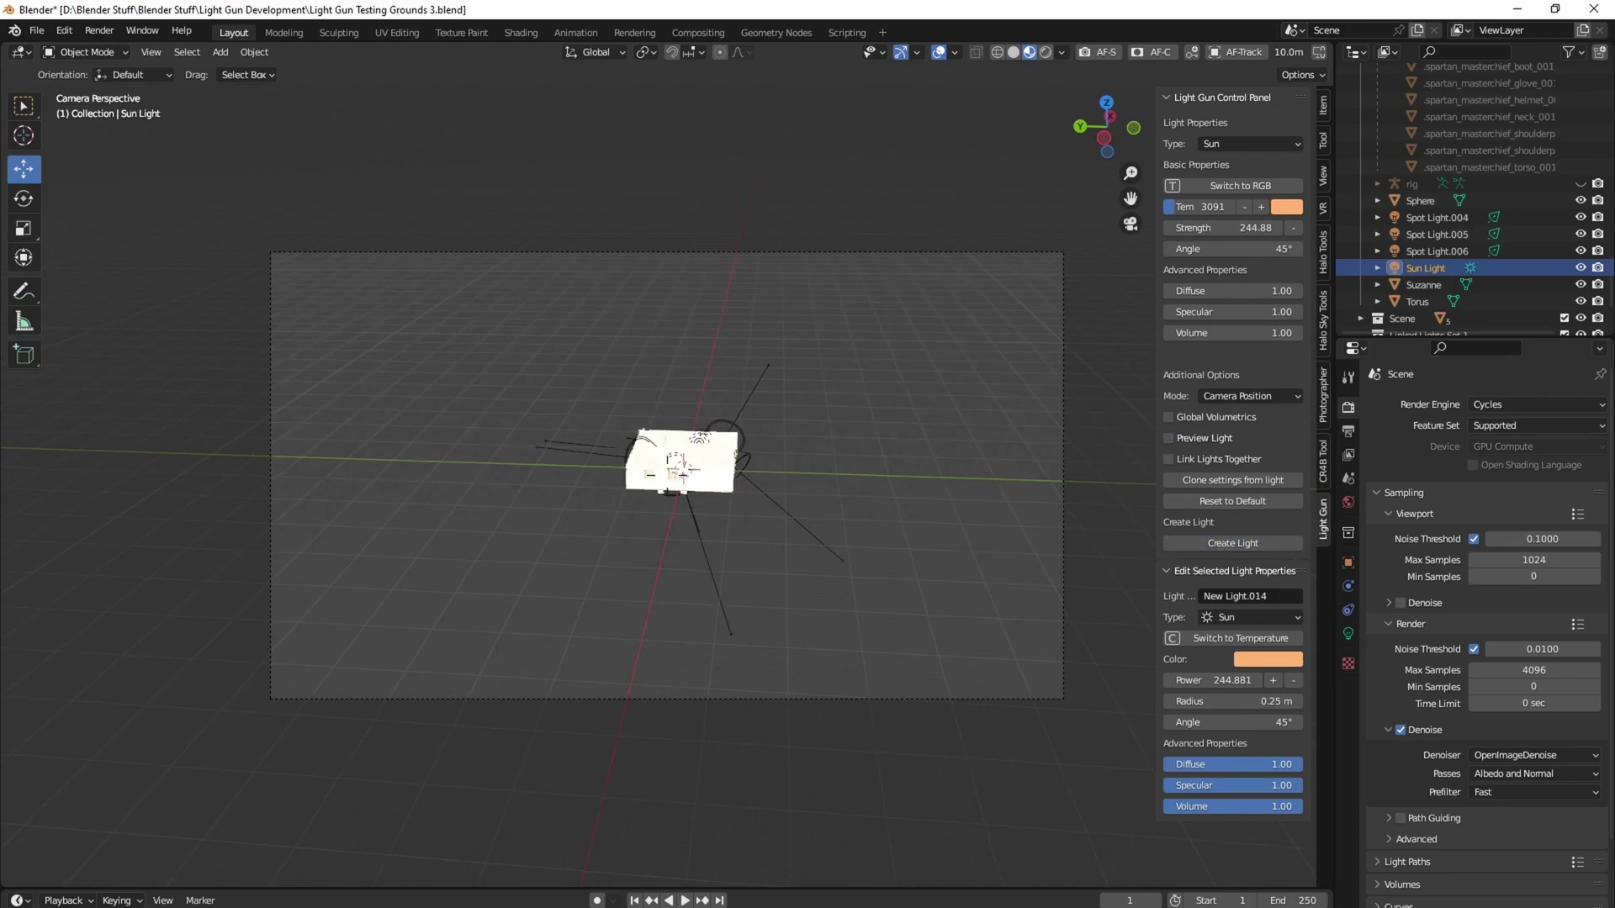
Examine the created sun light's position and how it lights the building
{"action": "key", "text": "s"}
{"action": "key", "text": "d"}
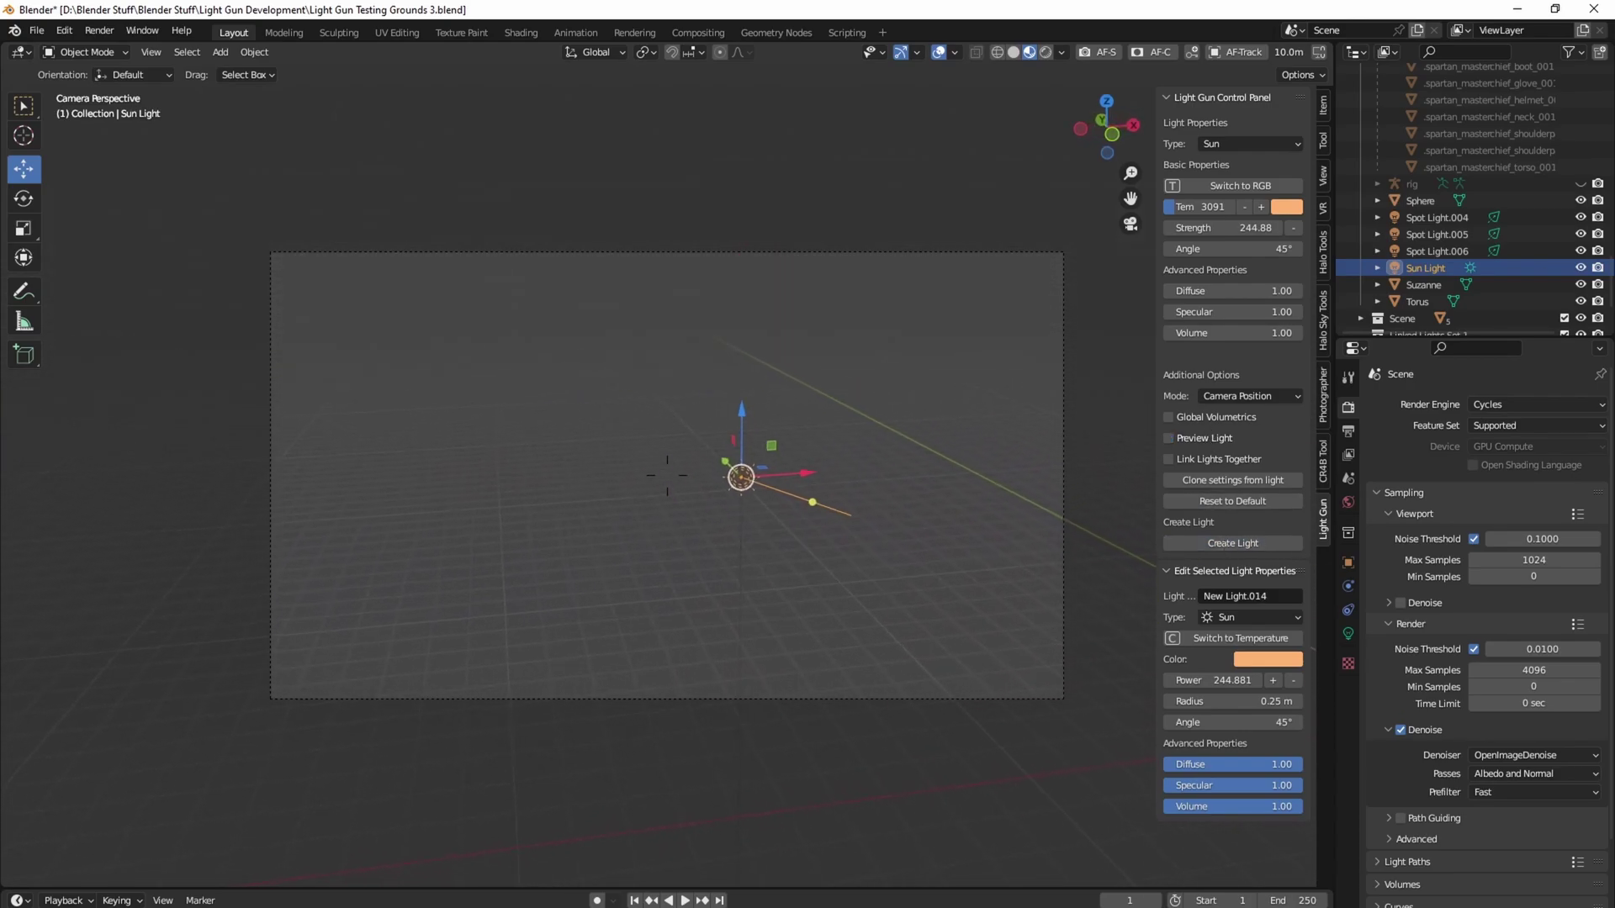
{"action": "key", "text": "w"}
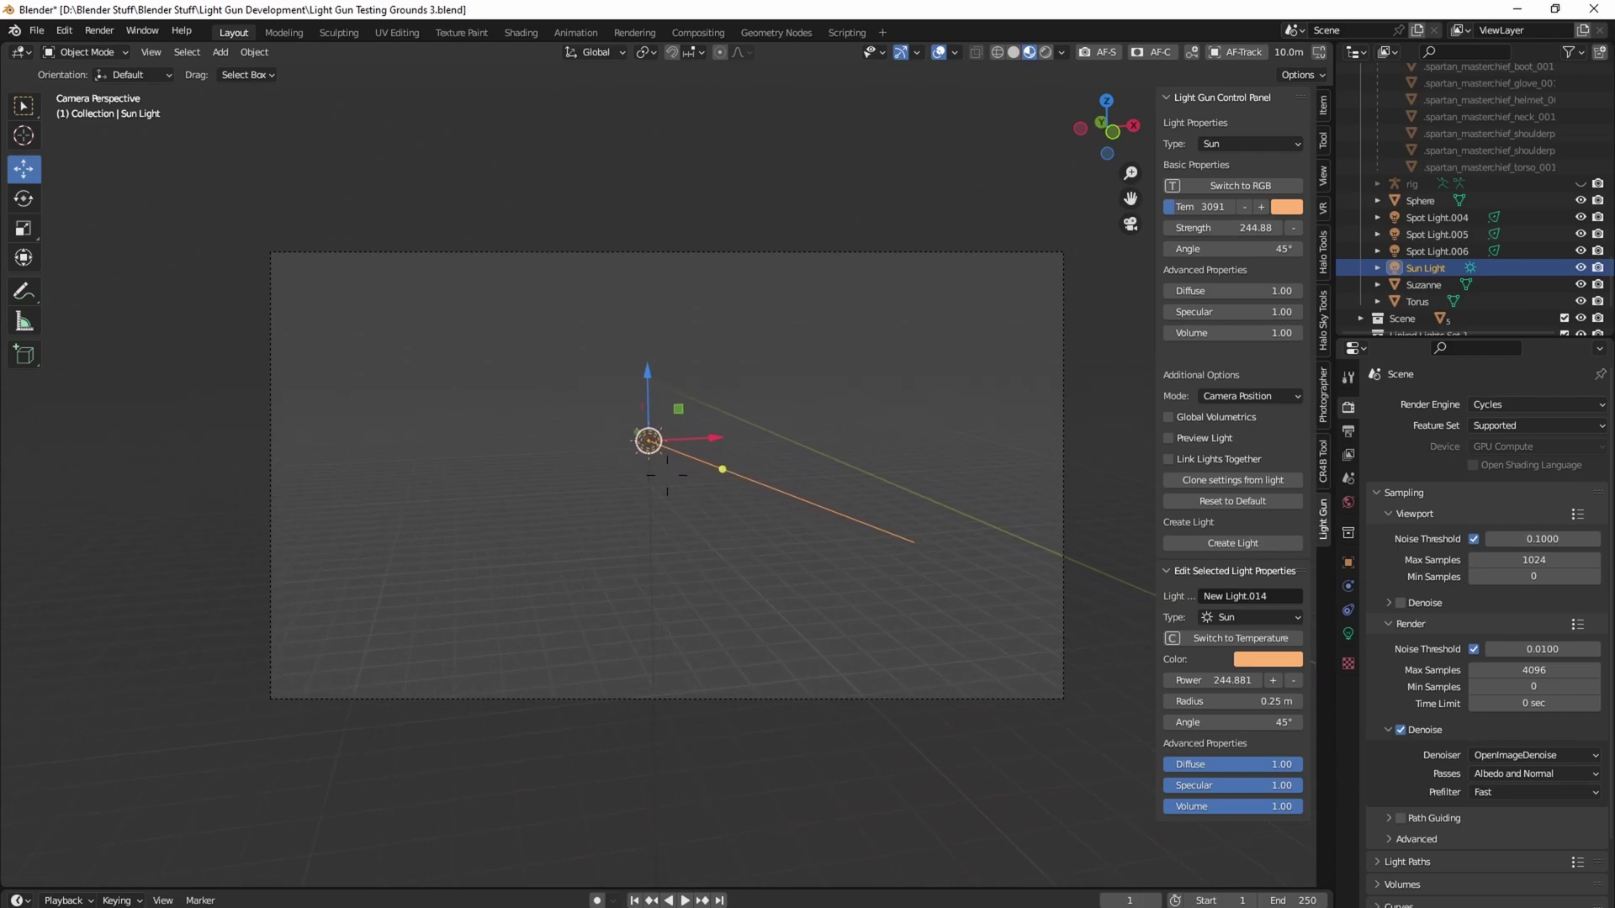
{"action": "middle_click_drag", "start_coordinate": [667, 475], "coordinate": [744, 477]}
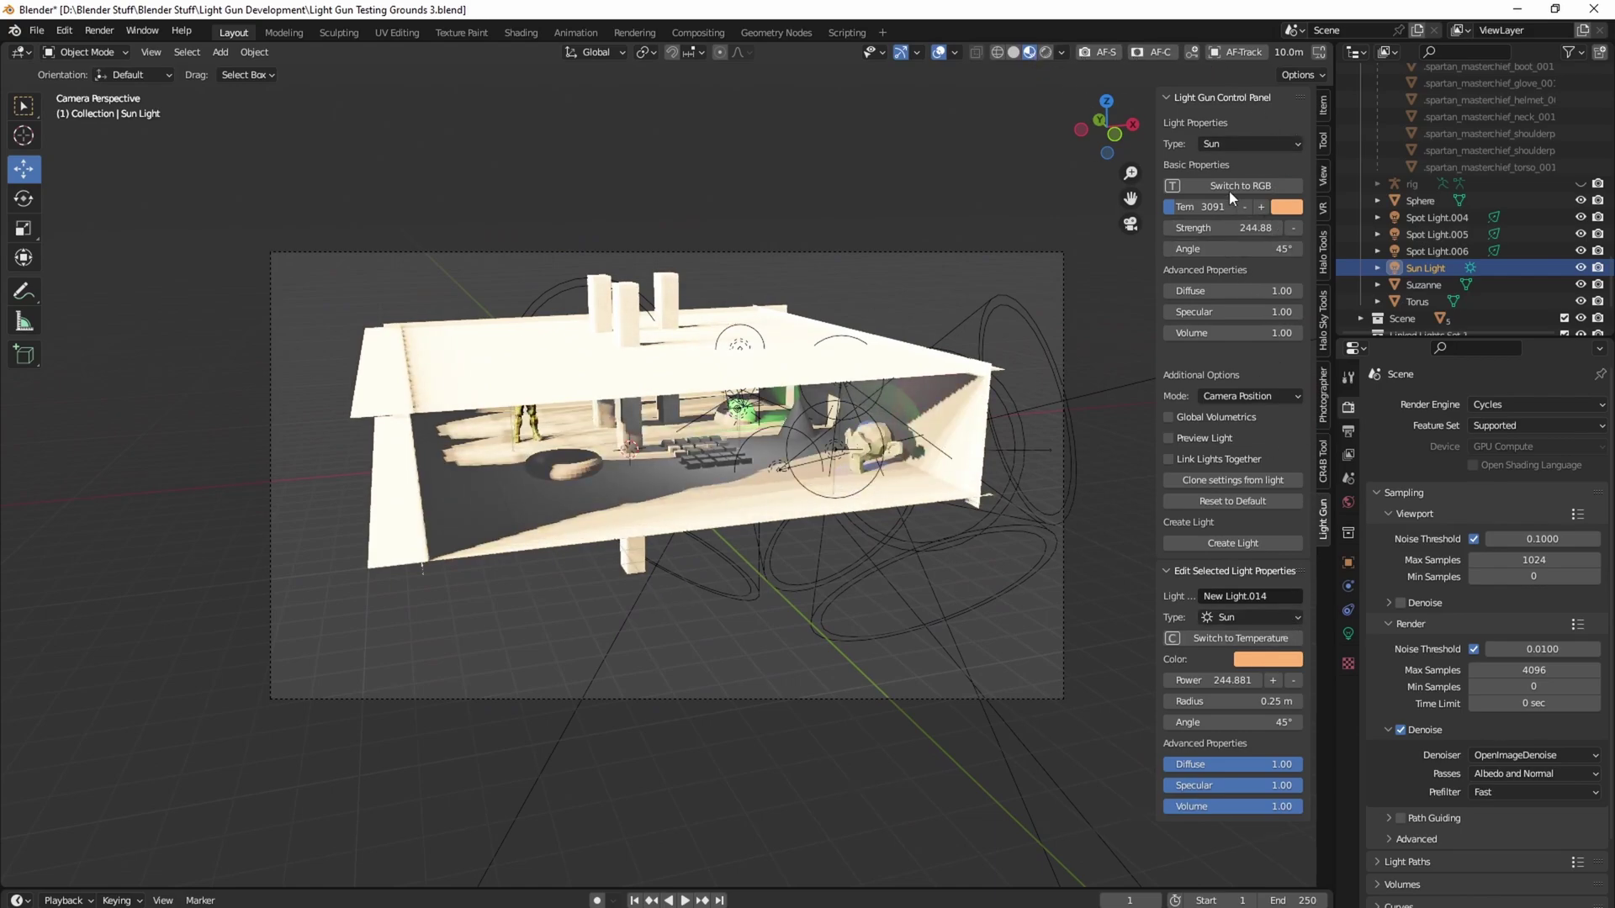
Change the new light's type to Point and its placement mode to None
{"action": "left_click", "coordinate": [1246, 143]}
{"action": "left_click", "coordinate": [1234, 161]}
{"action": "left_click", "coordinate": [1283, 394]}
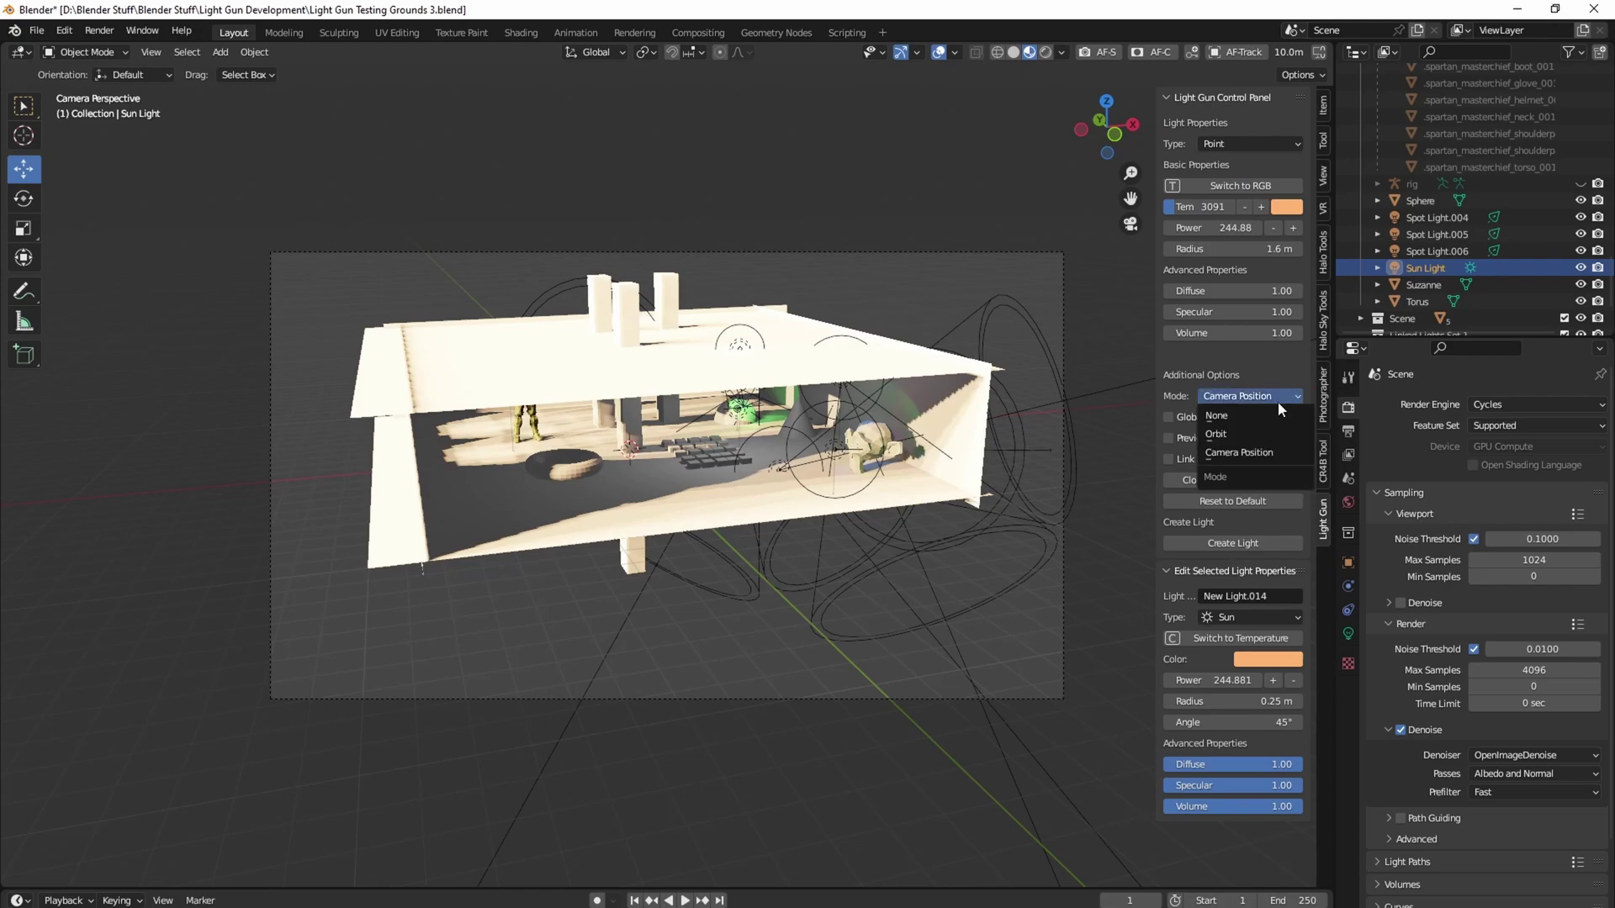
{"action": "left_click", "coordinate": [1259, 417]}
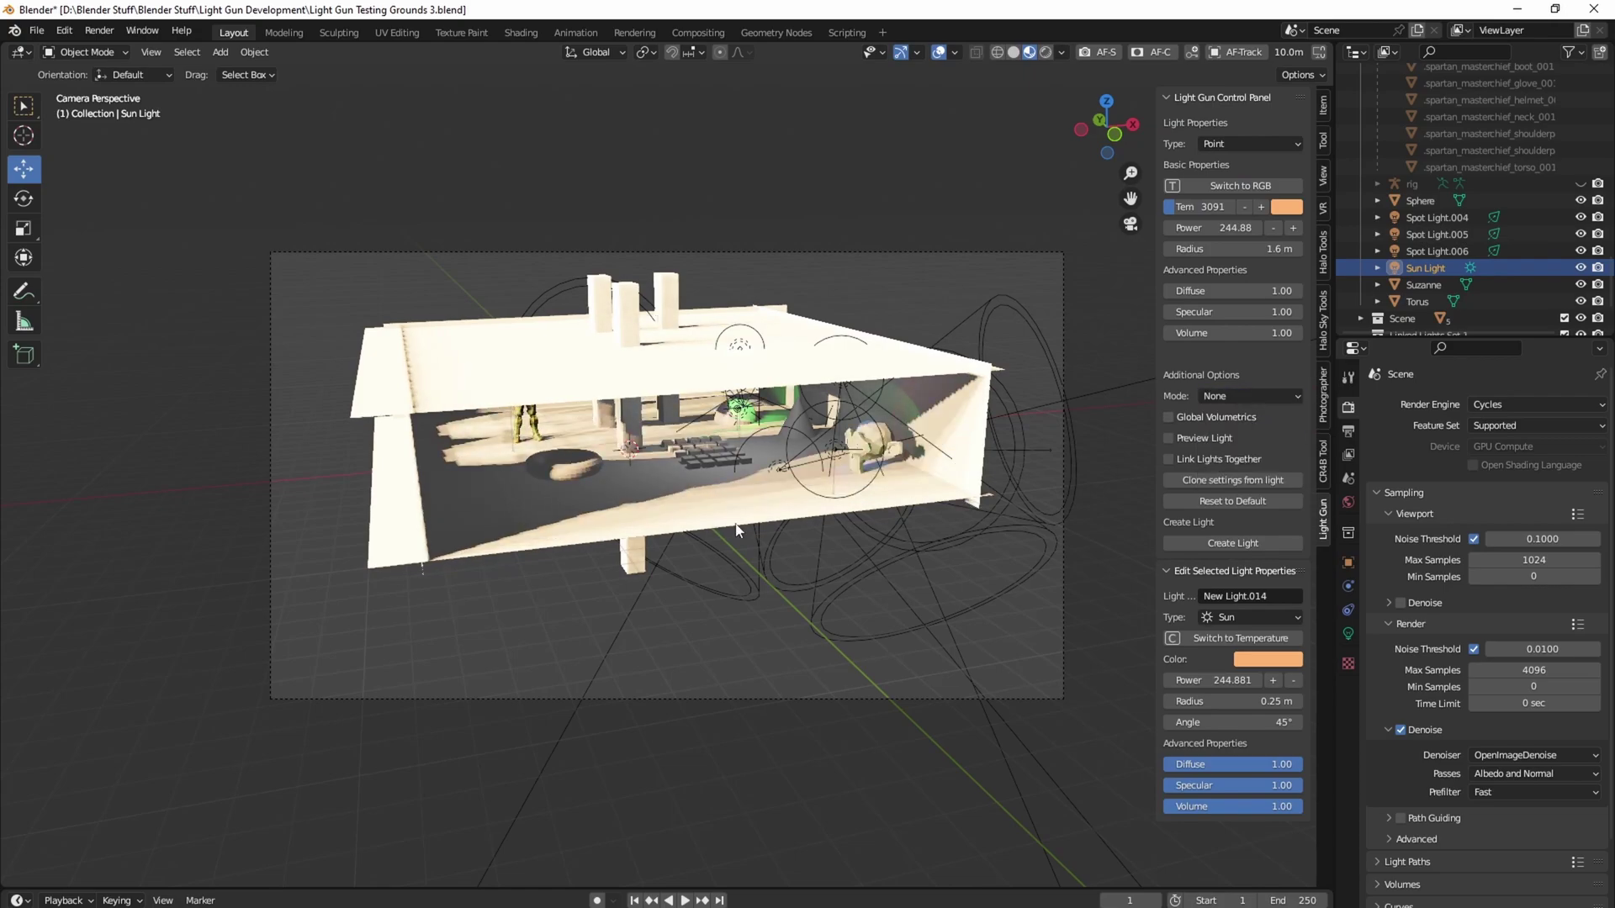
Undo the light type and mode changes, back to the Sun type and Camera Position mode
{"action": "key", "text": "ctrl+z"}
{"action": "key", "text": "ctrl+z"}
{"action": "key", "text": "ctrl+z"}
{"action": "key", "text": "ctrl+z"}
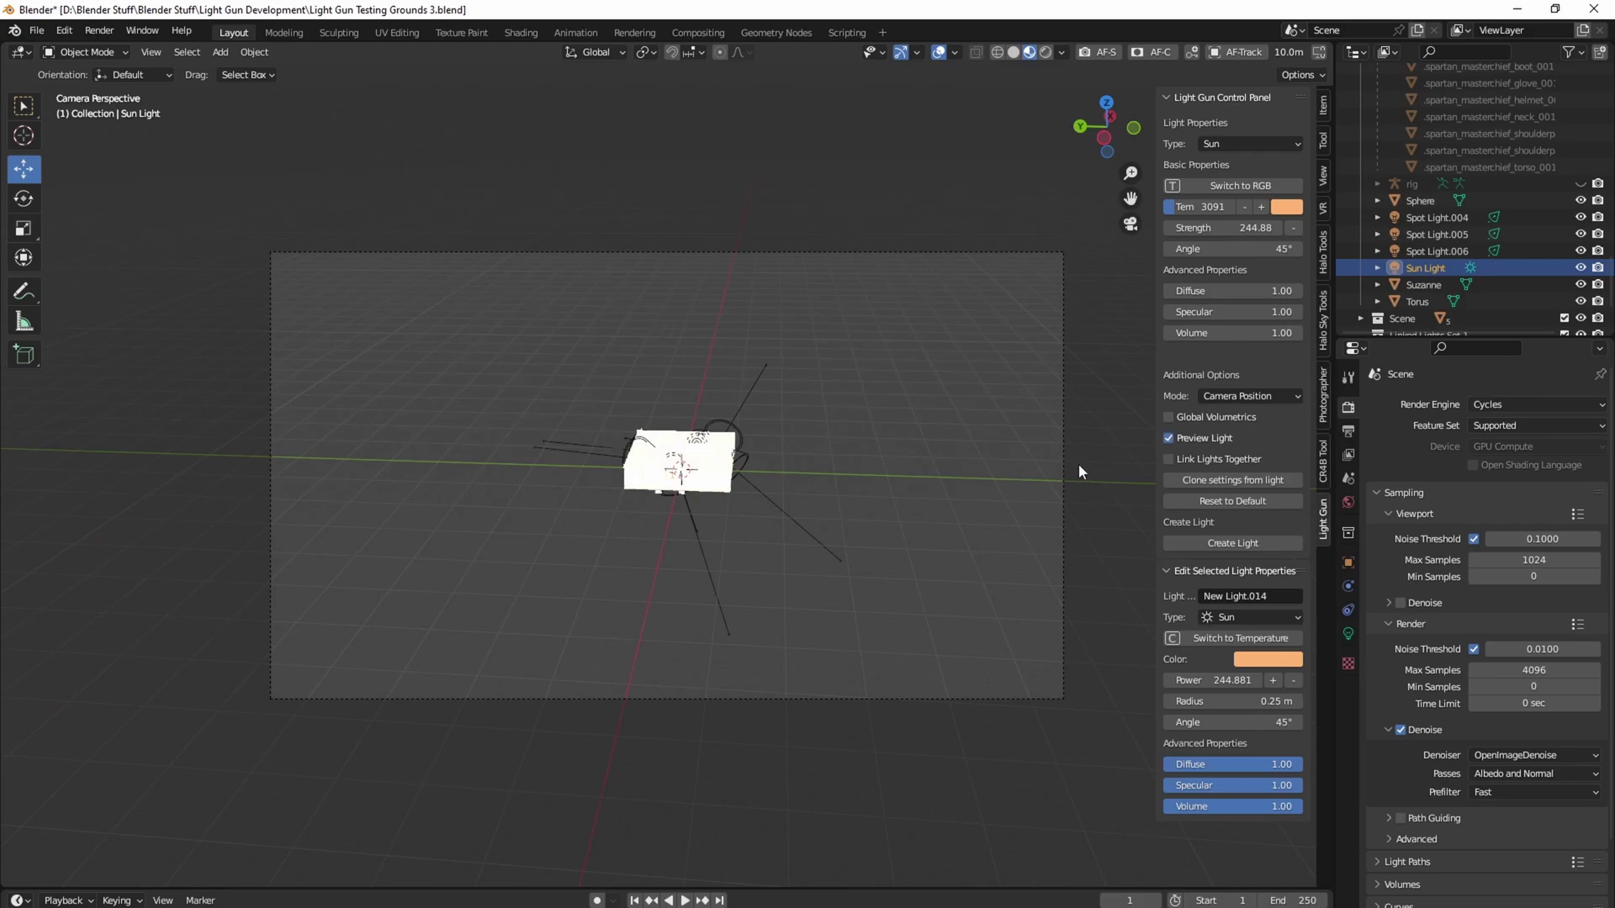
Turn off the light preview and delete the created sun light
{"action": "key", "text": "d"}
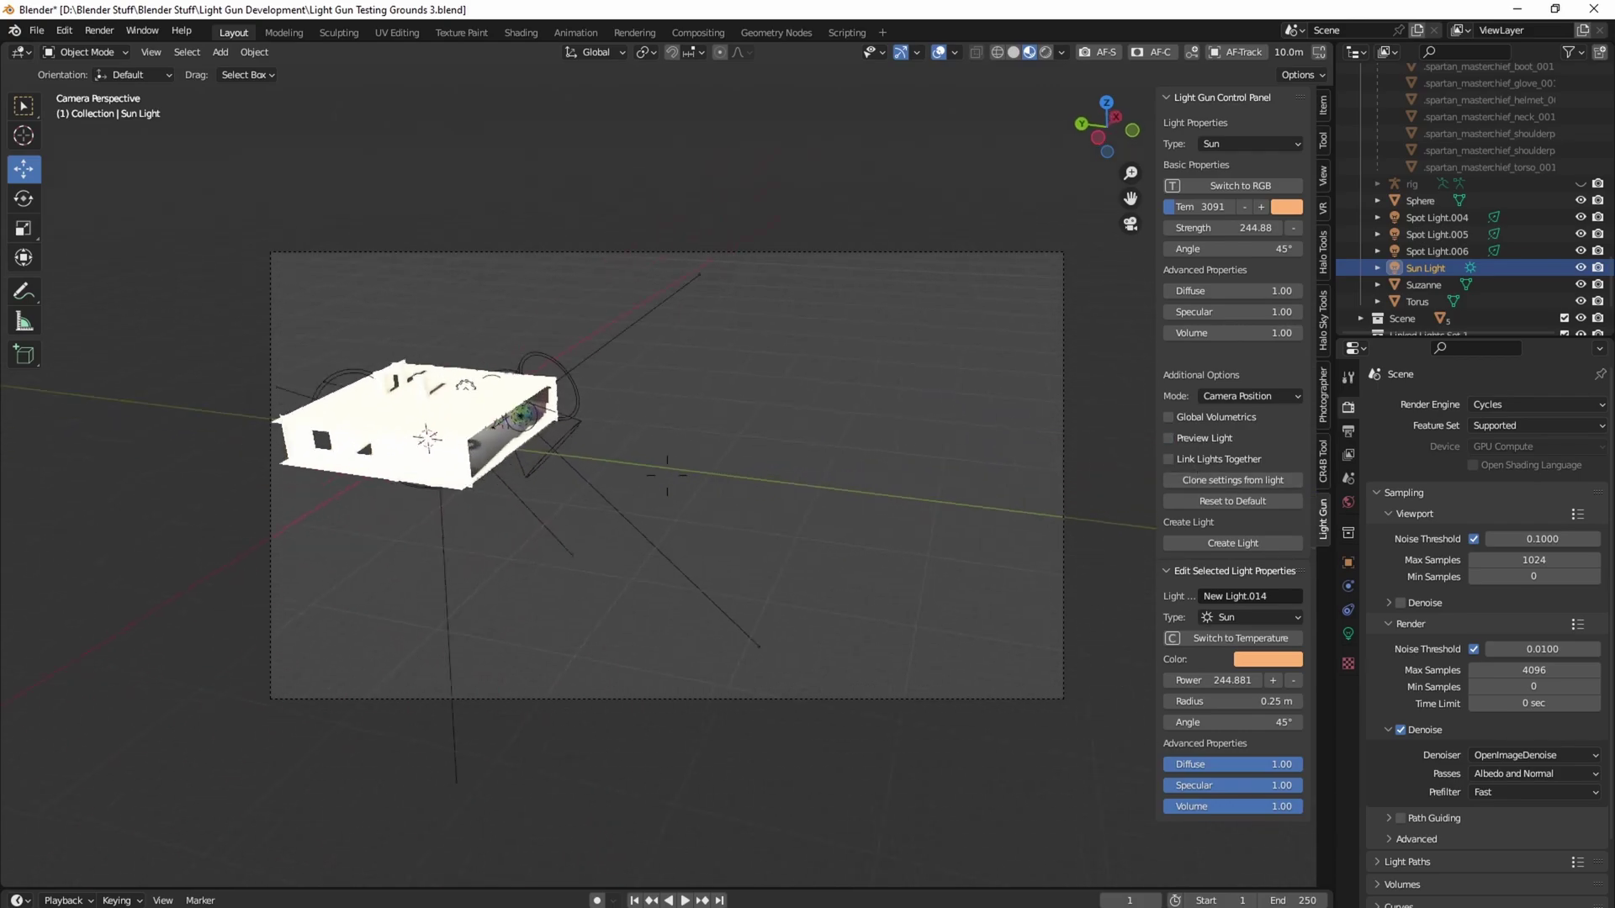
{"action": "key", "text": "s"}
{"action": "left_click", "coordinate": [497, 479]}
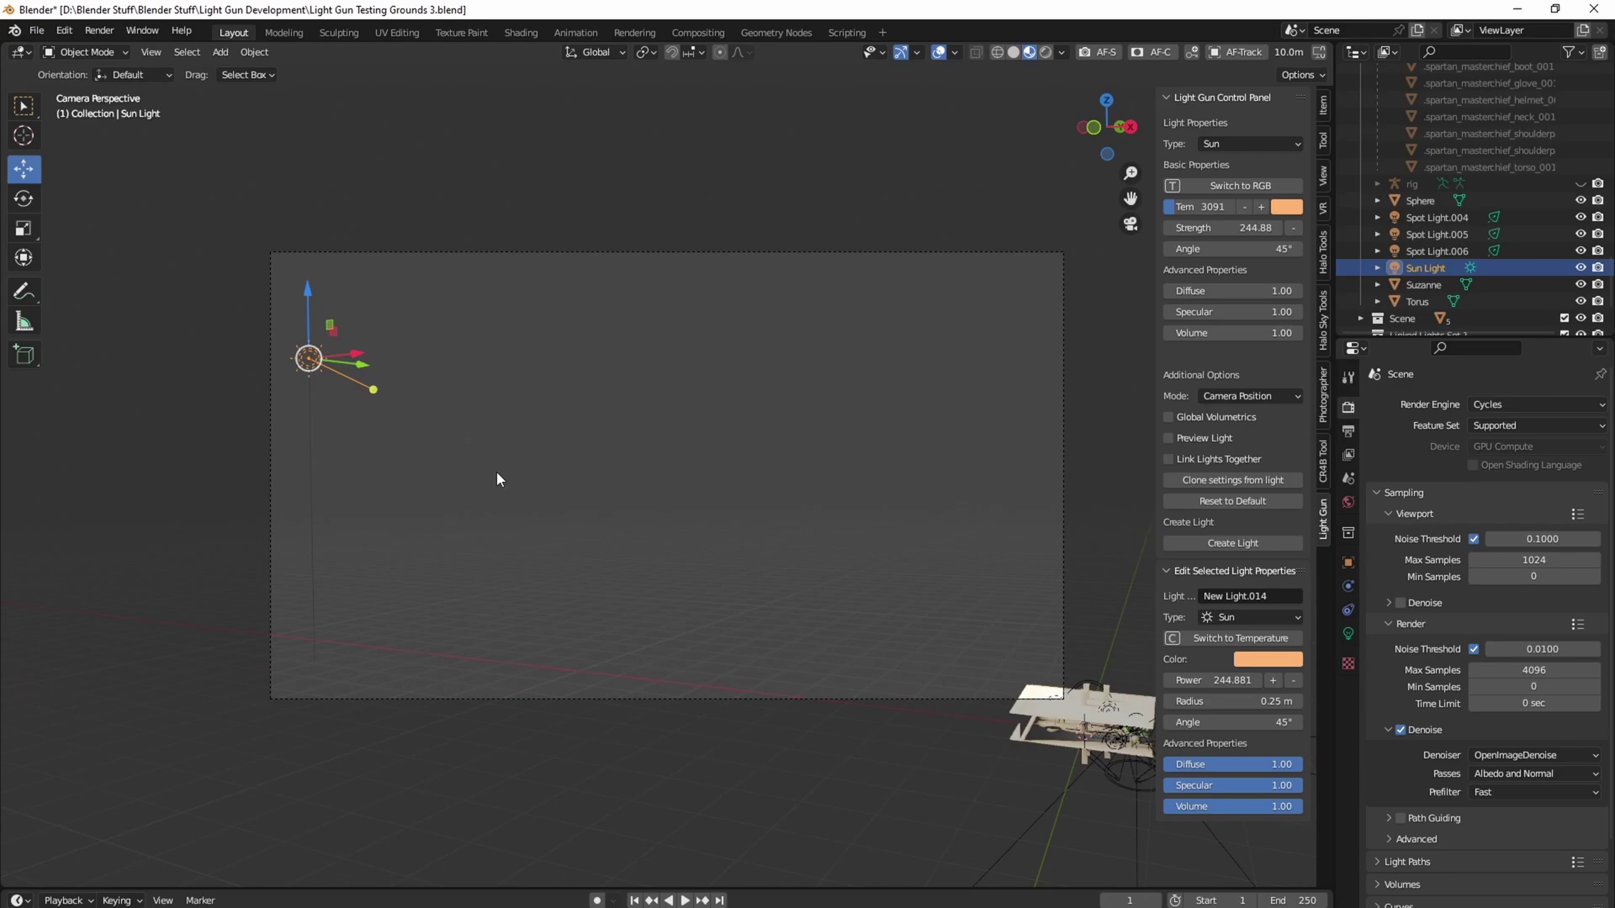
{"action": "key", "text": "Delete"}
Fly the camera up to the open side of the building, leave the camera view, and bring the camera into sight
{"action": "key", "text": "shift+grave"}
{"action": "key", "text": "w"}
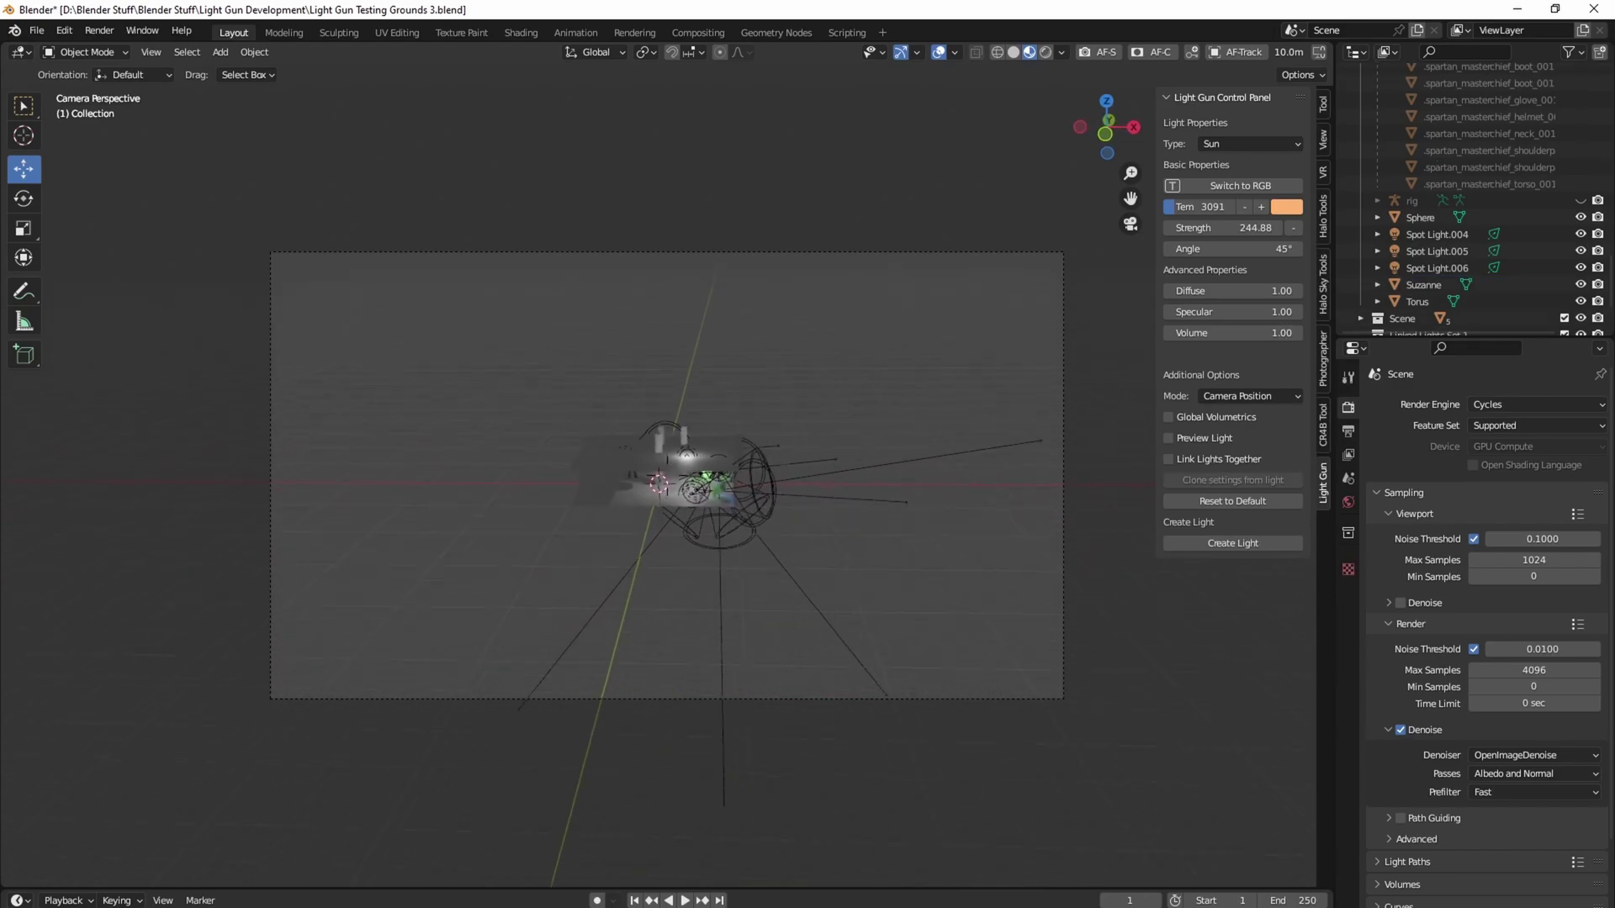
{"action": "key", "text": "w"}
{"action": "key", "text": "w"}
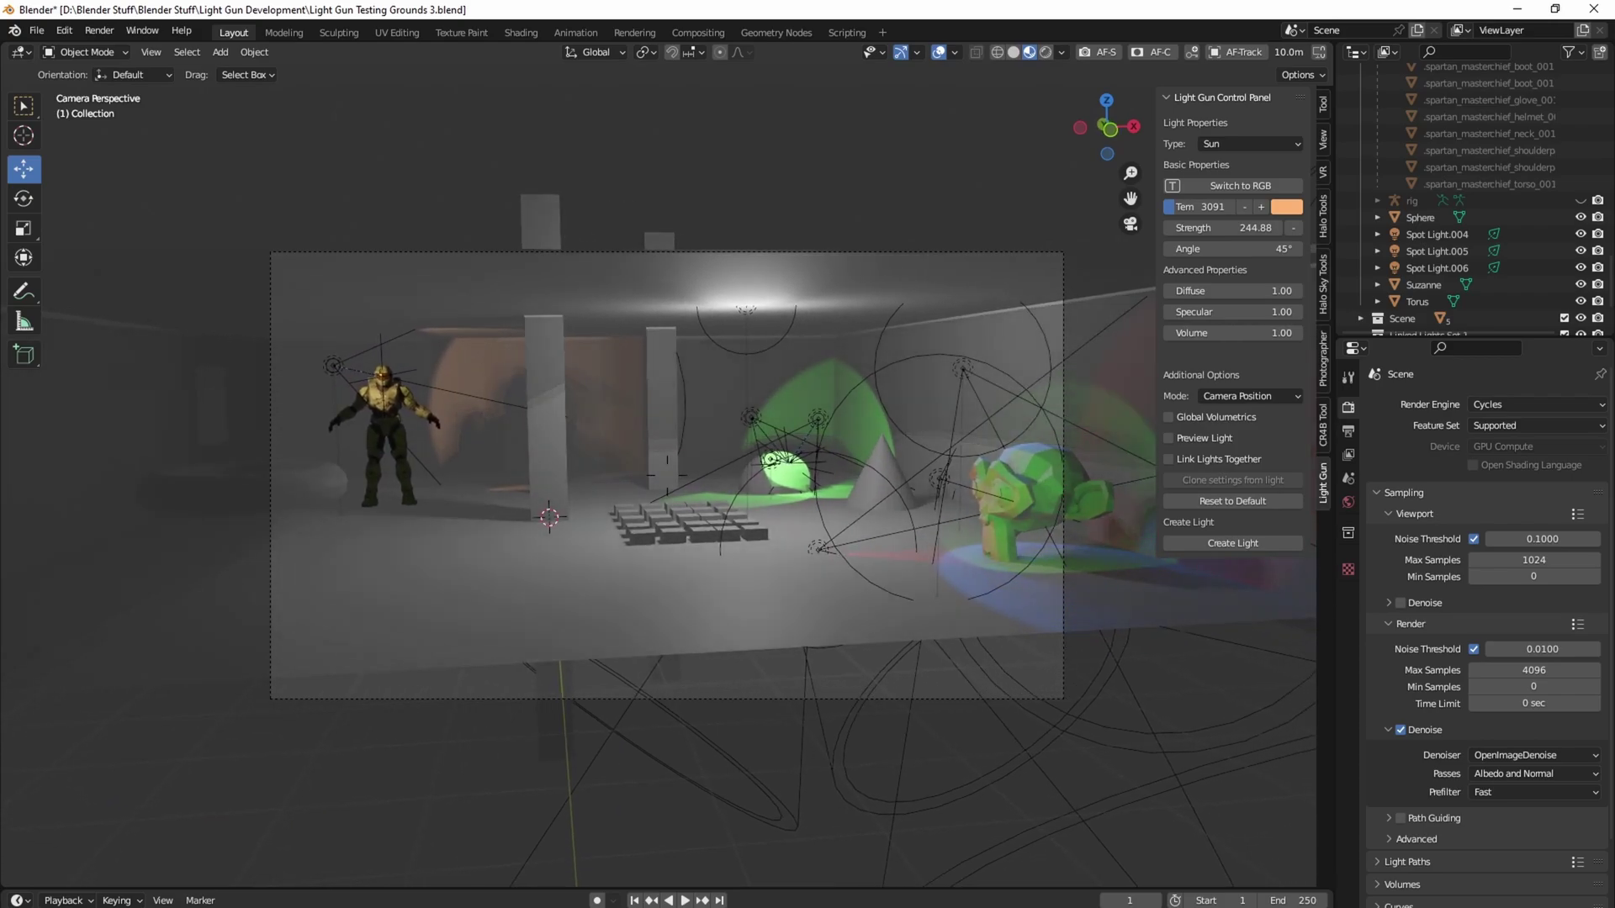
{"action": "left_click", "coordinate": [1130, 223]}
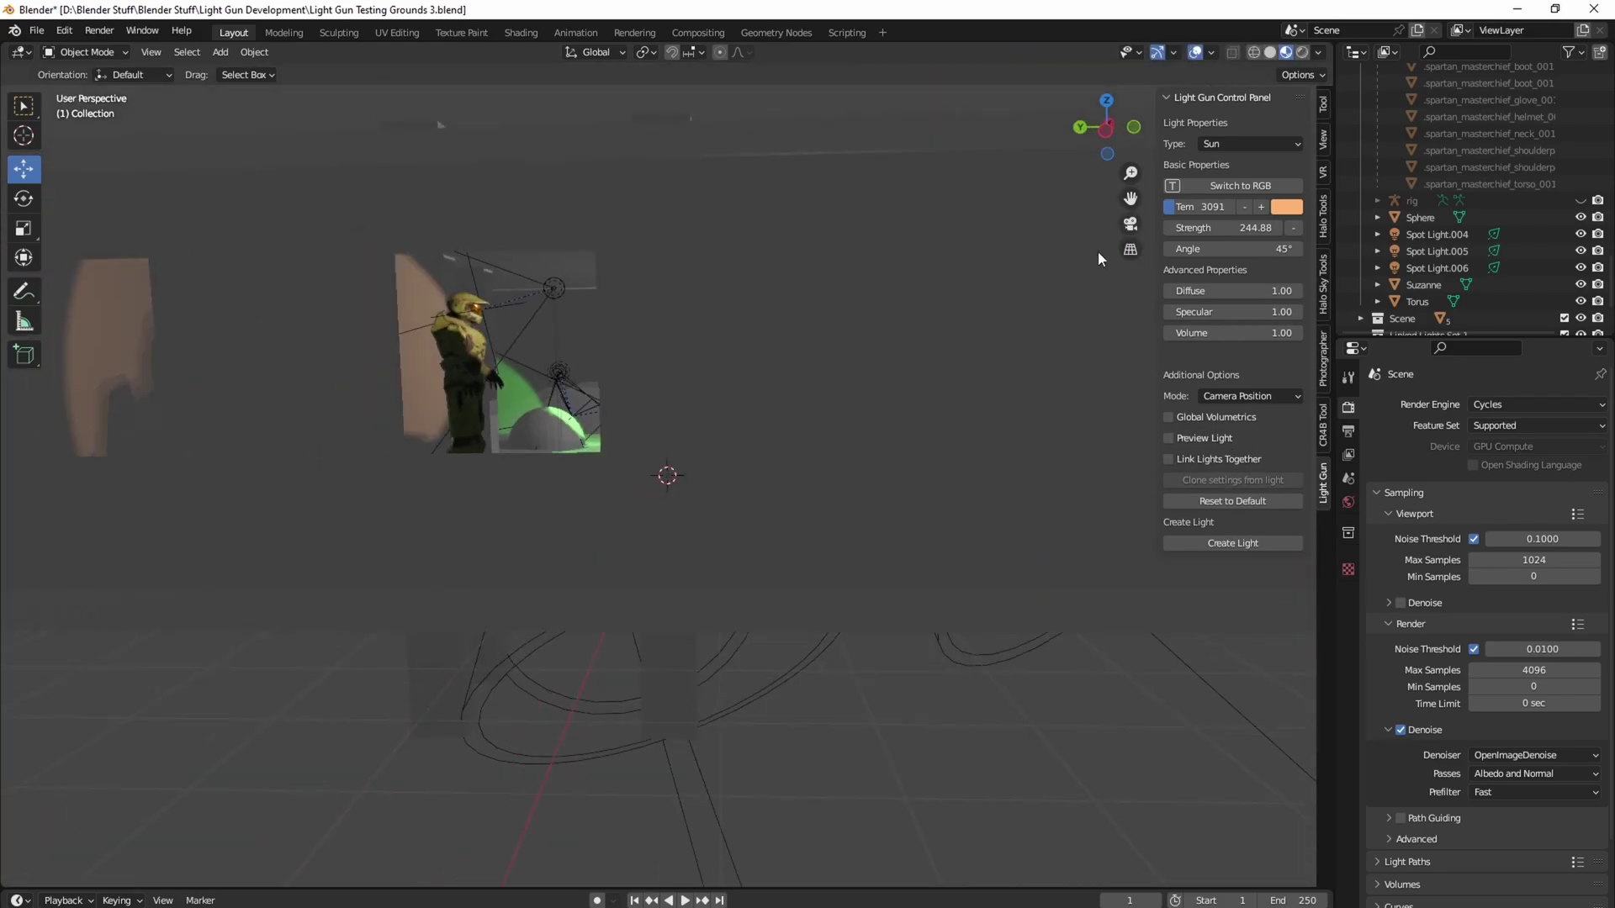
{"action": "scroll", "coordinate": [891, 476], "scroll_direction": "down", "scroll_amount": 1}
{"action": "middle_click_drag", "start_coordinate": [880, 466], "coordinate": [729, 476]}
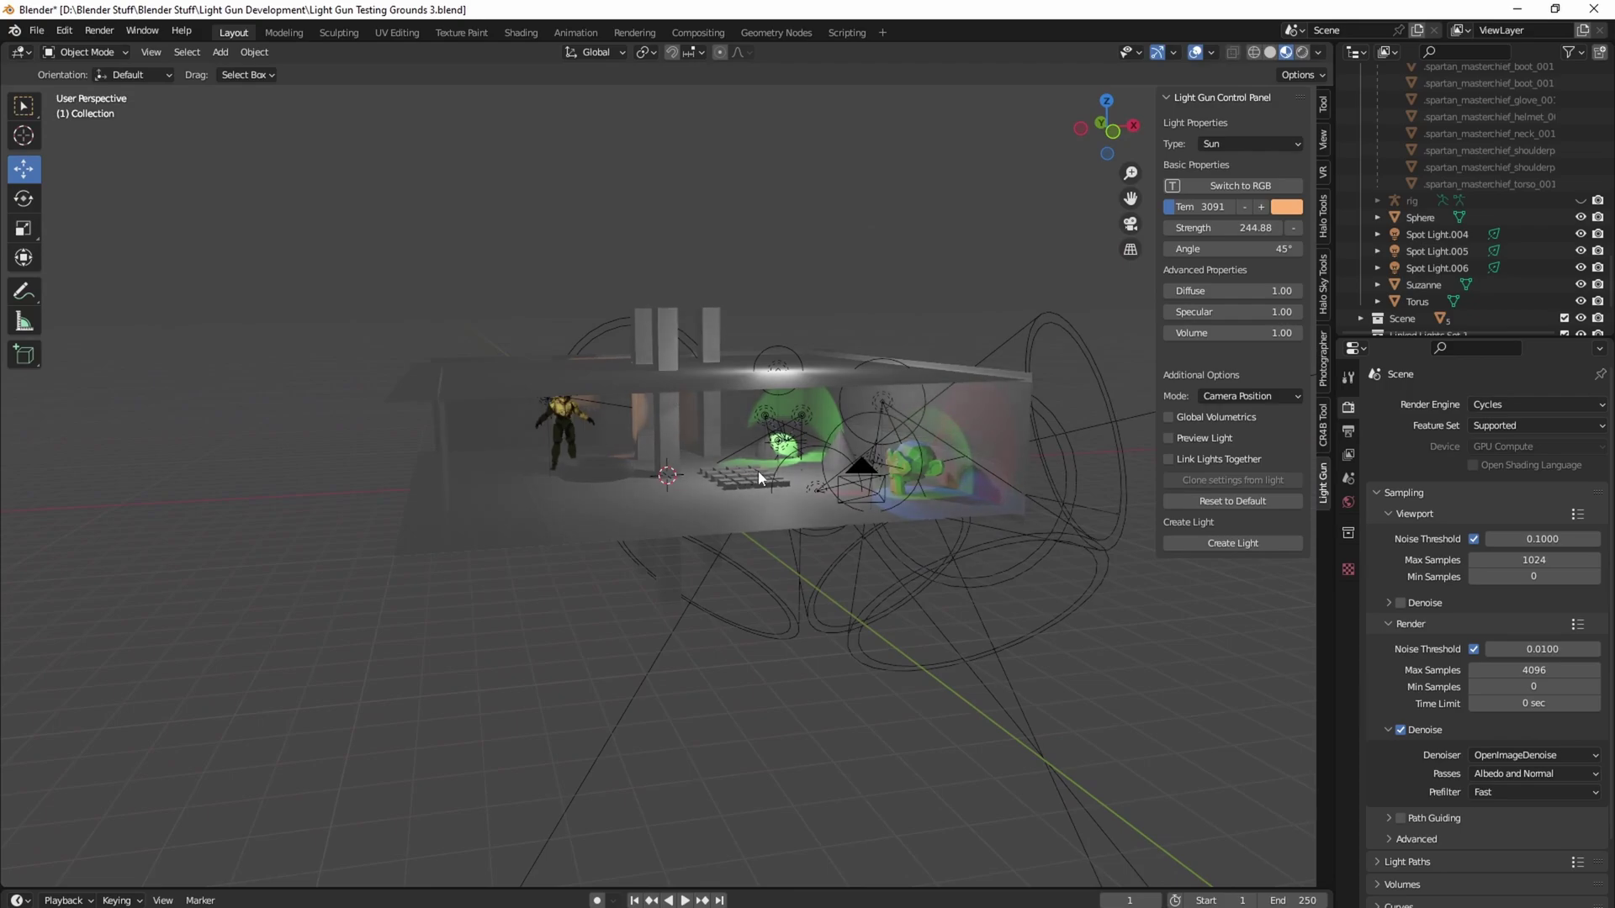
Select the camera and enable its FOV frustum
{"action": "left_click", "coordinate": [859, 472]}
{"action": "scroll", "coordinate": [844, 537], "scroll_direction": "up", "scroll_amount": 2}
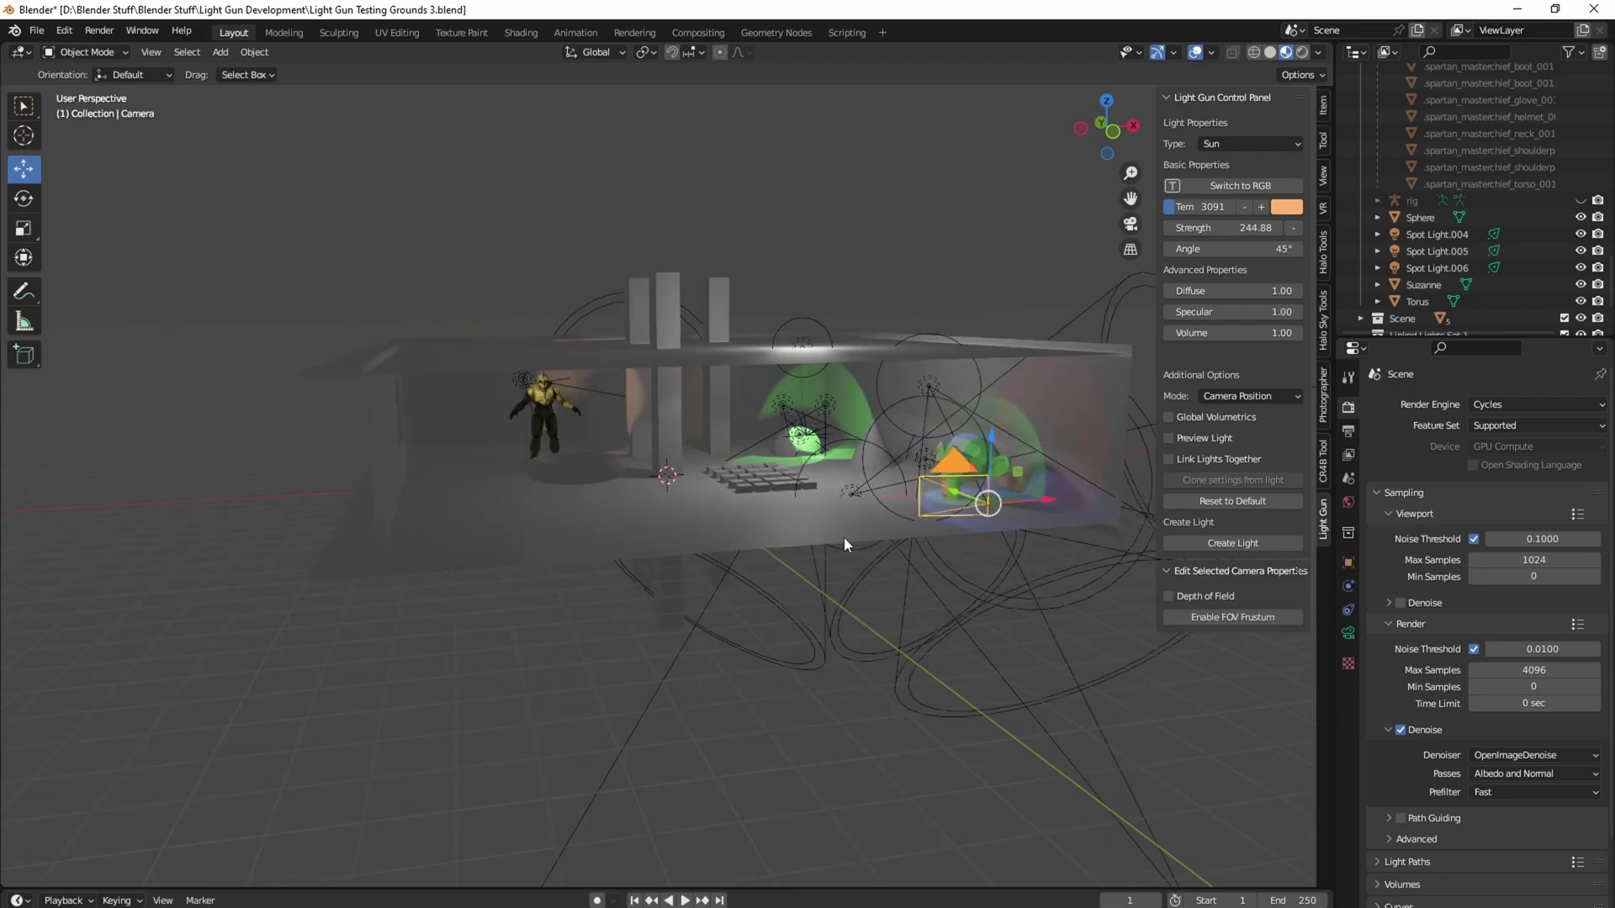
{"action": "left_click", "coordinate": [1232, 614]}
Examine the camera's FOV frustum and its coverage of the room from several angles
{"action": "middle_click_drag", "start_coordinate": [824, 542], "coordinate": [844, 503]}
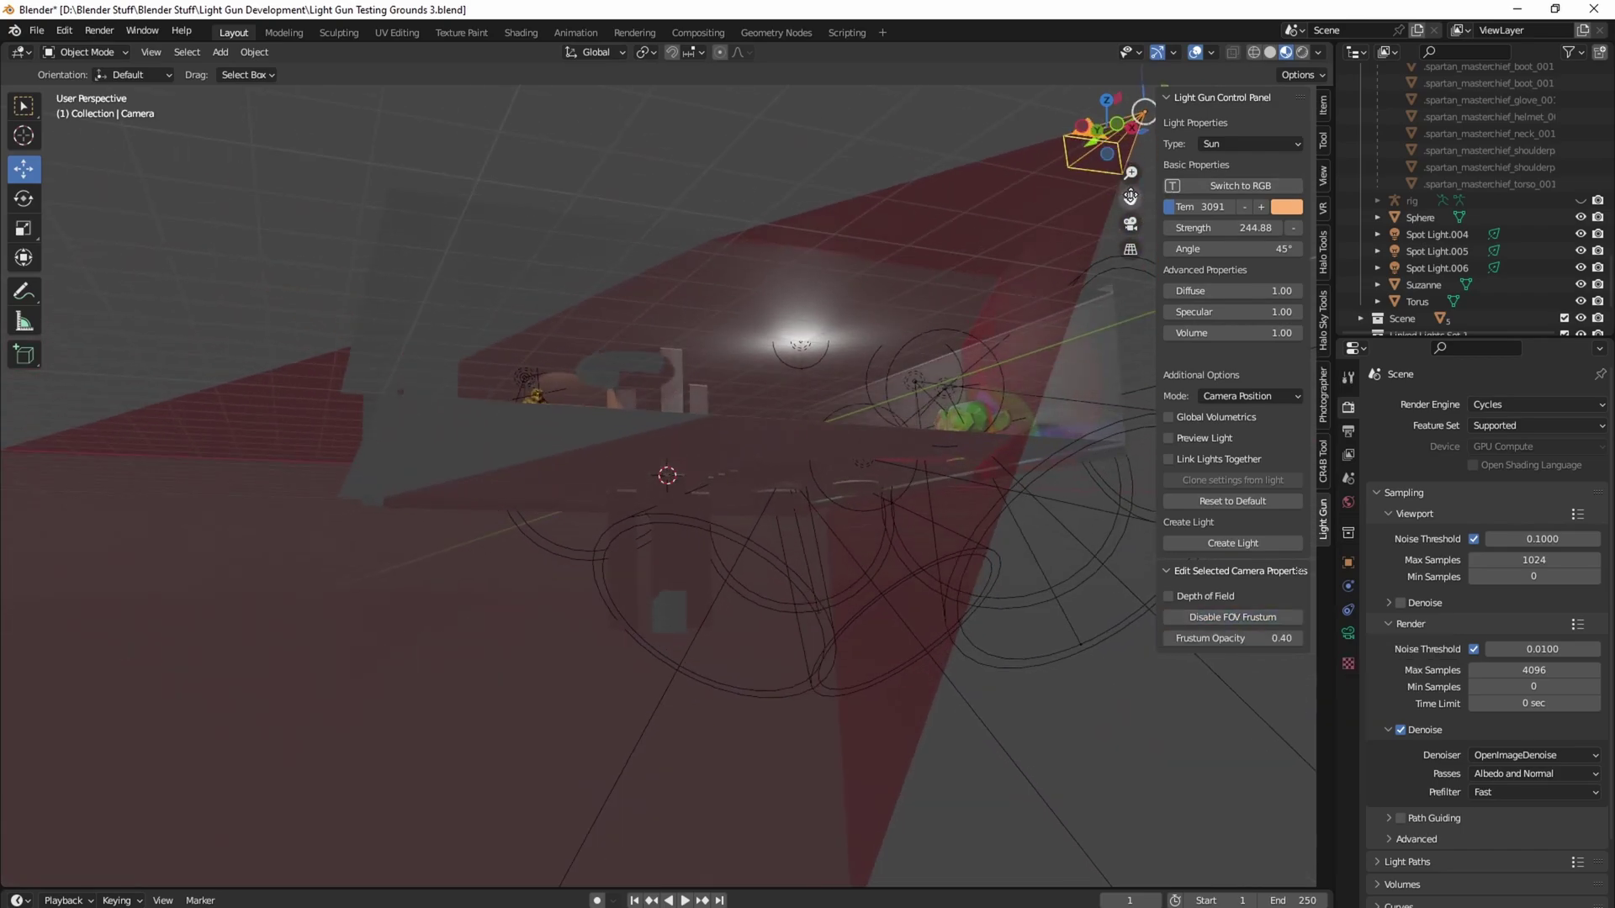
{"action": "left_click_drag", "start_coordinate": [1130, 196], "coordinate": [809, 337]}
{"action": "scroll", "coordinate": [725, 338], "scroll_direction": "up", "scroll_amount": 4}
{"action": "middle_click_drag", "start_coordinate": [725, 338], "coordinate": [742, 355]}
{"action": "key", "text": "shift+grave"}
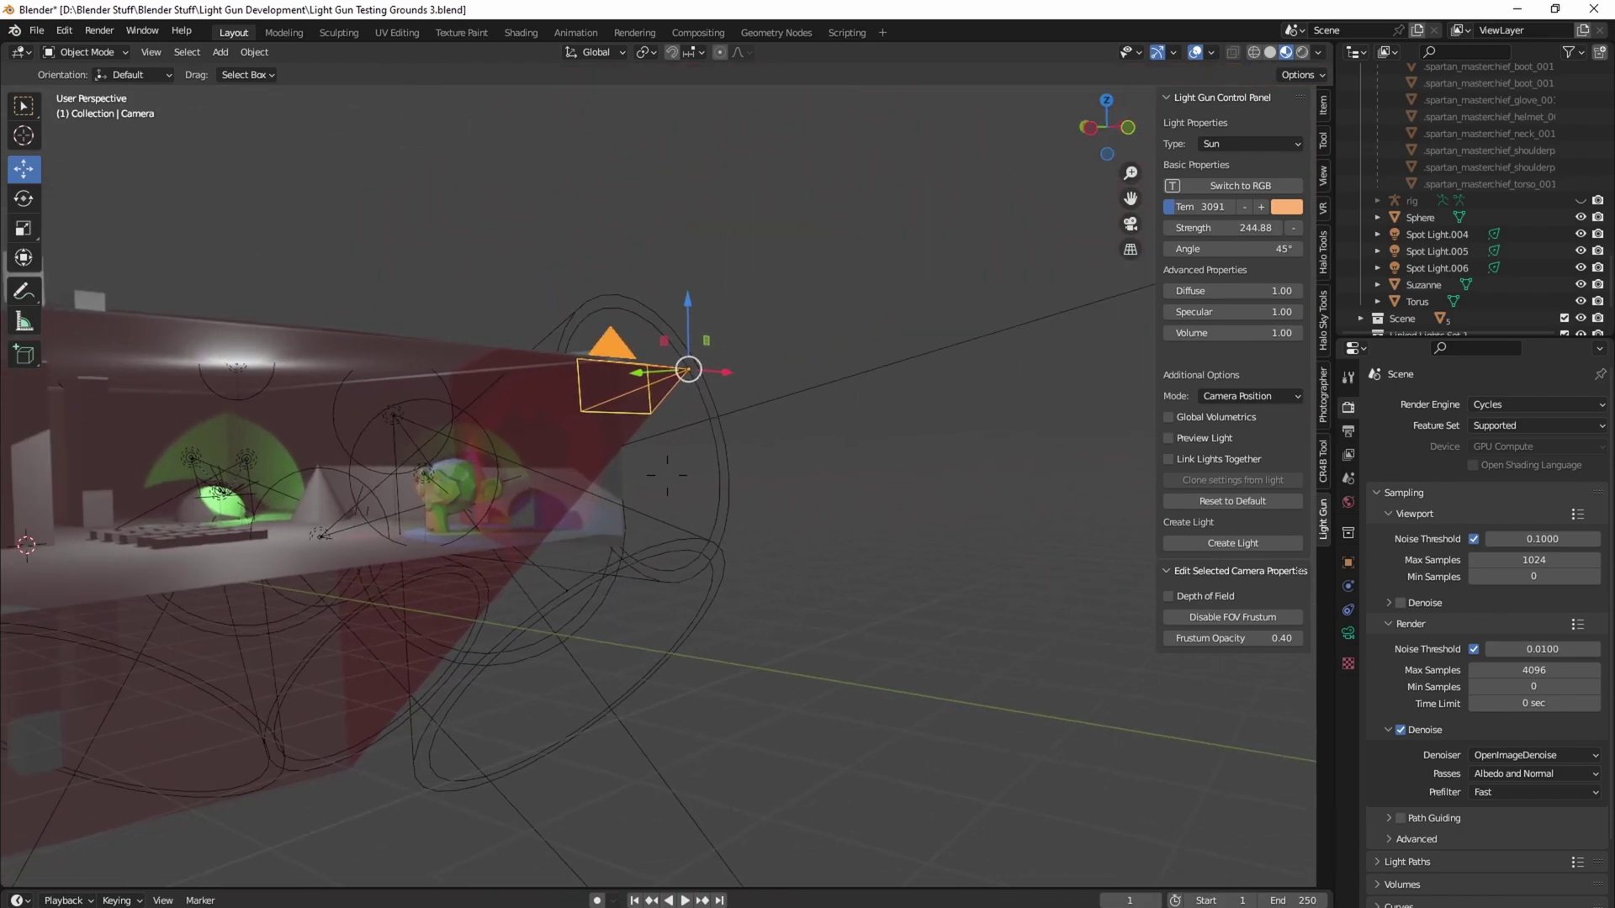
{"action": "key", "text": "w"}
{"action": "key", "text": "s"}
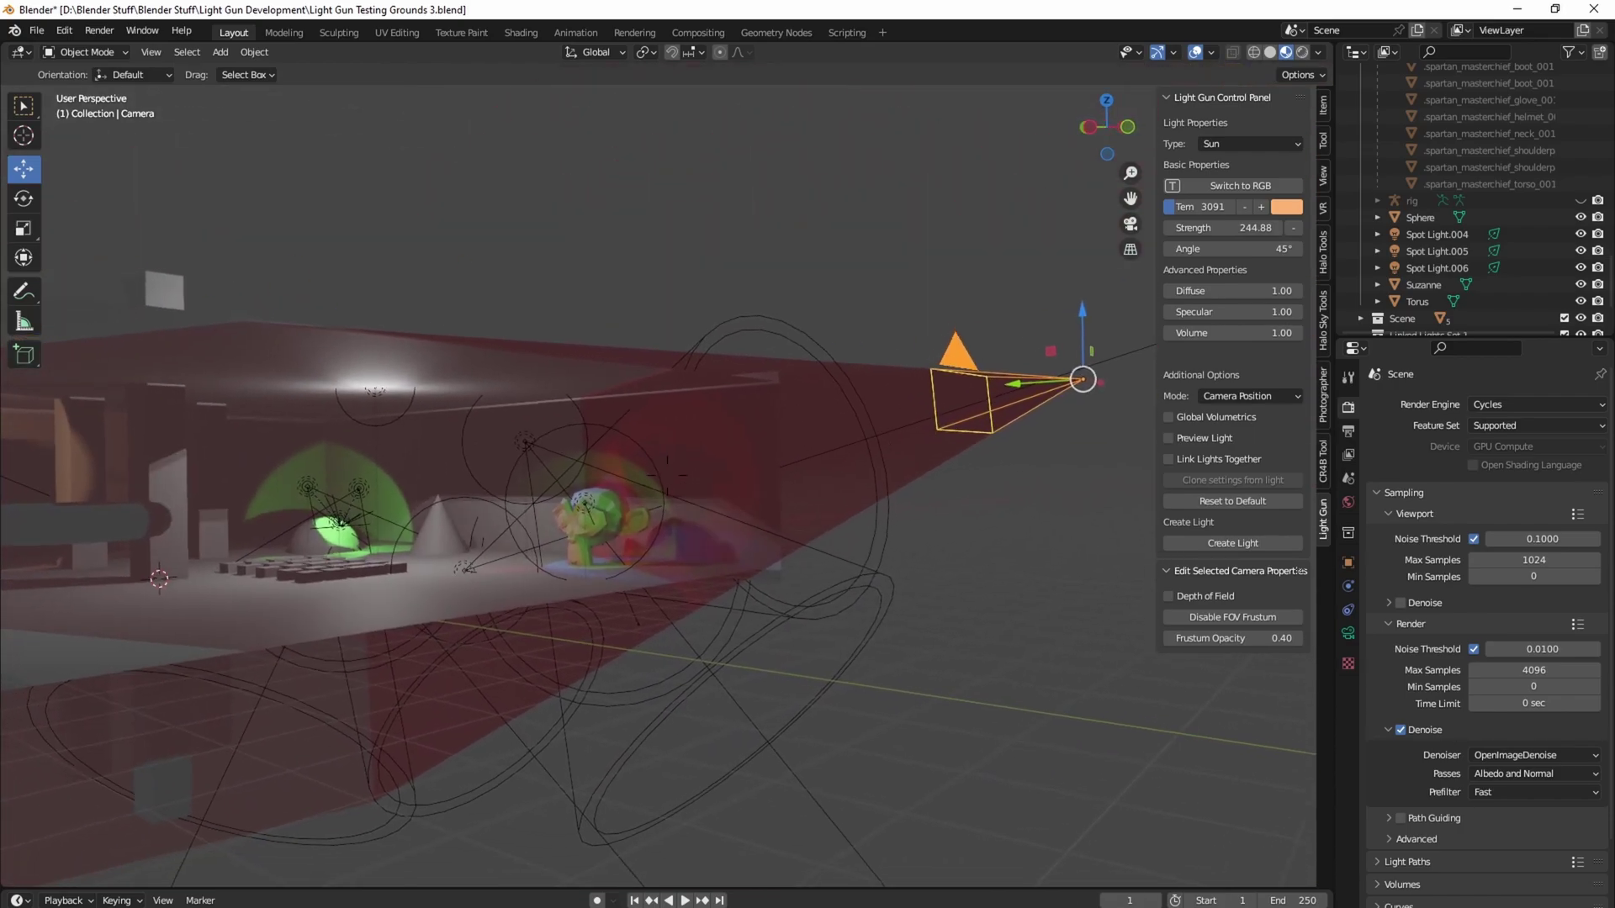
{"action": "left_click", "coordinate": [667, 475]}
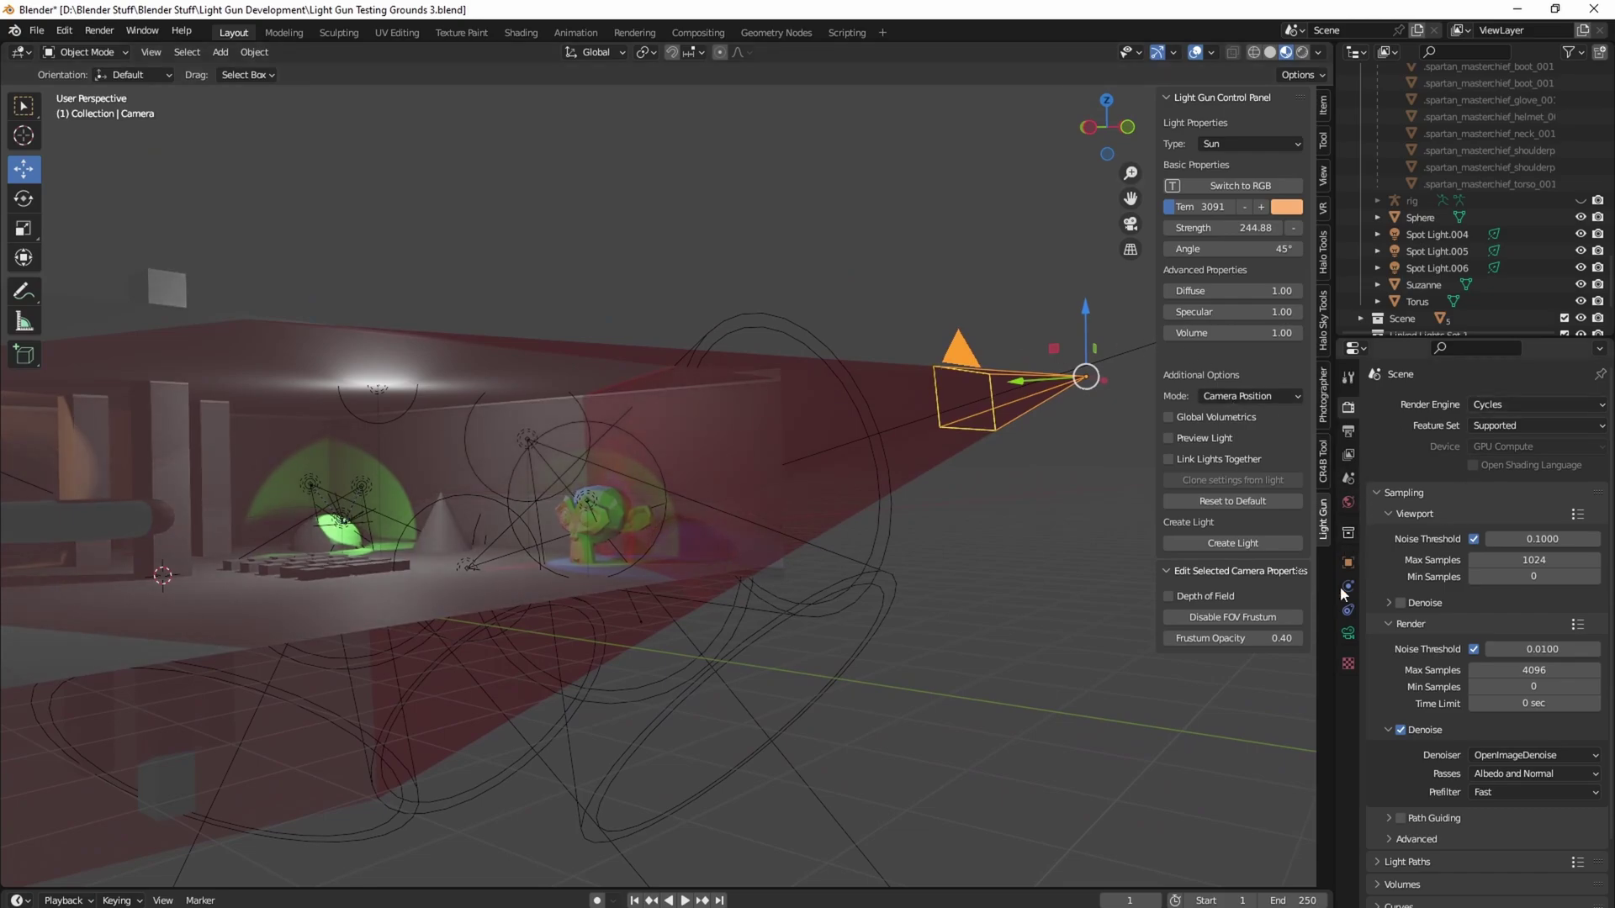
Increase the camera's focal length to 451 mm and compare its FOV frustum with the camera view
{"action": "left_click", "coordinate": [1348, 633]}
{"action": "left_click_drag", "start_coordinate": [1504, 485], "coordinate": [1605, 485]}
{"action": "key", "text": "shift+grave"}
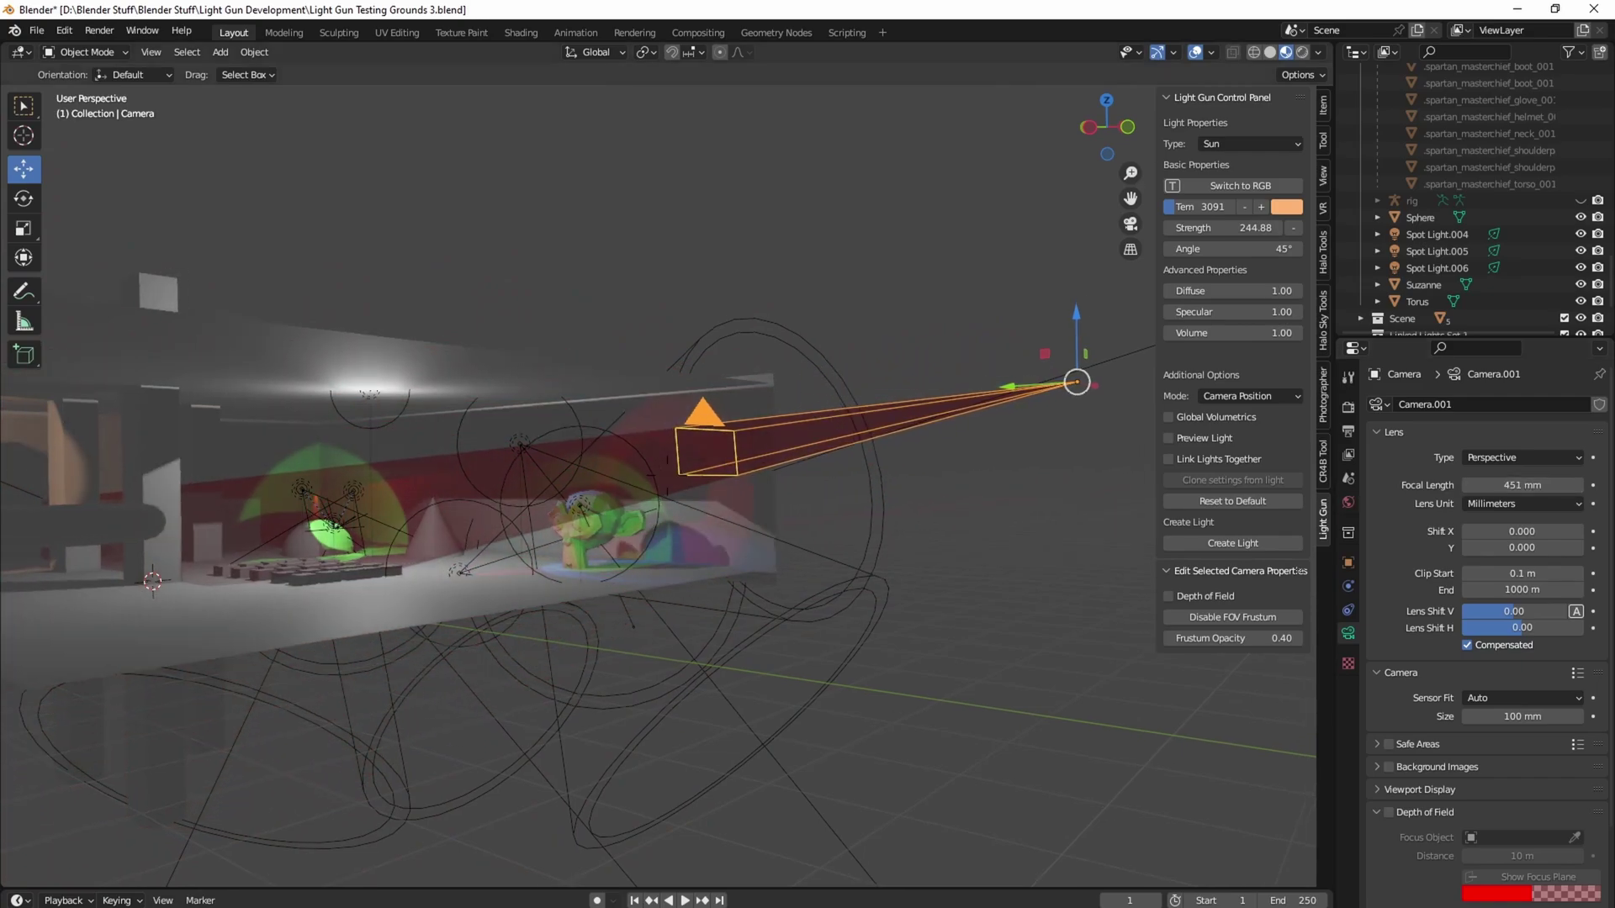
{"action": "key", "text": "d"}
{"action": "key", "text": "w"}
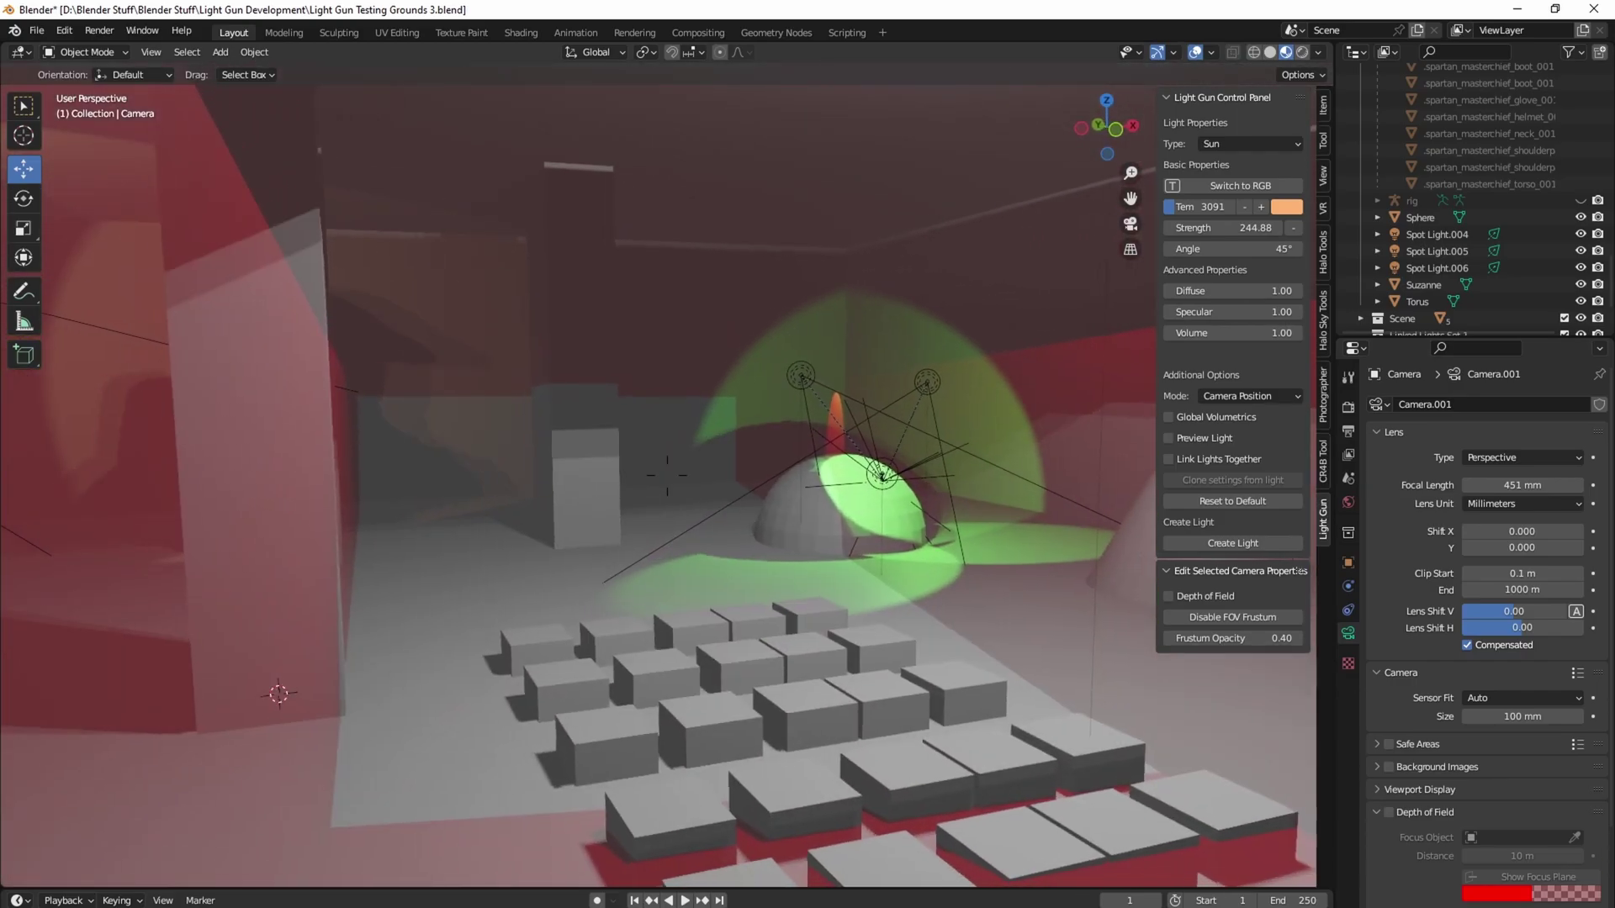
{"action": "key", "text": "s"}
{"action": "left_click", "coordinate": [414, 517]}
{"action": "left_click", "coordinate": [1130, 223]}
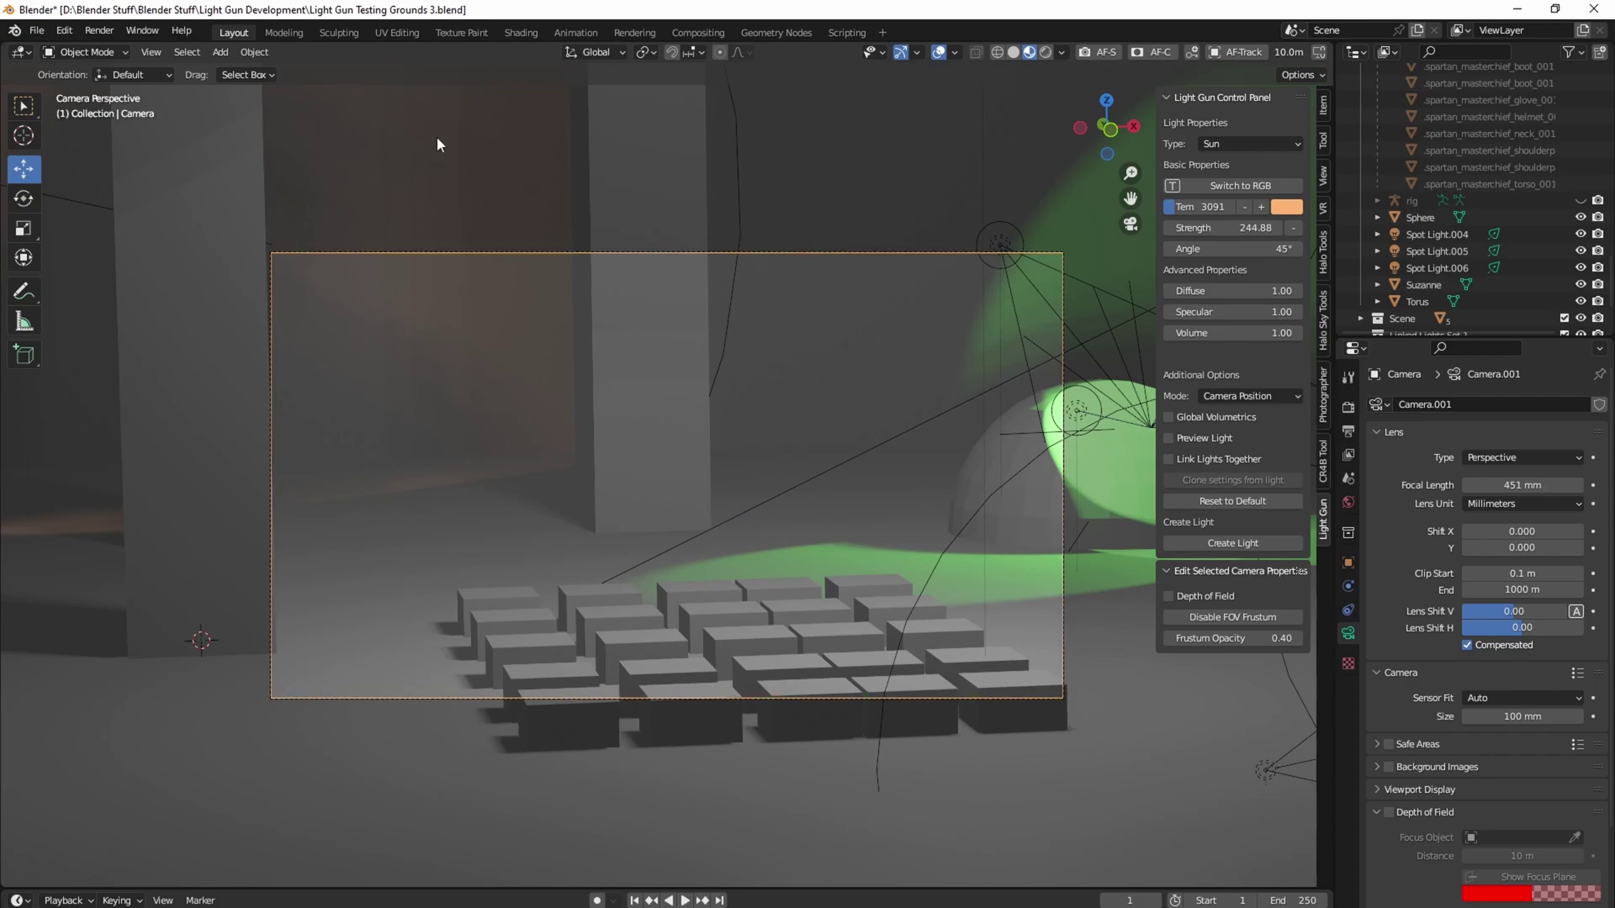
{"action": "left_click", "coordinate": [1130, 225]}
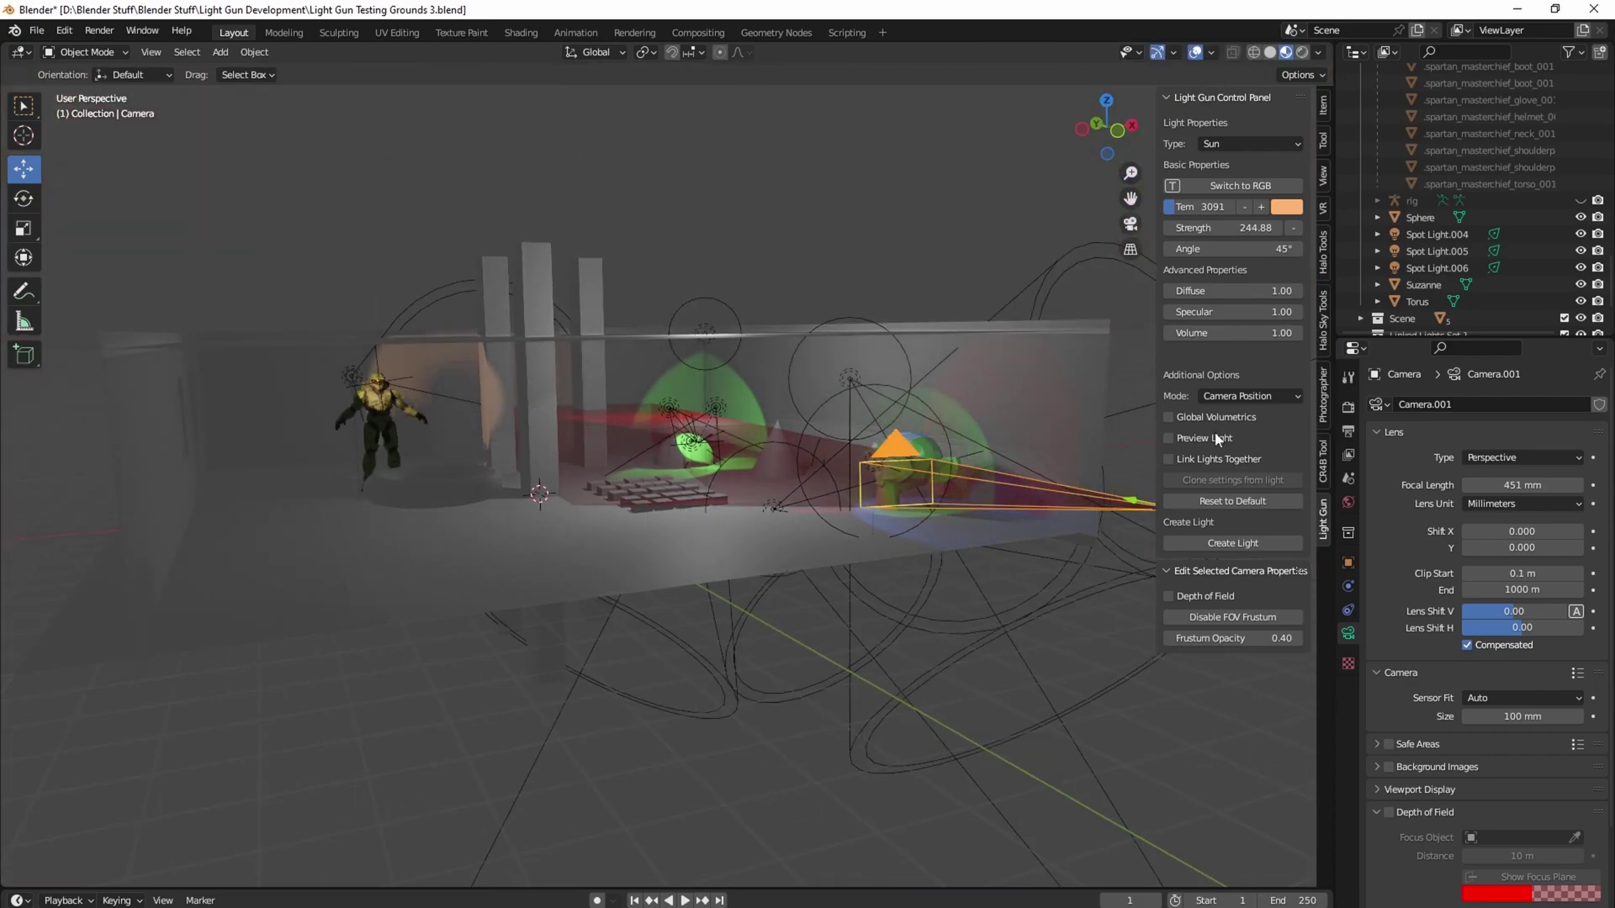
Set the camera's focal length to 80 mm and compare the FOV frustum with the camera view
{"action": "left_click_drag", "start_coordinate": [1522, 483], "coordinate": [1408, 482]}
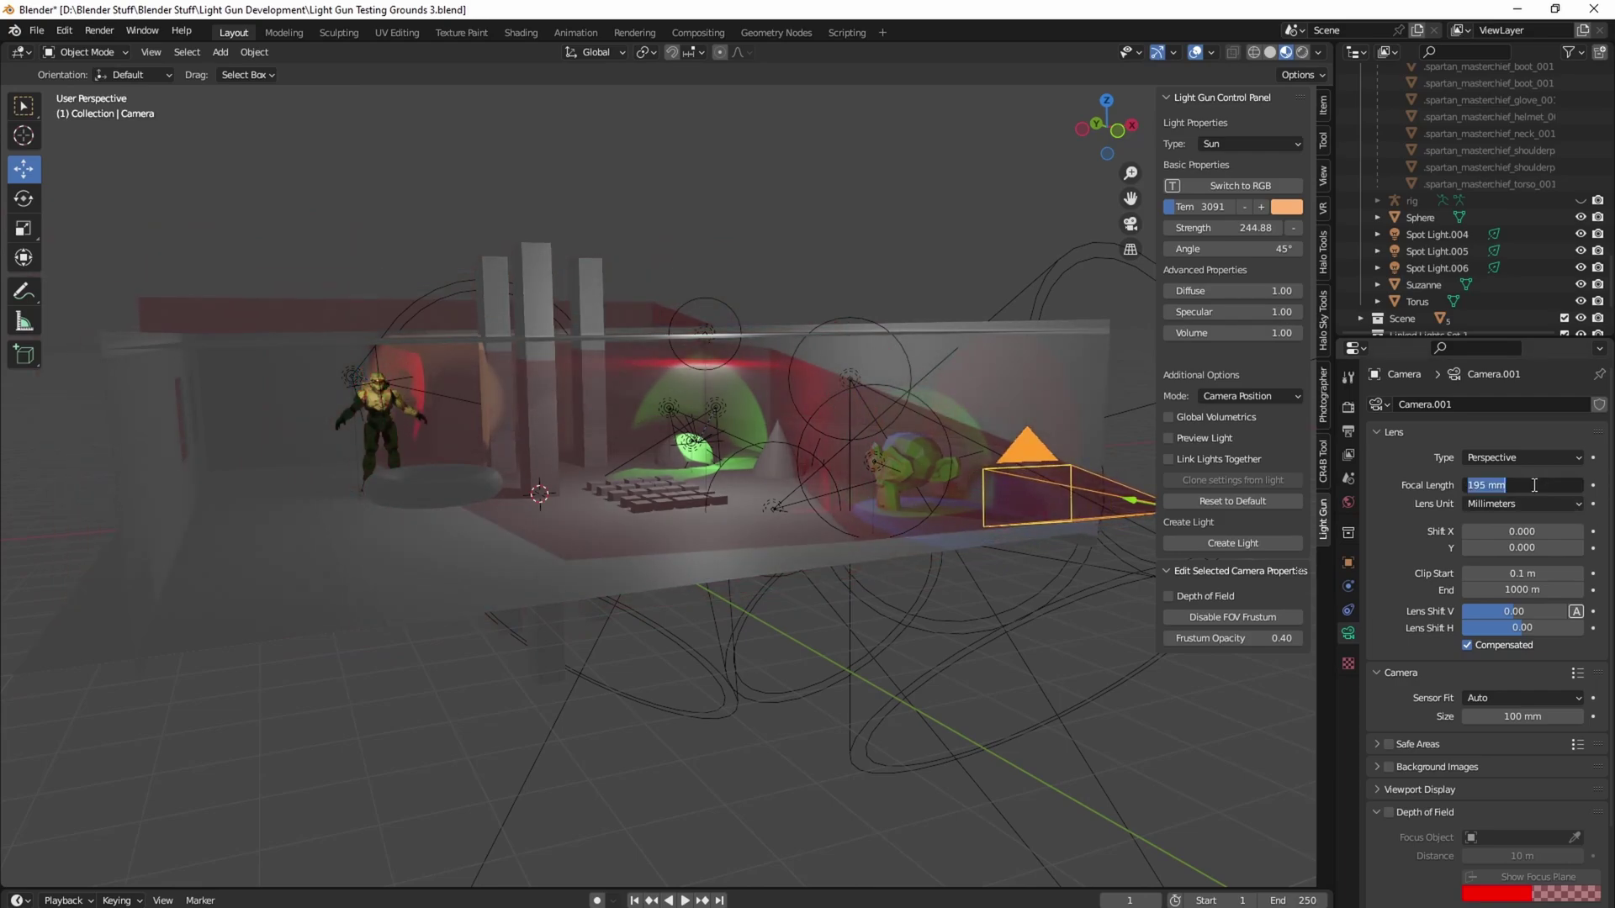
{"action": "key", "text": "Return"}
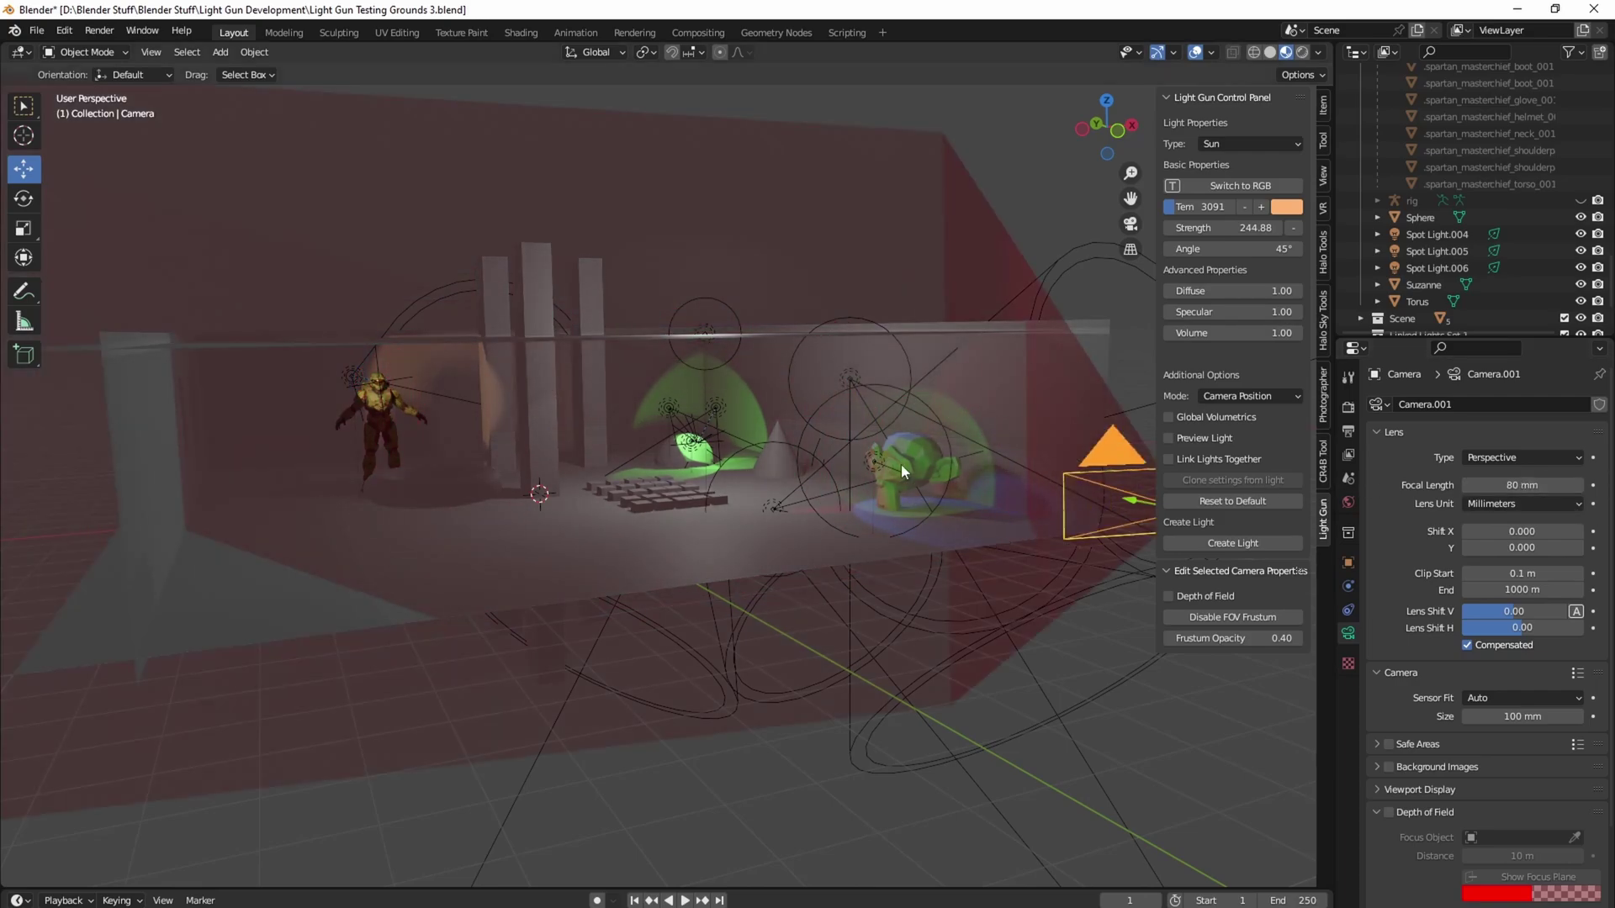
{"action": "key", "text": "shift+grave"}
{"action": "key", "text": "d"}
{"action": "key", "text": "w"}
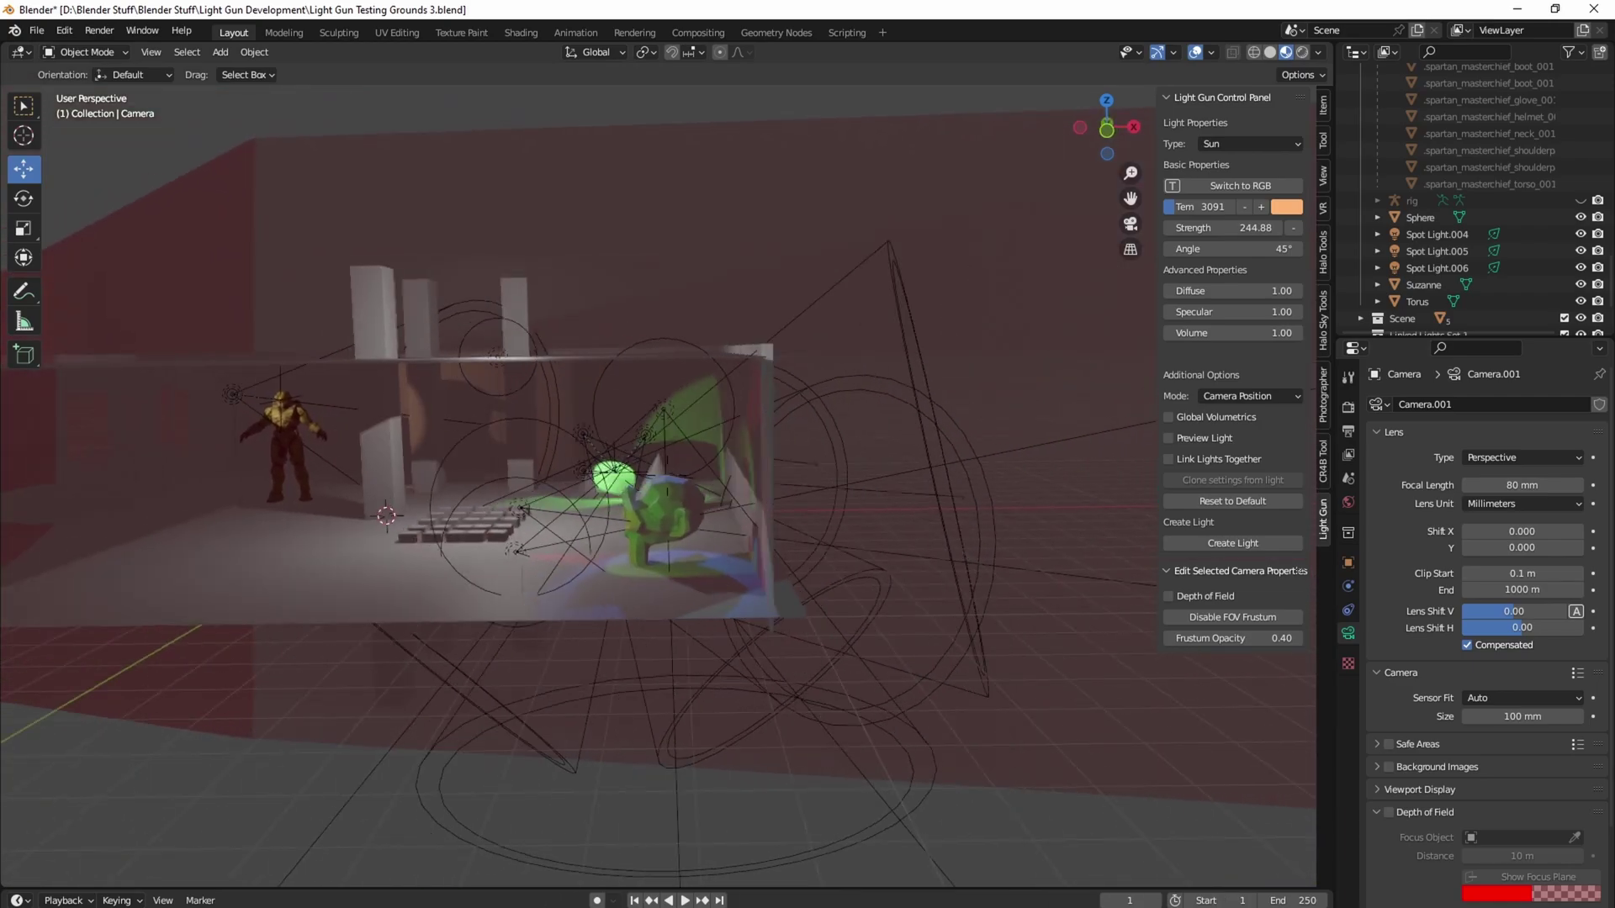
{"action": "key", "text": "s"}
{"action": "left_click", "coordinate": [934, 246]}
{"action": "left_click", "coordinate": [1129, 223]}
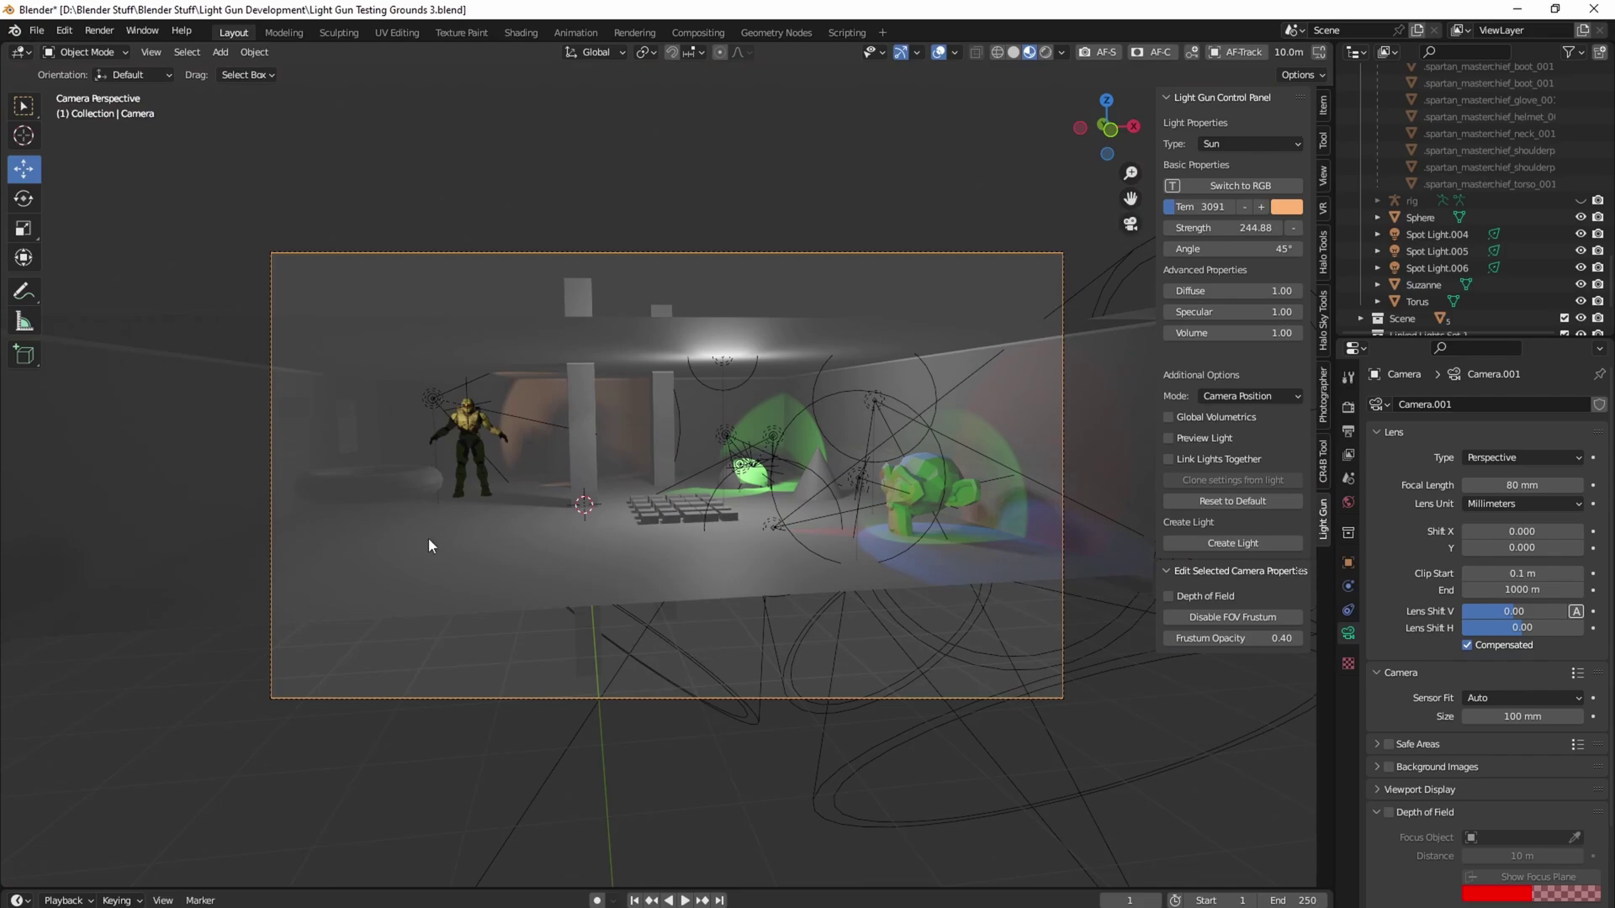
{"action": "left_click", "coordinate": [1135, 230]}
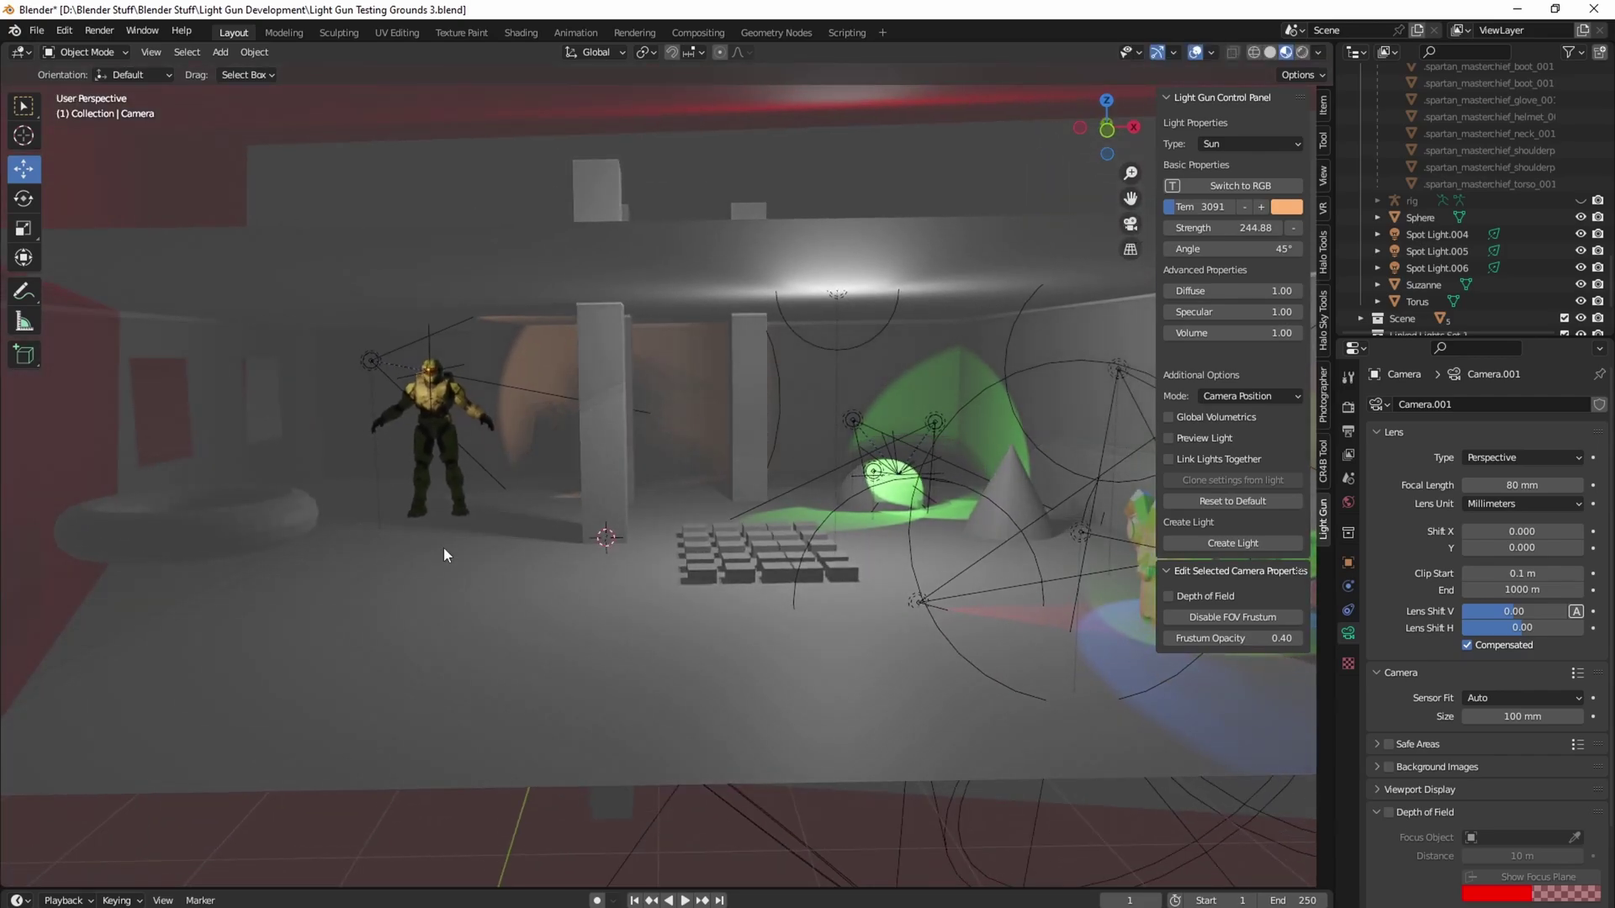
Examine the camera's FOV frustum and its coverage of the building from the front, from above and from the side
{"action": "key", "text": "shift+grave"}
{"action": "key", "text": "s"}
{"action": "key", "text": "a"}
{"action": "key", "text": "d"}
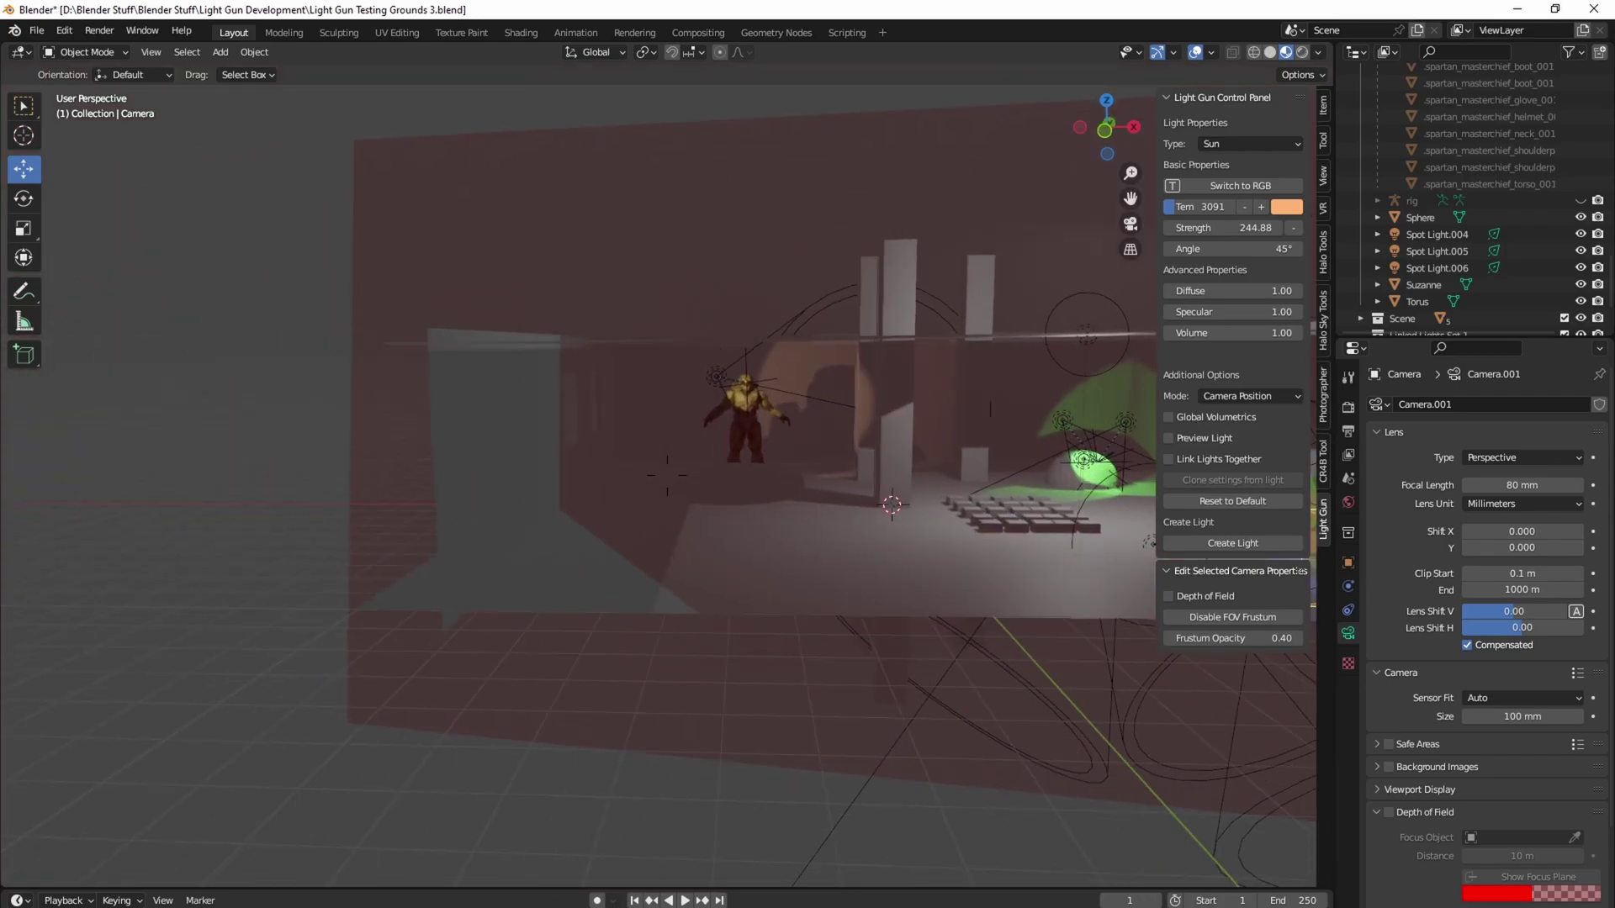
{"action": "left_click", "coordinate": [667, 475]}
{"action": "middle_click_drag", "start_coordinate": [535, 459], "coordinate": [498, 573]}
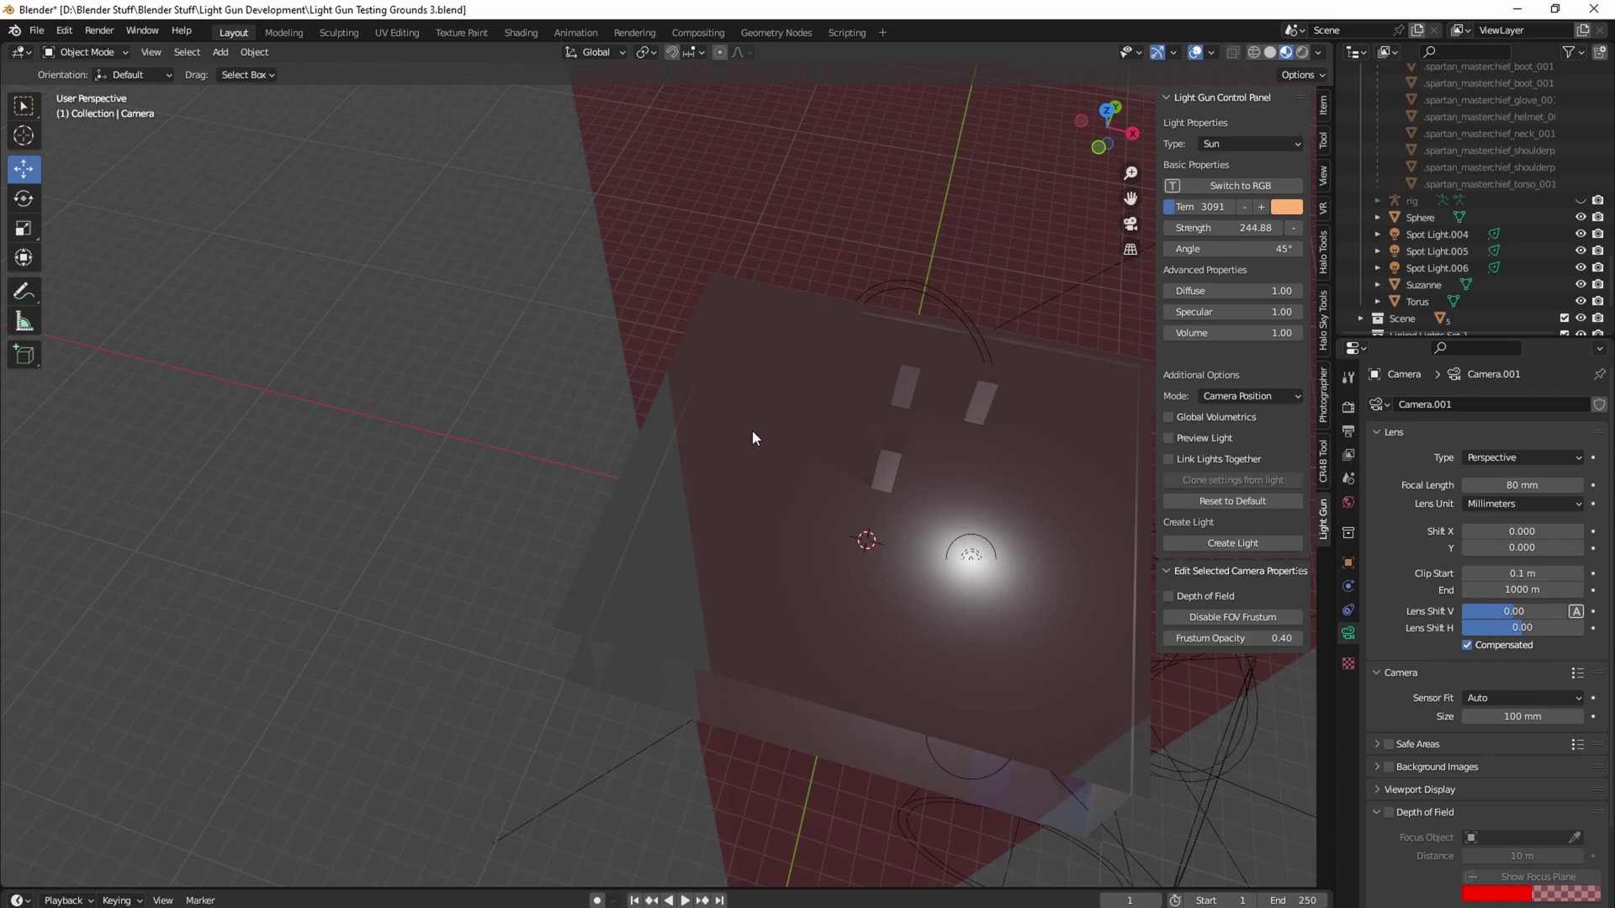
{"action": "key", "text": "shift+grave"}
{"action": "key", "text": "q"}
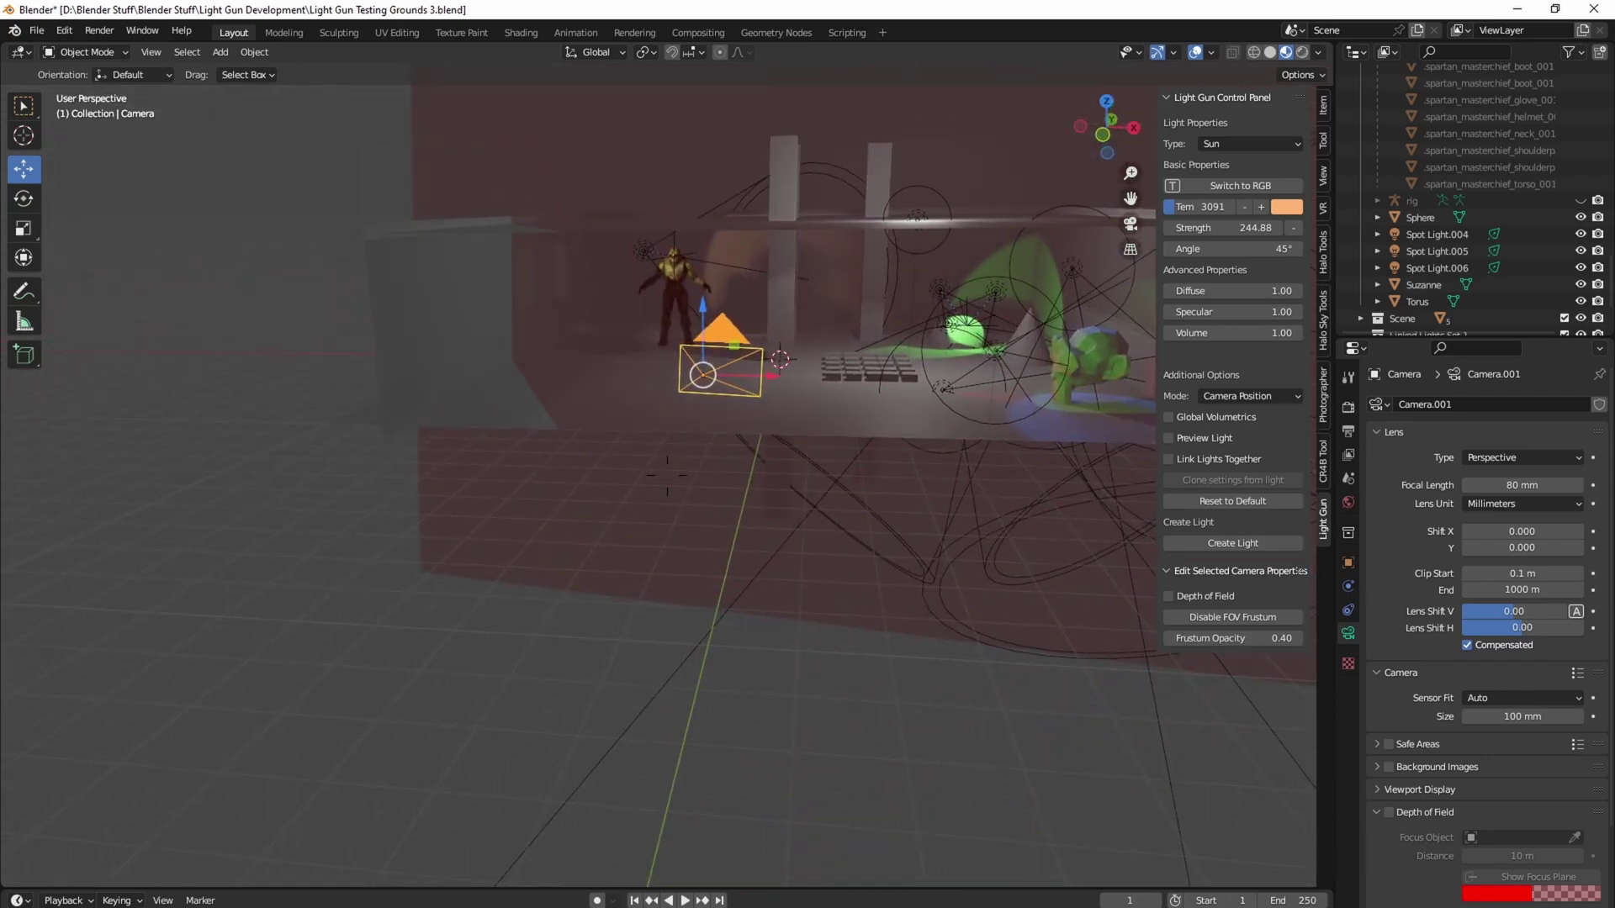
{"action": "key", "text": "s"}
{"action": "key", "text": "w"}
{"action": "key", "text": "d"}
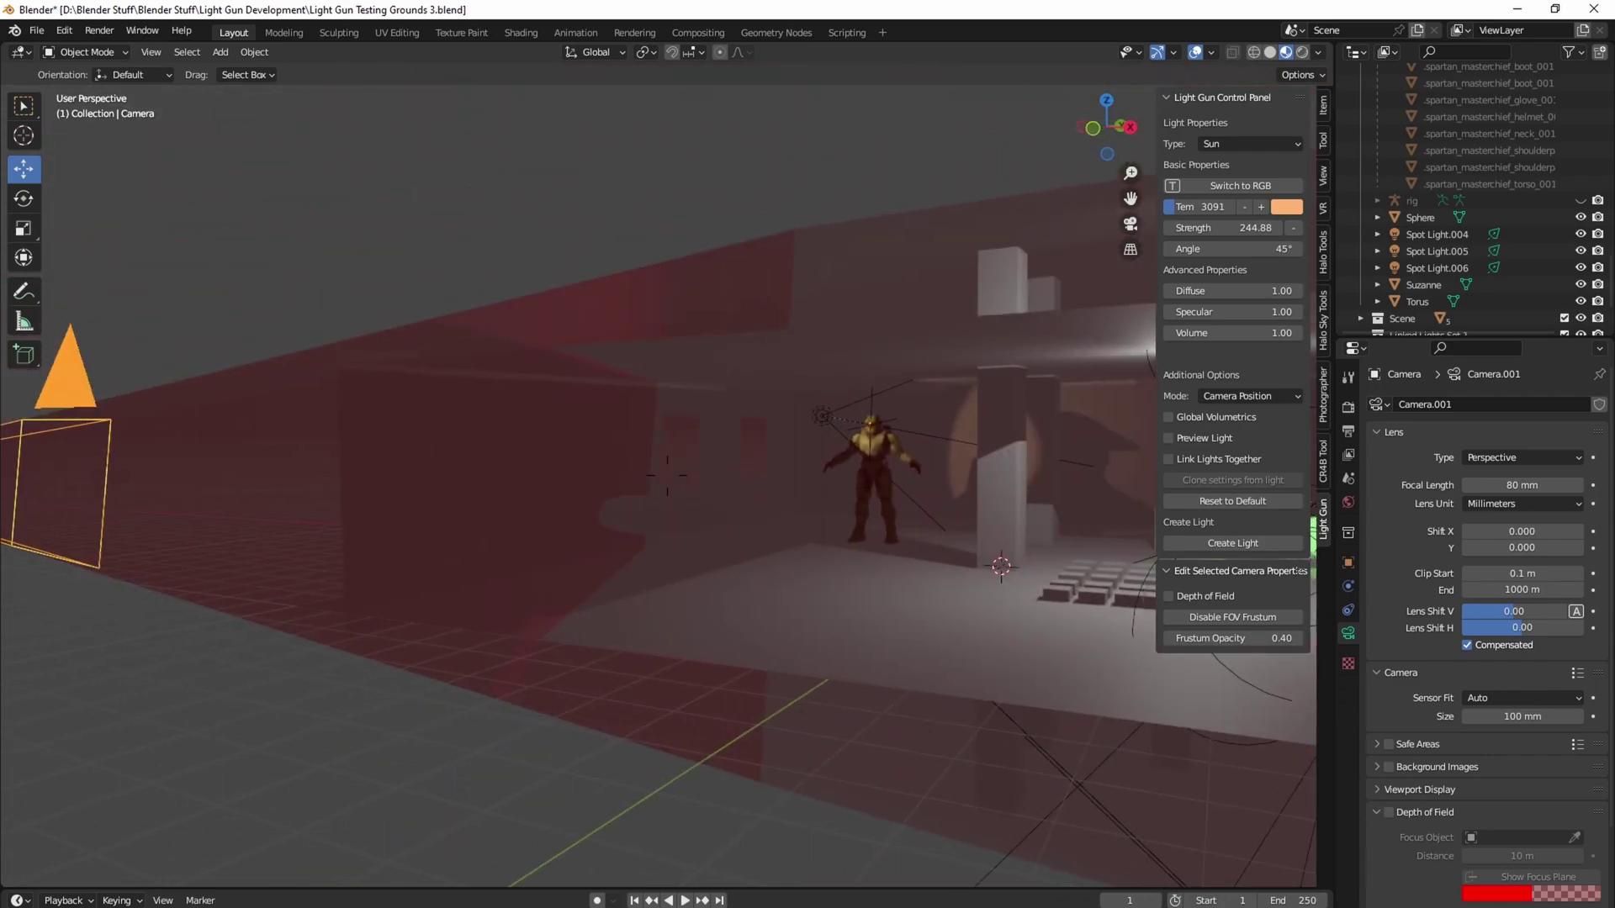
{"action": "key", "text": "s"}
{"action": "left_click", "coordinate": [667, 476]}
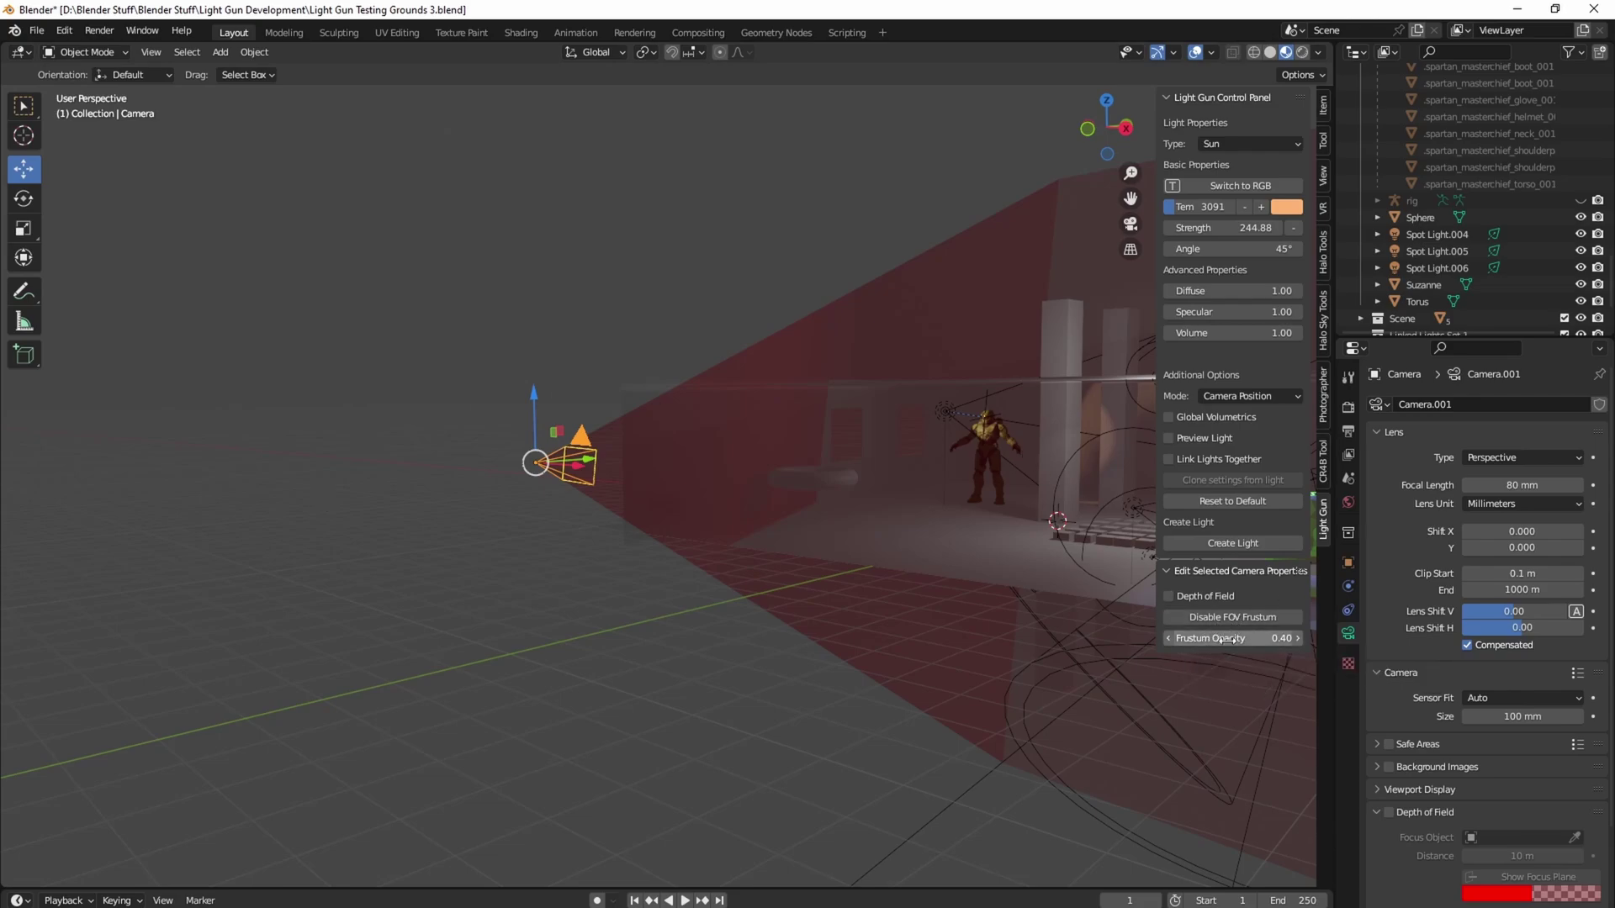
Disable the camera's FOV frustum and turn on its depth of field
{"action": "mouse_move", "coordinate": [1230, 639]}
{"action": "left_mouse_down"}
{"action": "mouse_move", "coordinate": [1287, 640]}
{"action": "mouse_move", "coordinate": [1229, 639]}
{"action": "left_mouse_up"}
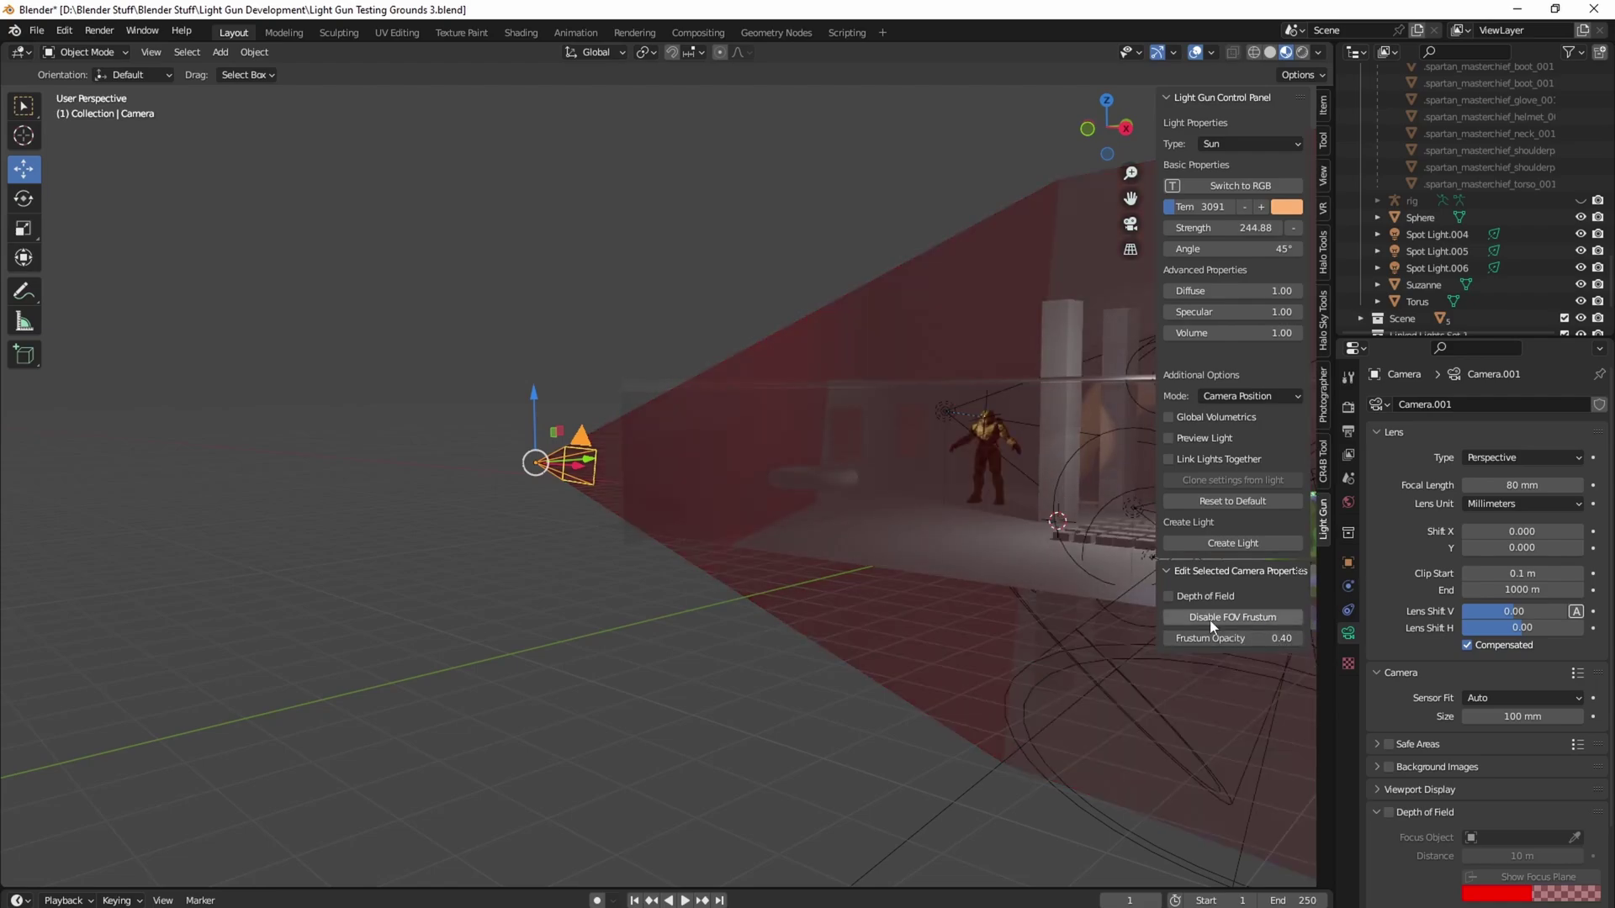
{"action": "left_click", "coordinate": [1211, 619]}
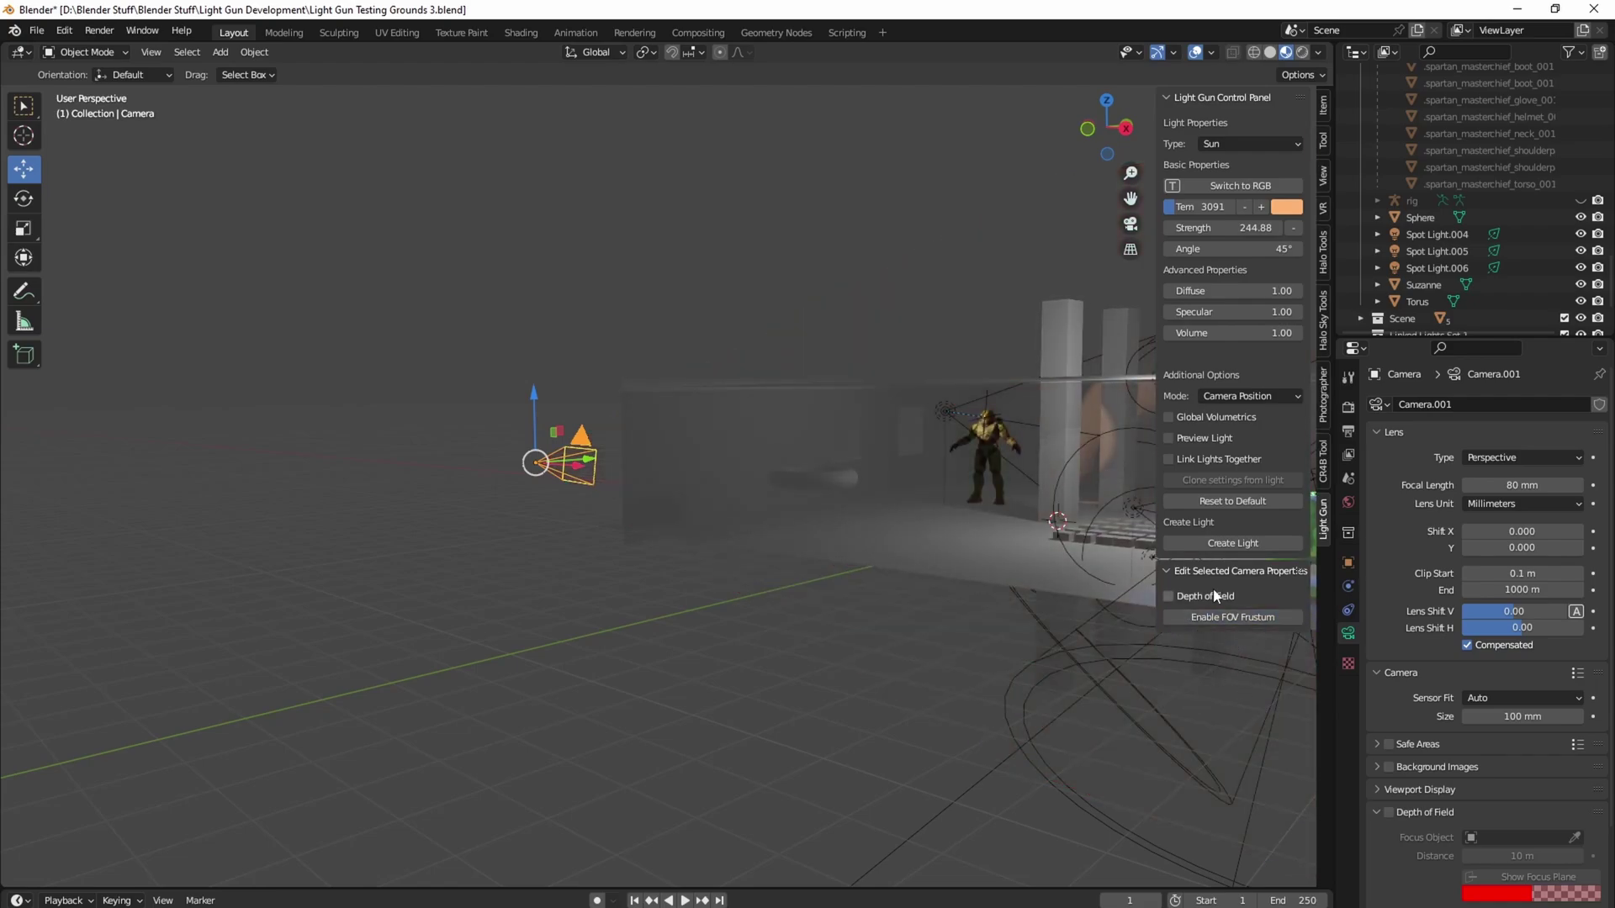
{"action": "left_click", "coordinate": [1201, 596]}
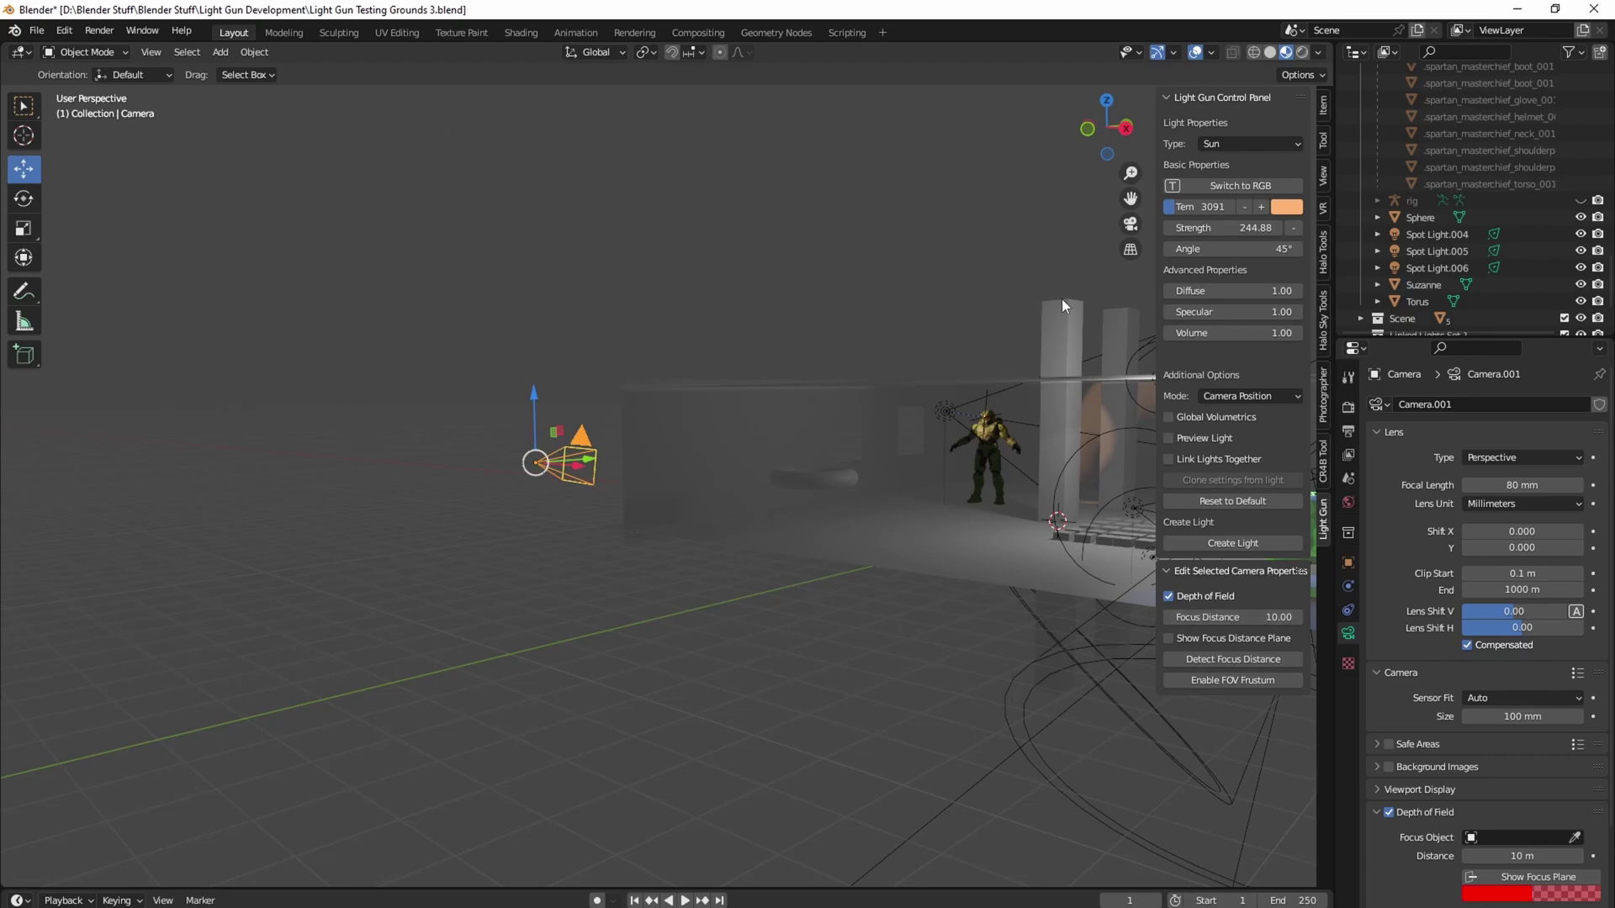
Switch to the camera view and fly the camera up to the armoured character
{"action": "left_click", "coordinate": [1130, 223]}
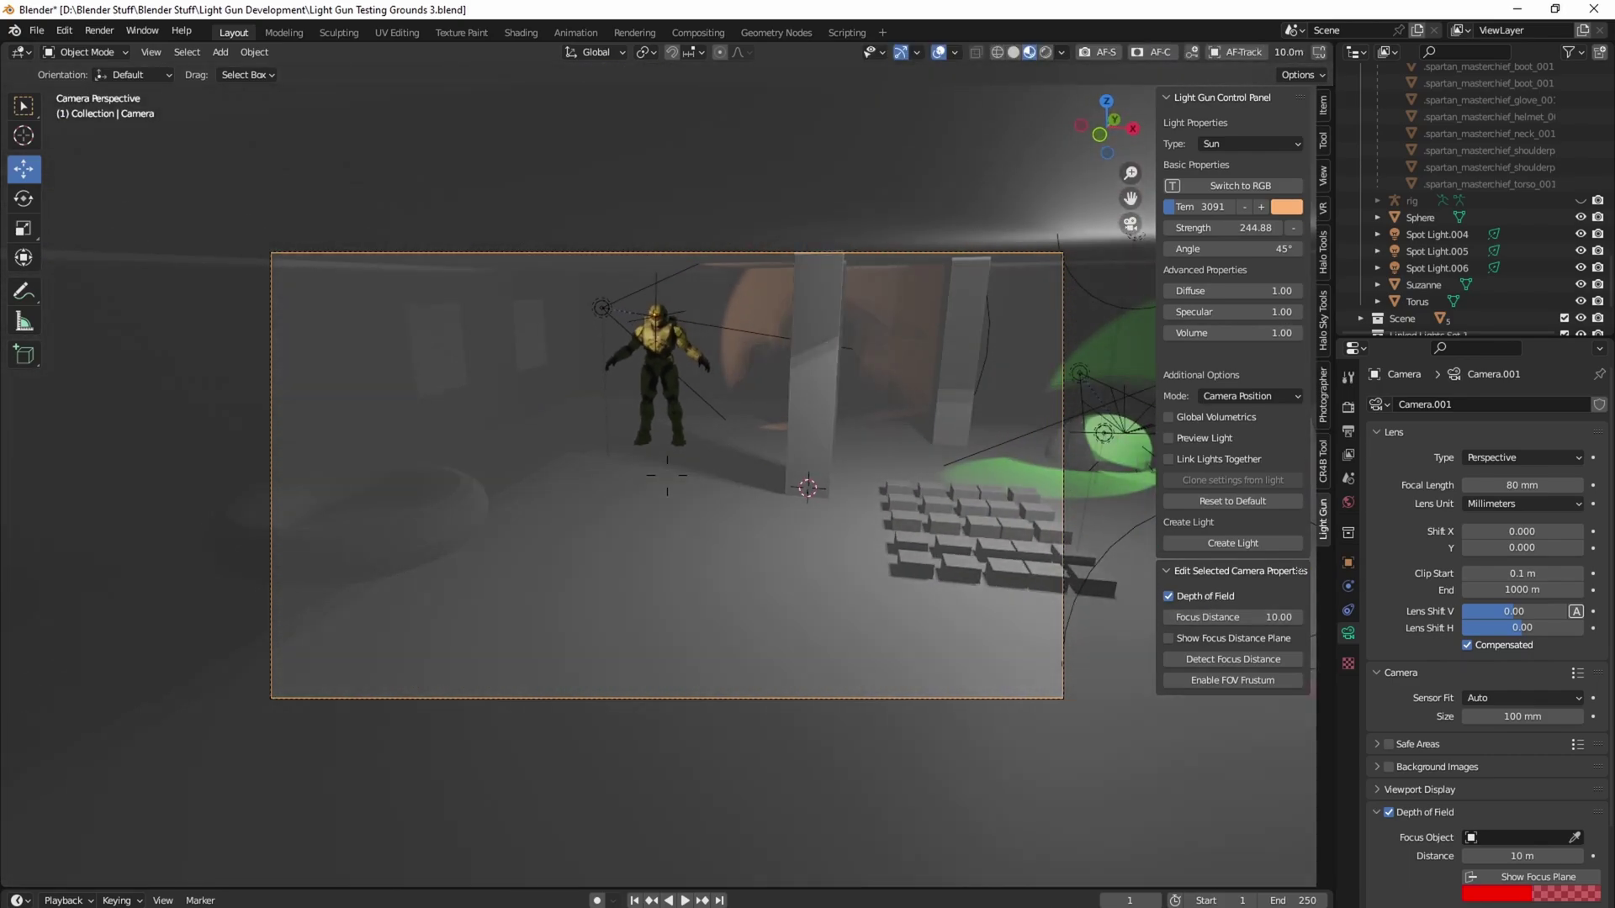
{"action": "key", "text": "w"}
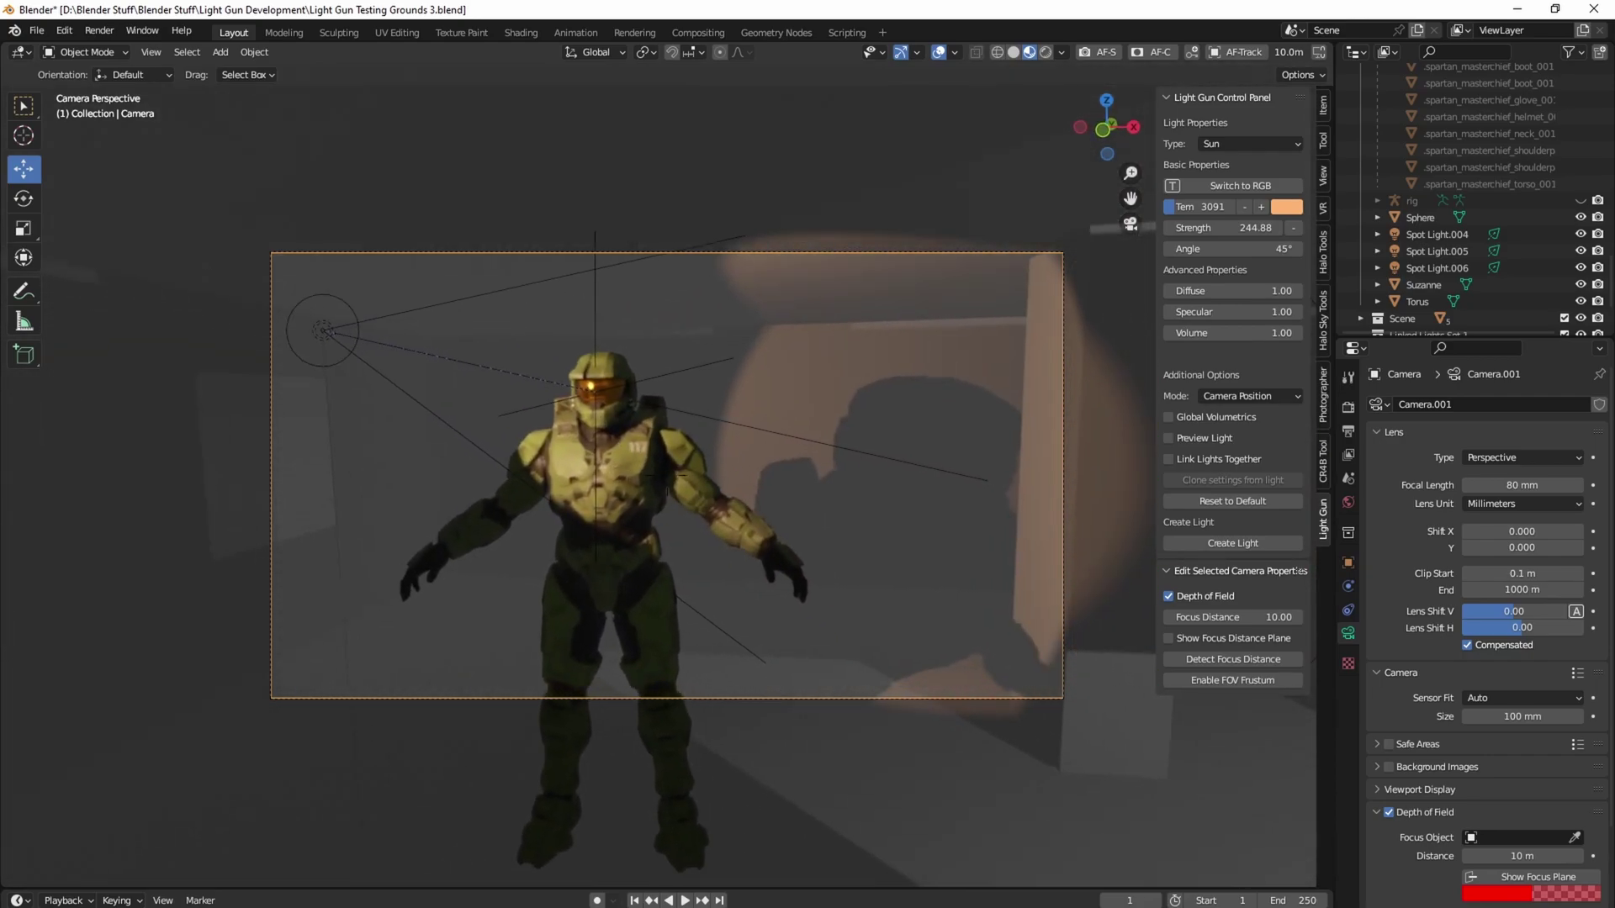
{"action": "left_click", "coordinate": [744, 398]}
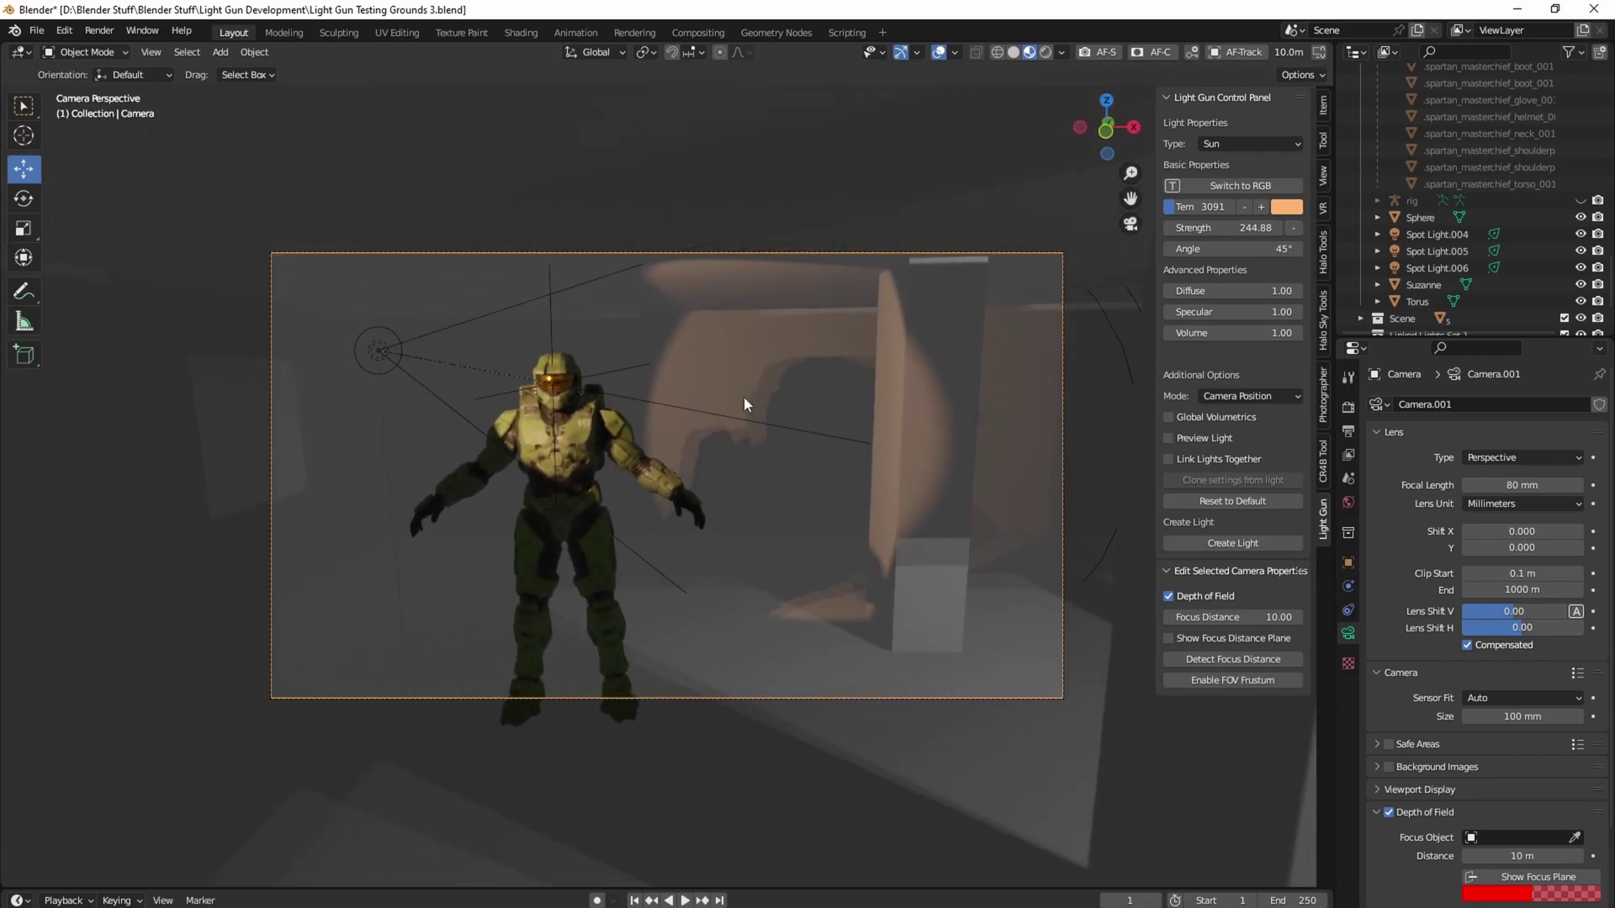
Show the focus distance plane, reframe the character off-centre, and set the camera's focus distance to 1.66 m
{"action": "left_click", "coordinate": [1221, 641]}
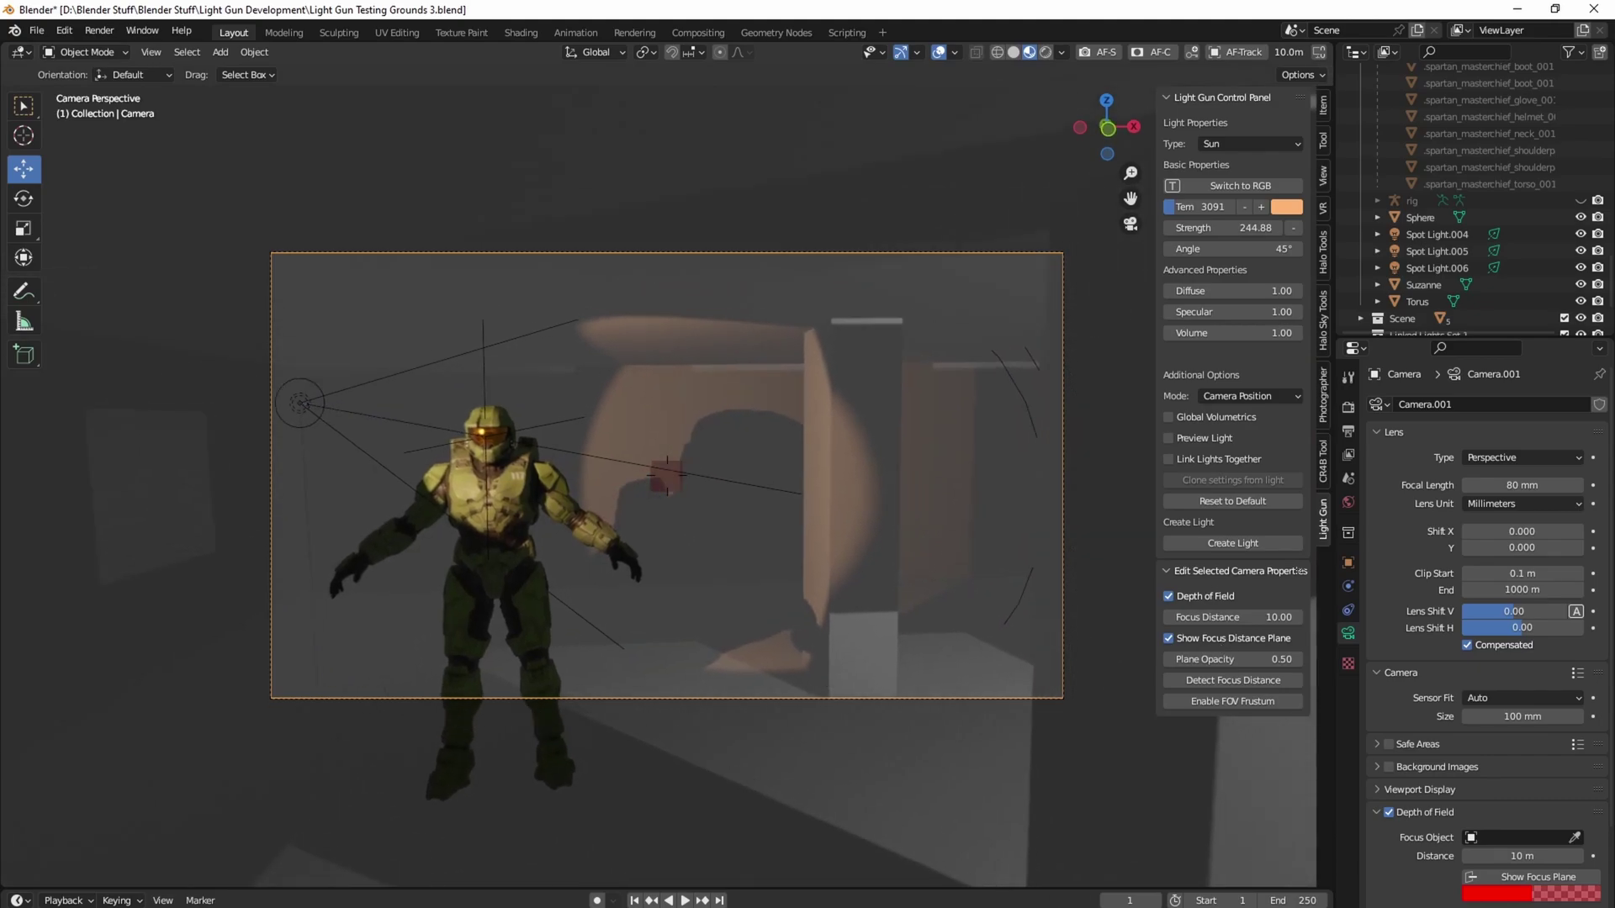
{"action": "left_click", "coordinate": [967, 652]}
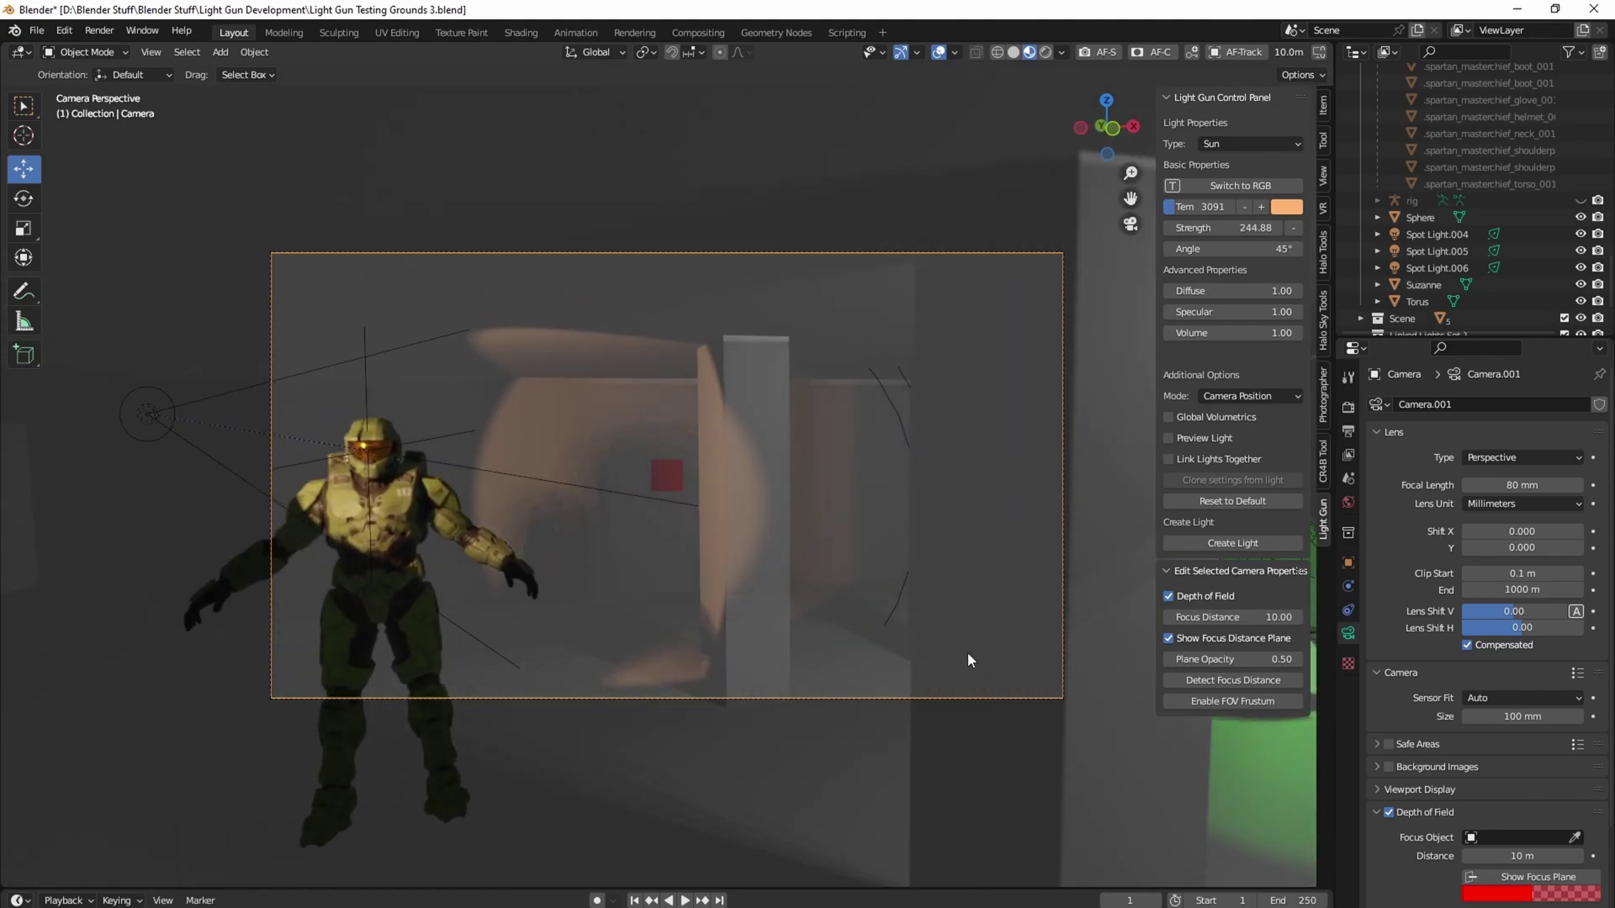
{"action": "mouse_move", "coordinate": [1232, 617]}
{"action": "left_mouse_down"}
{"action": "mouse_move", "coordinate": [1148, 617]}
{"action": "mouse_move", "coordinate": [1249, 616]}
{"action": "left_mouse_up"}
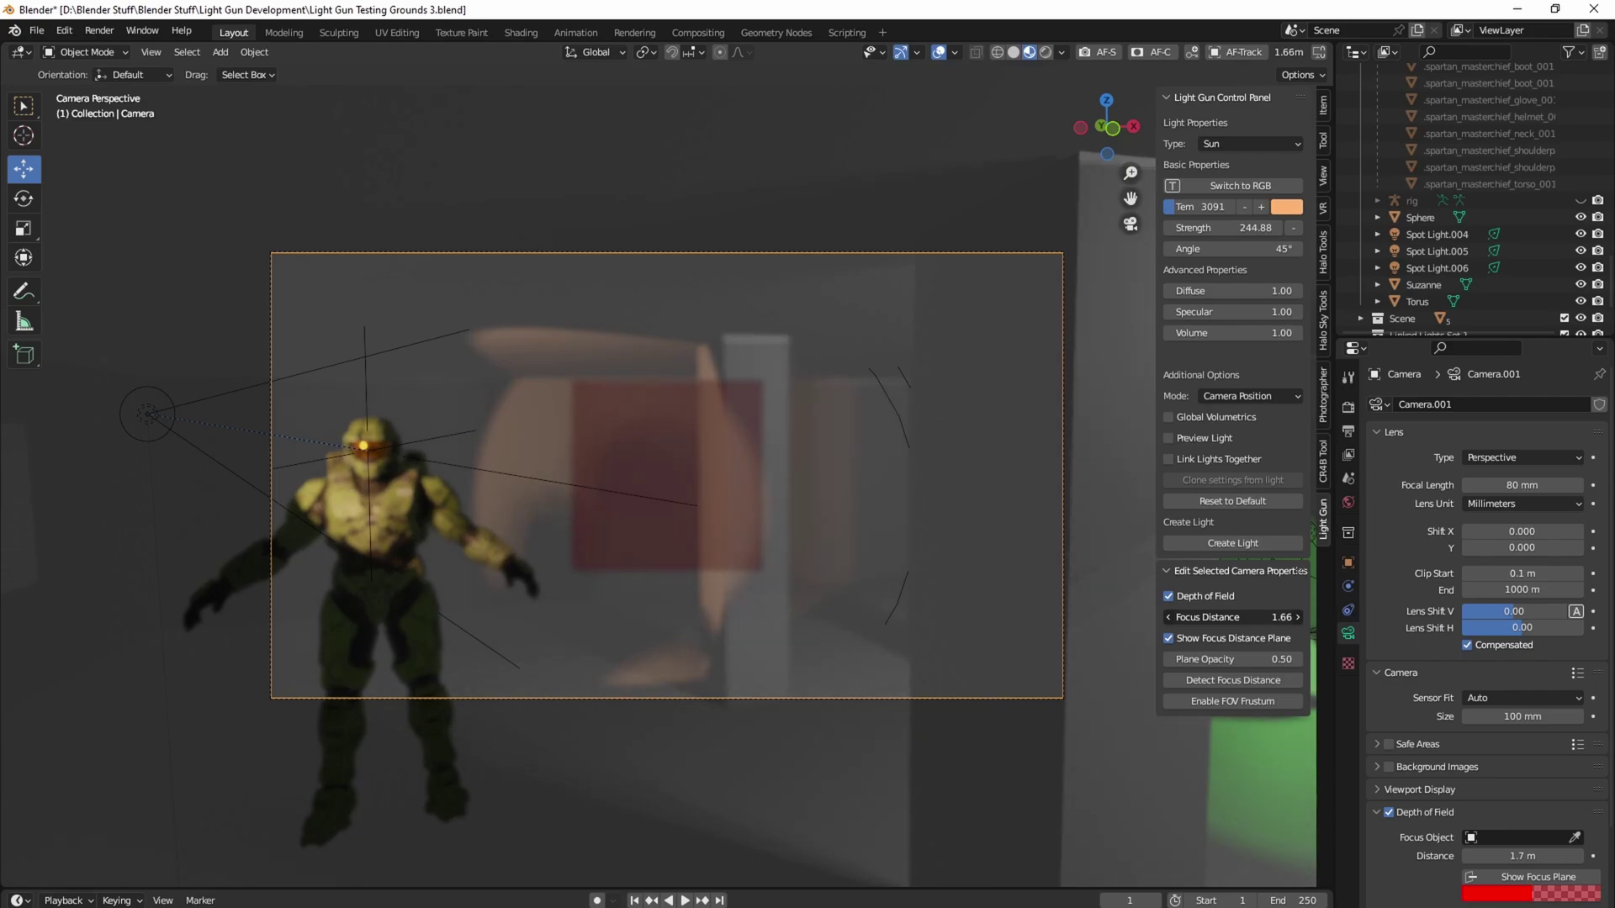
Fly the camera sideways so the near pillar stands in the foreground beside the armoured character
{"action": "key", "text": "shift+grave"}
{"action": "key", "text": "d"}
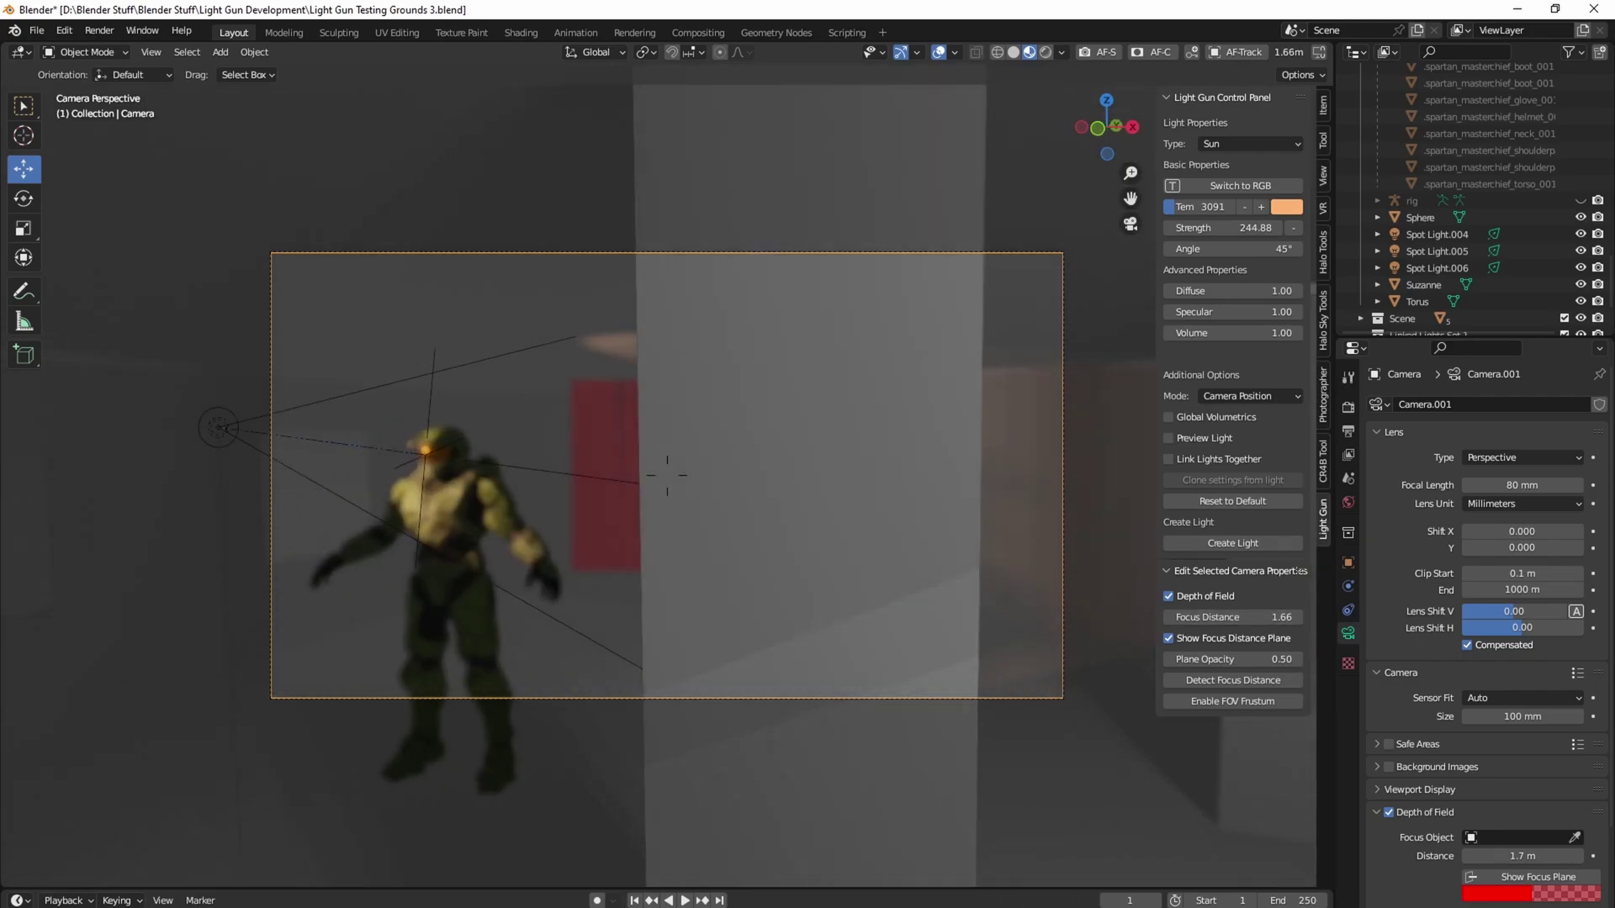
{"action": "key", "text": "a"}
{"action": "key", "text": "d"}
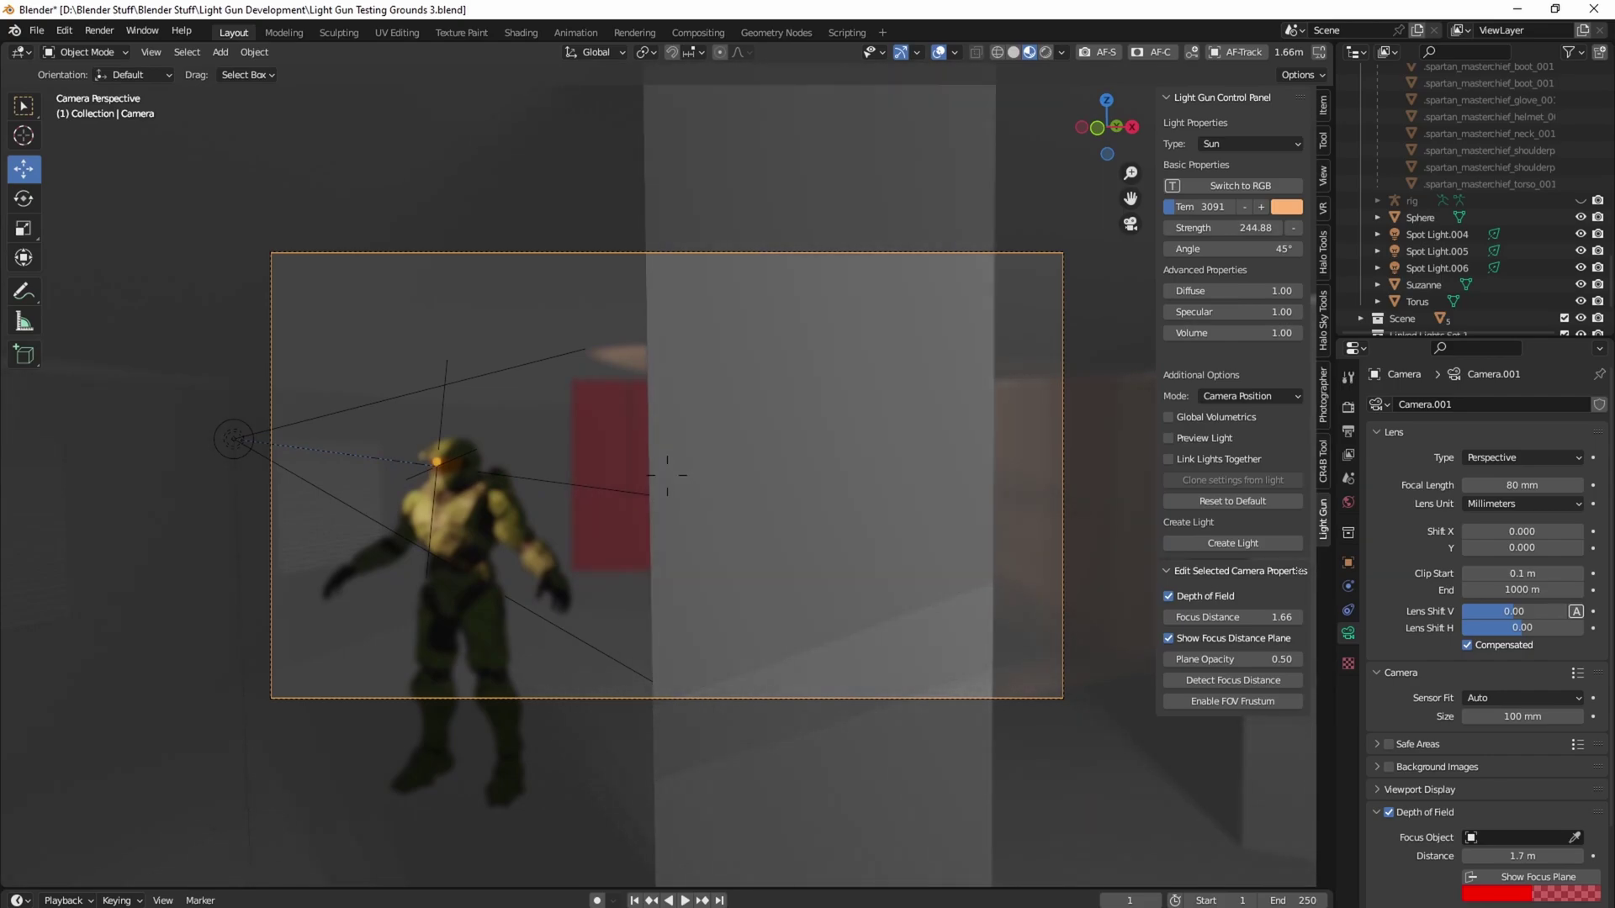
{"action": "left_click", "coordinate": [1143, 624]}
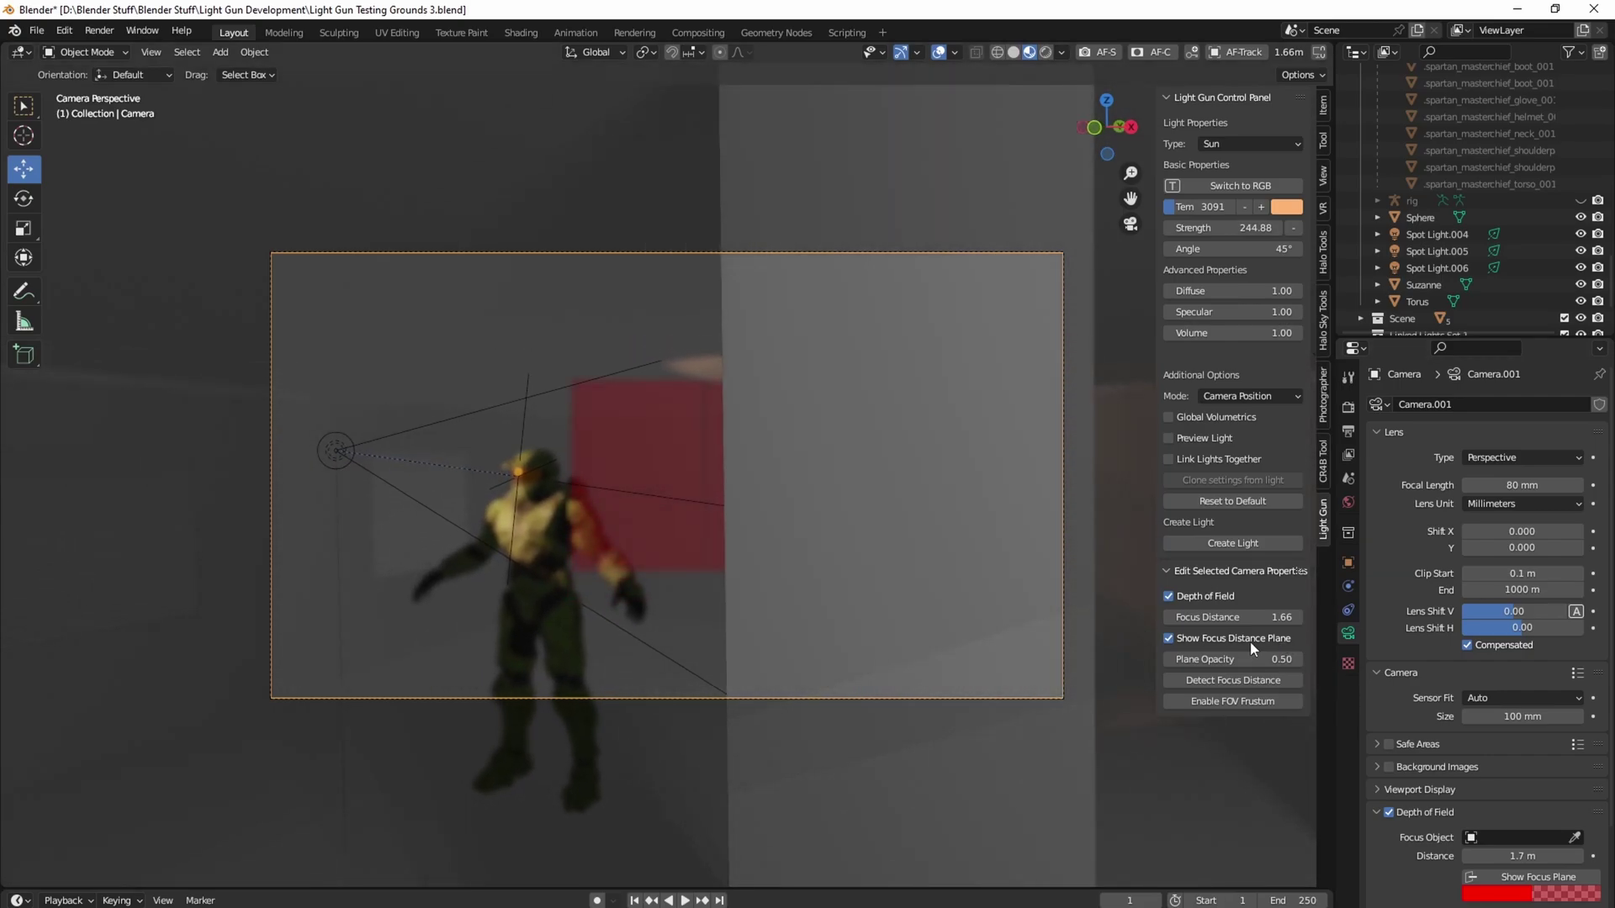
Hide the focus distance plane and detect the focus distance on the near pillar
{"action": "left_click", "coordinate": [1169, 639]}
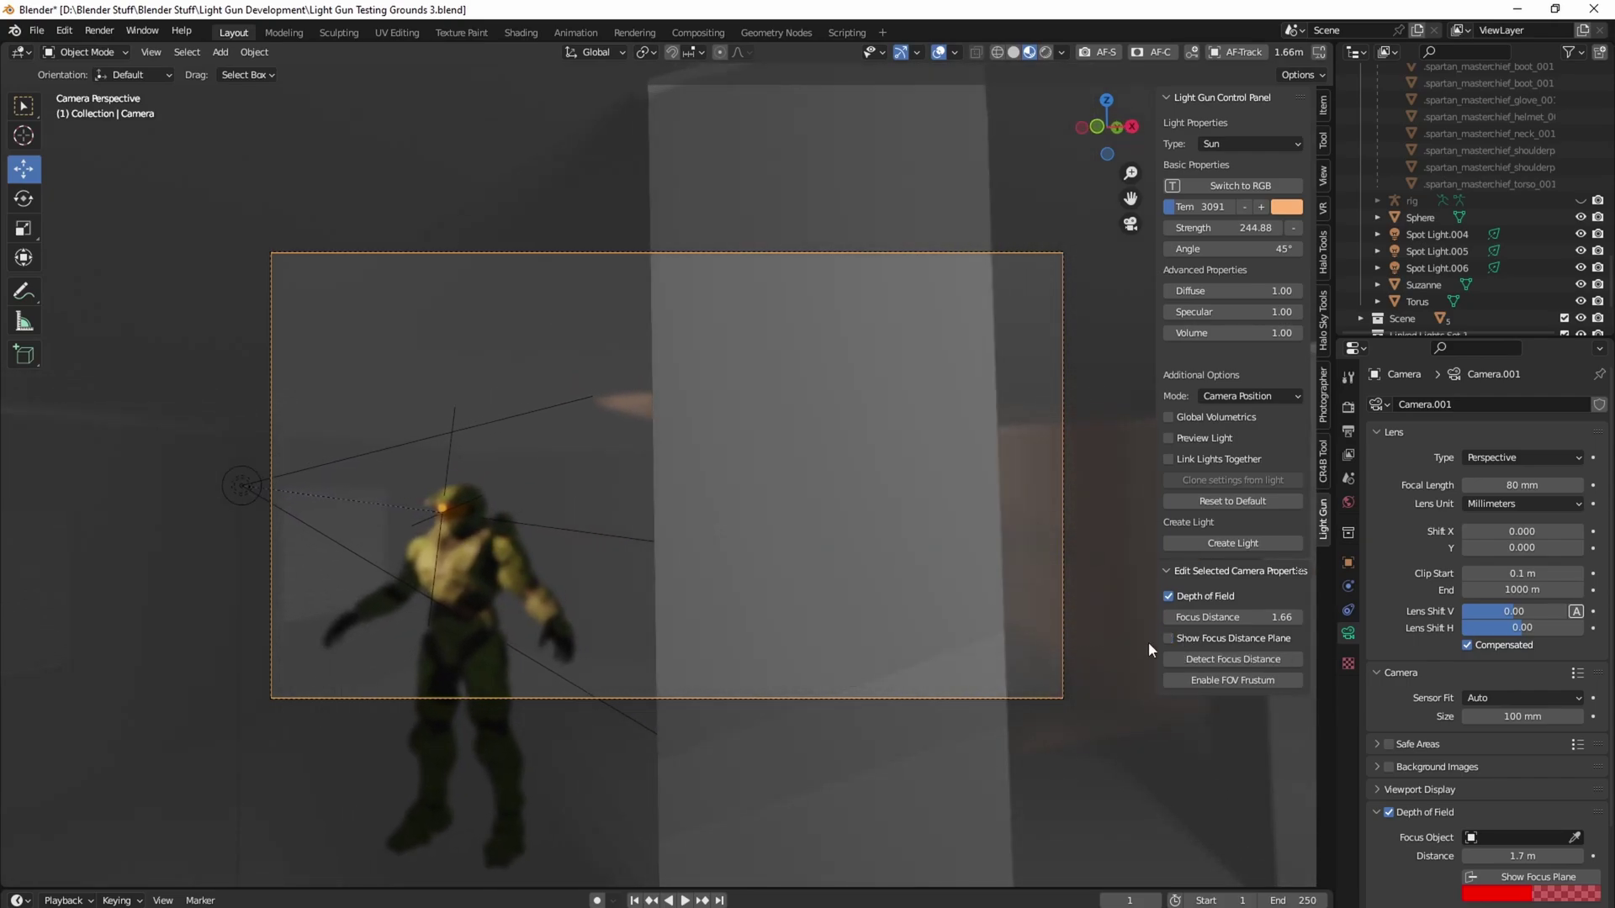
{"action": "left_click", "coordinate": [1219, 663]}
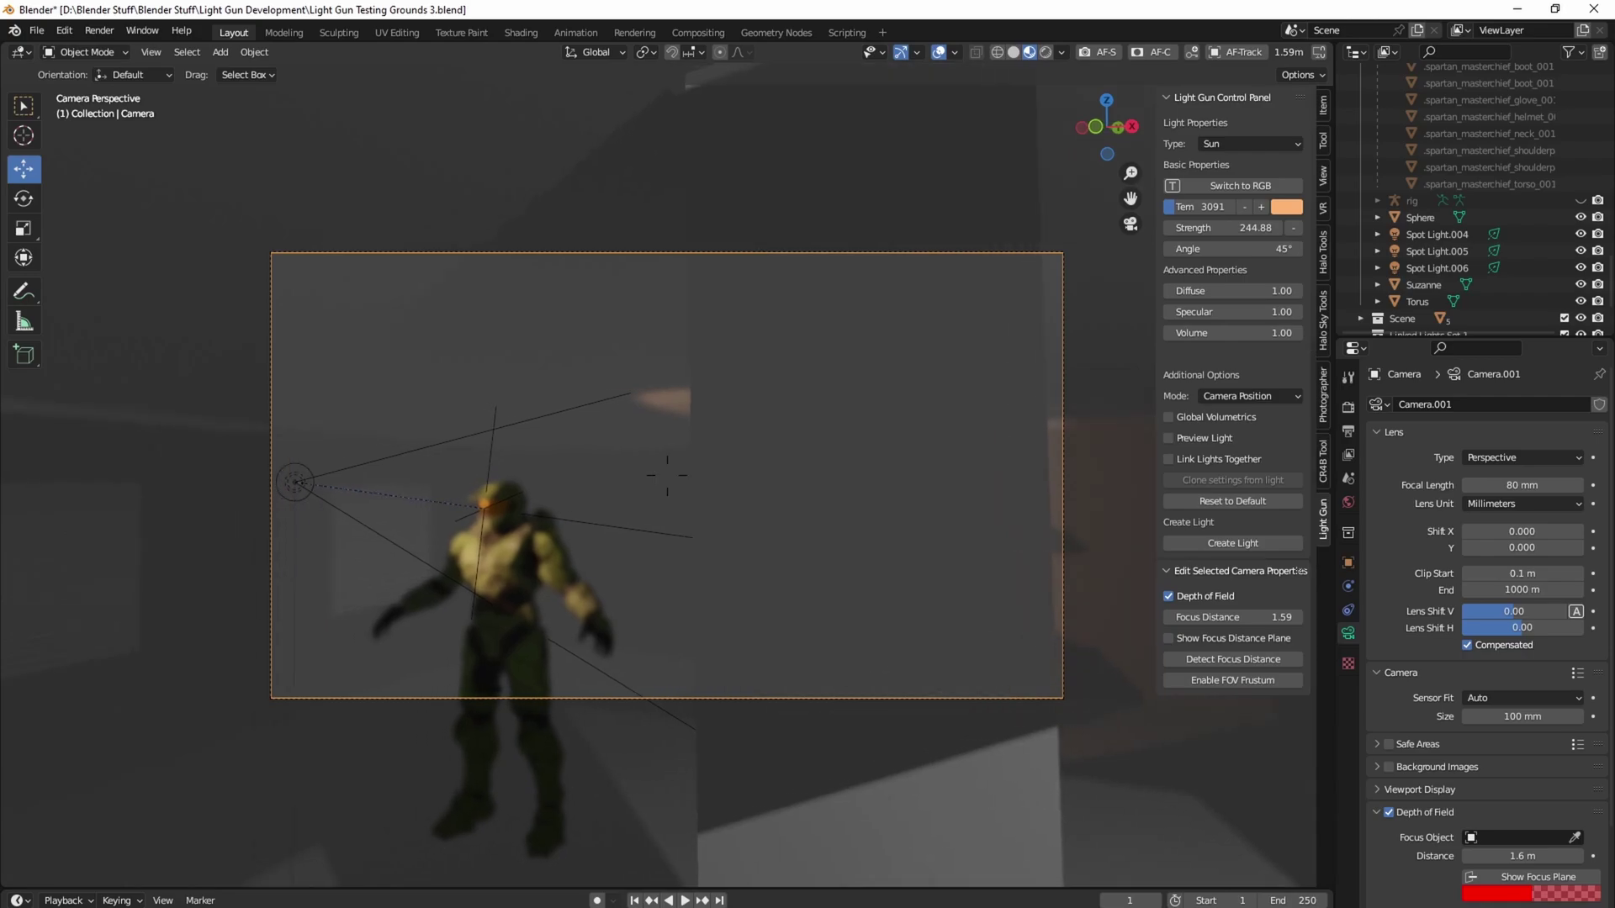
Aim the camera at the armoured character, detect the focus distance on it, and show the focus distance plane
{"action": "left_click", "coordinate": [666, 475]}
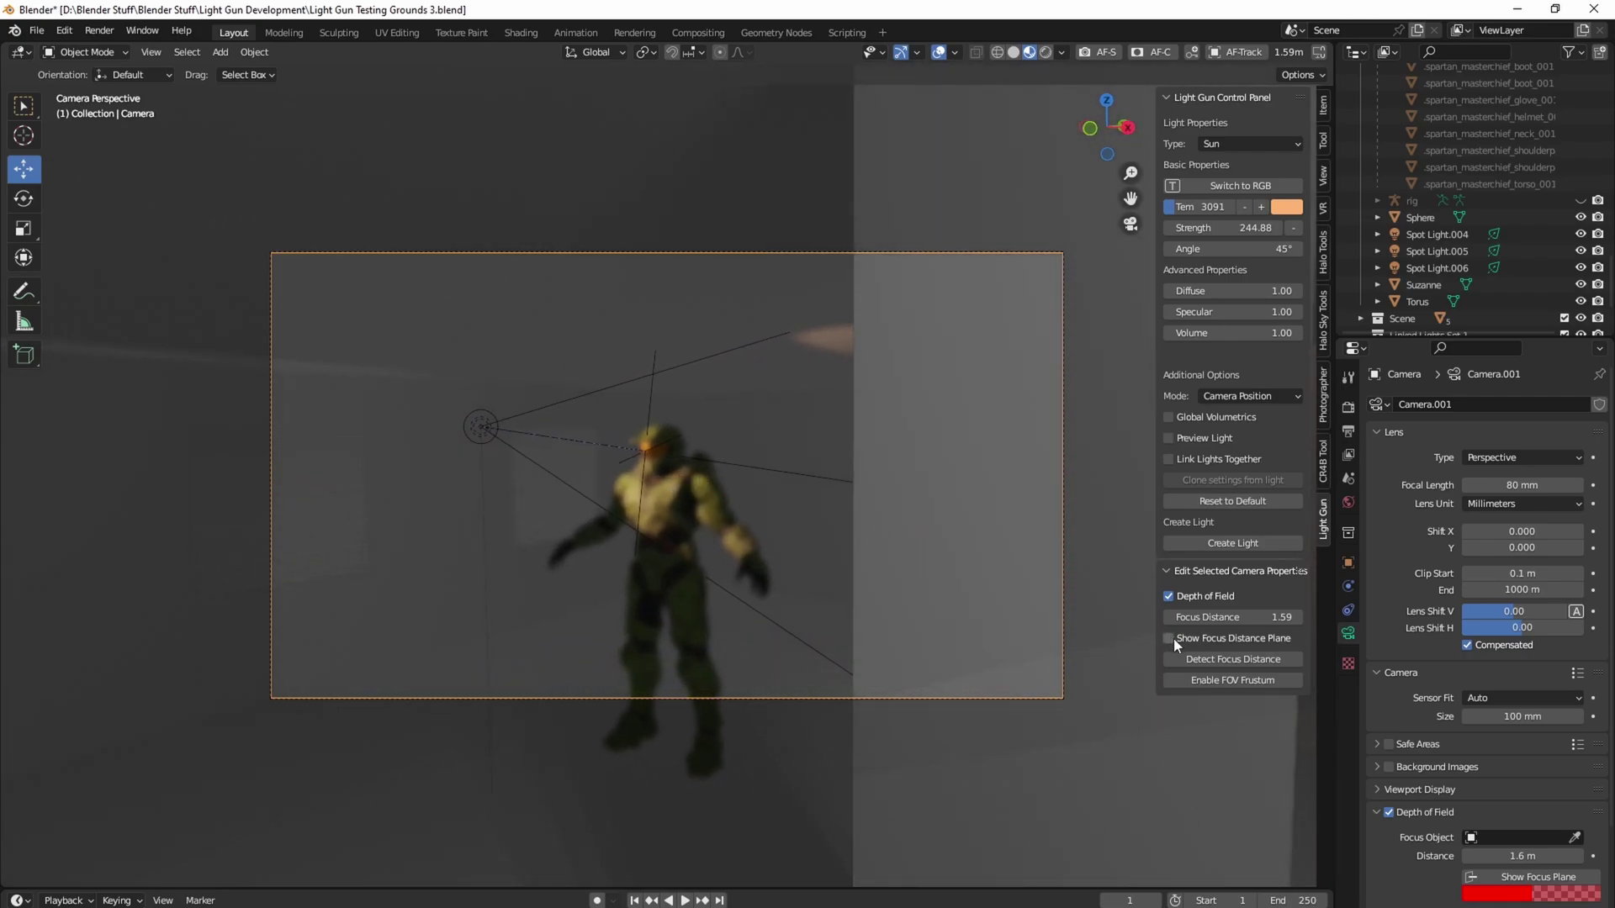
{"action": "left_click", "coordinate": [1209, 660]}
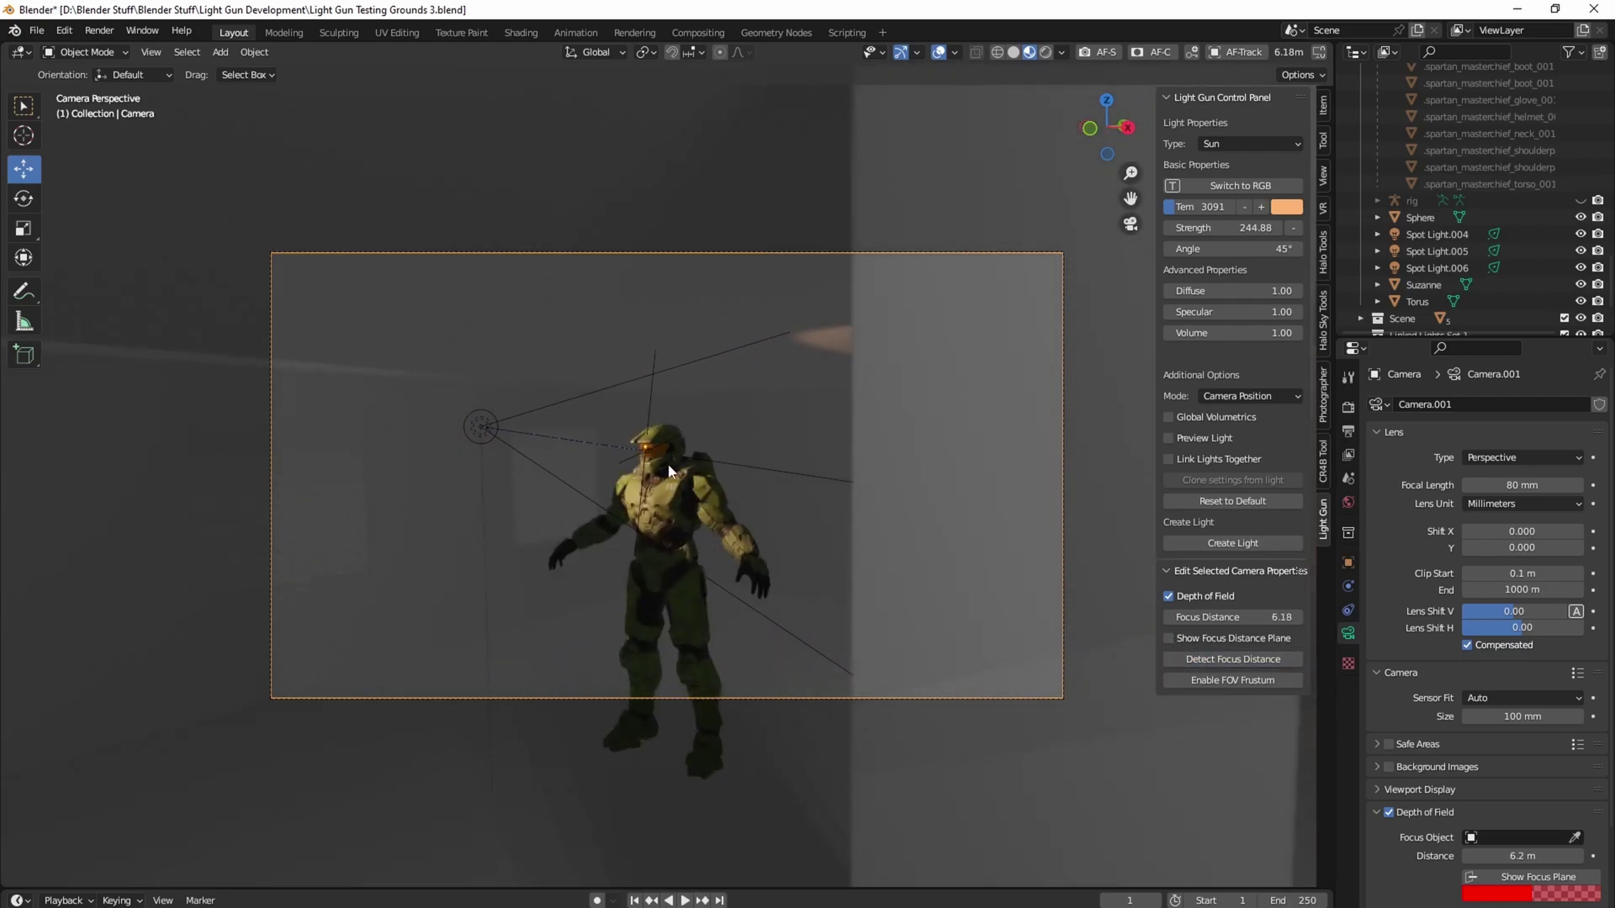
{"action": "left_click", "coordinate": [1168, 638]}
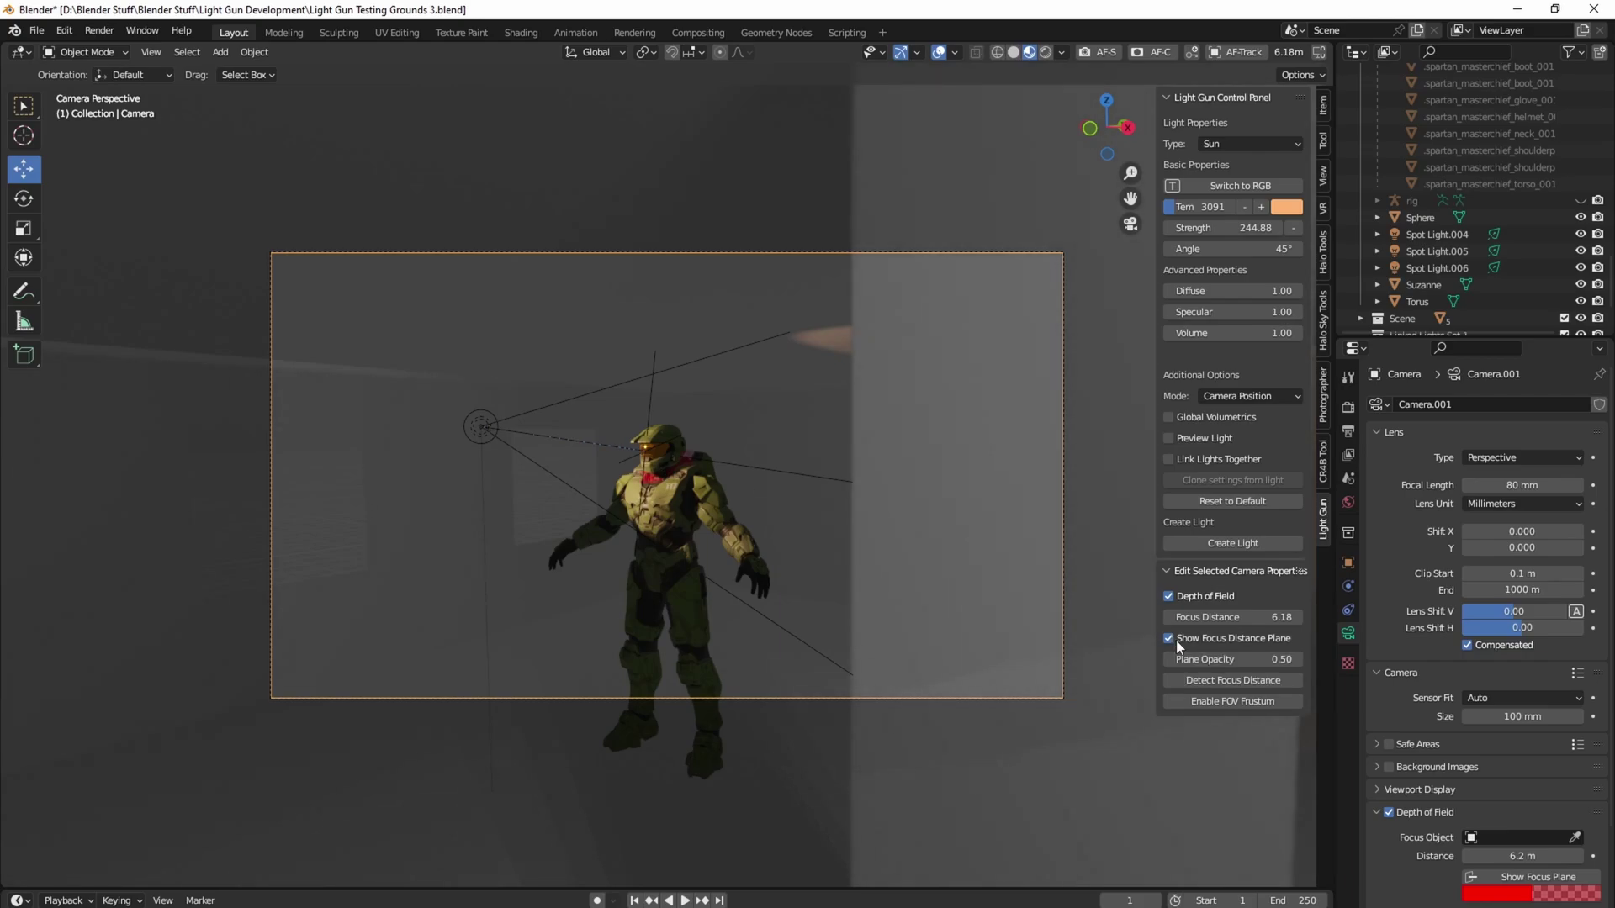
Turn the camera back to the near pillar and detect the focus distance there
{"action": "key", "text": "shift+grave"}
{"action": "left_click", "coordinate": [670, 541]}
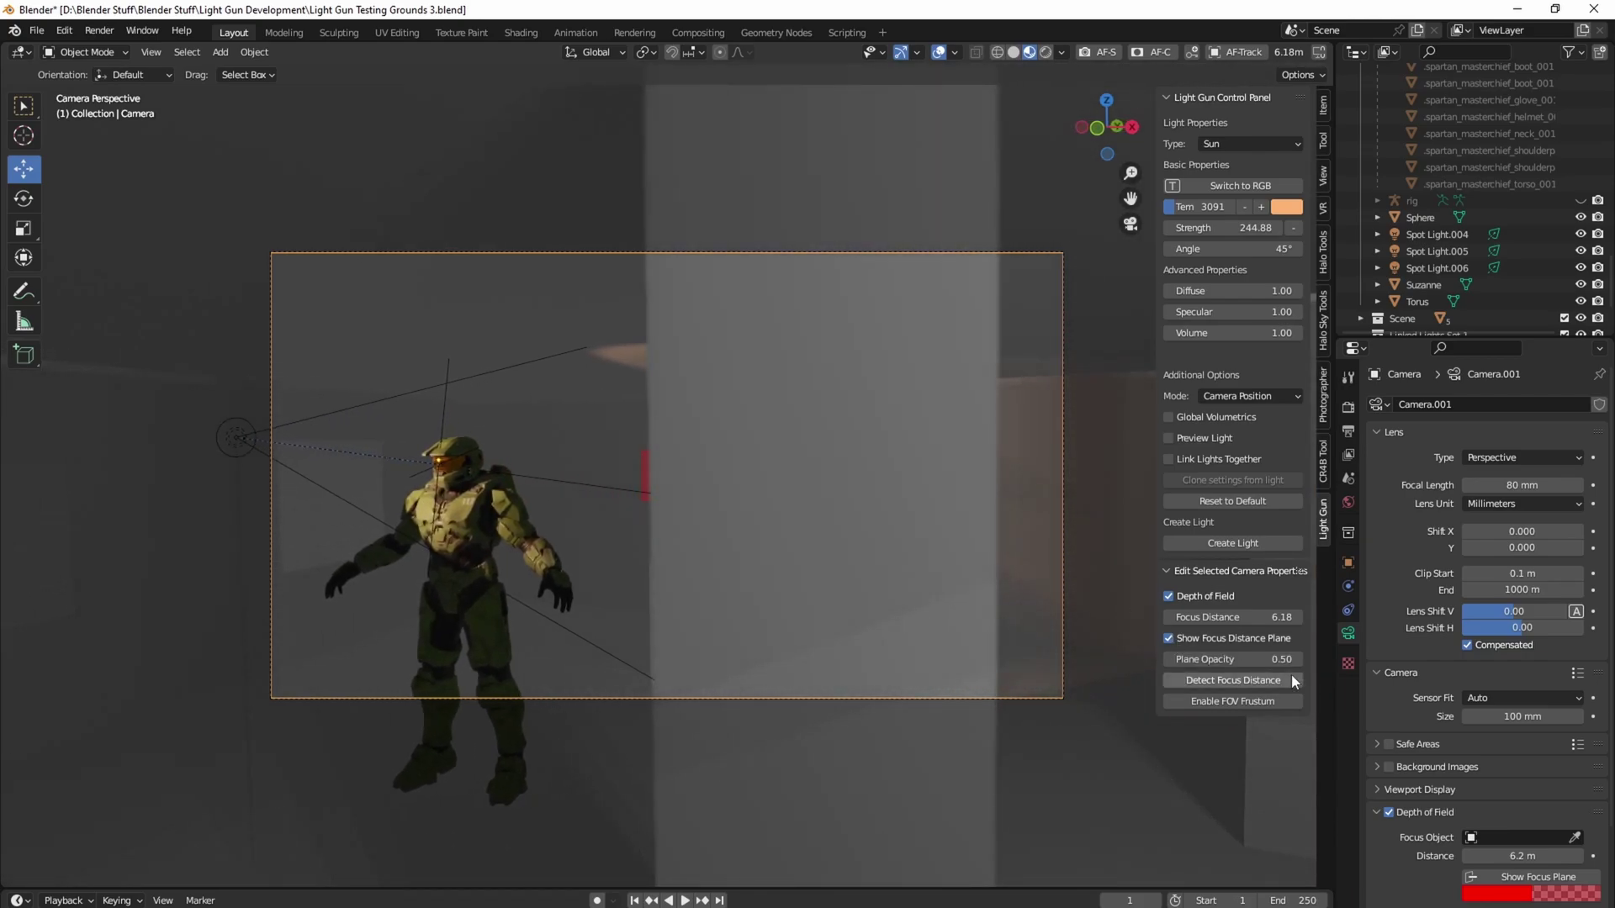
{"action": "left_click", "coordinate": [1242, 679]}
Aim the camera past the near pillar at the far pillar and detect the focus distance on it
{"action": "key", "text": "shift+grave"}
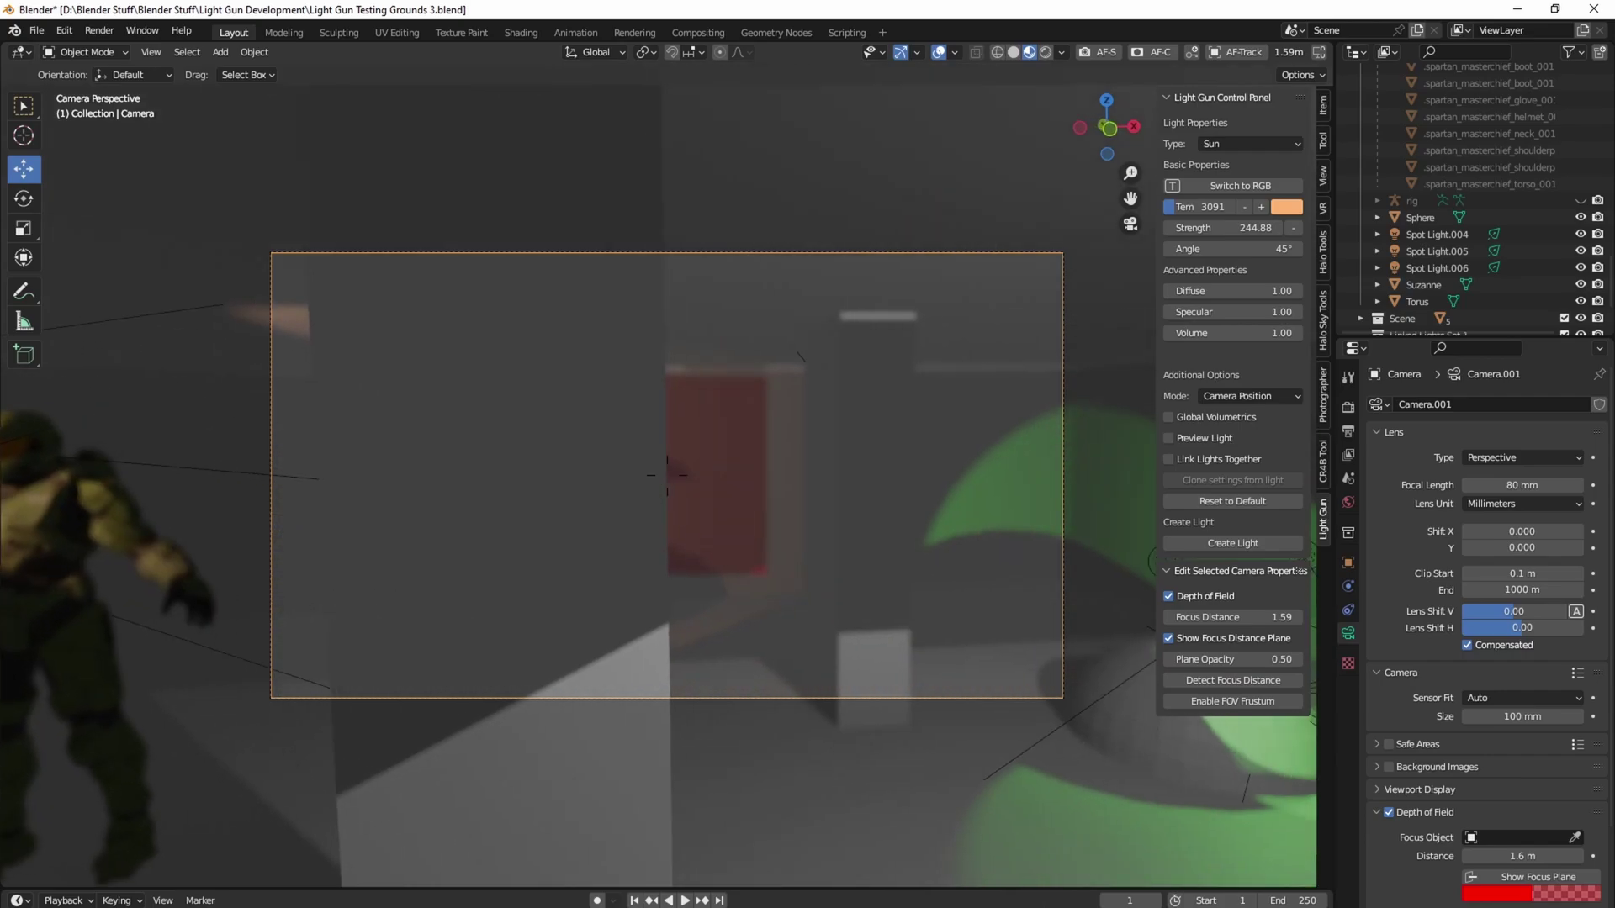
{"action": "left_click", "coordinate": [962, 608]}
{"action": "left_click", "coordinate": [1268, 684]}
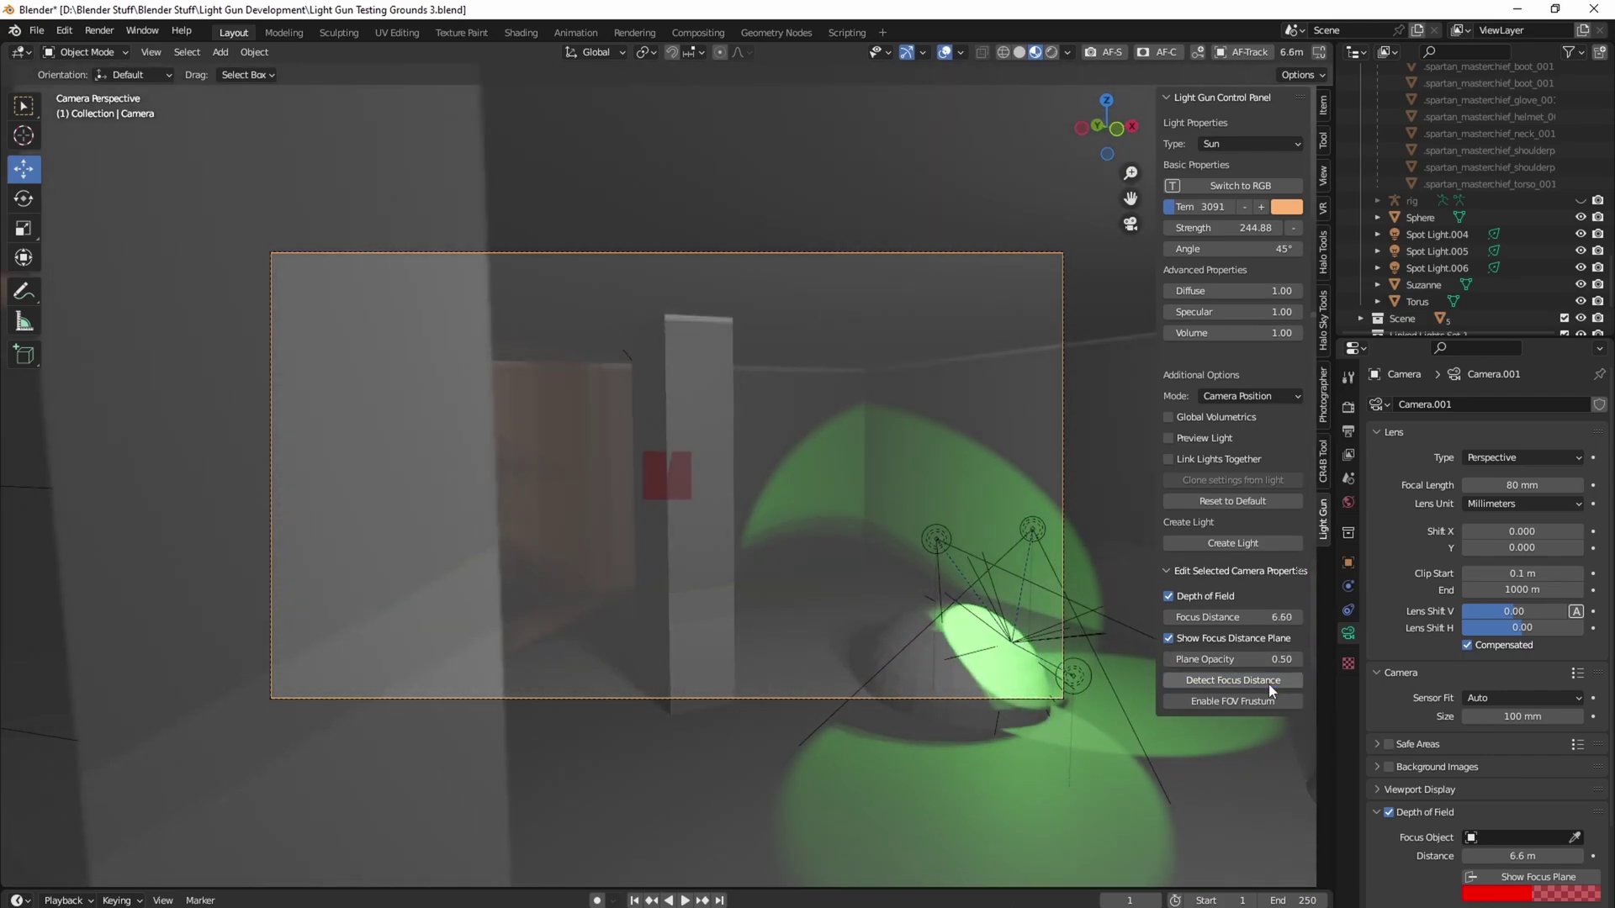
{"action": "key", "text": "shift+grave"}
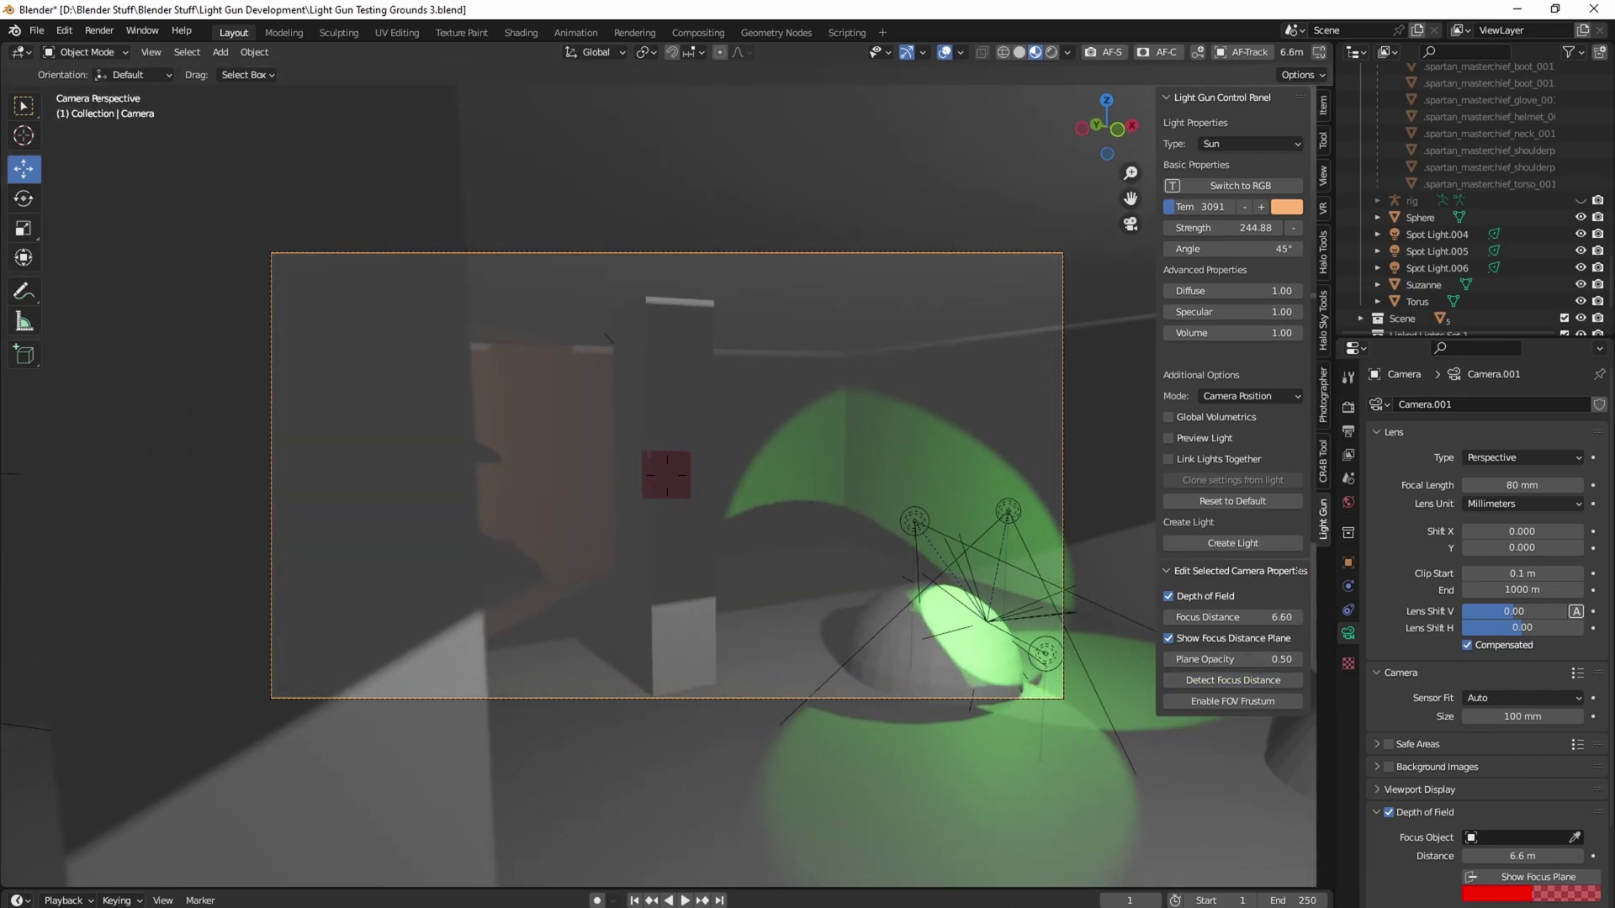
Detect the focus distance on the green-lit dome, and again on the armoured character's outstretched hand
{"action": "left_click", "coordinate": [1094, 623]}
{"action": "left_click", "coordinate": [1265, 683]}
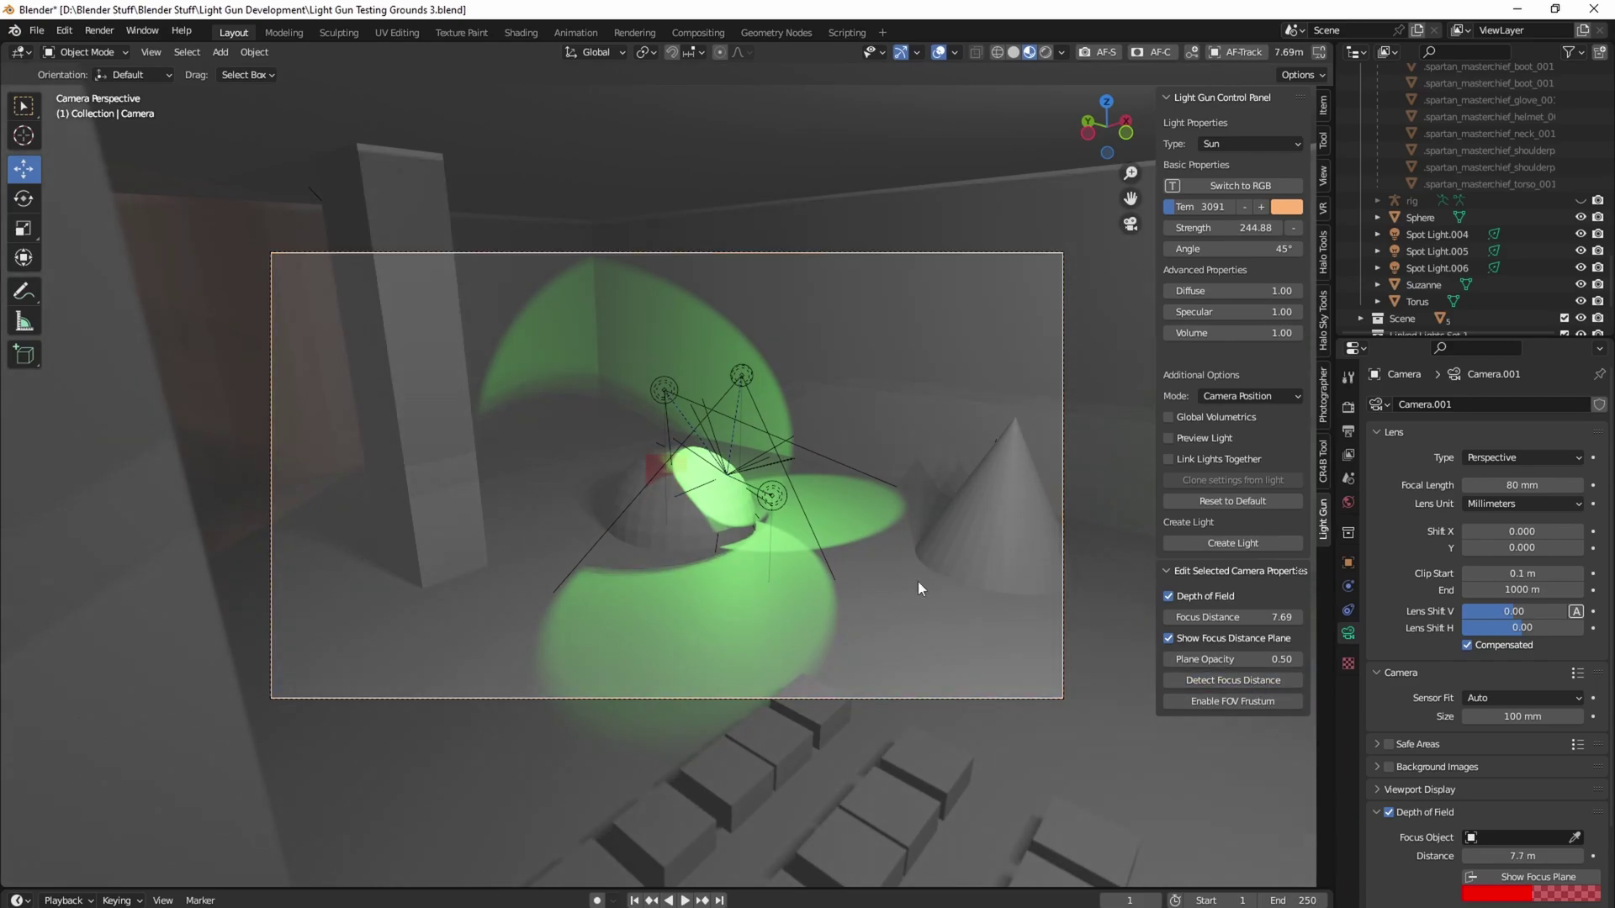
{"action": "key", "text": "shift+grave"}
{"action": "key", "text": "w"}
{"action": "key", "text": "d"}
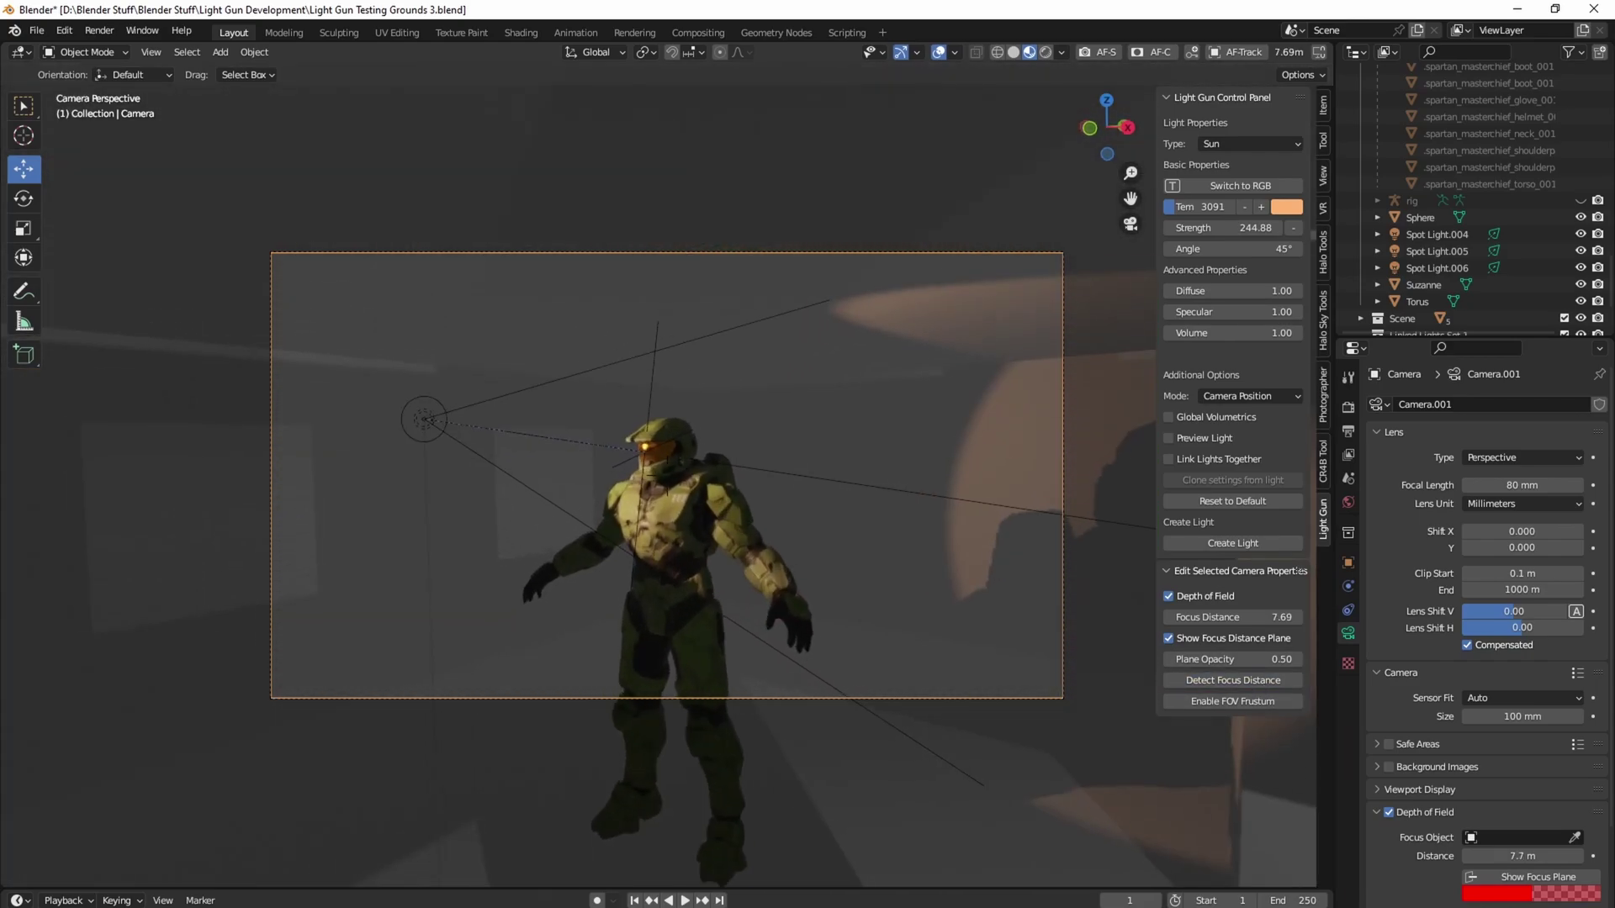
{"action": "key", "text": "e"}
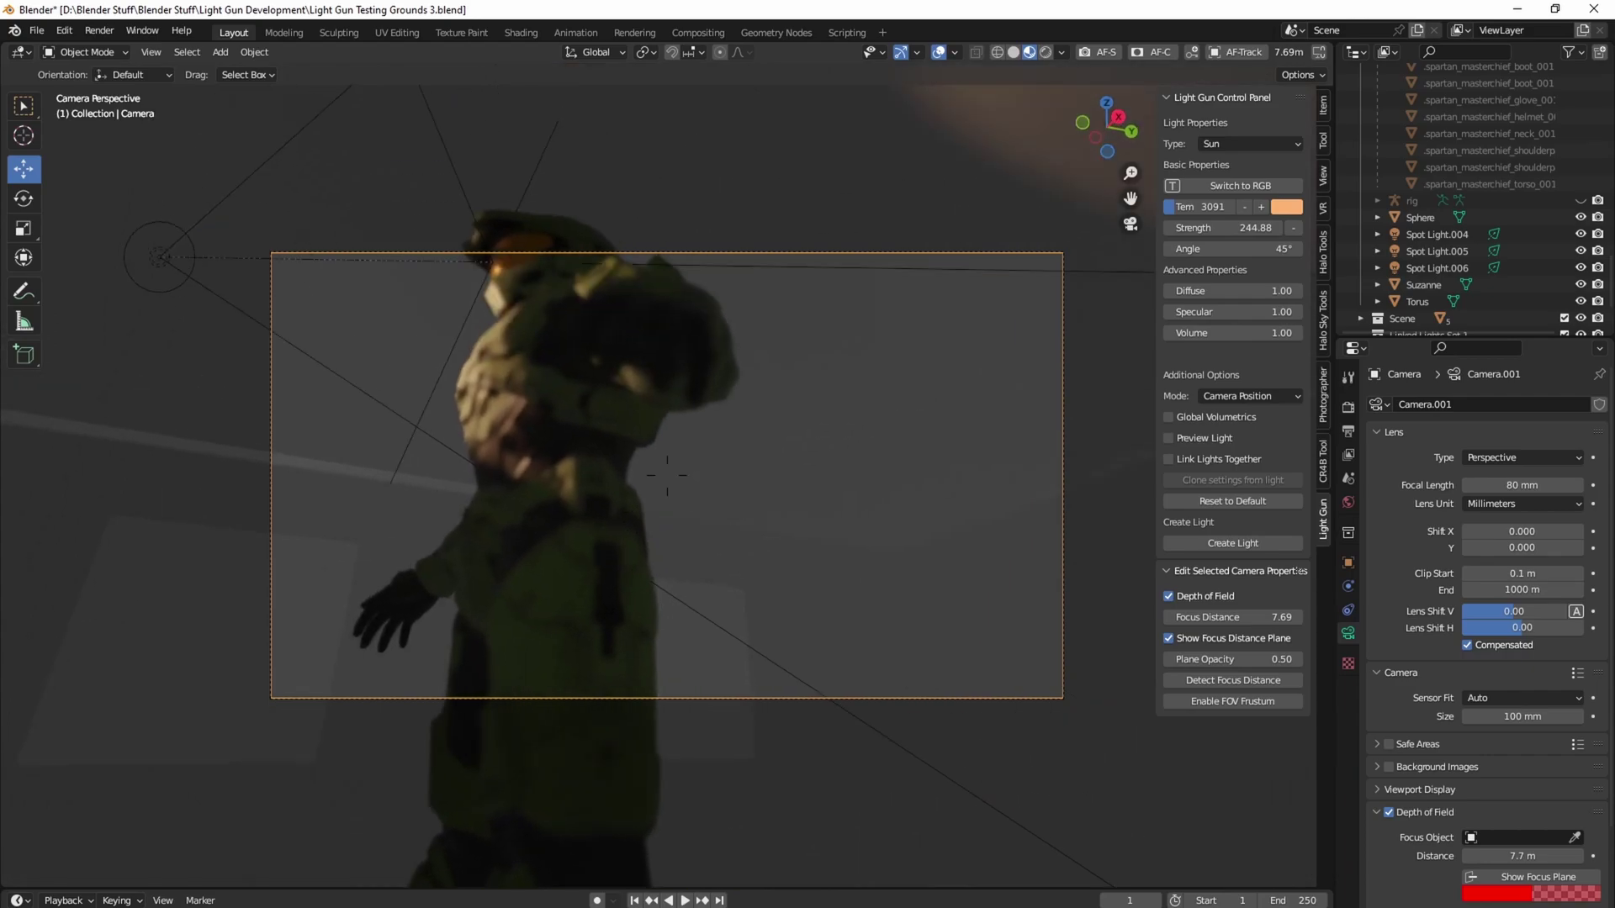
{"action": "key", "text": "w"}
{"action": "left_click", "coordinate": [769, 520]}
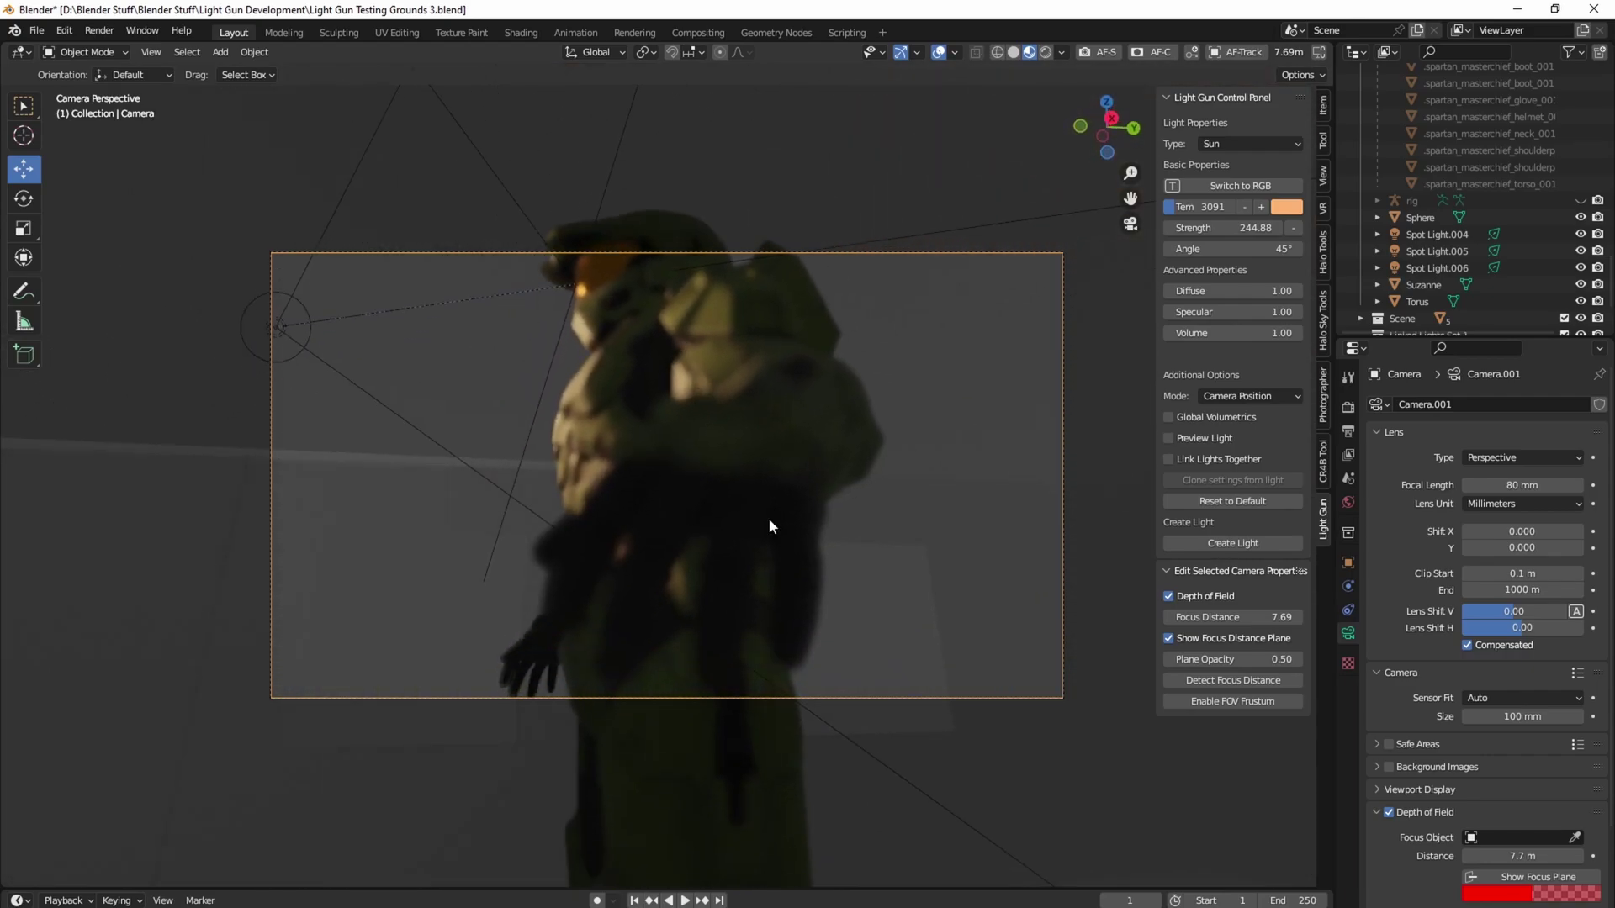
{"action": "left_click", "coordinate": [1193, 678]}
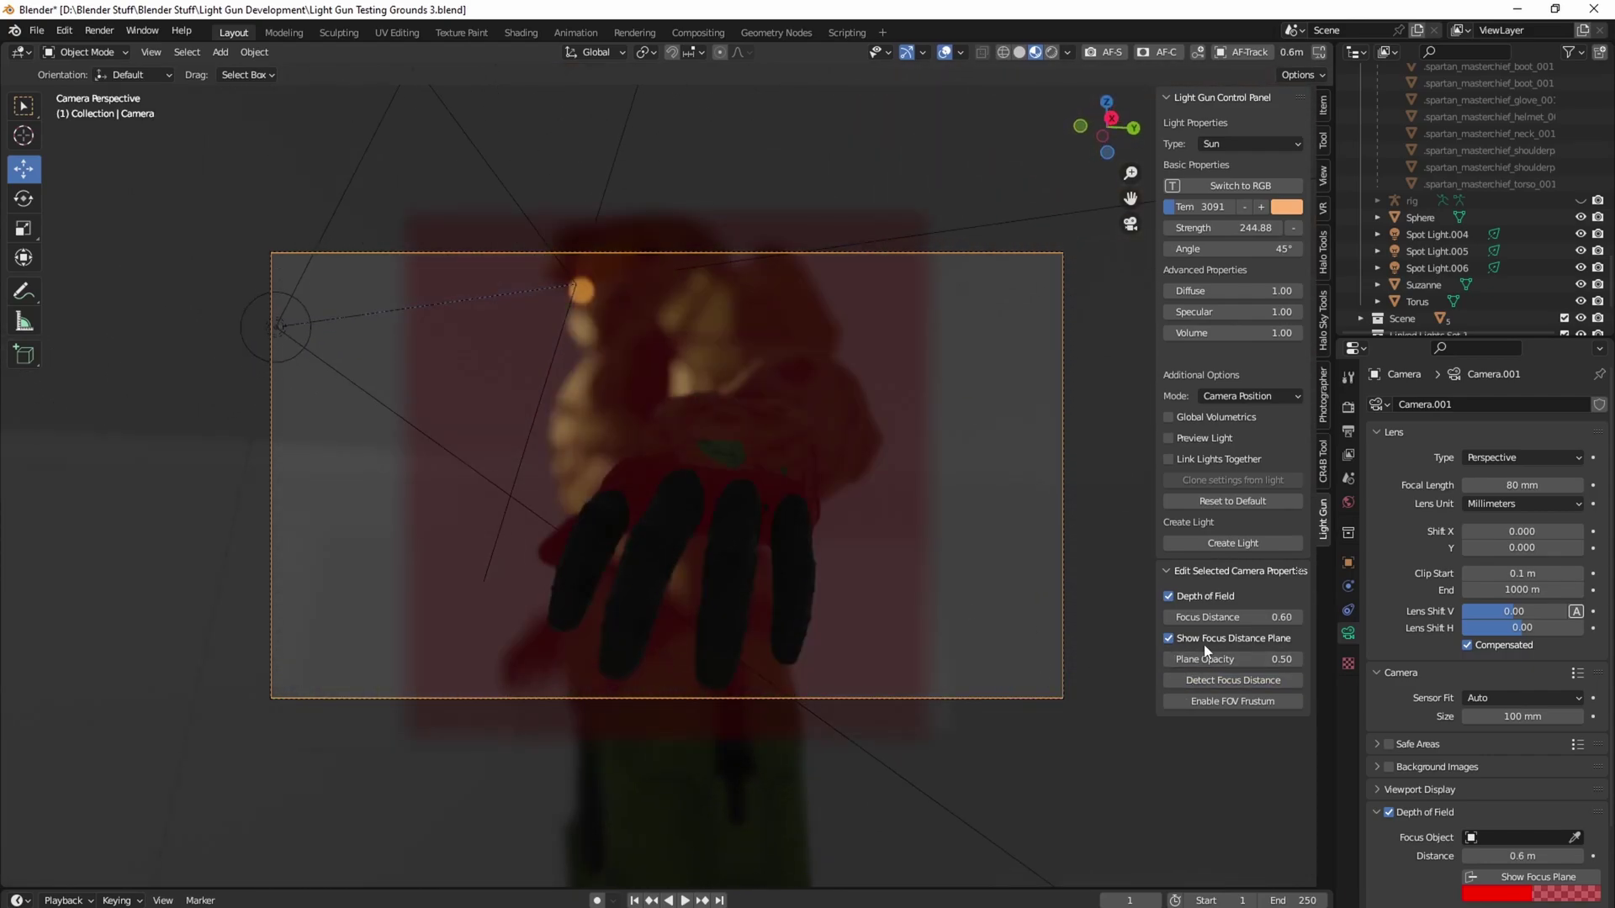
Hide the focus distance plane and detect the focus distance on the character's helmet and on its upper body
{"action": "left_click", "coordinate": [1168, 638]}
{"action": "middle_click_drag", "start_coordinate": [769, 563], "coordinate": [757, 533]}
{"action": "left_click", "coordinate": [1261, 659]}
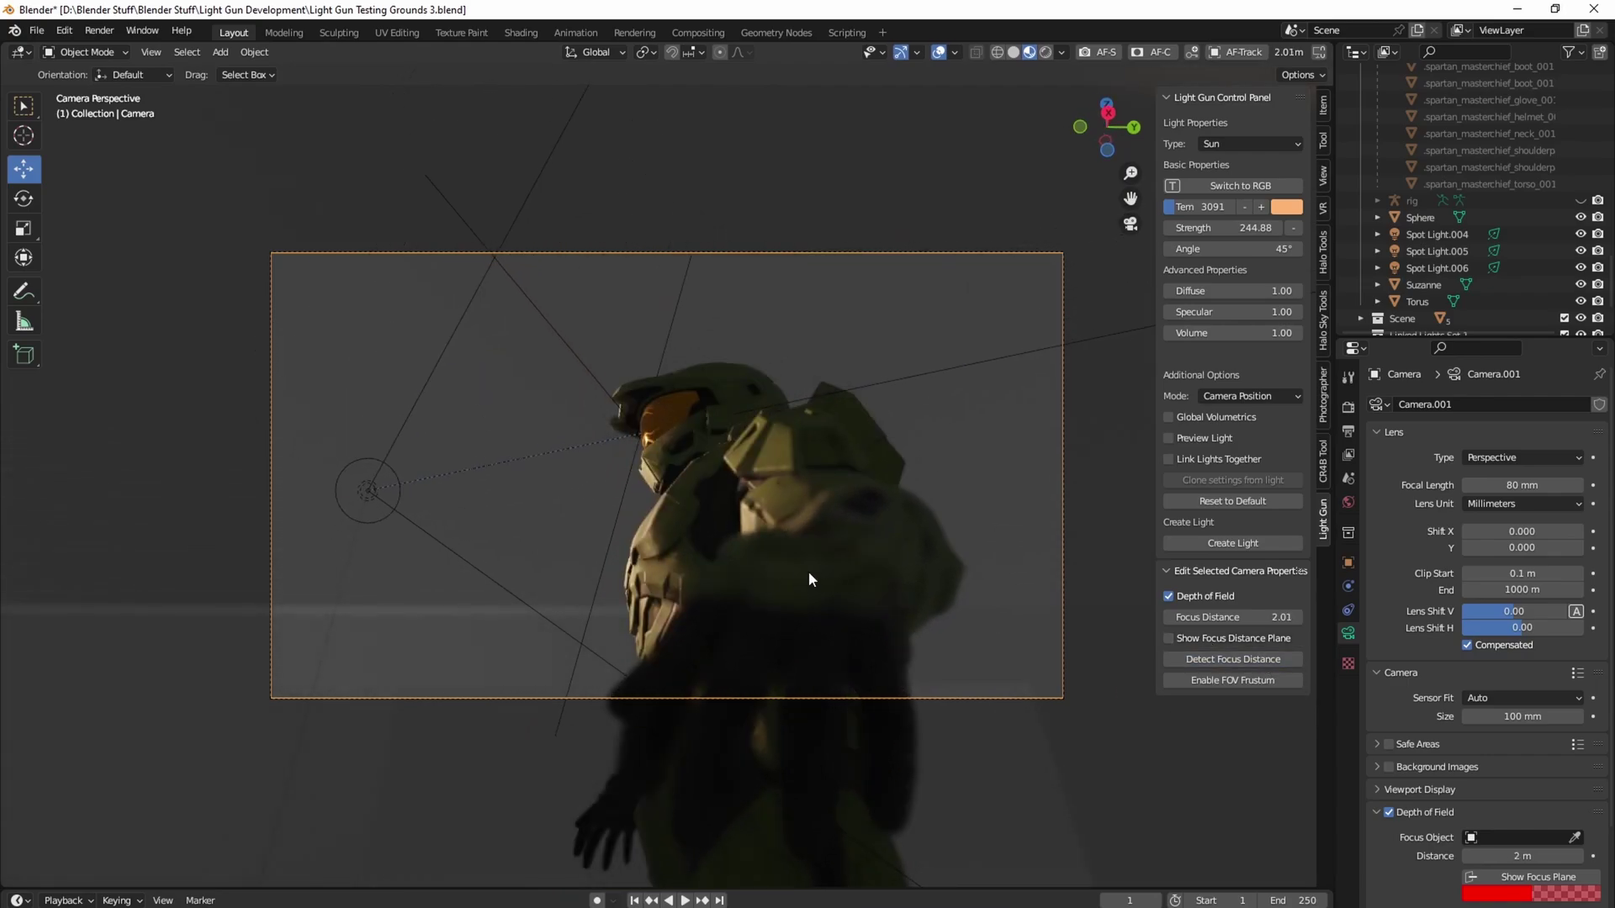
{"action": "key", "text": "shift+grave"}
{"action": "left_click", "coordinate": [667, 475]}
{"action": "left_click", "coordinate": [1229, 659]}
Pull the camera back to frame the whole room and turn off its depth of field
{"action": "key", "text": "shift+grave"}
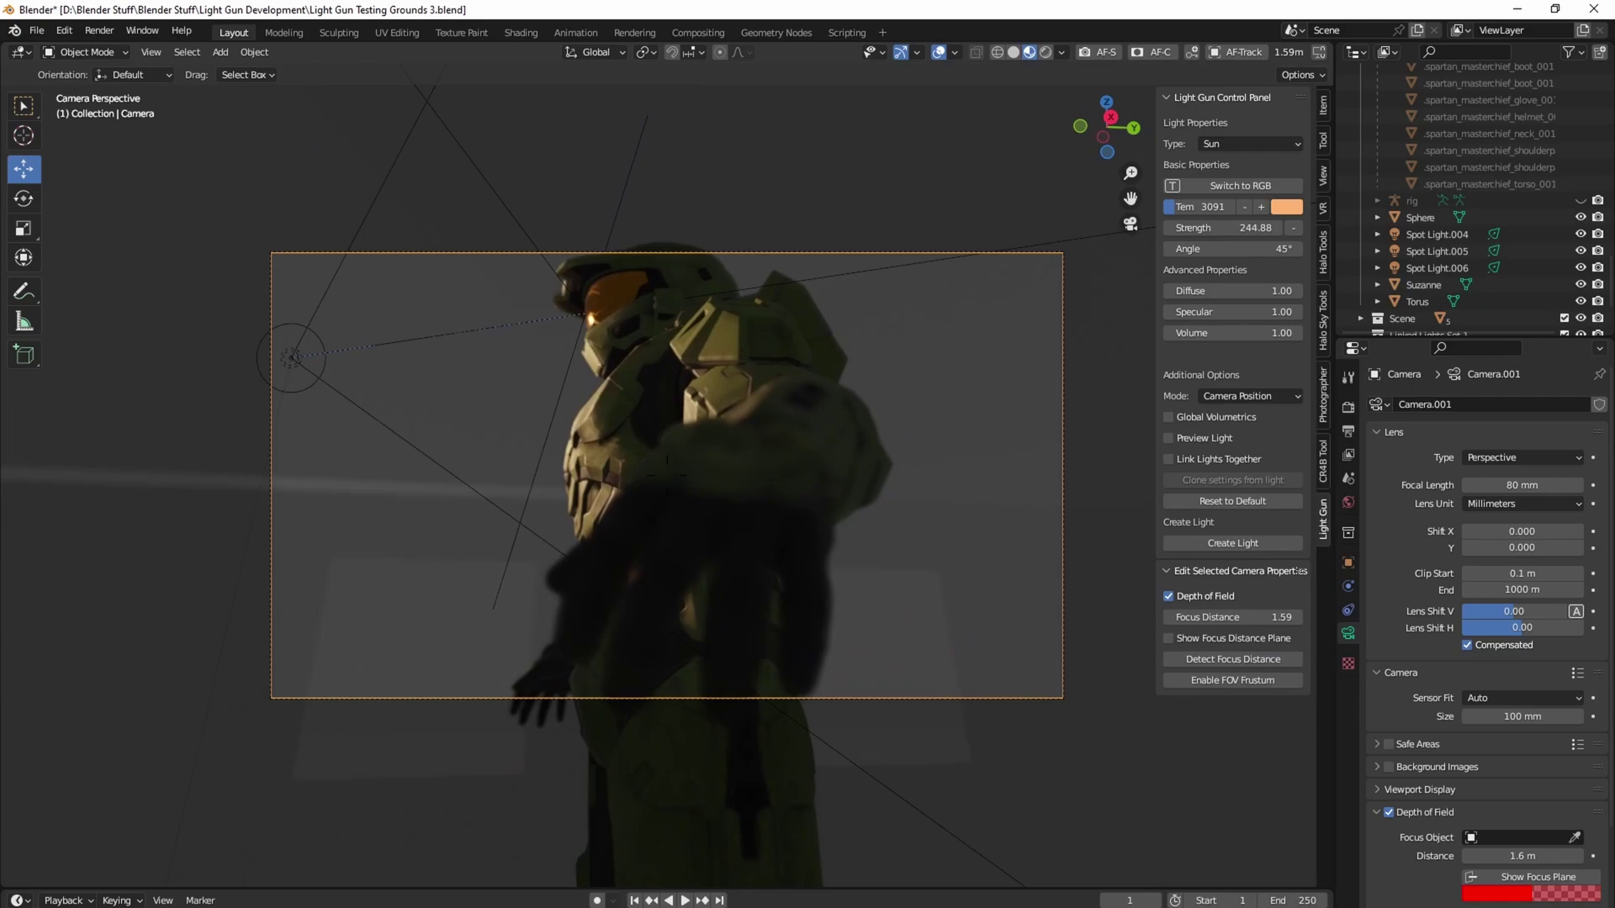
{"action": "key", "text": "a"}
{"action": "key", "text": "s"}
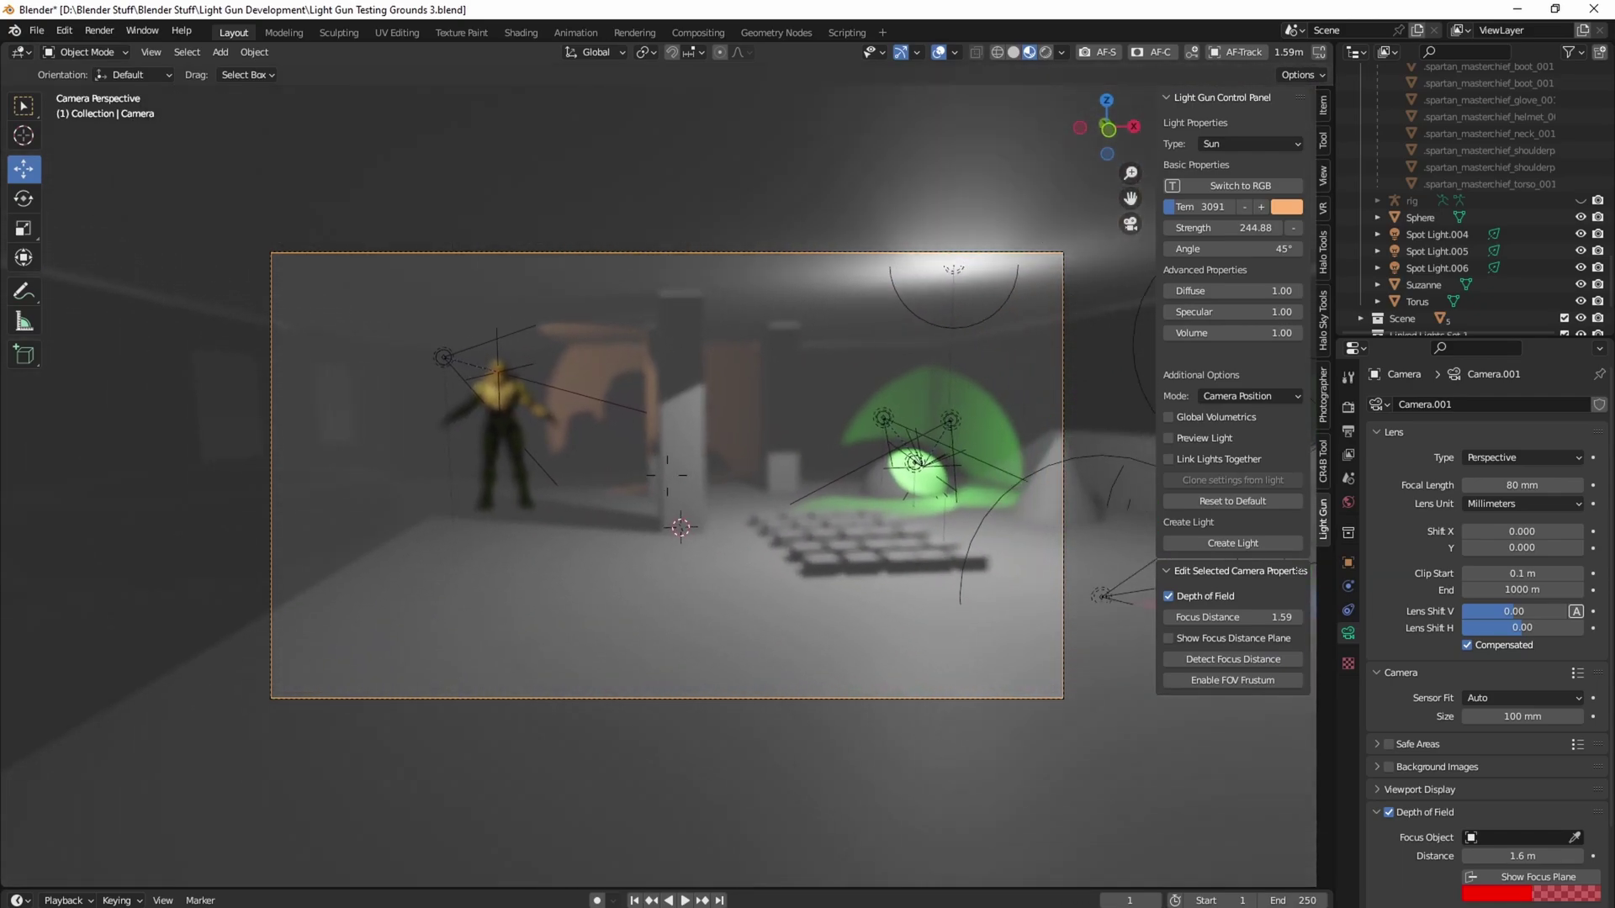
{"action": "left_click", "coordinate": [1169, 596]}
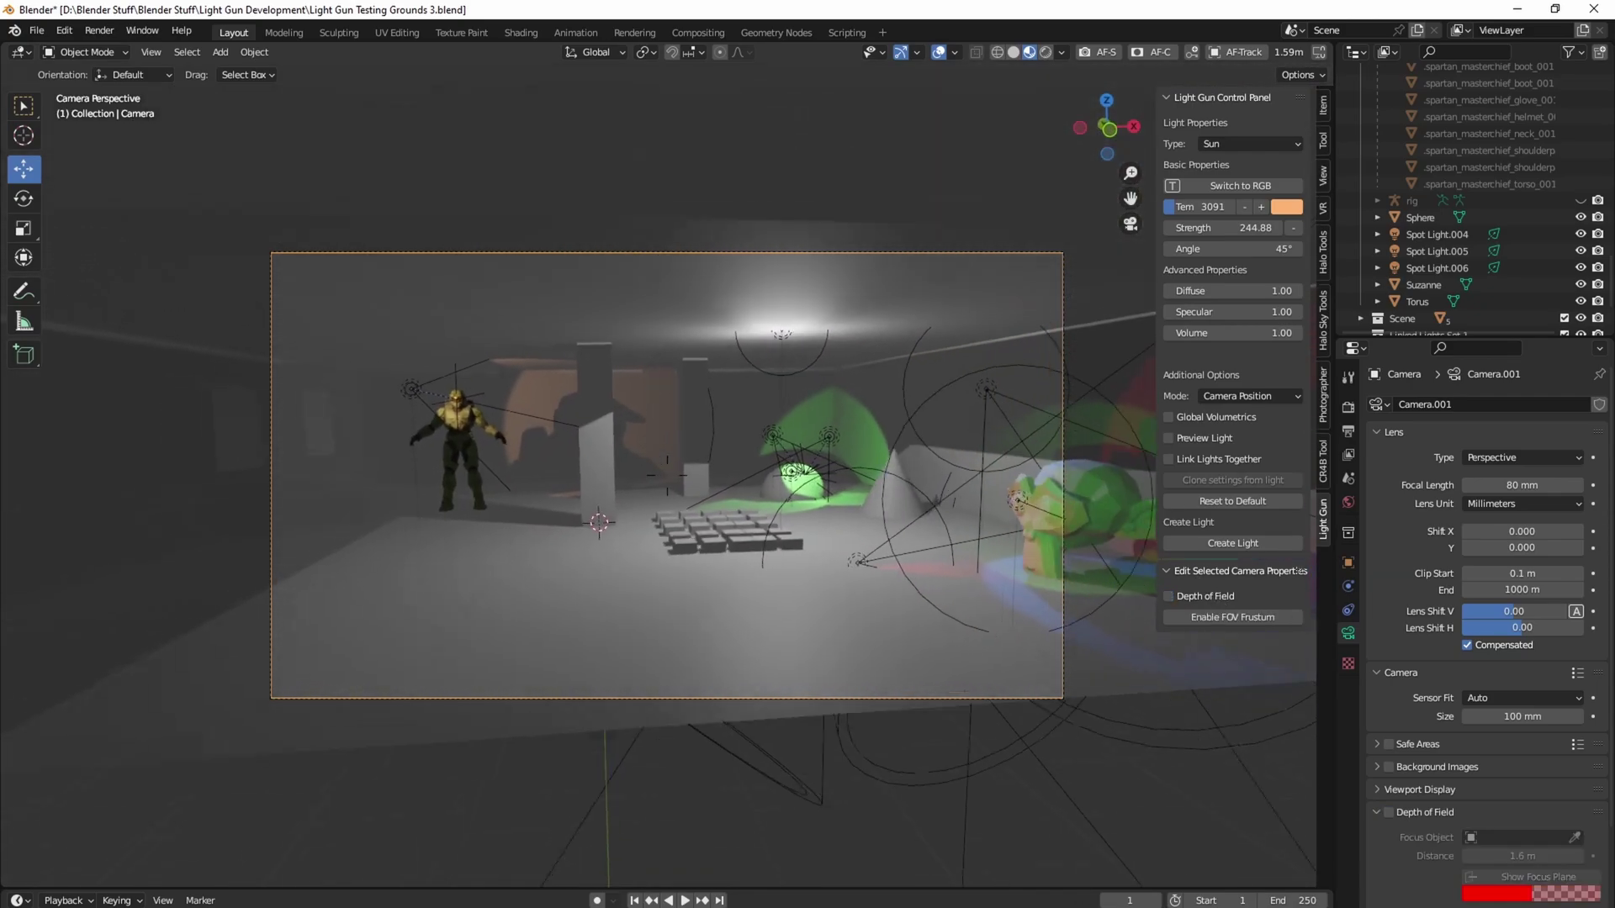
{"action": "key", "text": "s"}
{"action": "left_click", "coordinate": [703, 501]}
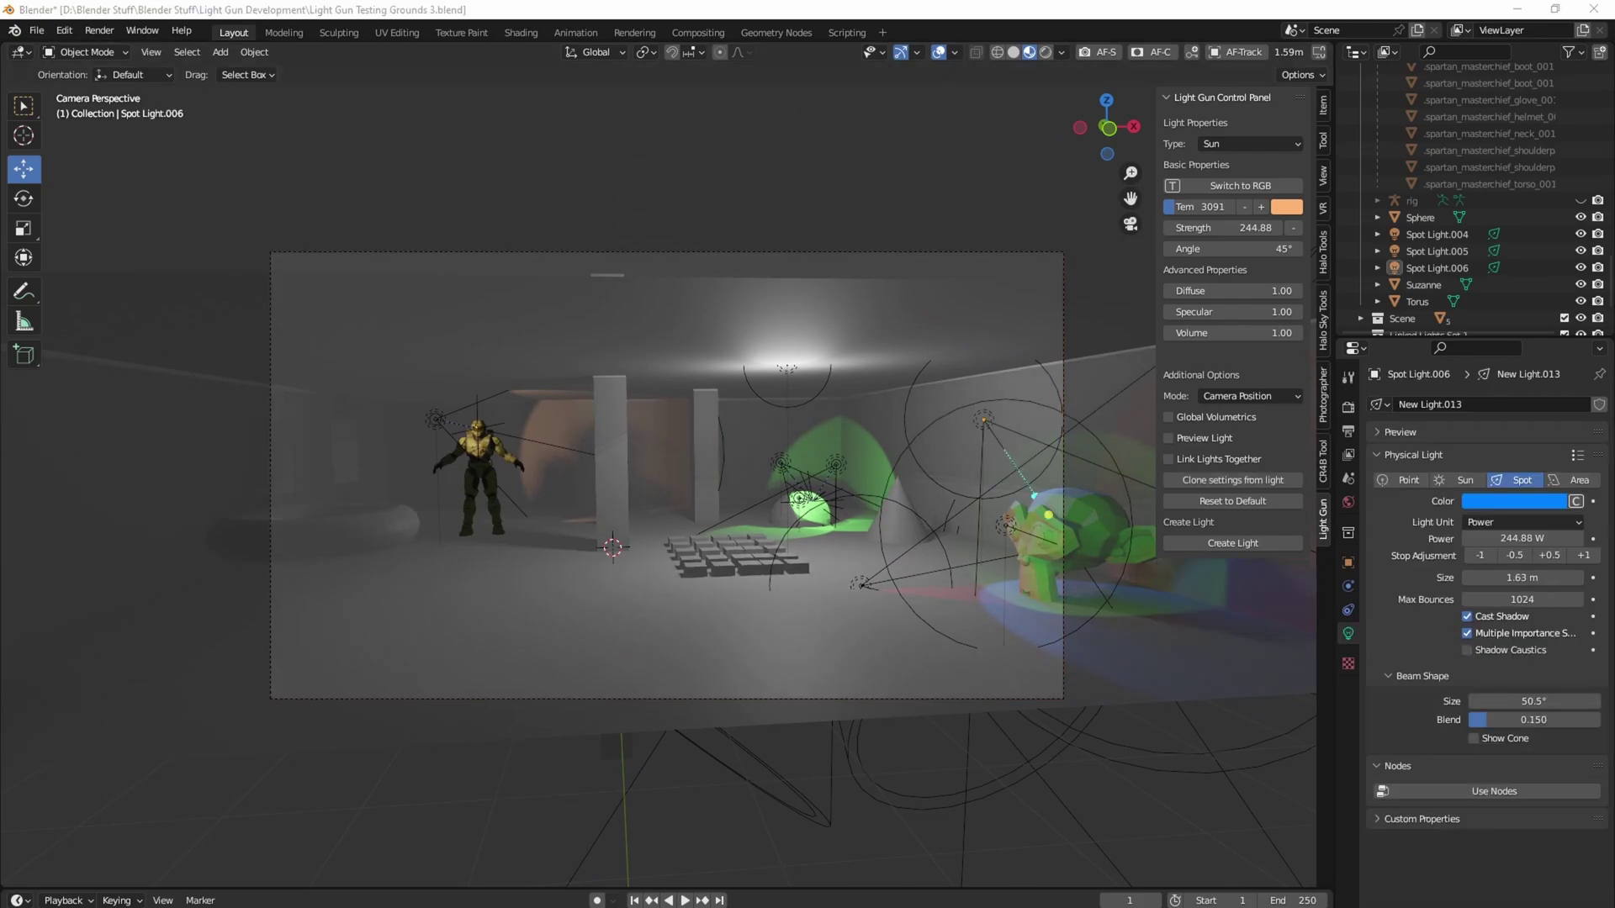
Turn on the light preview with the camera facing the torus and set the light type to Spot
{"action": "left_click", "coordinate": [678, 191]}
{"action": "key", "text": "shift+grave"}
{"action": "key", "text": "w"}
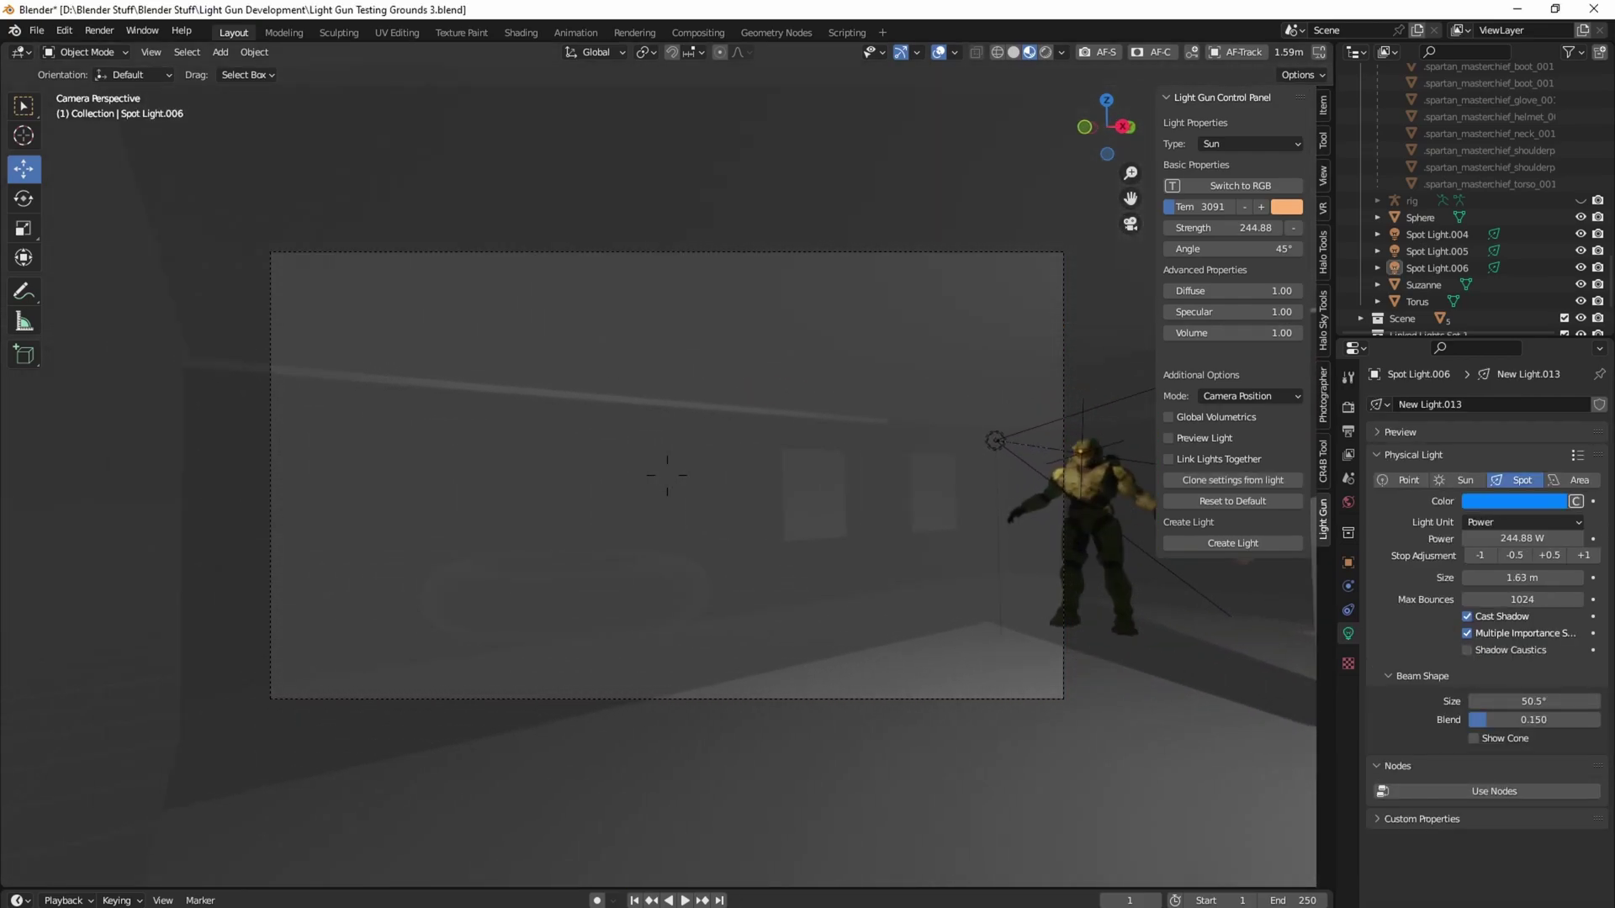
{"action": "left_click", "coordinate": [884, 253]}
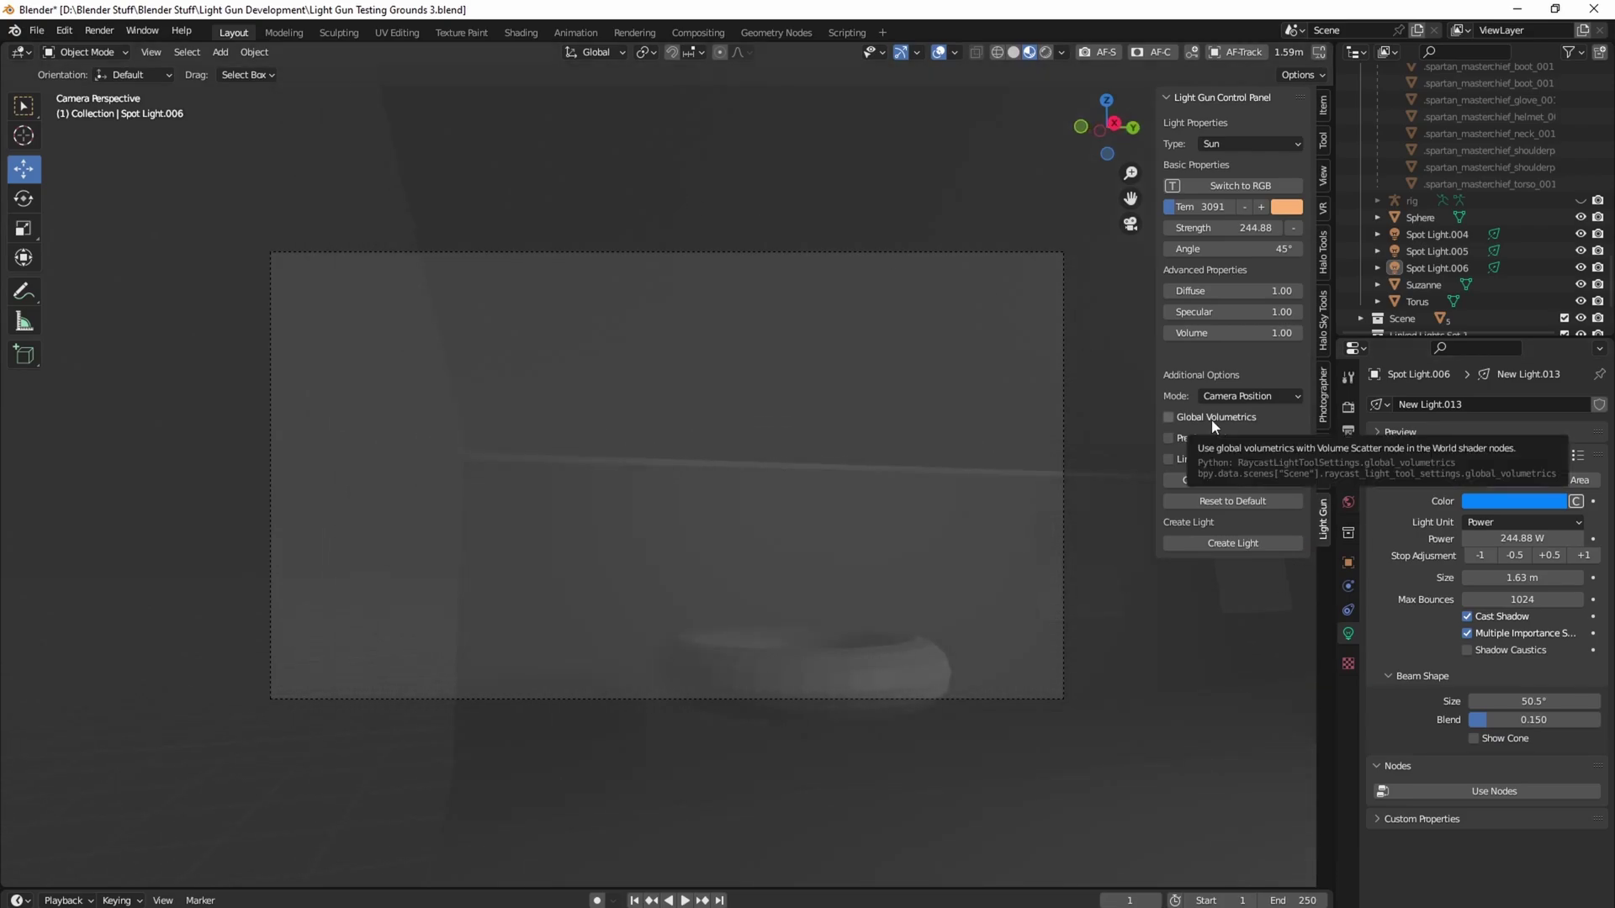
{"action": "left_click", "coordinate": [1188, 436]}
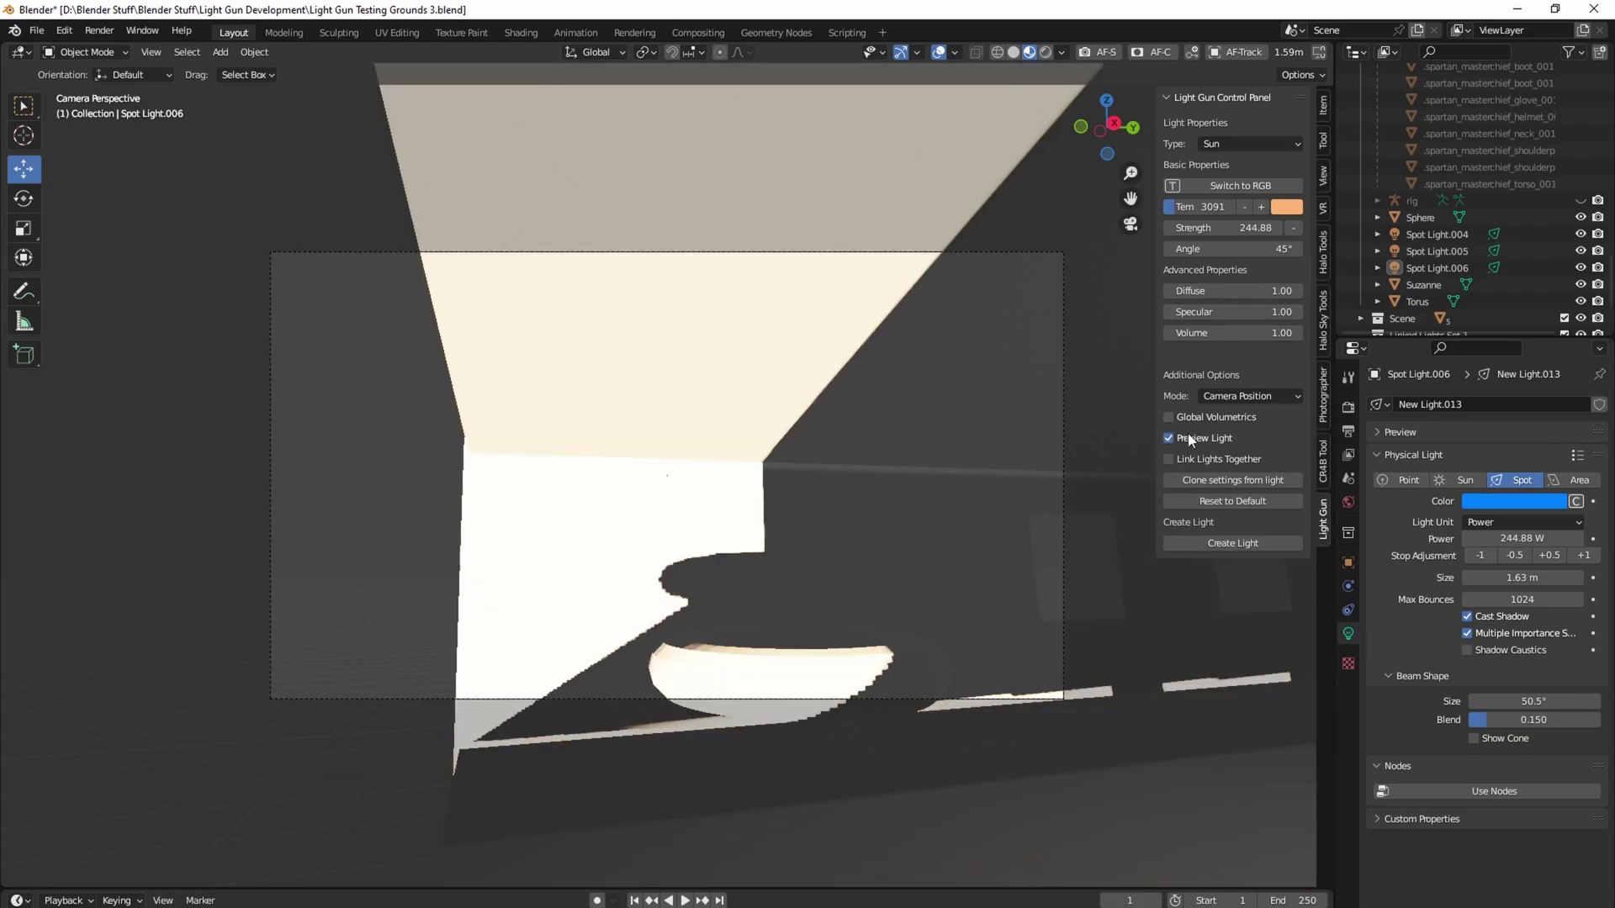
{"action": "left_click", "coordinate": [1233, 144]}
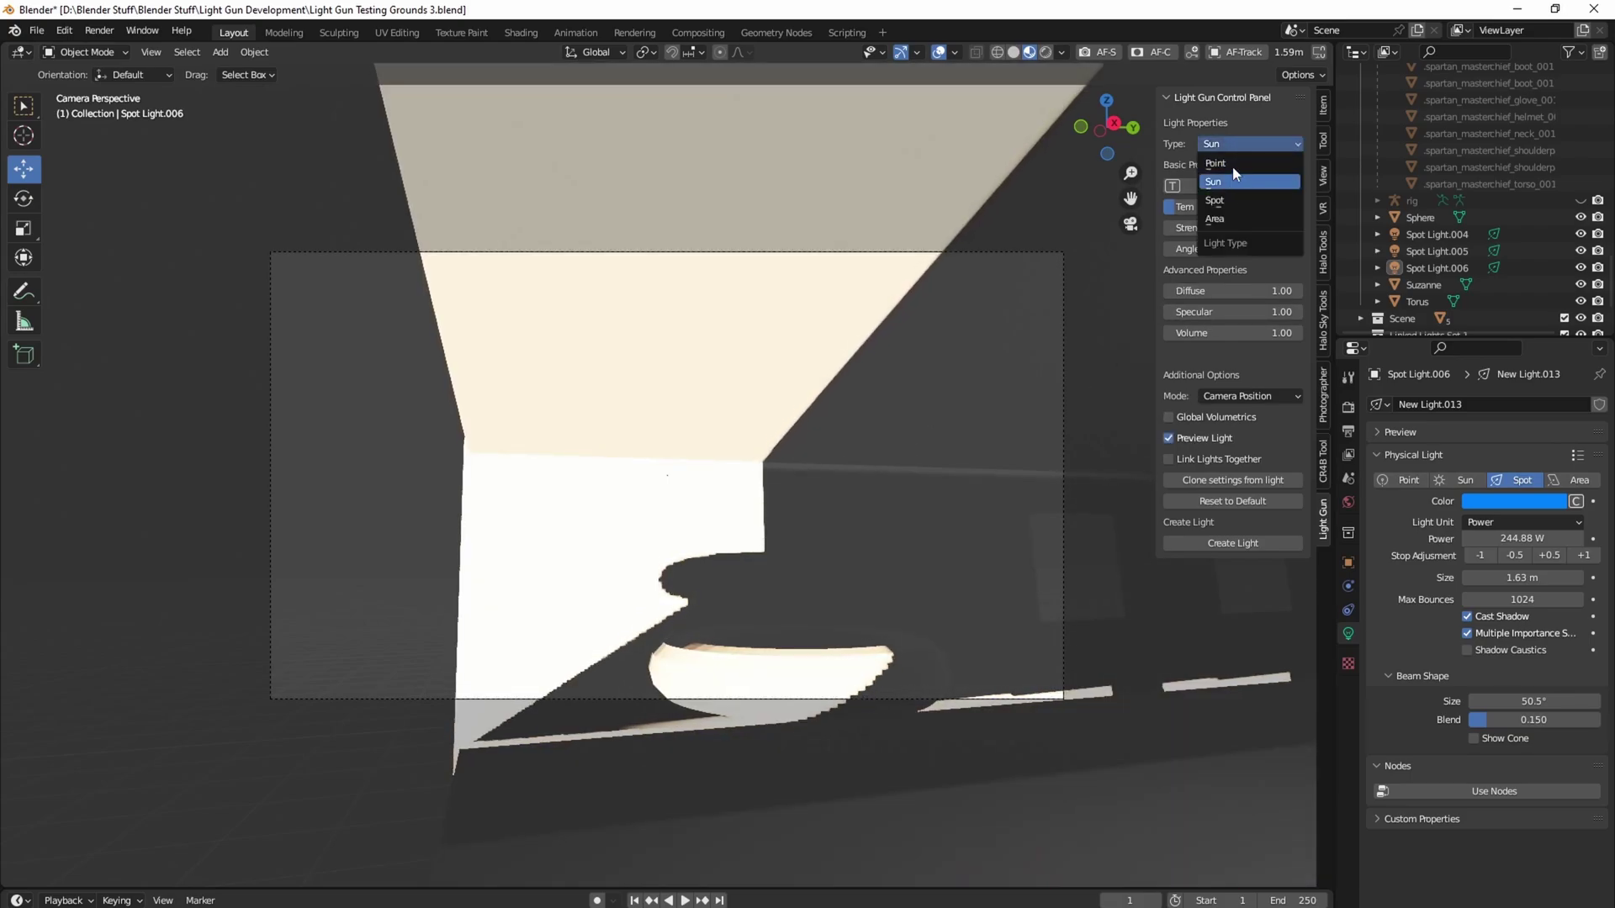
{"action": "left_click", "coordinate": [1227, 200]}
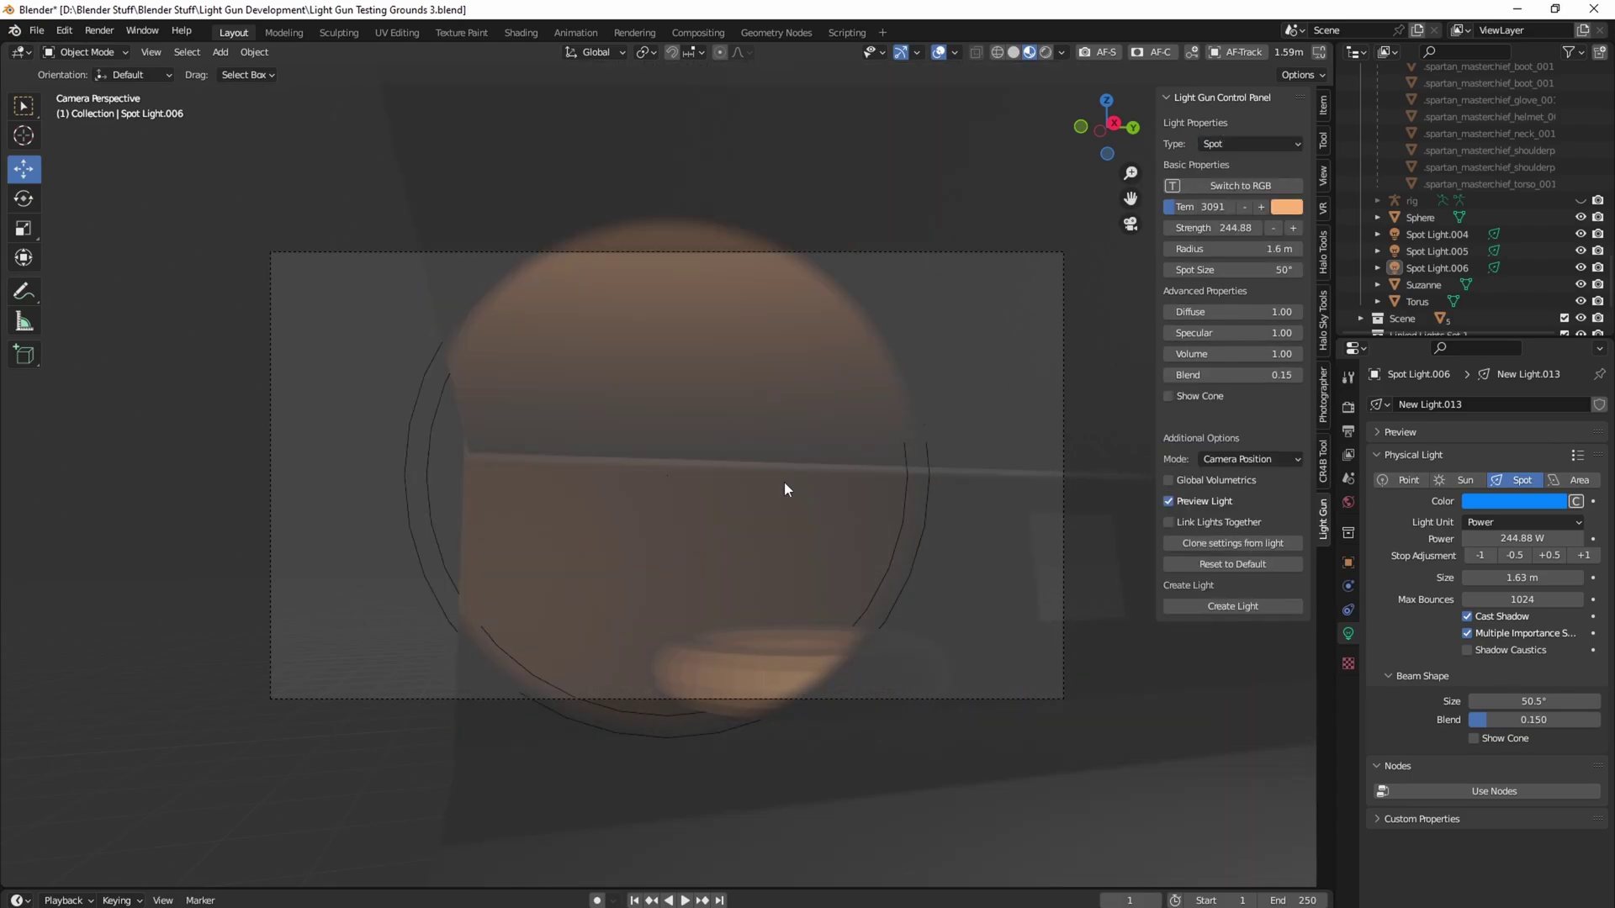
Set the placement mode to Orbit and create a spot light orbiting the torus
{"action": "left_click", "coordinate": [1236, 459]}
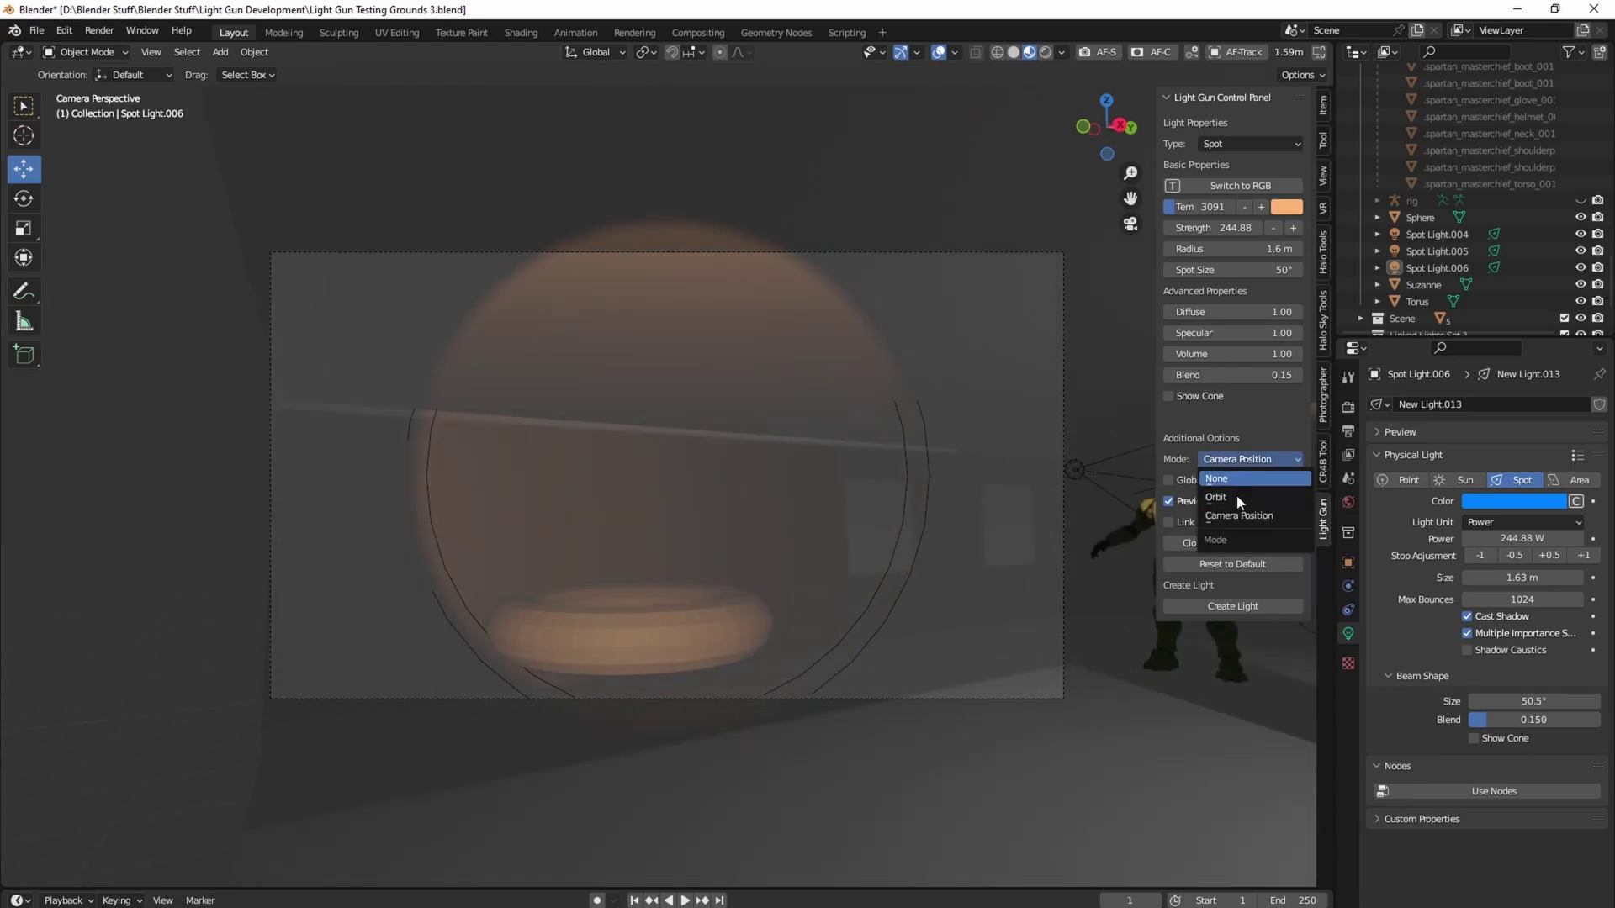
{"action": "left_click", "coordinate": [1236, 497]}
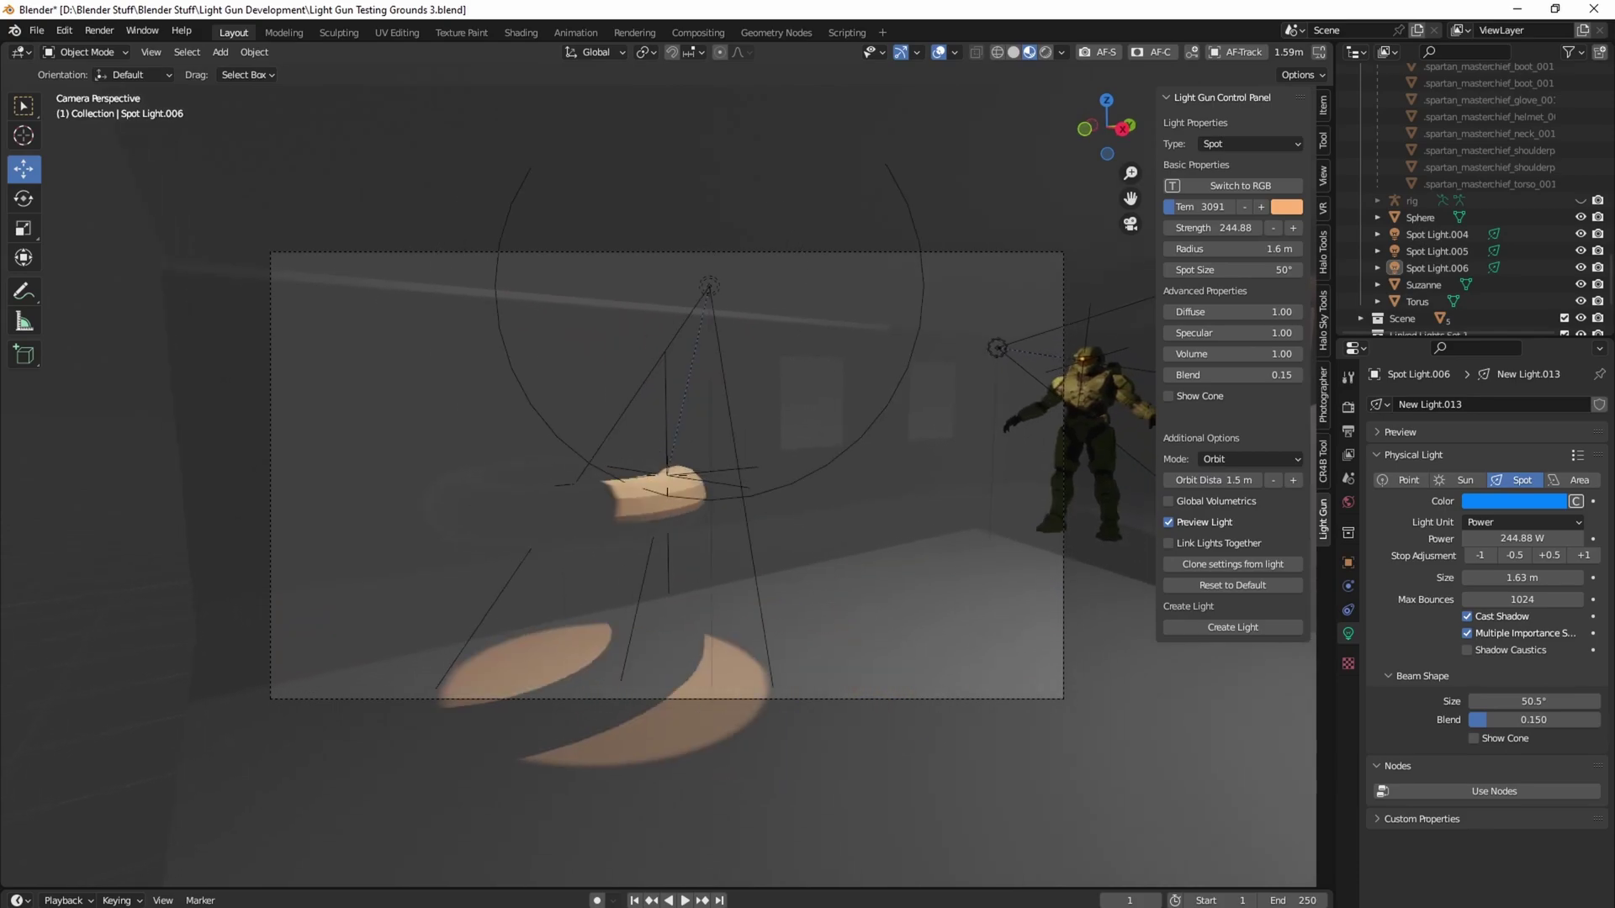
{"action": "key", "text": "Return"}
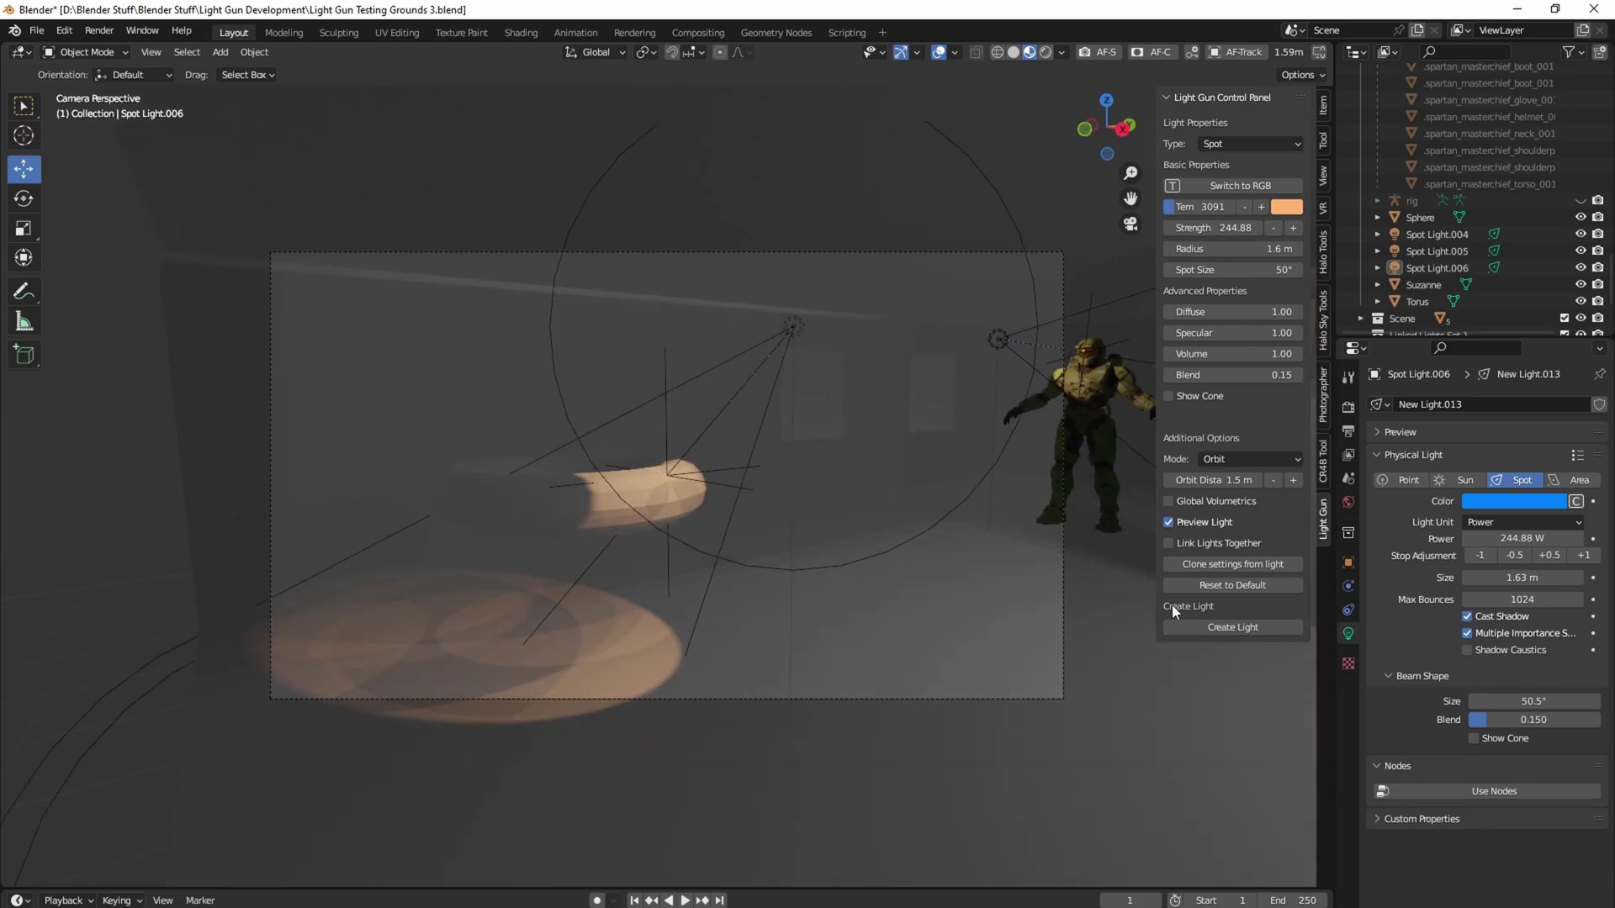
{"action": "left_click", "coordinate": [1228, 626]}
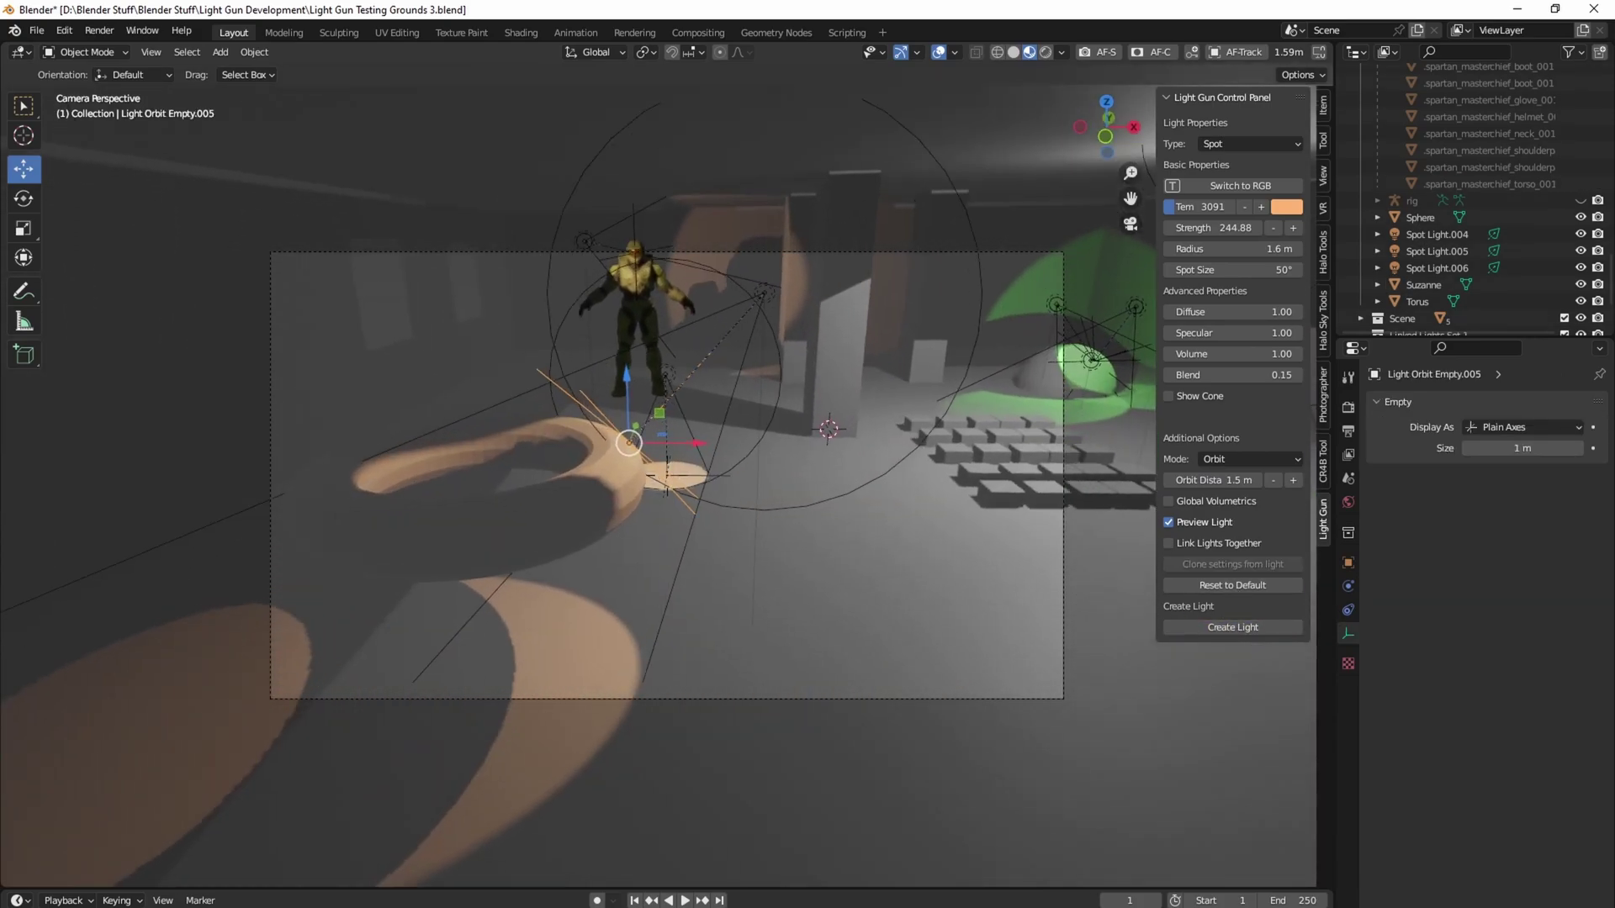
Remove the existing shortcut of the Create Light command and assign it a new one
{"action": "right_click", "coordinate": [1226, 627]}
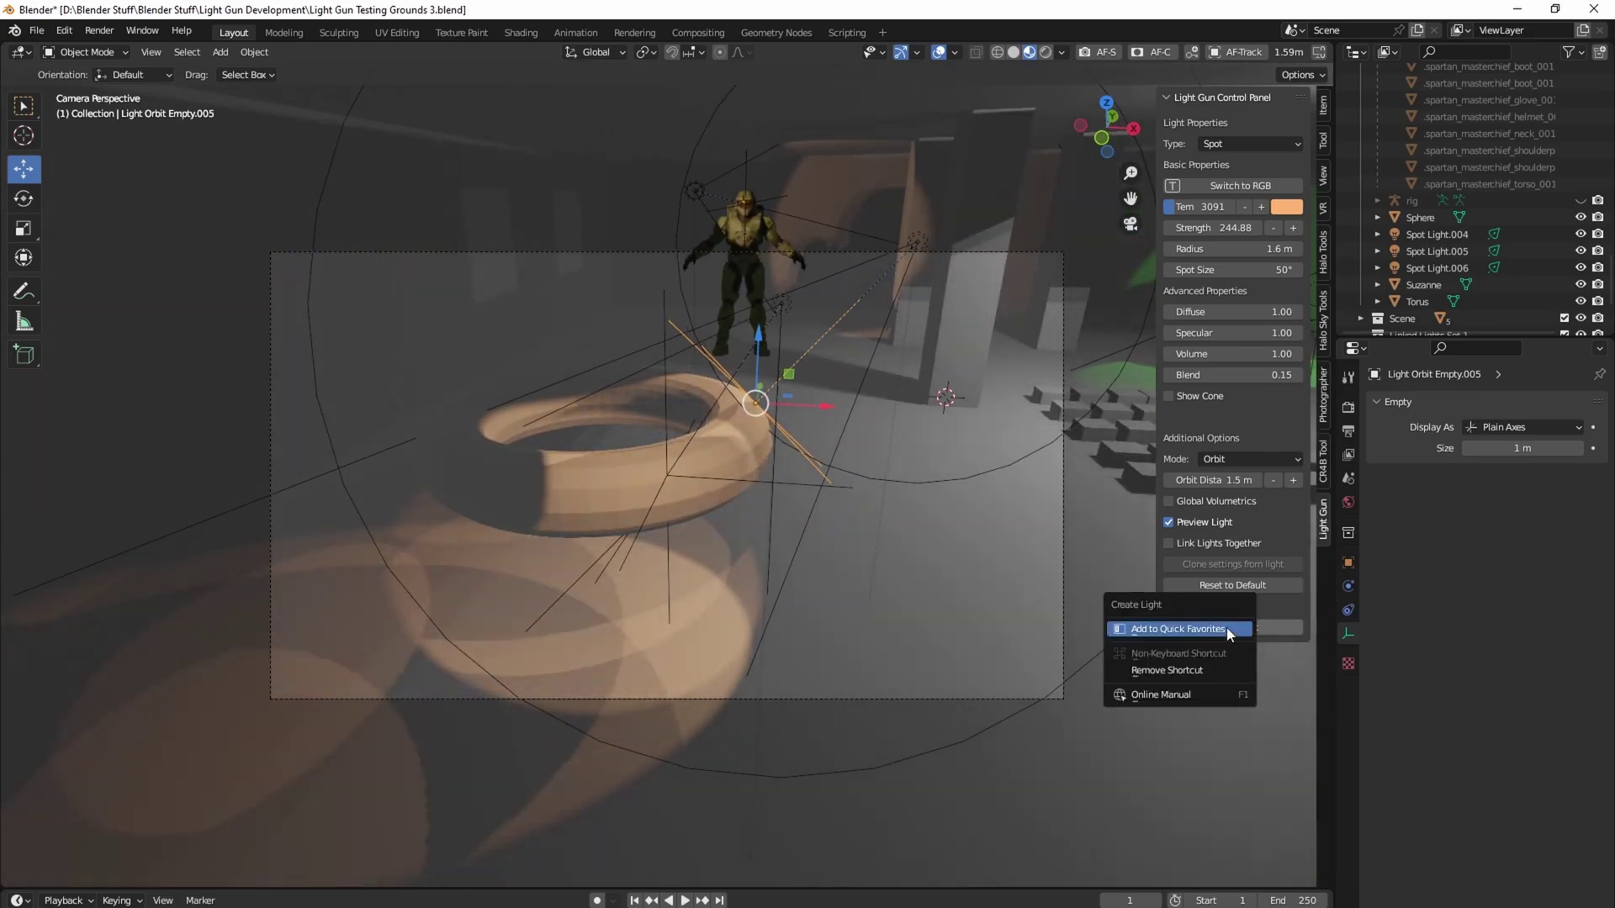
{"action": "left_click", "coordinate": [1168, 671]}
{"action": "right_click", "coordinate": [1240, 631]}
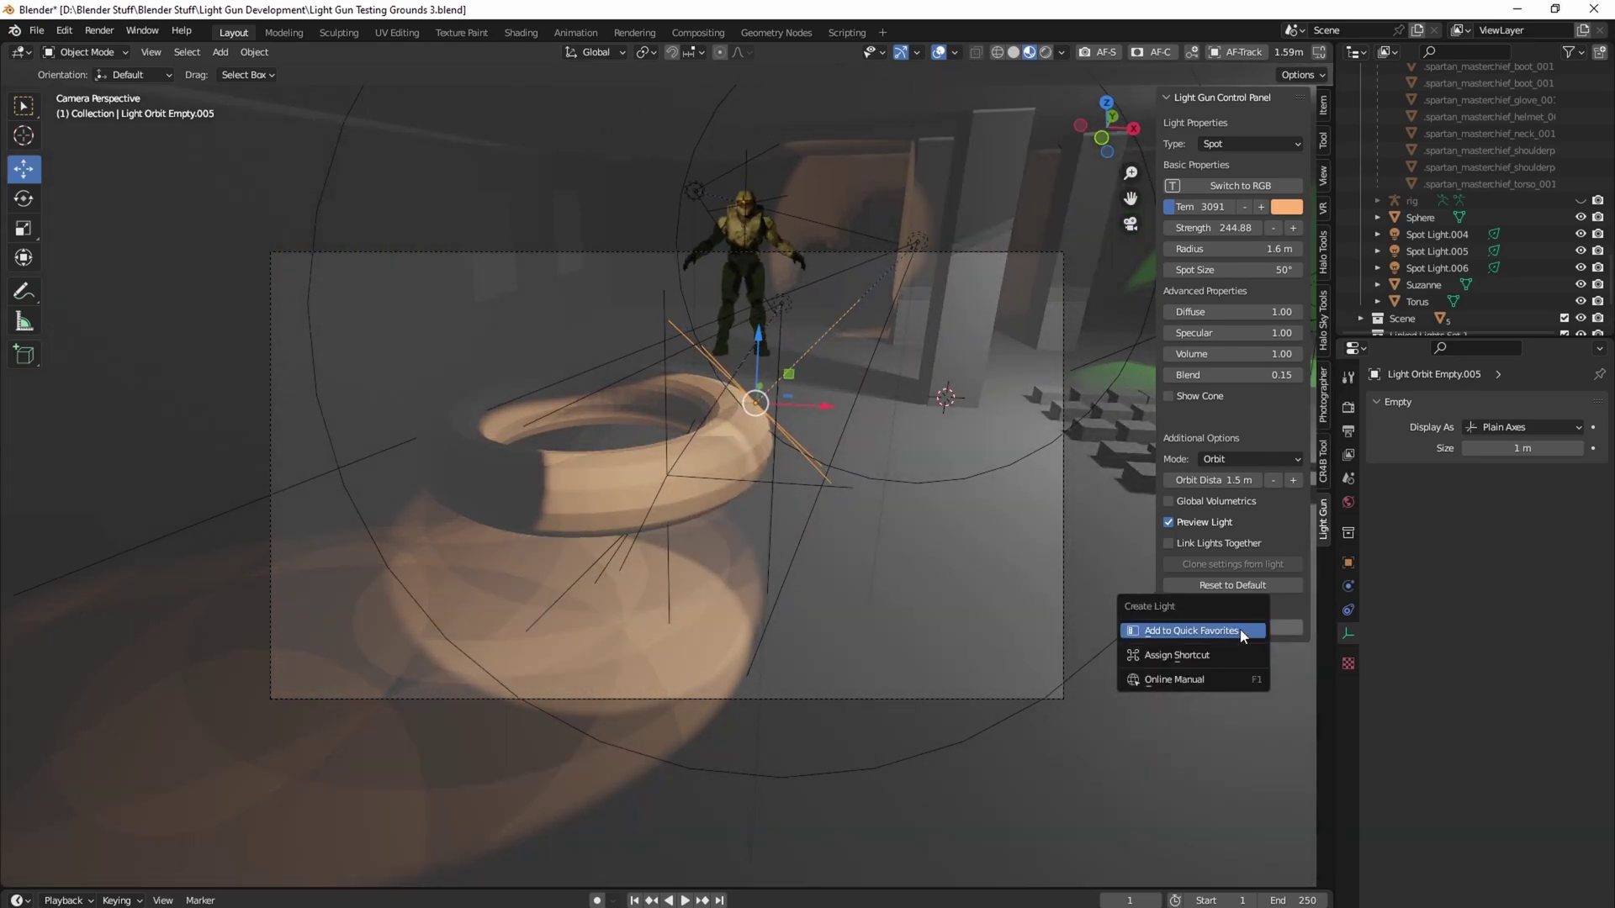
{"action": "left_click", "coordinate": [1184, 656]}
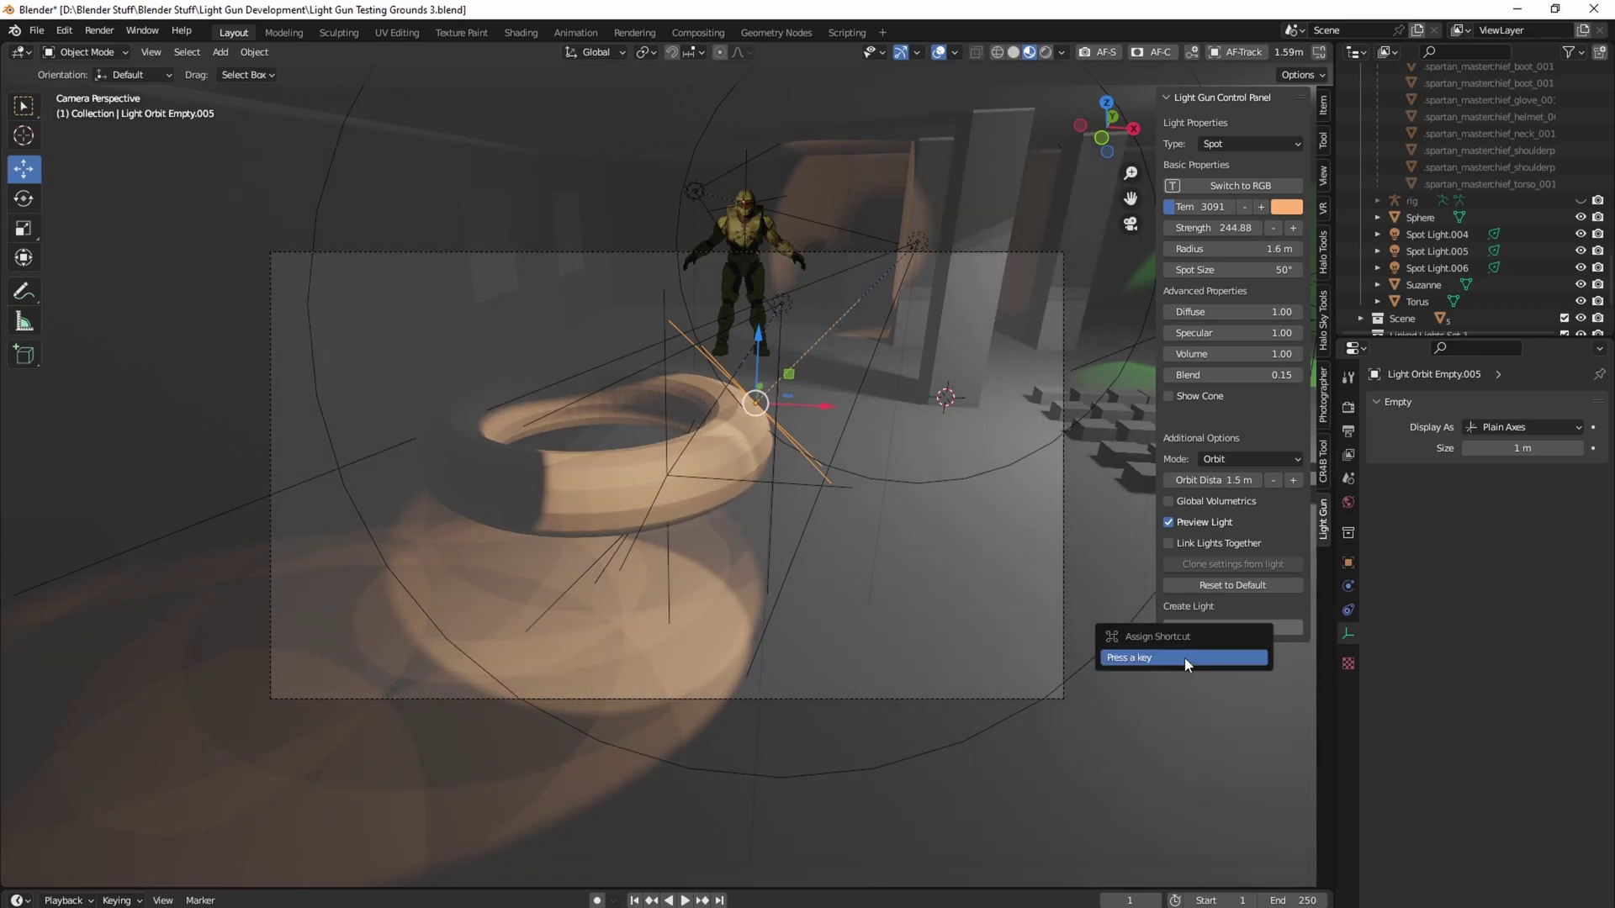
{"action": "key", "text": "l"}
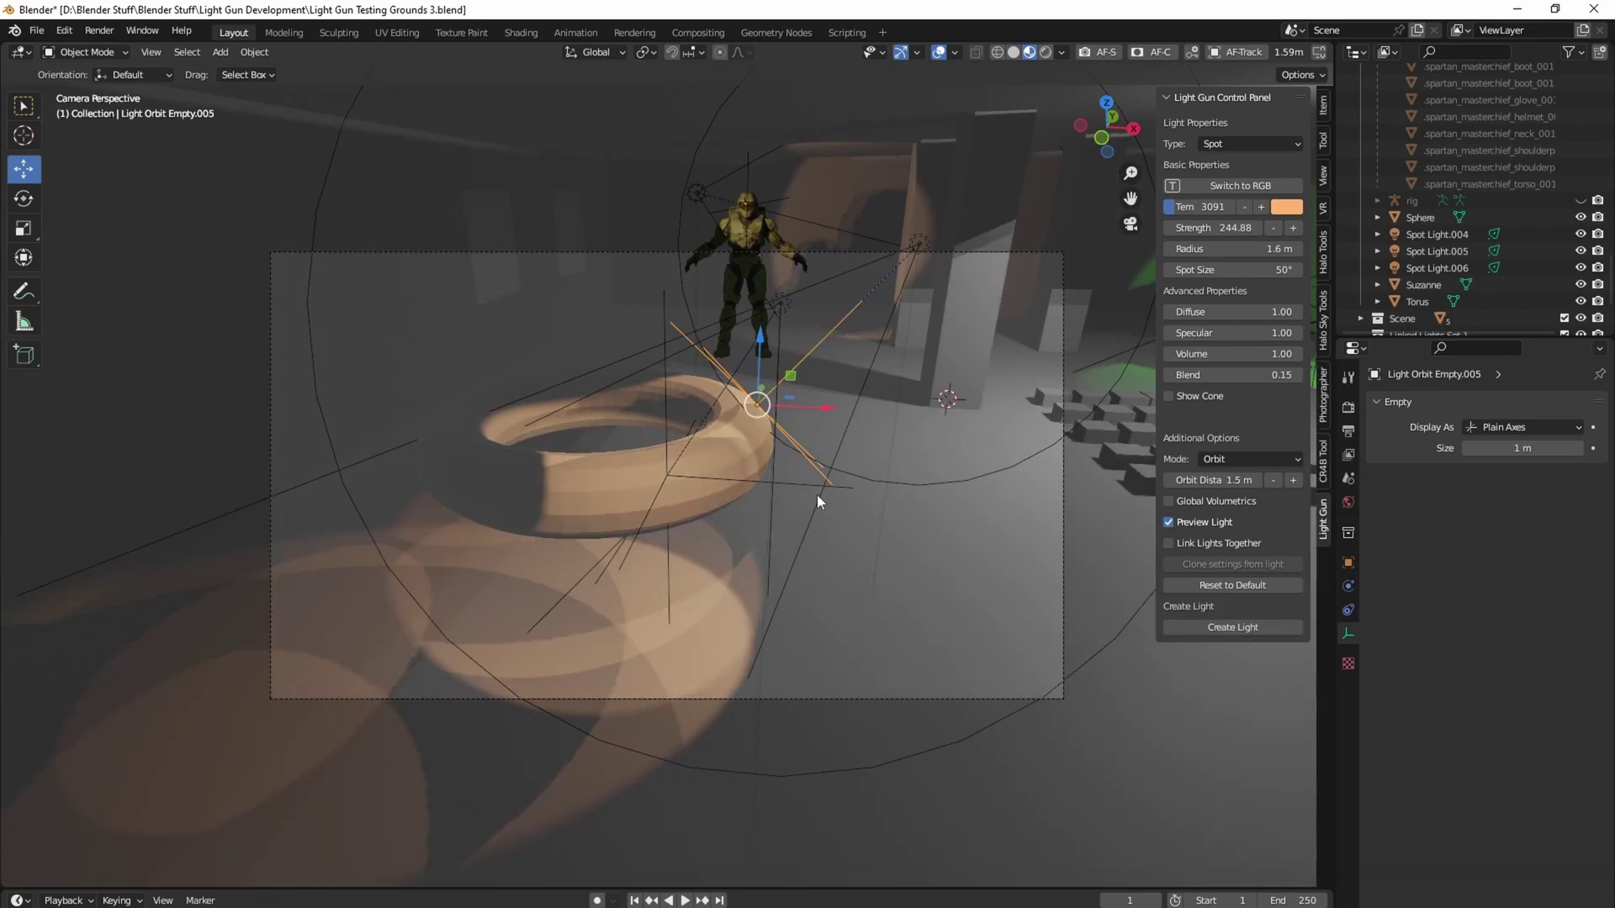
Create four more orbit spot lights on the torus from different camera angles and turn off the light preview
{"action": "key", "text": "l"}
{"action": "mouse_move", "coordinate": [817, 497]}
{"action": "middle_mouse_down"}
{"action": "mouse_move", "coordinate": [786, 496]}
{"action": "mouse_move", "coordinate": [817, 497]}
{"action": "middle_mouse_up"}
{"action": "key", "text": "l"}
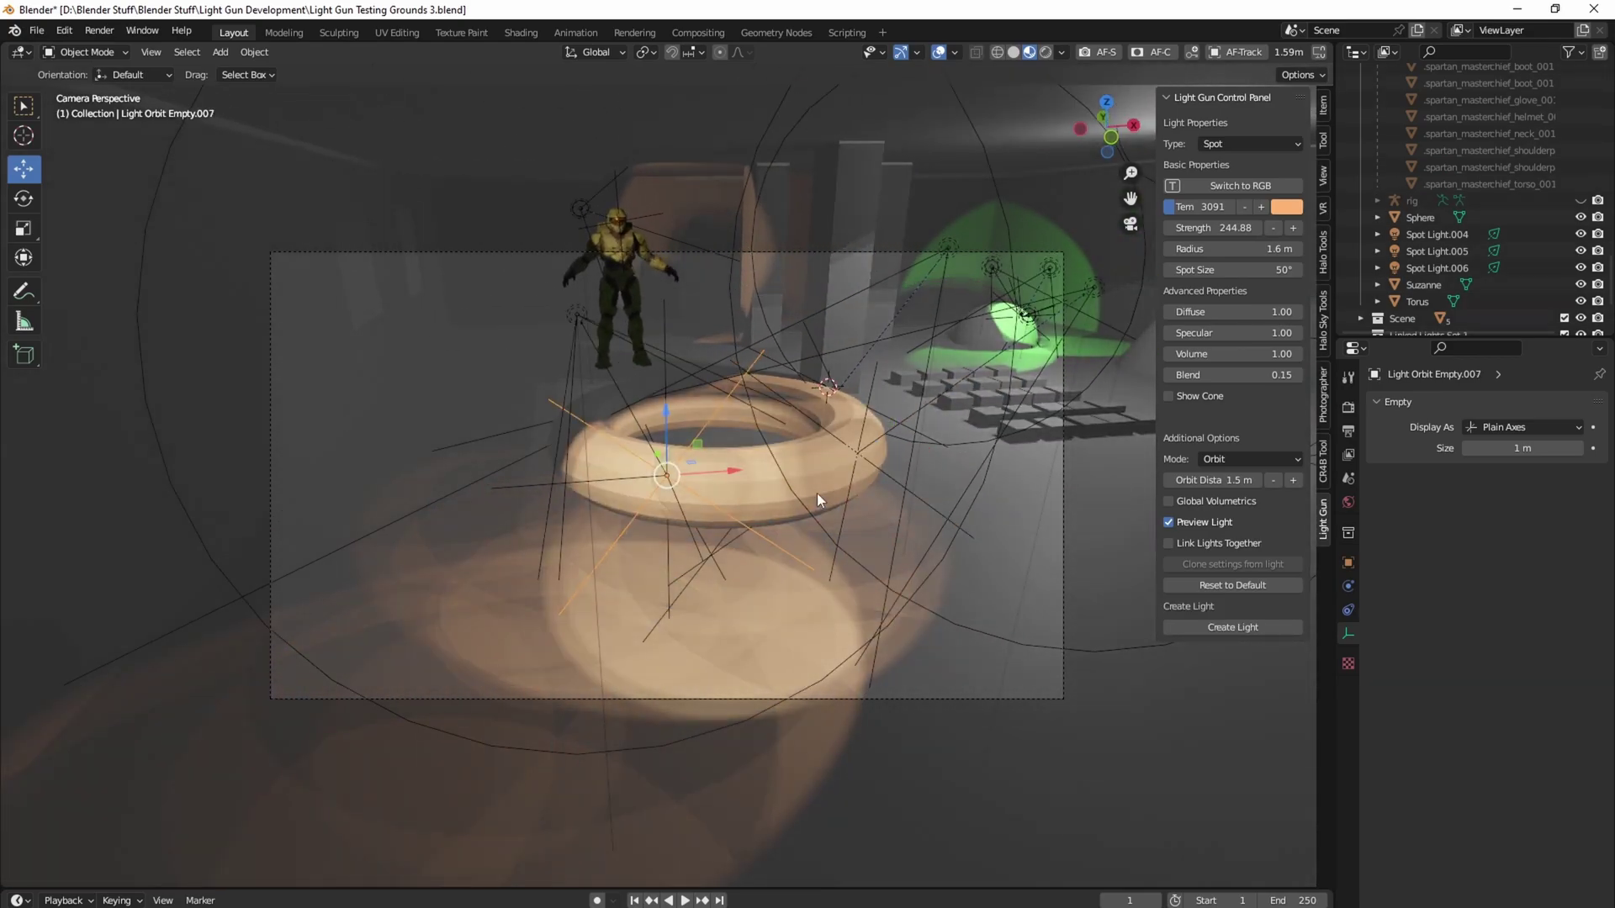
{"action": "key", "text": "shift+l"}
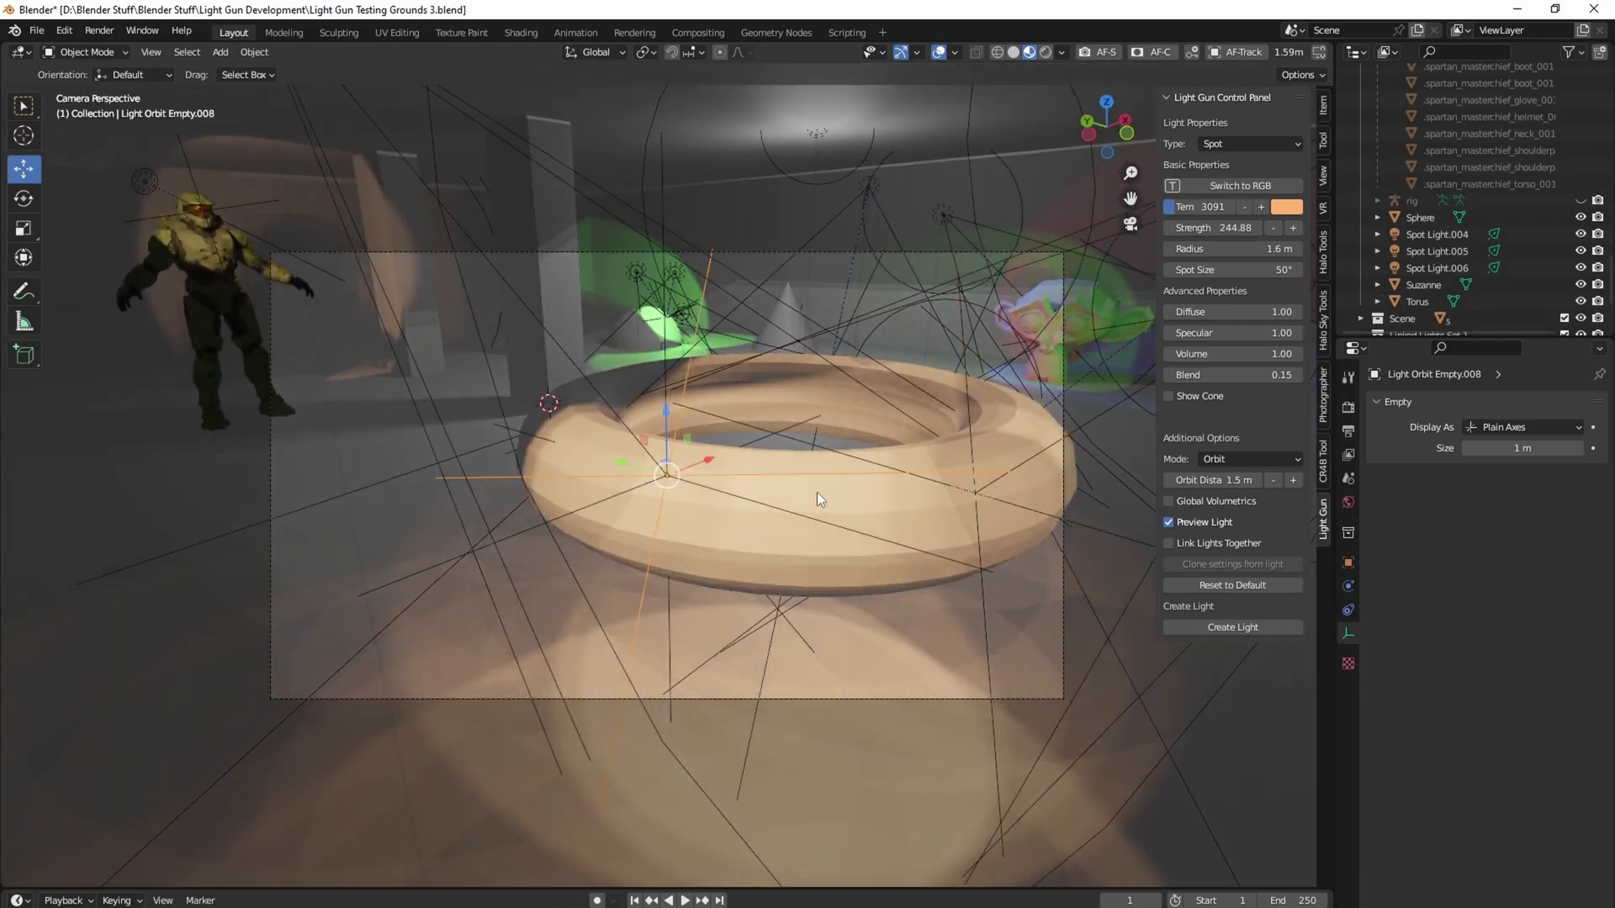
{"action": "key", "text": "shift+grave"}
{"action": "key", "text": "a"}
{"action": "left_click", "coordinate": [816, 493]}
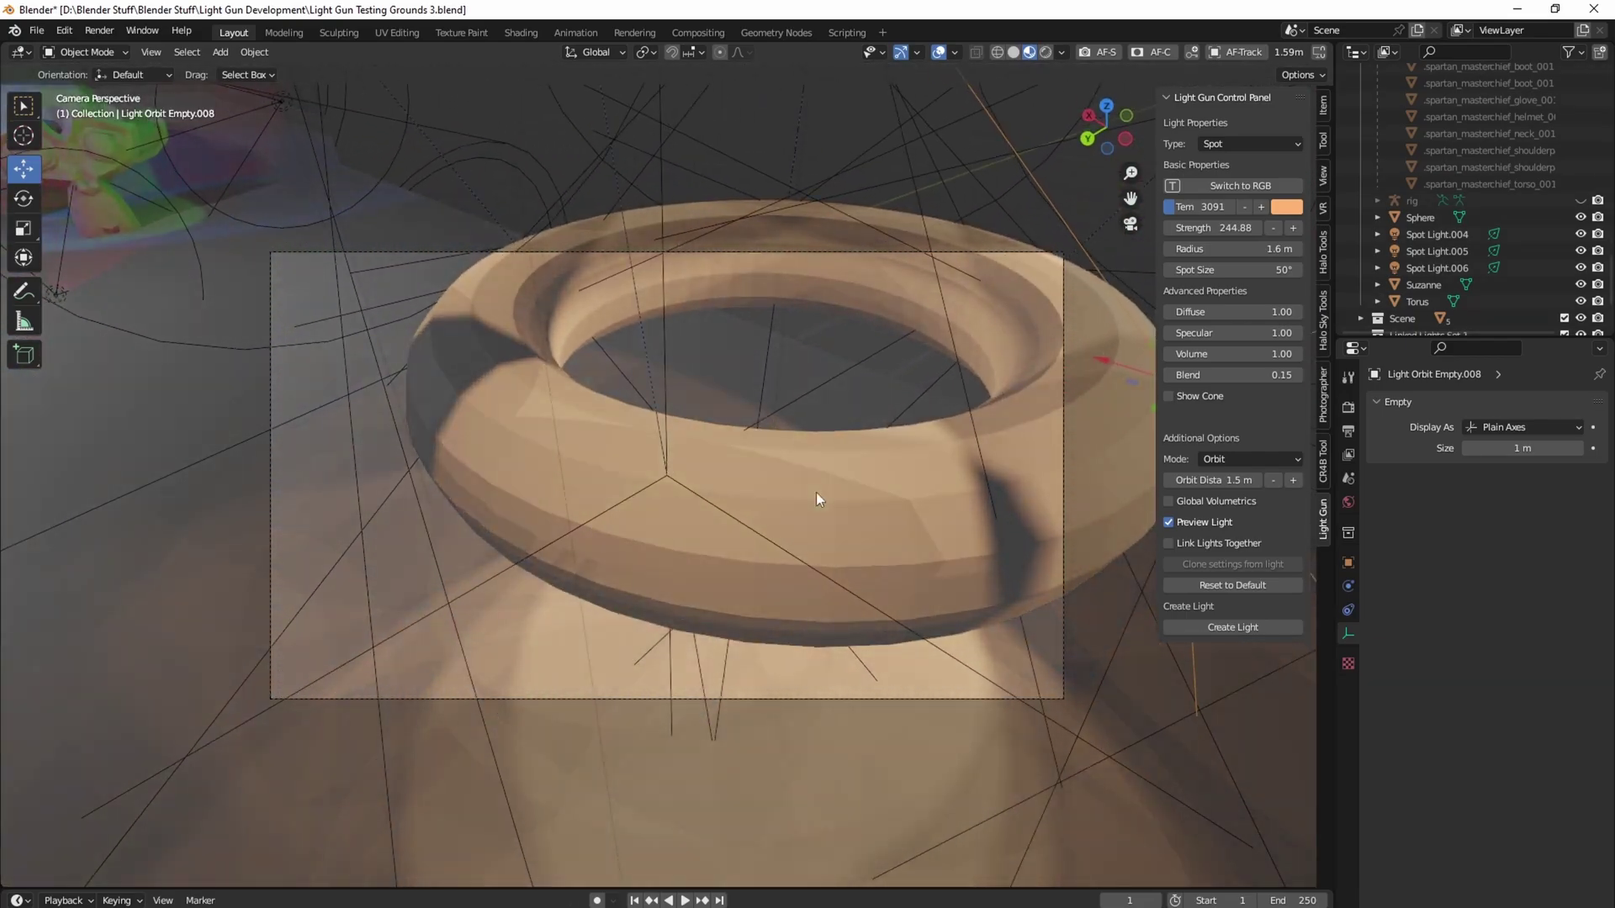
{"action": "key", "text": "shift+l"}
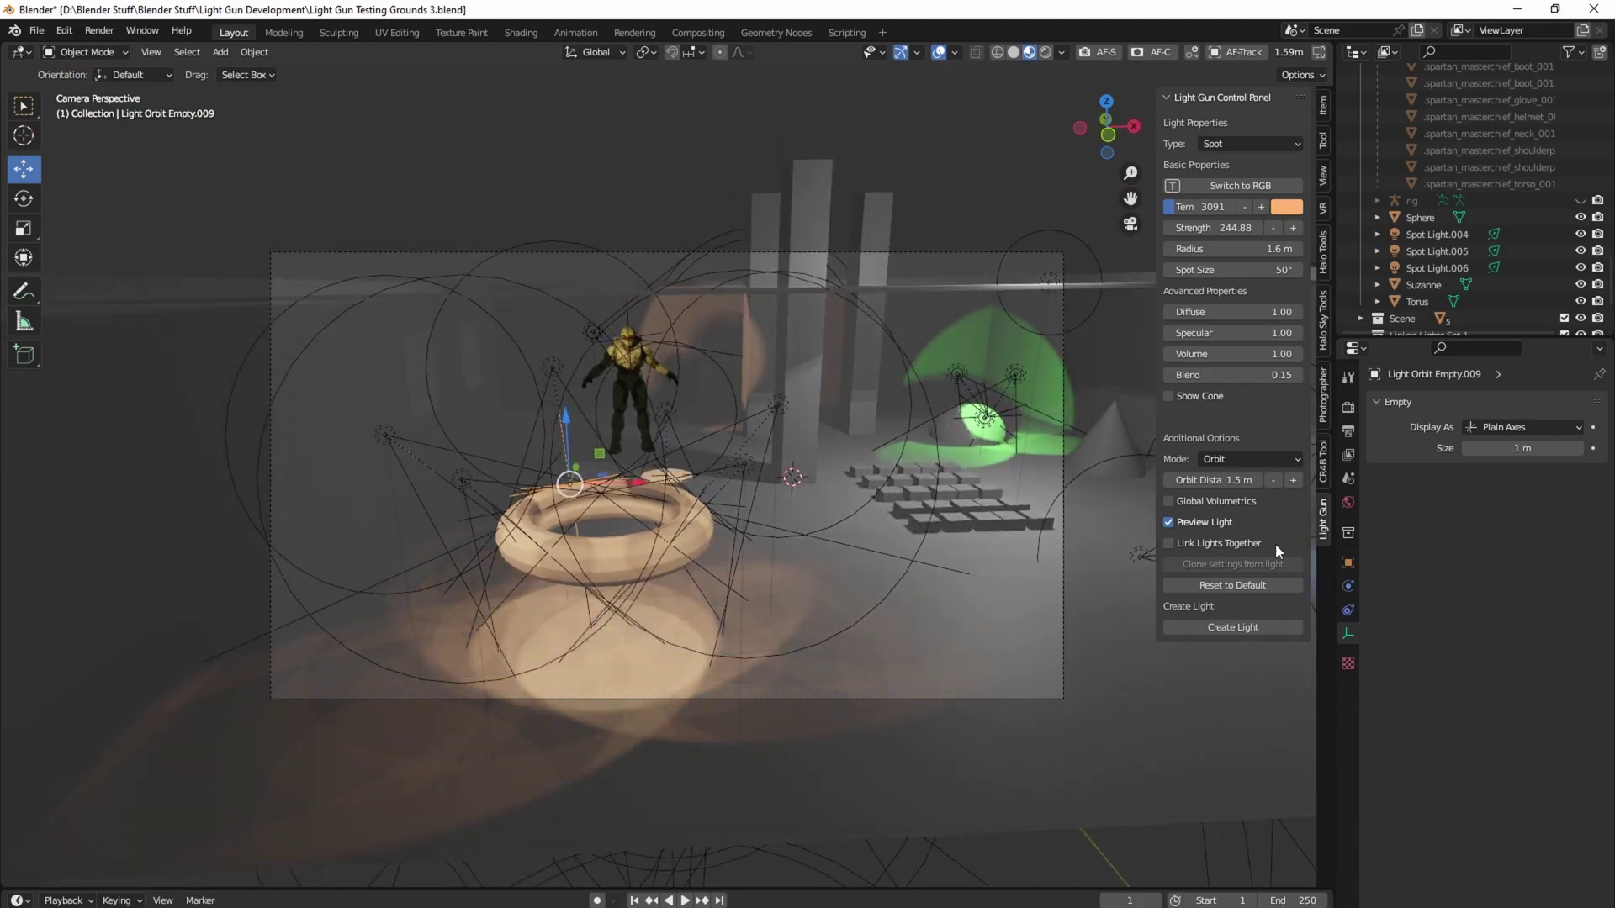
{"action": "left_click", "coordinate": [1204, 522]}
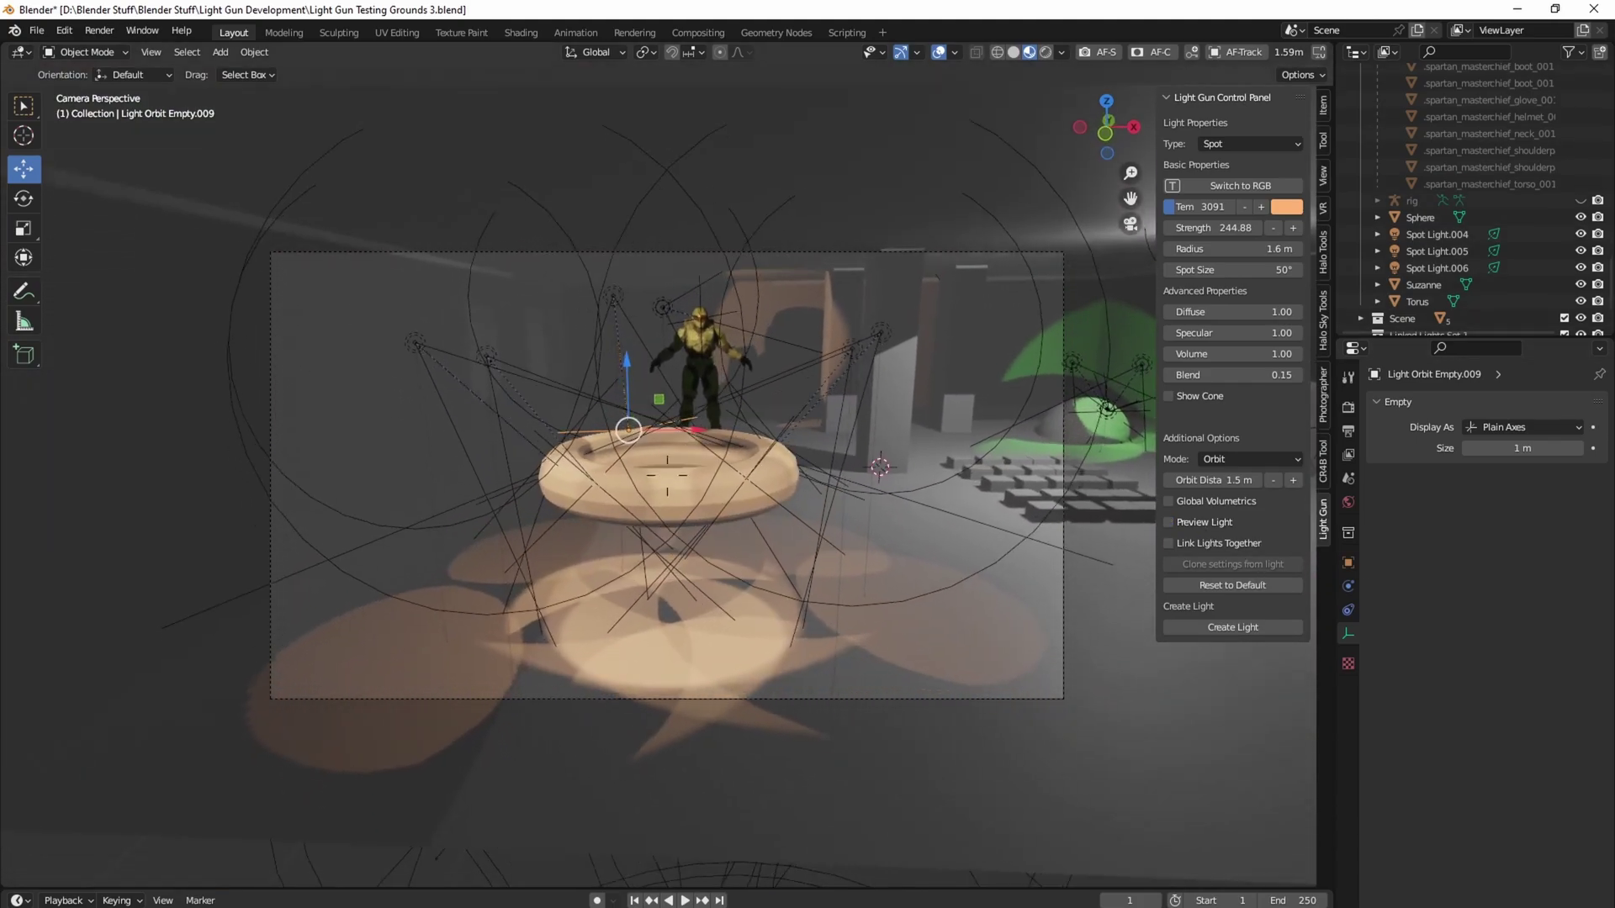
Turn on Global Volumetrics and view the torus up close in rendered shading
{"action": "left_click", "coordinate": [1227, 503]}
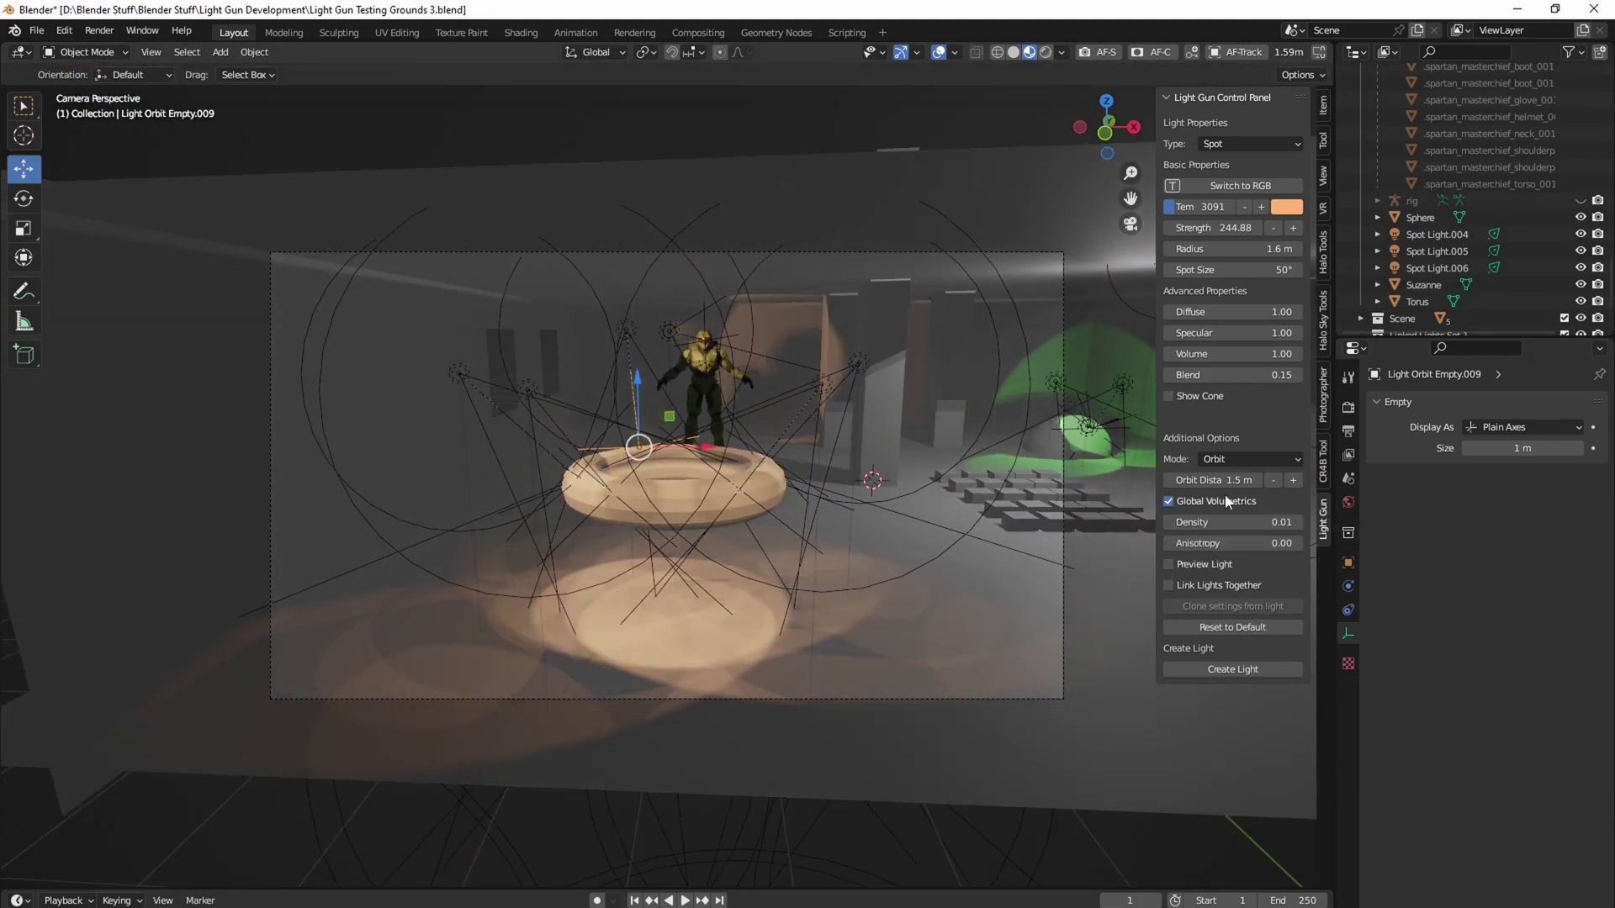
{"action": "left_click", "coordinate": [1045, 54]}
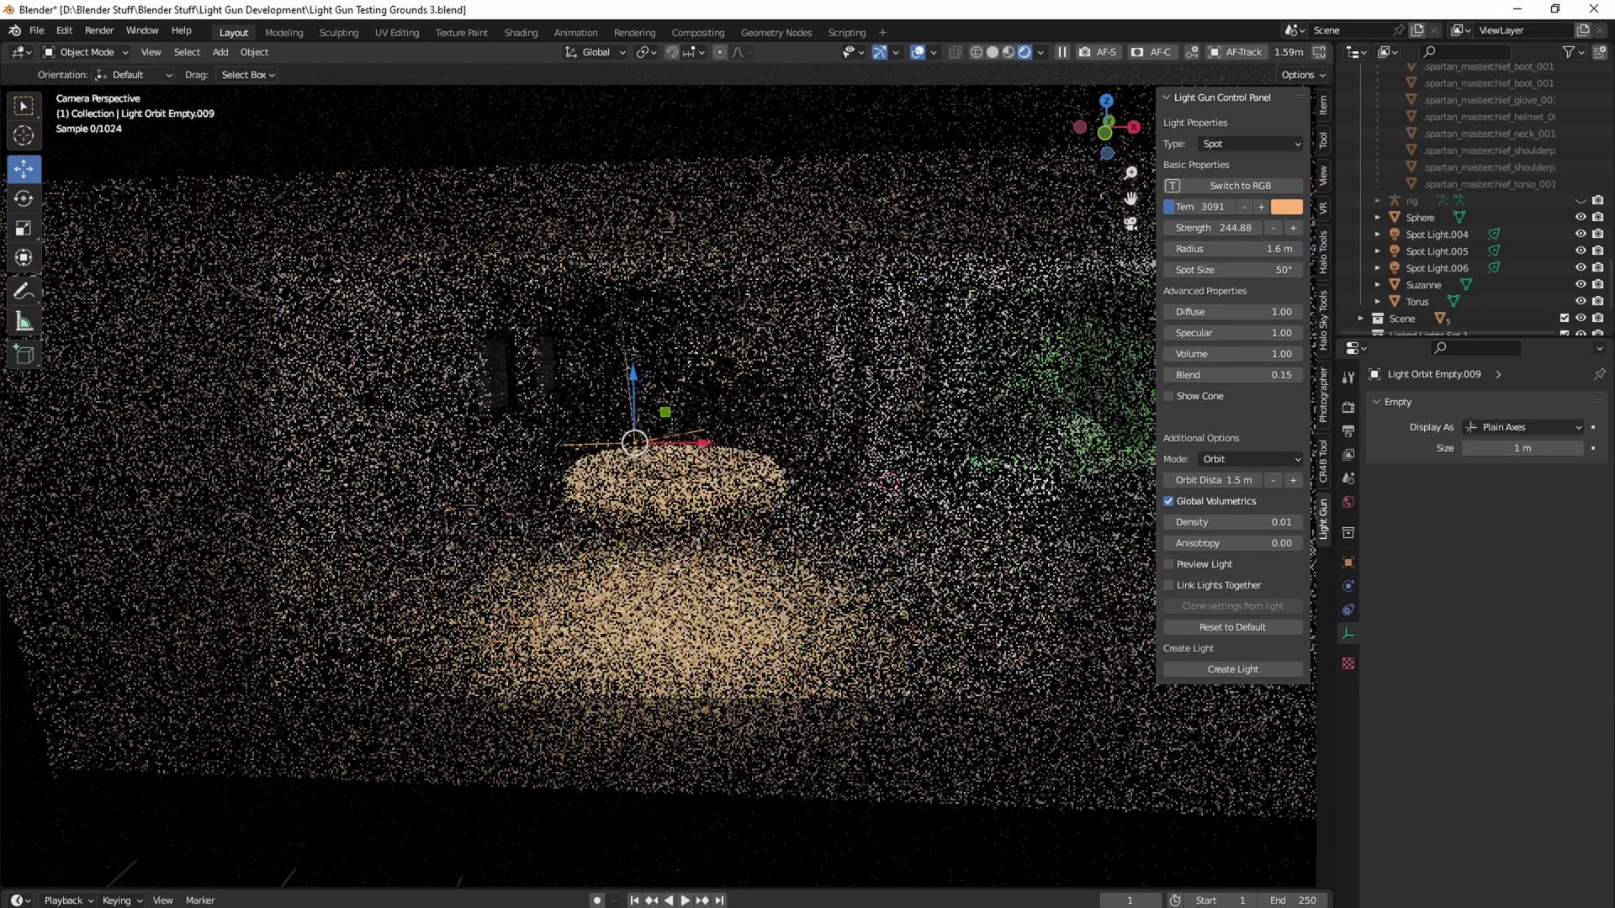
{"action": "key", "text": "w"}
{"action": "left_click", "coordinate": [1099, 544]}
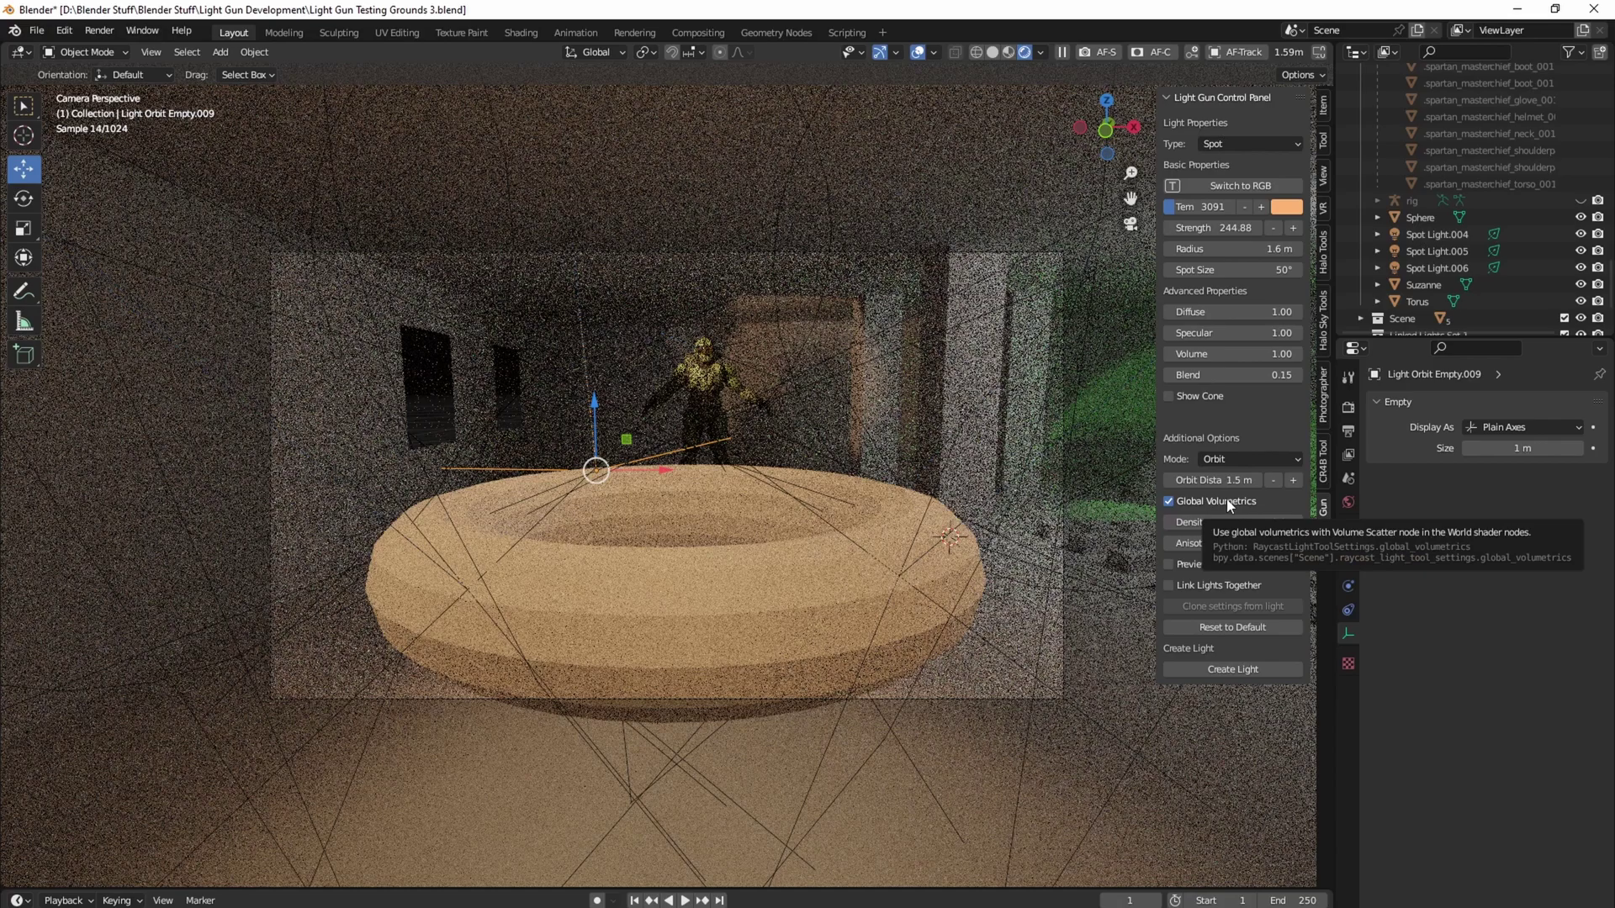
Return the viewport to Material Preview shading and turn off Global Volumetrics
{"action": "left_click", "coordinate": [1008, 52]}
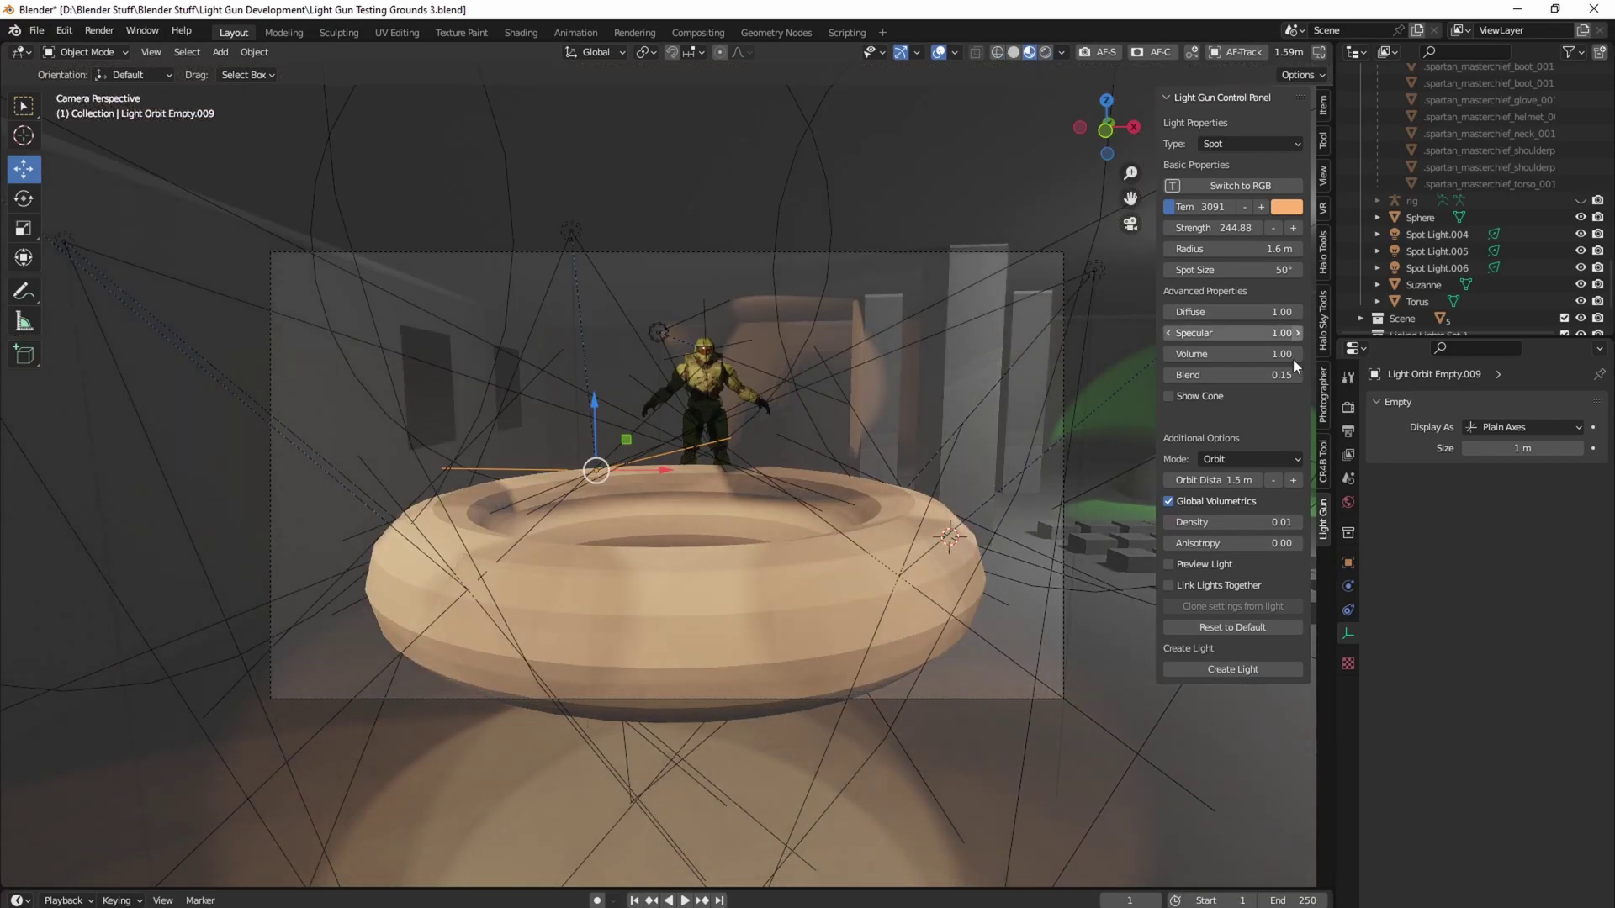
{"action": "left_click", "coordinate": [1211, 503]}
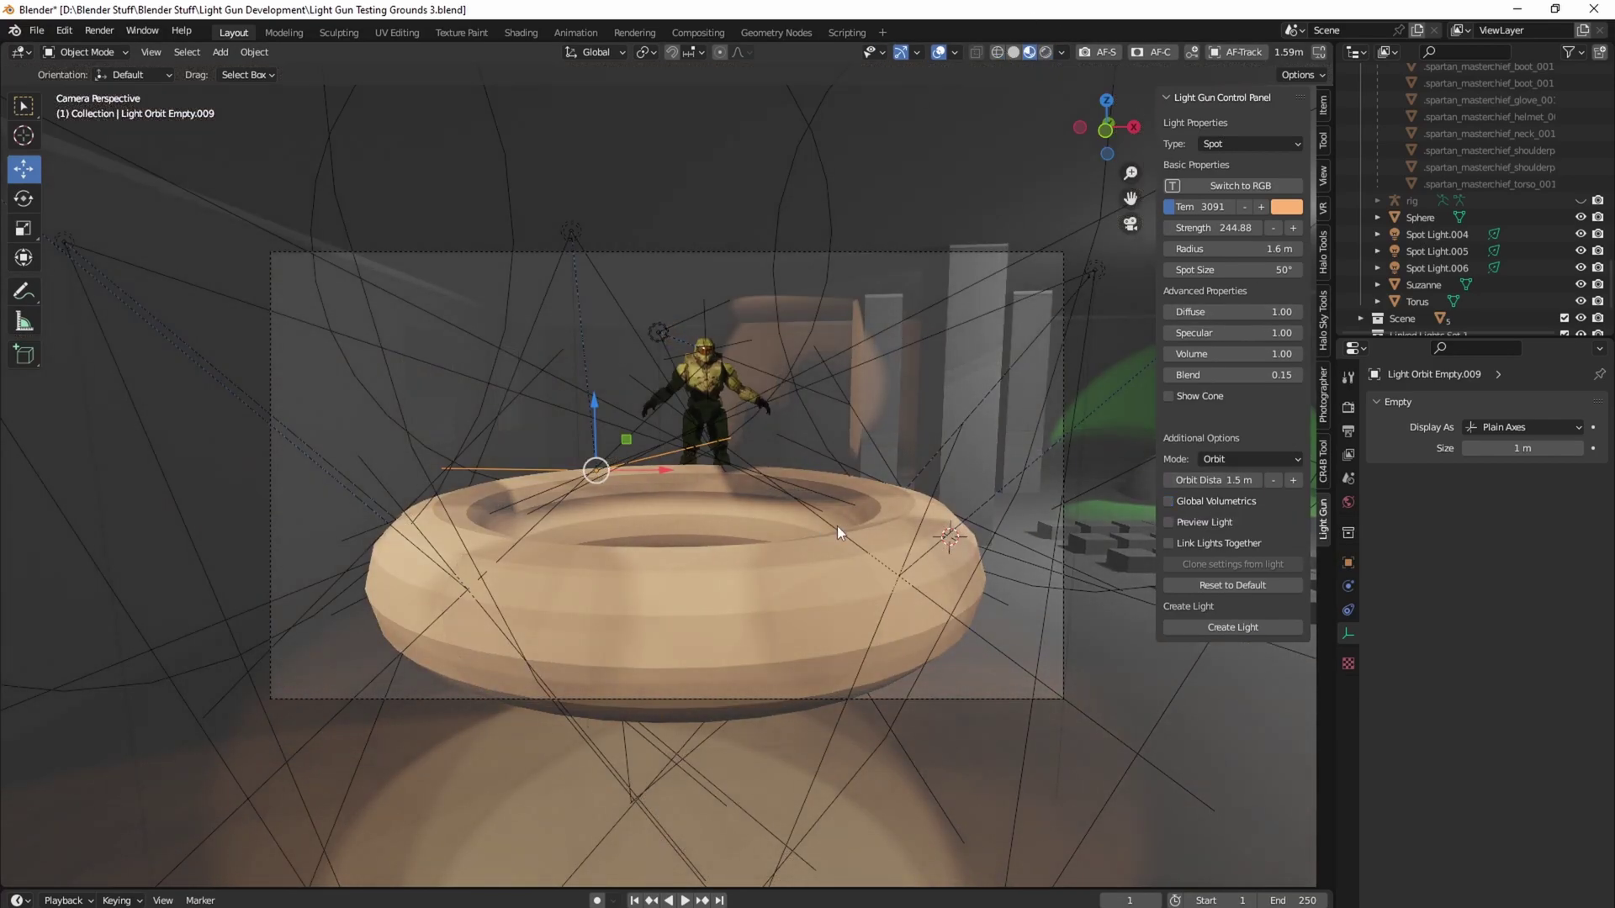
{"action": "left_click", "coordinate": [517, 412]}
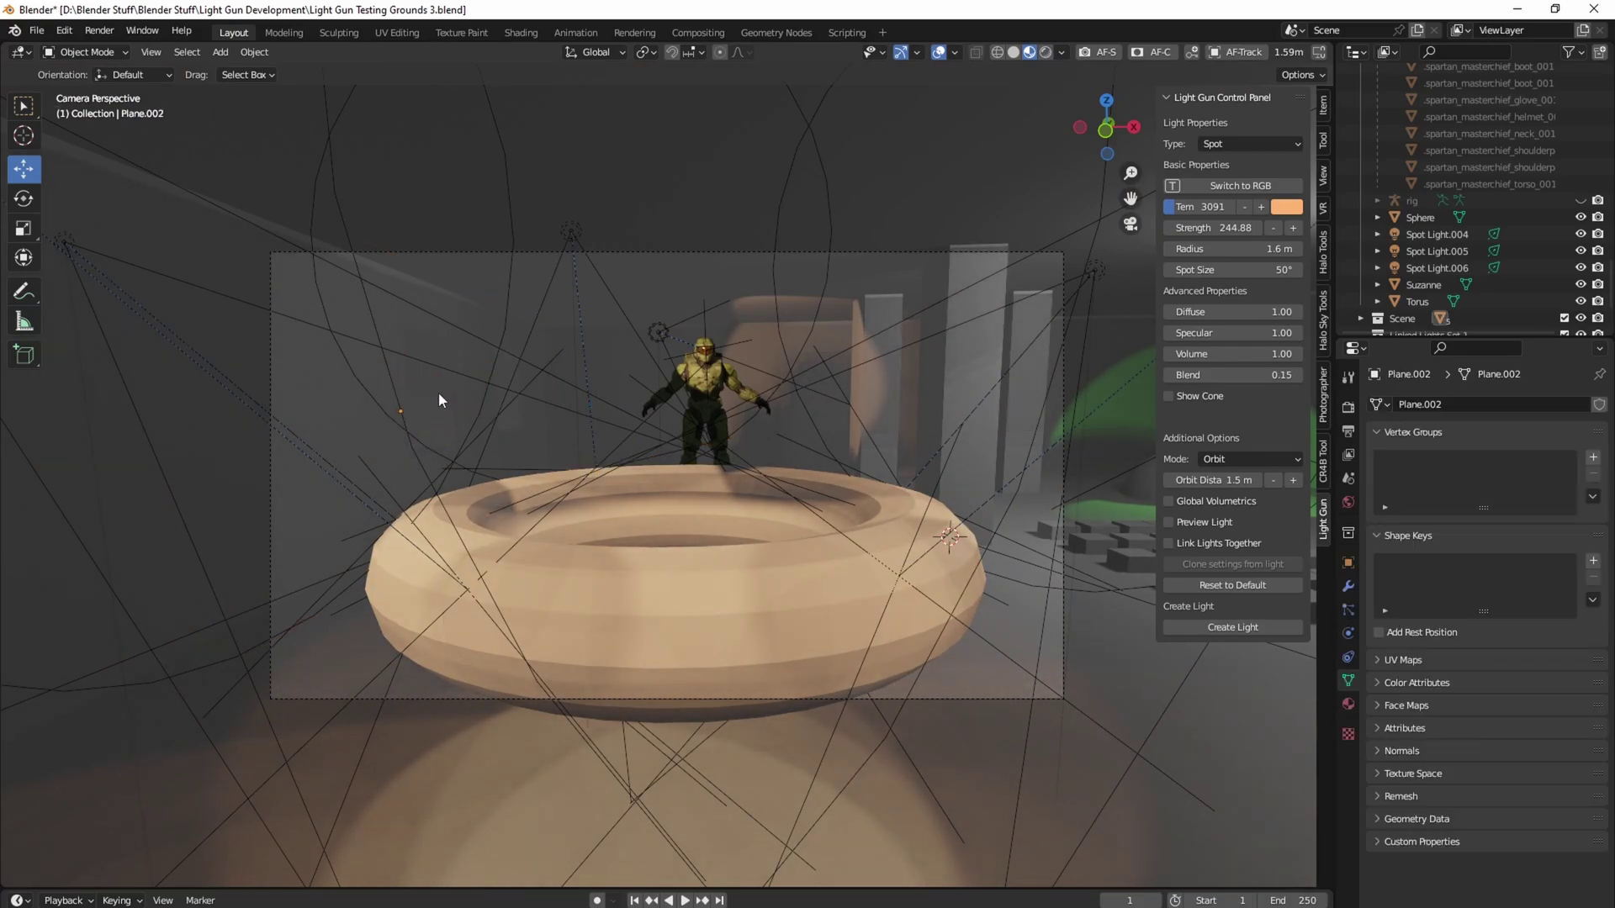